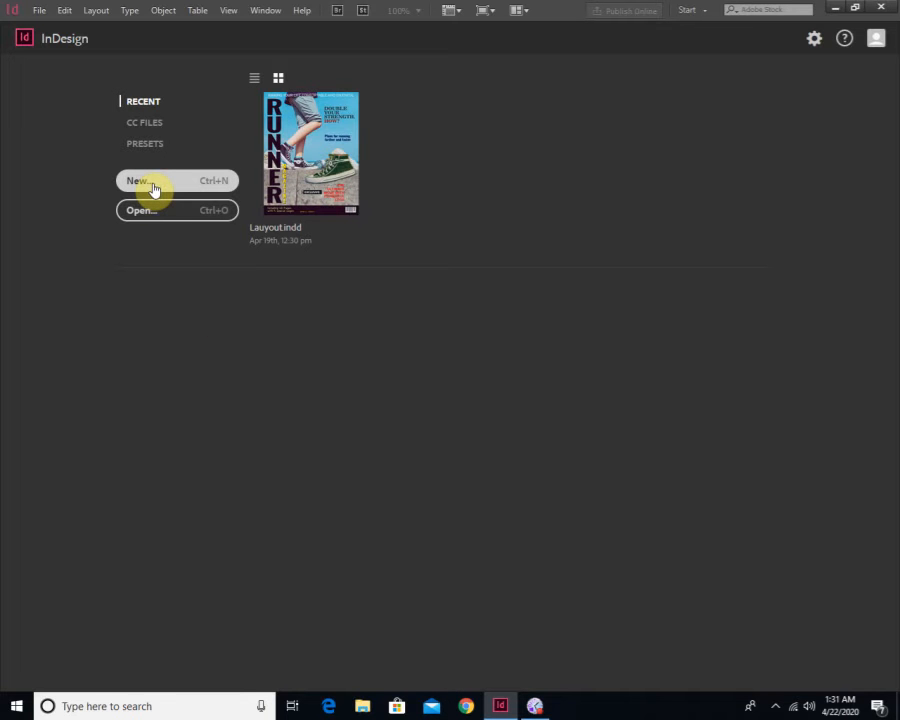
Create a new 10-page Letter print document with facing pages and 0.5 in margins
{"action": "left_click", "coordinate": [153, 188]}
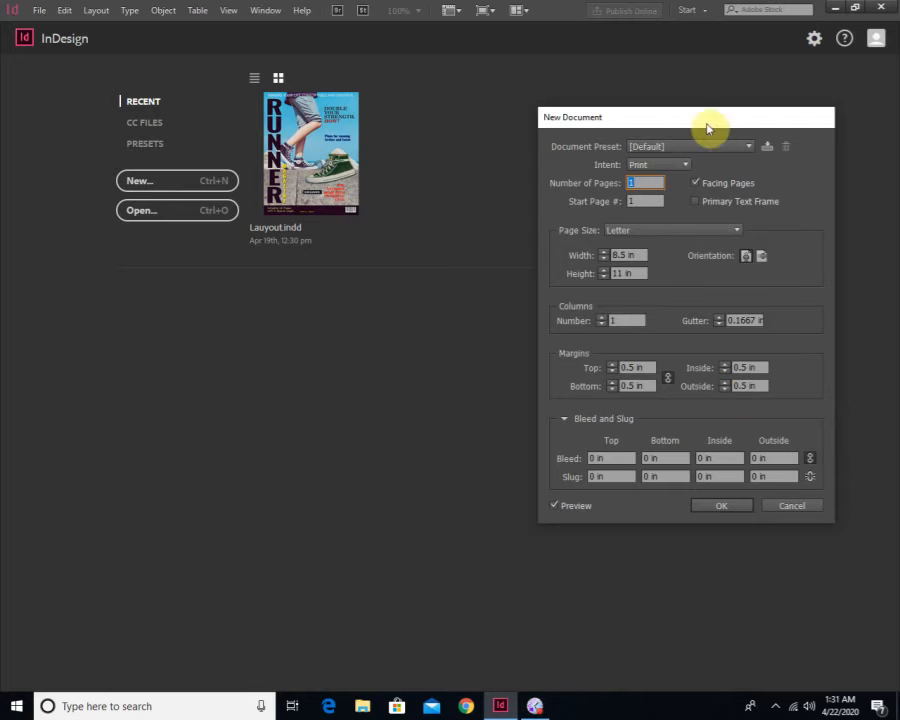
{"action": "left_click_drag", "start_coordinate": [708, 128], "coordinate": [587, 147]}
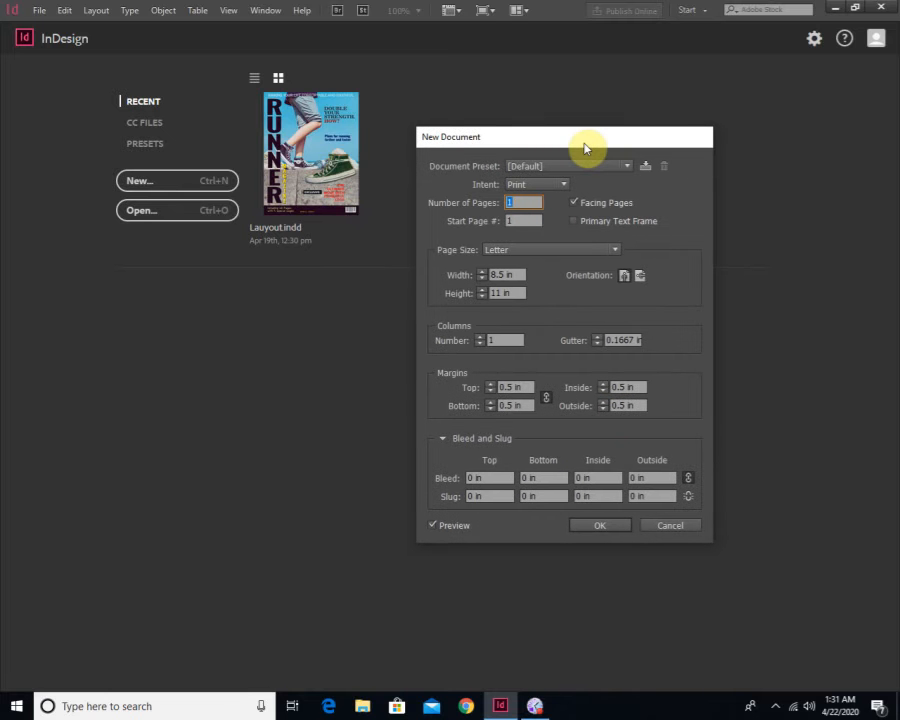
{"action": "left_click", "coordinate": [585, 147]}
{"action": "left_click", "coordinate": [585, 147]}
{"action": "left_click", "coordinate": [585, 147]}
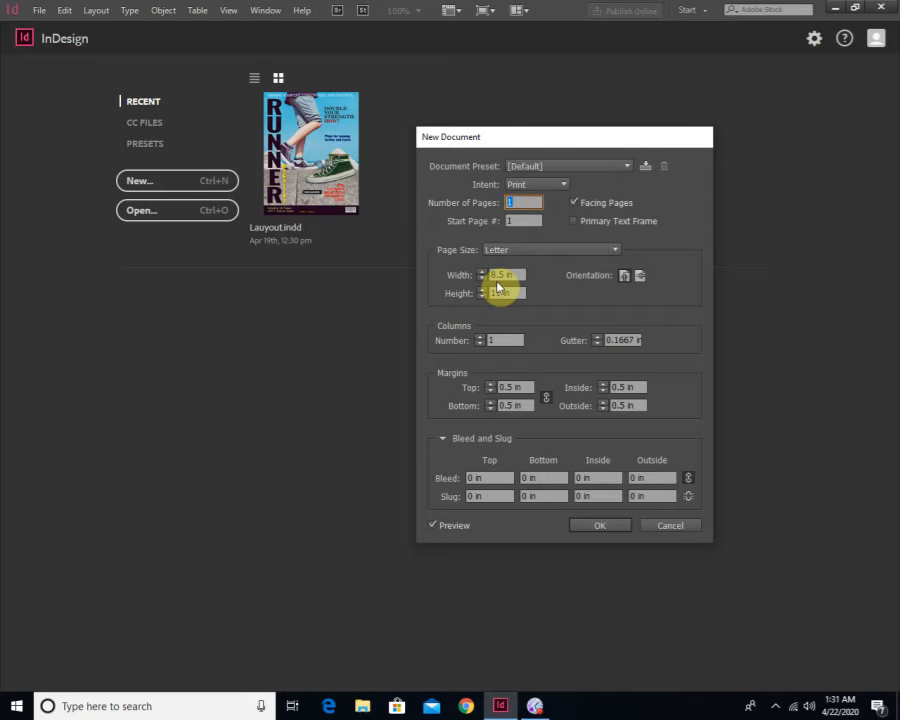
{"action": "type", "text": "10"}
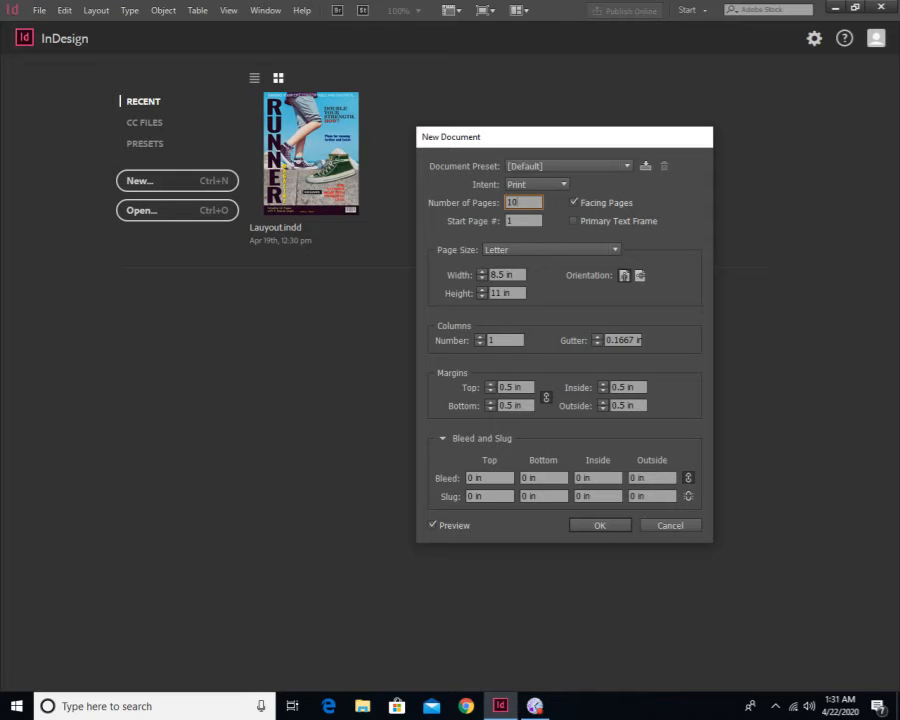
{"action": "left_click", "coordinate": [602, 527]}
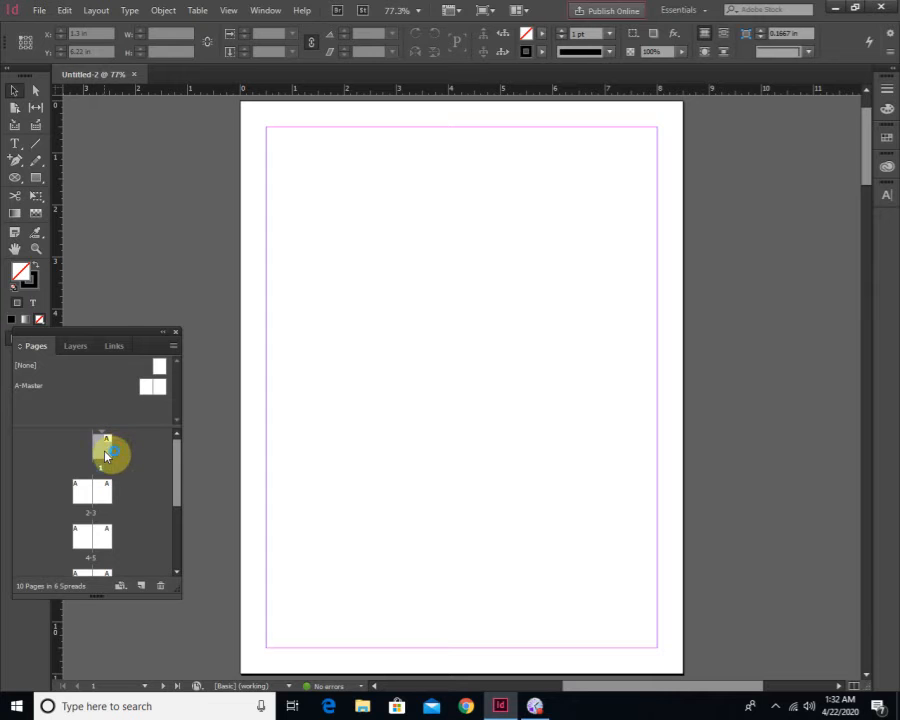
Move the Pages panel beside the document page and shrink its master section to give the page thumbnails more room
{"action": "left_click_drag", "start_coordinate": [106, 334], "coordinate": [798, 165]}
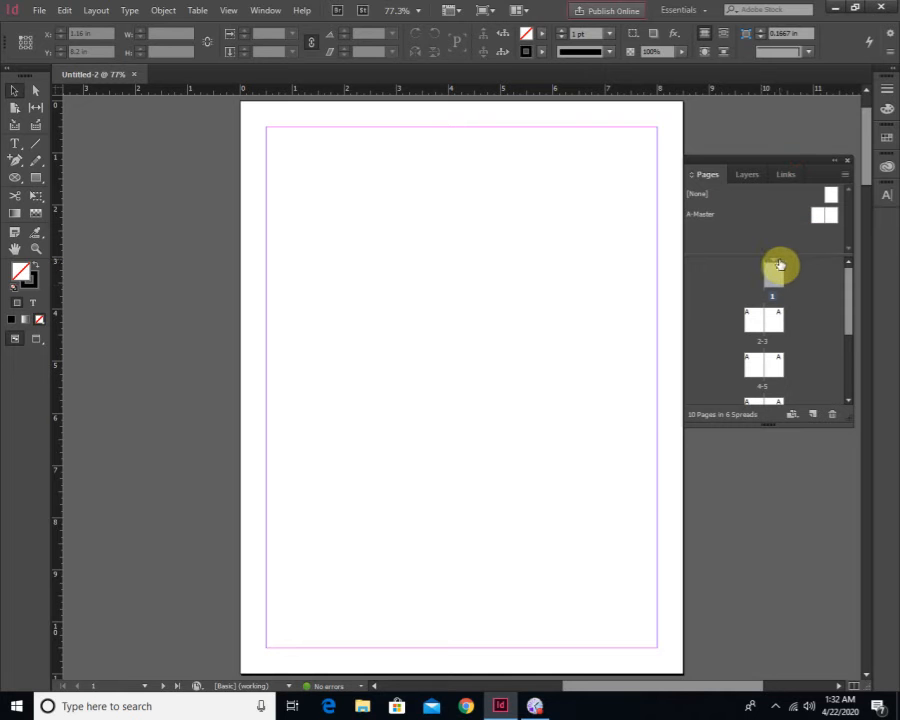
{"action": "left_click_drag", "start_coordinate": [776, 253], "coordinate": [777, 234]}
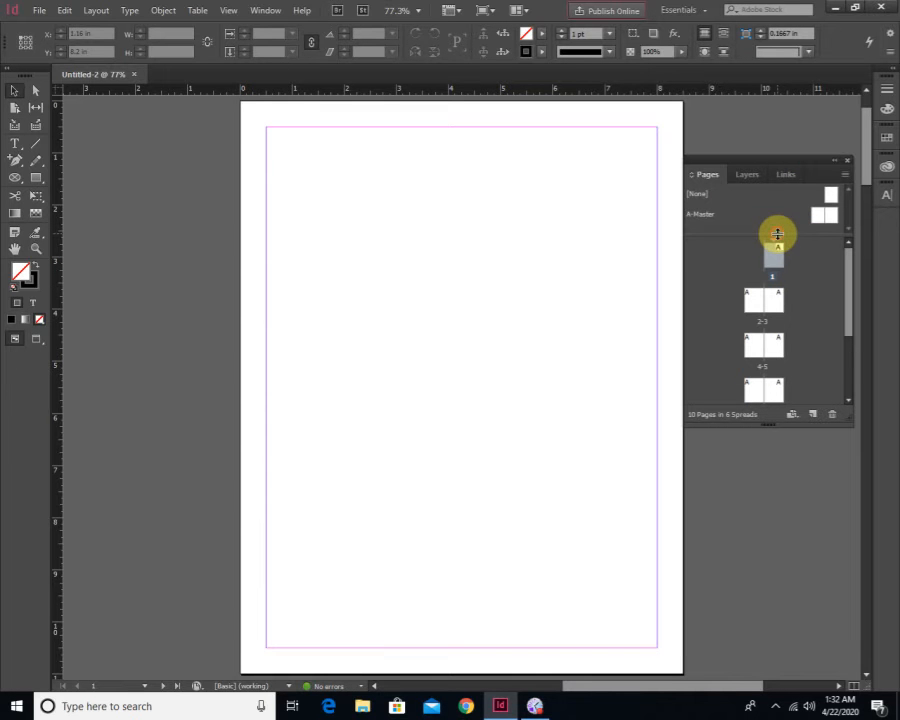
{"action": "left_click", "coordinate": [190, 12]}
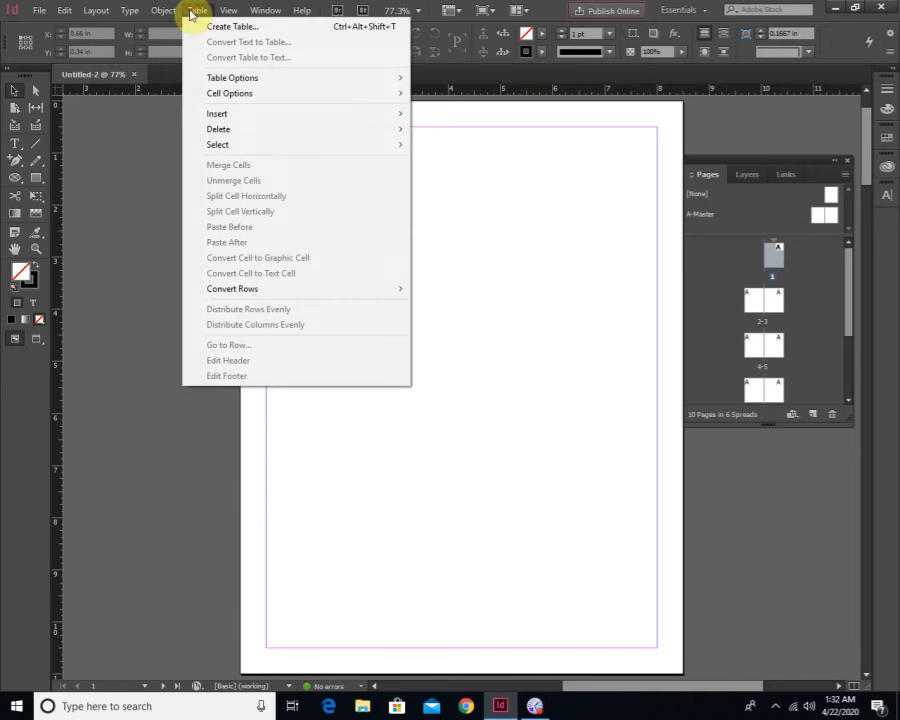
{"action": "left_click", "coordinate": [190, 14]}
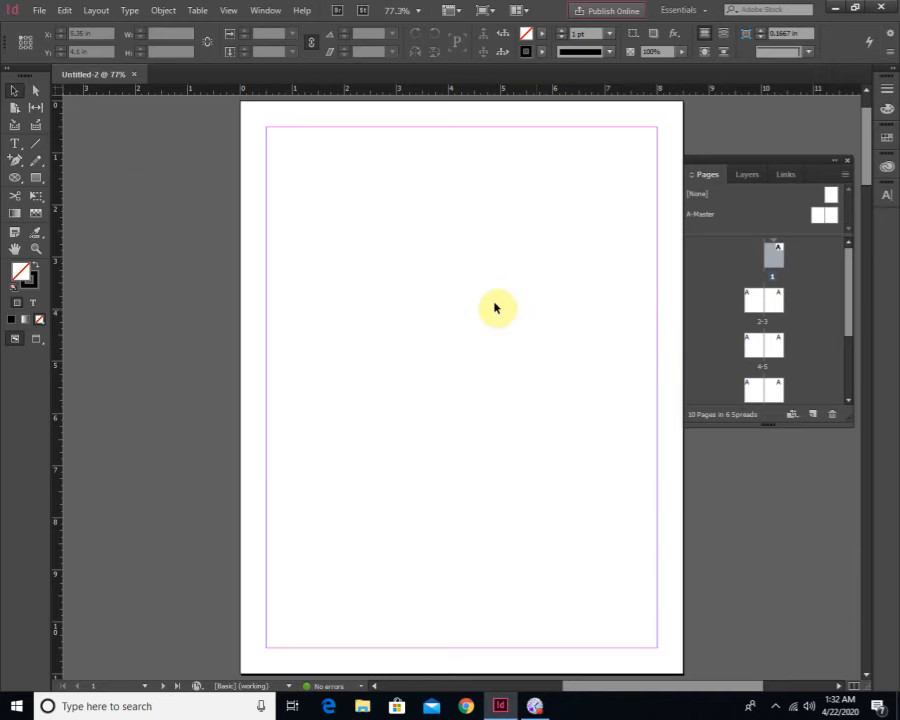
{"action": "left_click", "coordinate": [46, 13]}
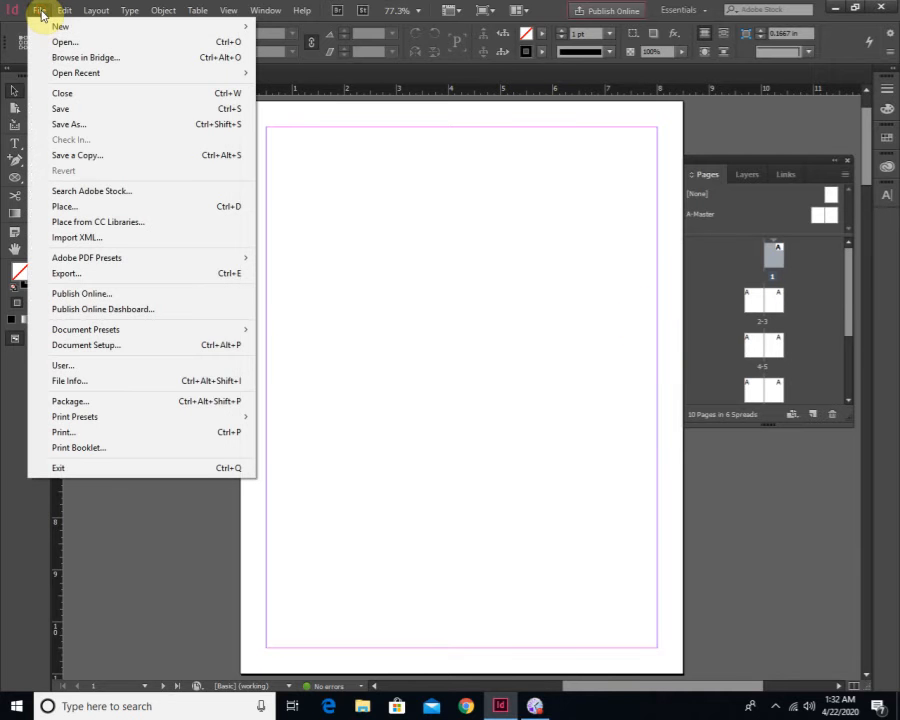
{"action": "mouse_move", "coordinate": [52, 30]}
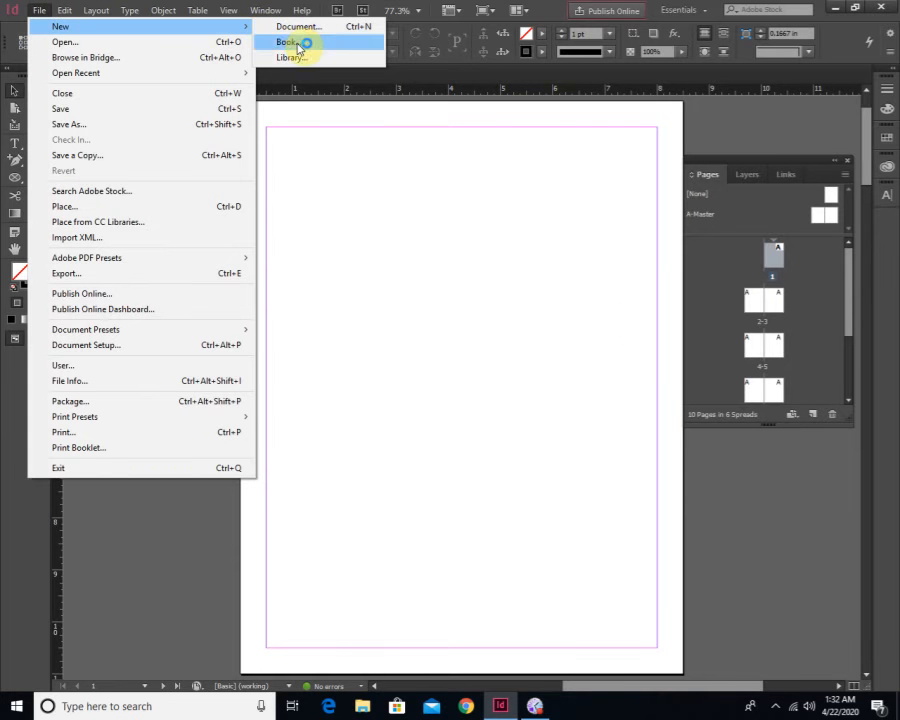
{"action": "left_click", "coordinate": [473, 280]}
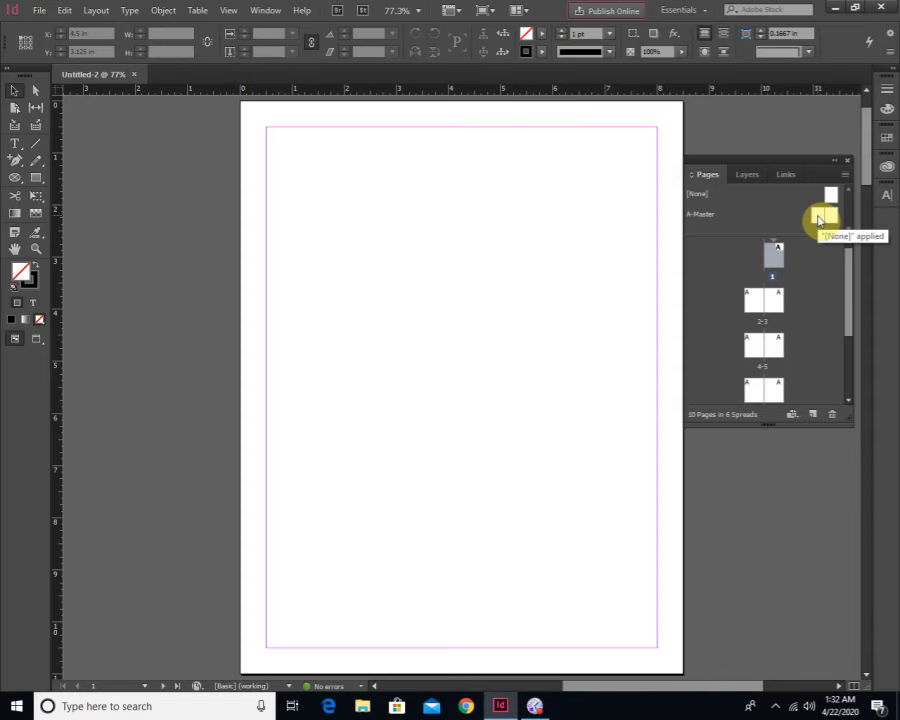
{"action": "left_click_drag", "start_coordinate": [820, 220], "coordinate": [781, 234]}
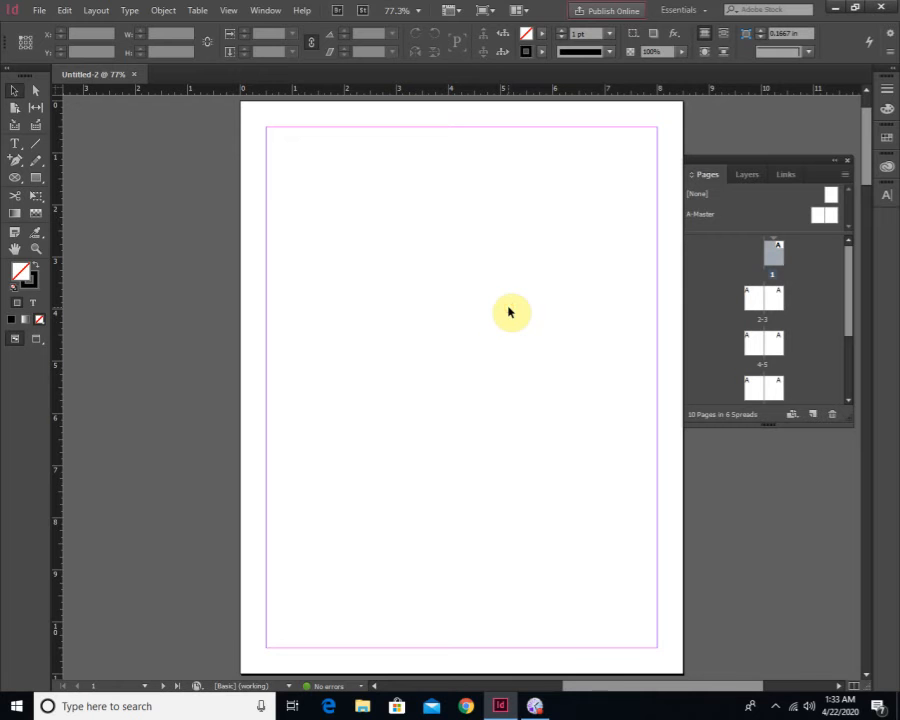
Look over all the document's spreads, and return to a closer view of page 1
{"action": "key", "text": "z"}
{"action": "left_click", "coordinate": [458, 325], "text": "alt"}
{"action": "left_click", "coordinate": [508, 416], "text": "alt"}
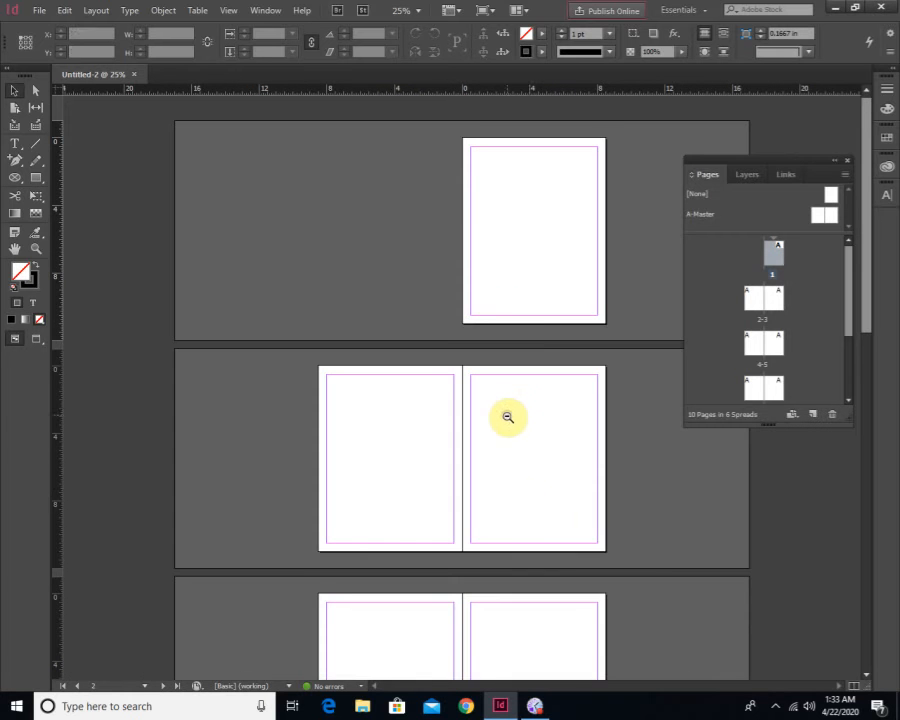
{"action": "left_click", "coordinate": [530, 510], "text": "alt"}
{"action": "scroll", "coordinate": [512, 461], "scroll_direction": "down", "scroll_amount": 3}
{"action": "scroll", "coordinate": [524, 235], "scroll_direction": "up", "scroll_amount": 3}
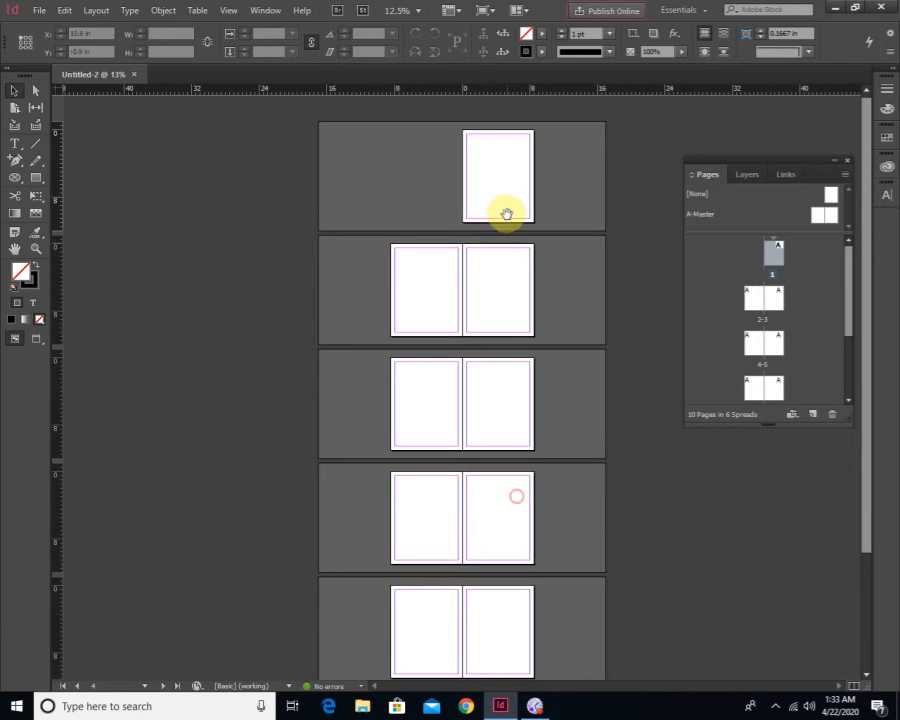
{"action": "left_click", "coordinate": [505, 182]}
{"action": "left_click", "coordinate": [502, 188]}
{"action": "left_click_drag", "start_coordinate": [554, 336], "coordinate": [562, 254]}
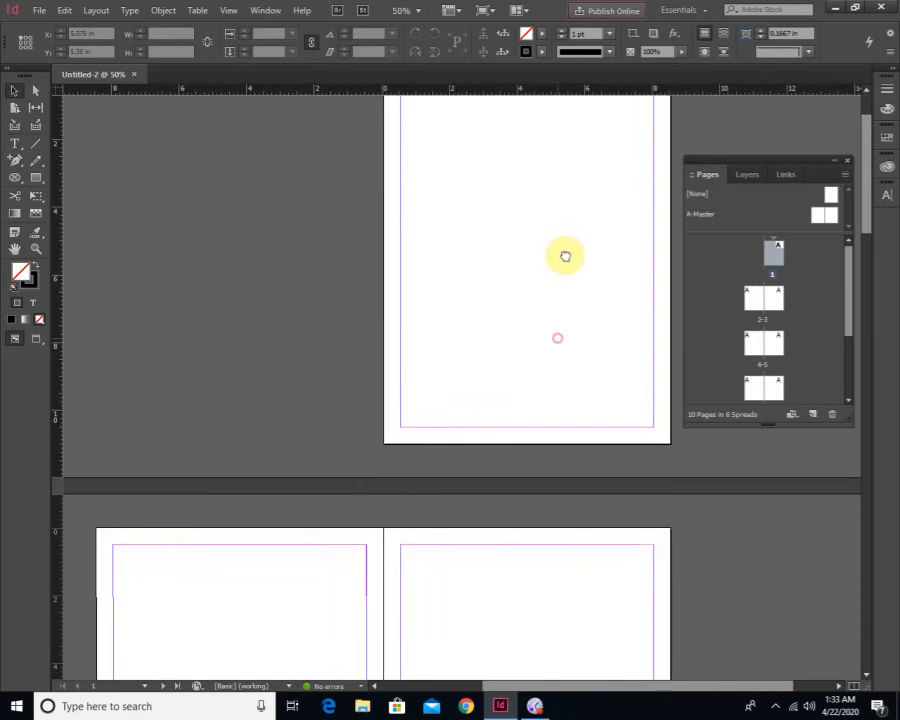
{"action": "left_click_drag", "start_coordinate": [464, 255], "coordinate": [520, 331]}
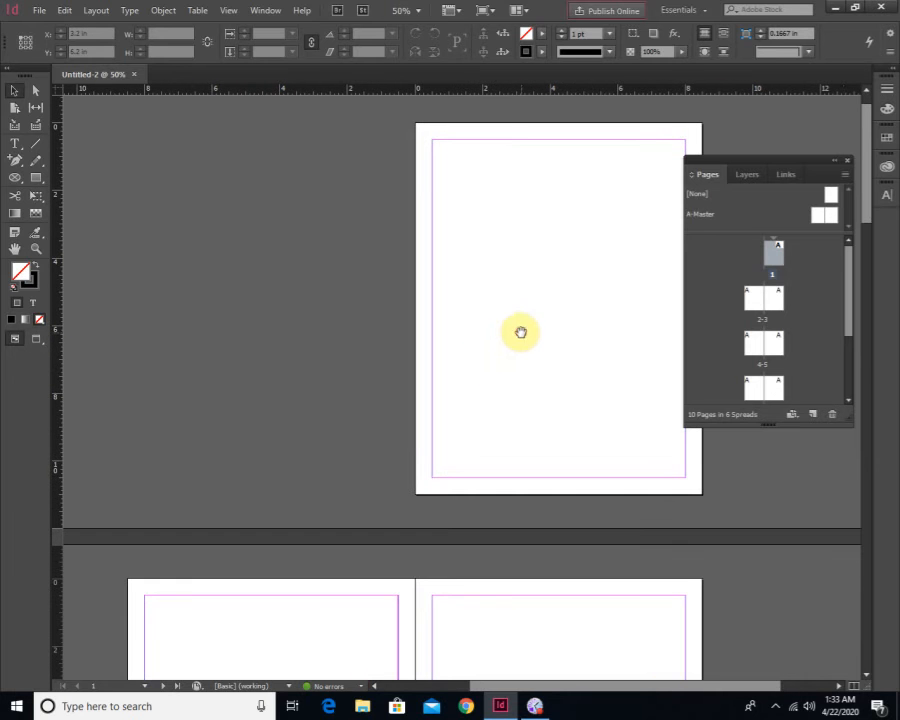
Open the A-Master spread for editing and bring both of its pages into view
{"action": "double_click", "coordinate": [820, 218]}
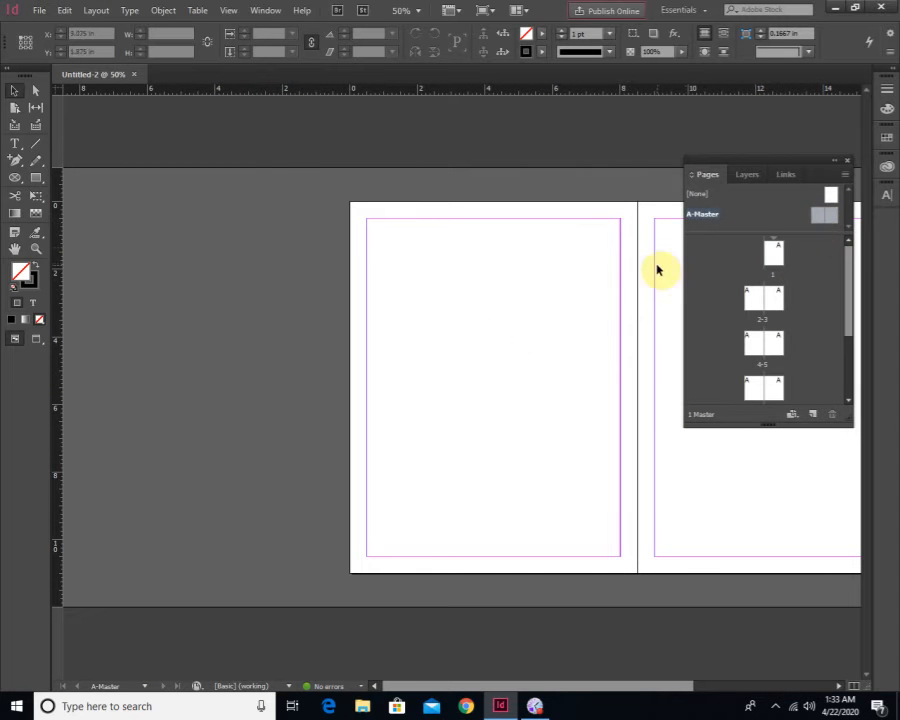
{"action": "left_click_drag", "start_coordinate": [500, 279], "coordinate": [291, 253]}
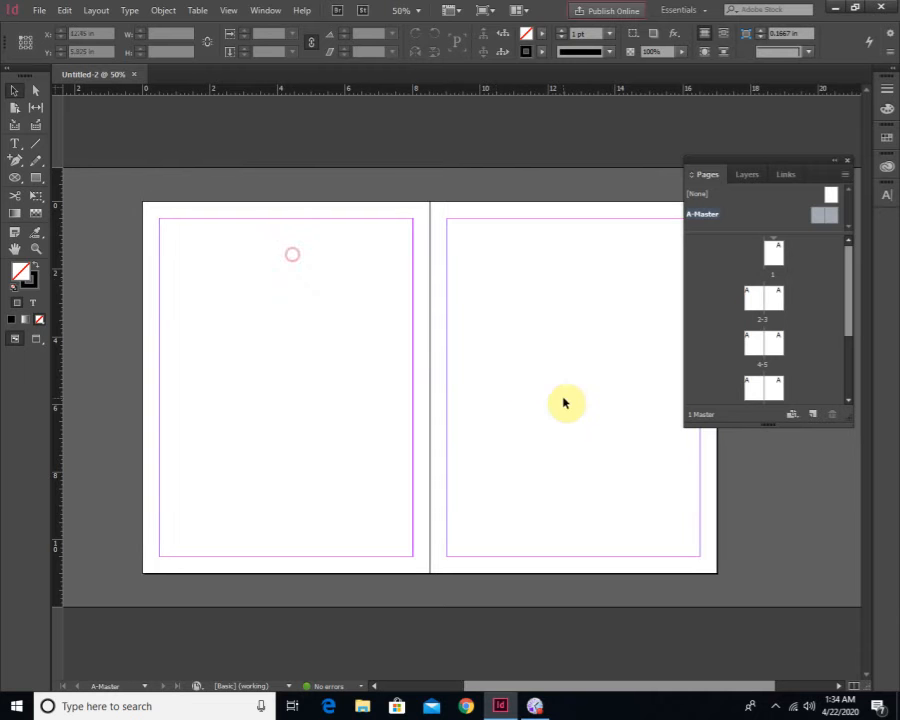
{"action": "left_click", "coordinate": [482, 405], "text": "ctrl+alt"}
{"action": "left_click", "coordinate": [432, 381], "text": "ctrl+alt"}
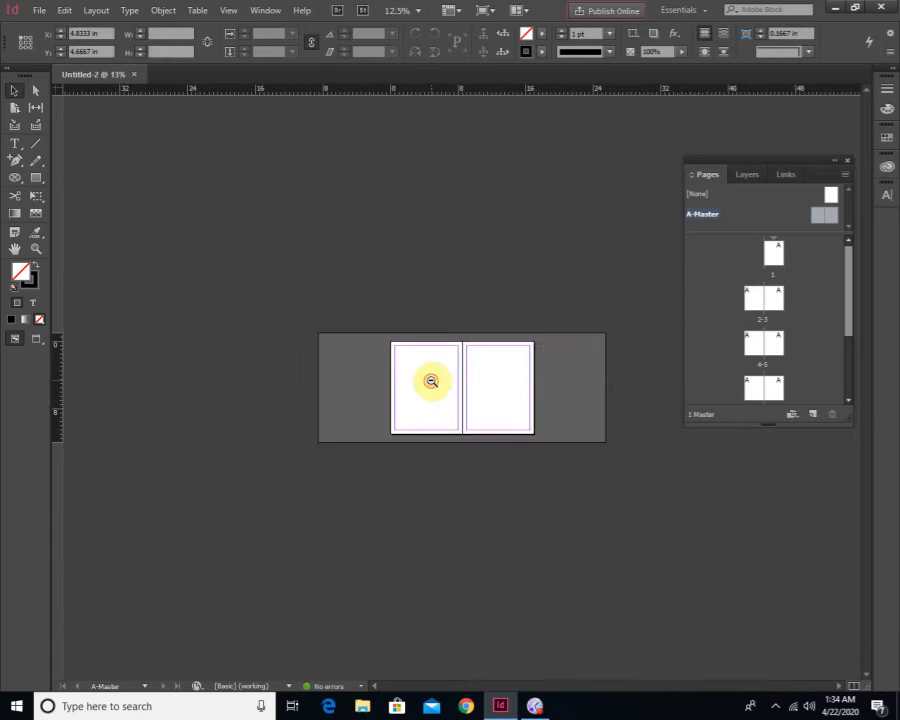
{"action": "left_click", "coordinate": [430, 380], "text": "ctrl+alt"}
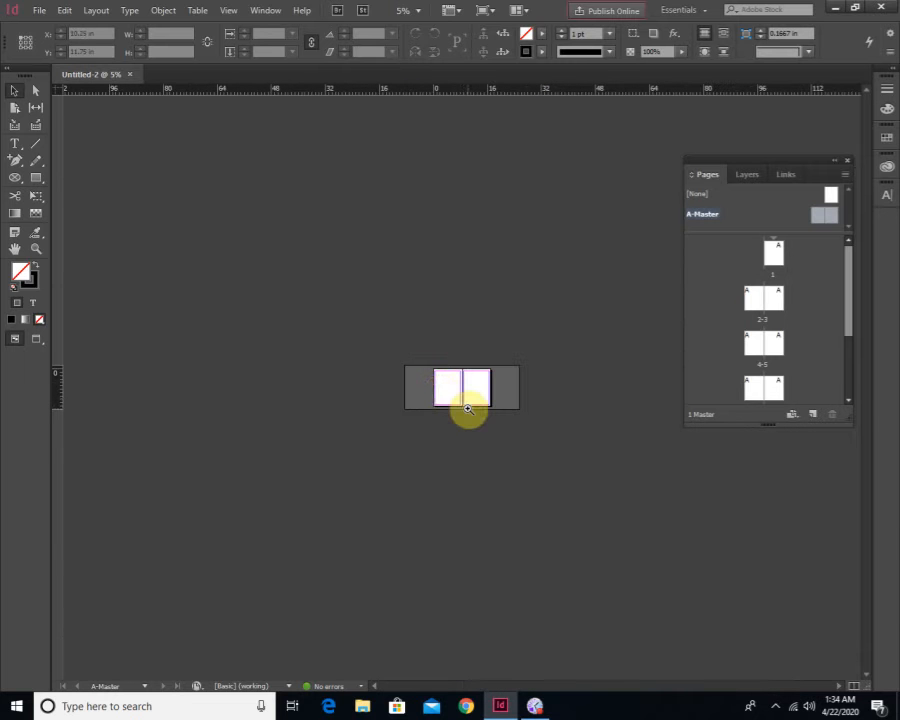
Examine the left and right pages of the A-Master spread individually, and return to viewing both together
{"action": "left_click", "coordinate": [777, 220]}
{"action": "left_click", "coordinate": [820, 224]}
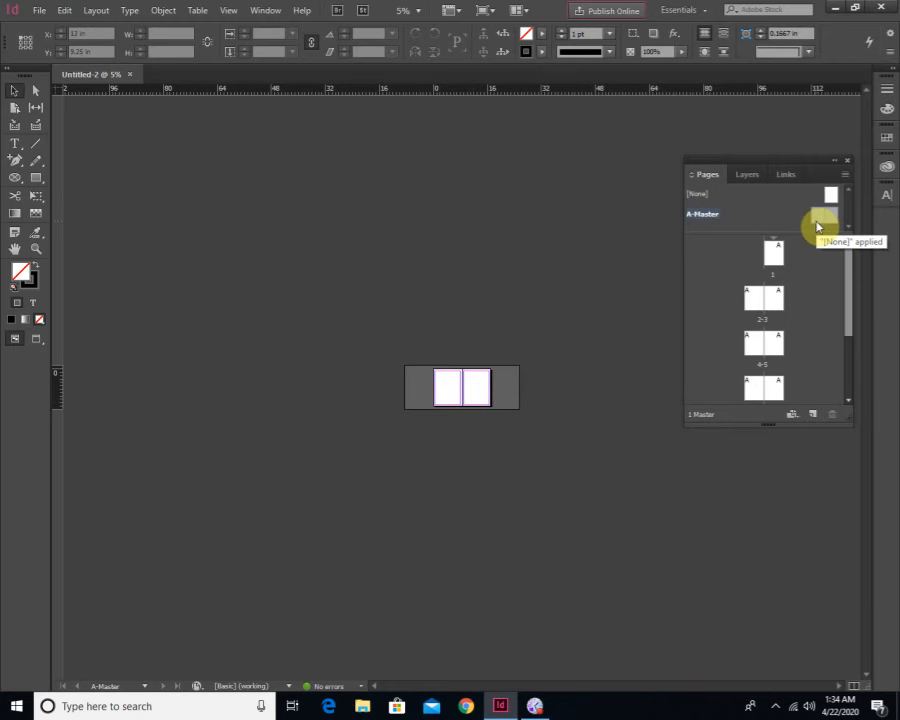
{"action": "double_click", "coordinate": [817, 226]}
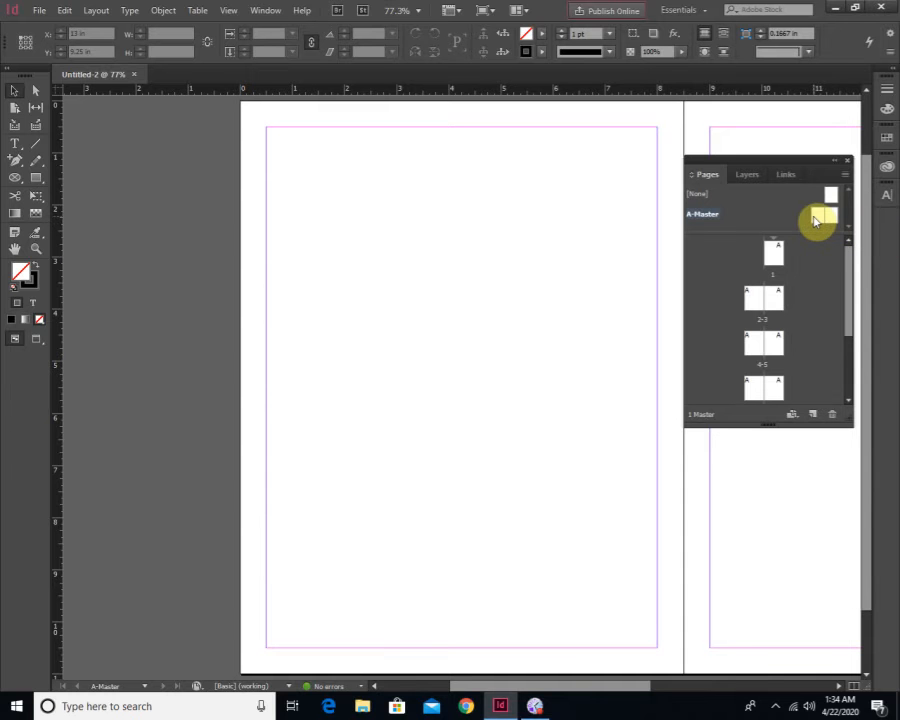
{"action": "double_click", "coordinate": [813, 217]}
{"action": "double_click", "coordinate": [829, 216]}
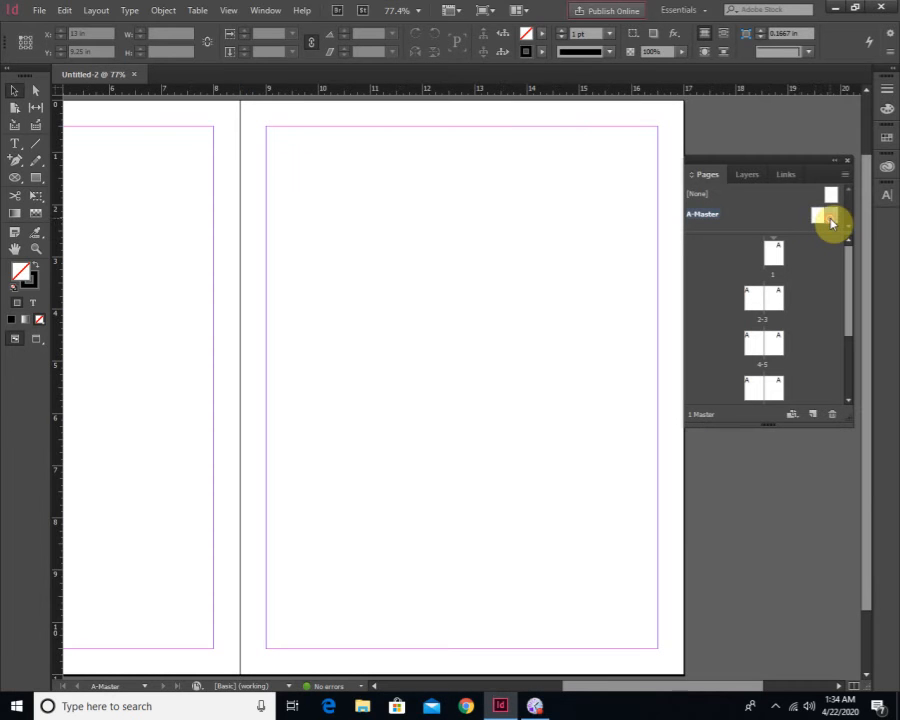
{"action": "double_click", "coordinate": [795, 222]}
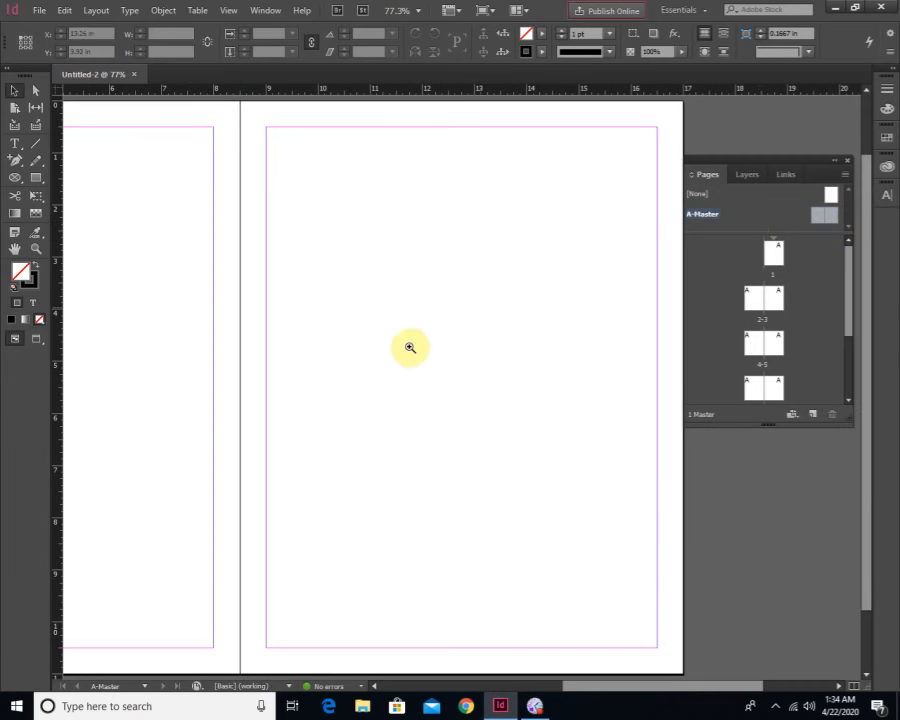
{"action": "left_click", "coordinate": [404, 358], "text": "ctrl+alt"}
{"action": "left_click_drag", "start_coordinate": [487, 380], "coordinate": [543, 348]}
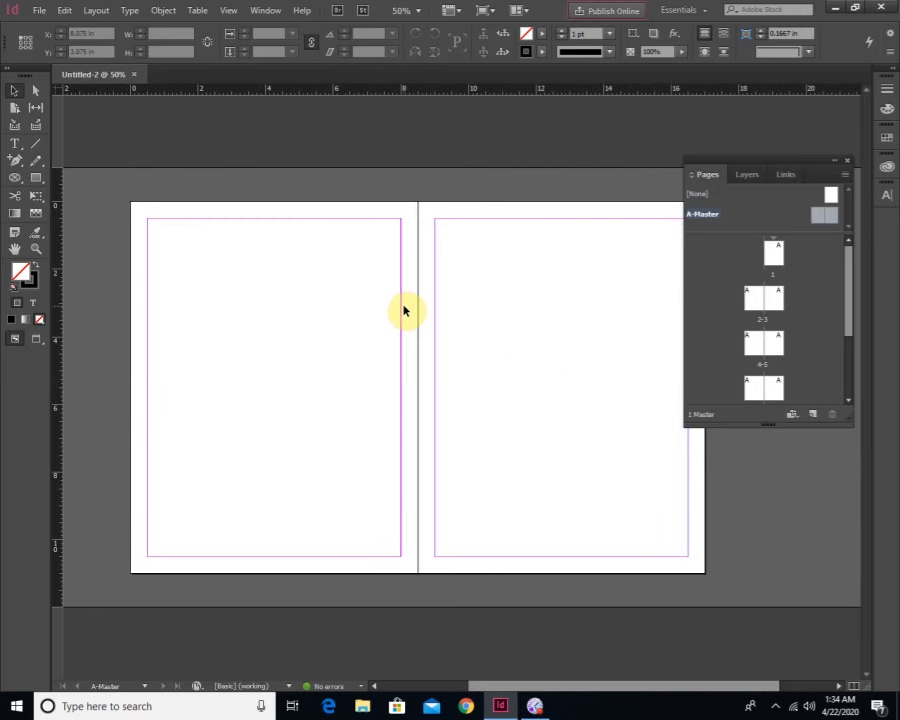
Draw a rectangle about 6.66 in wide and 0.98 in high from the top-left corner of the left master page
{"action": "left_click", "coordinate": [294, 365]}
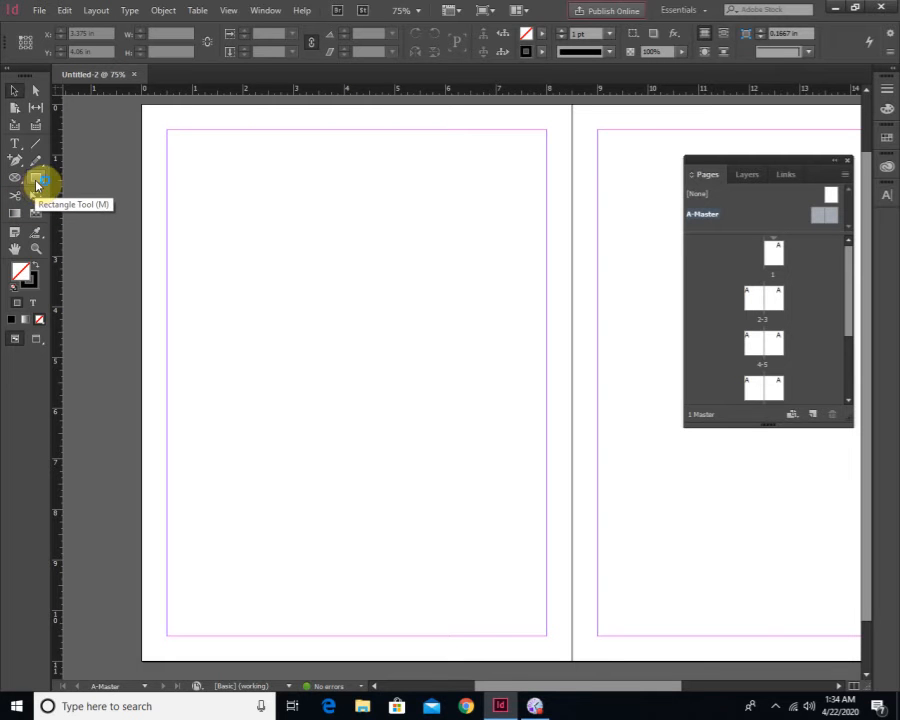
{"action": "left_click", "coordinate": [37, 185]}
{"action": "left_click", "coordinate": [37, 185]}
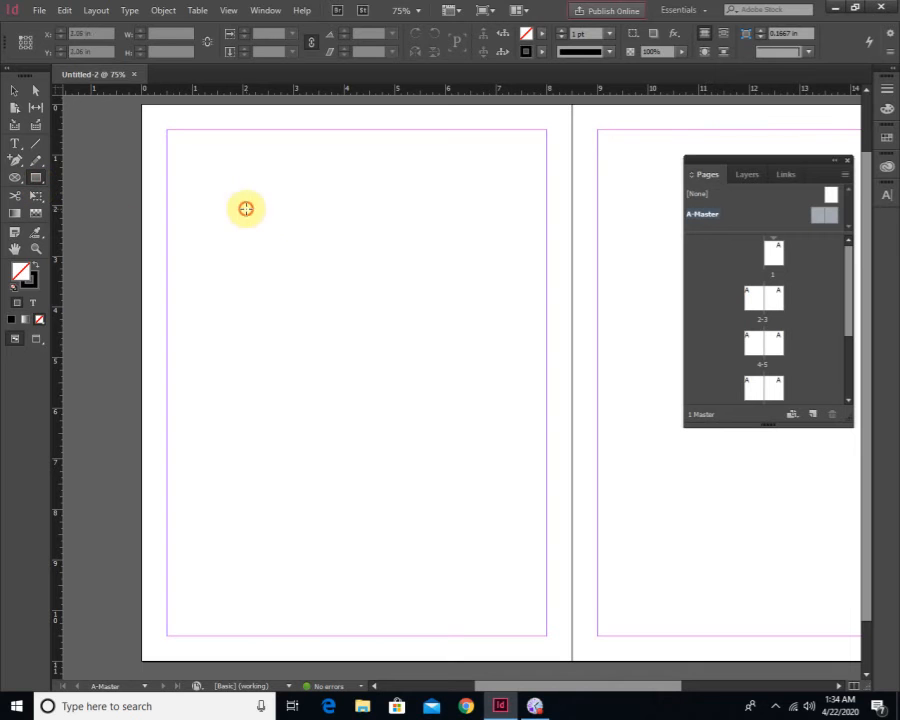
{"action": "left_click", "coordinate": [342, 300]}
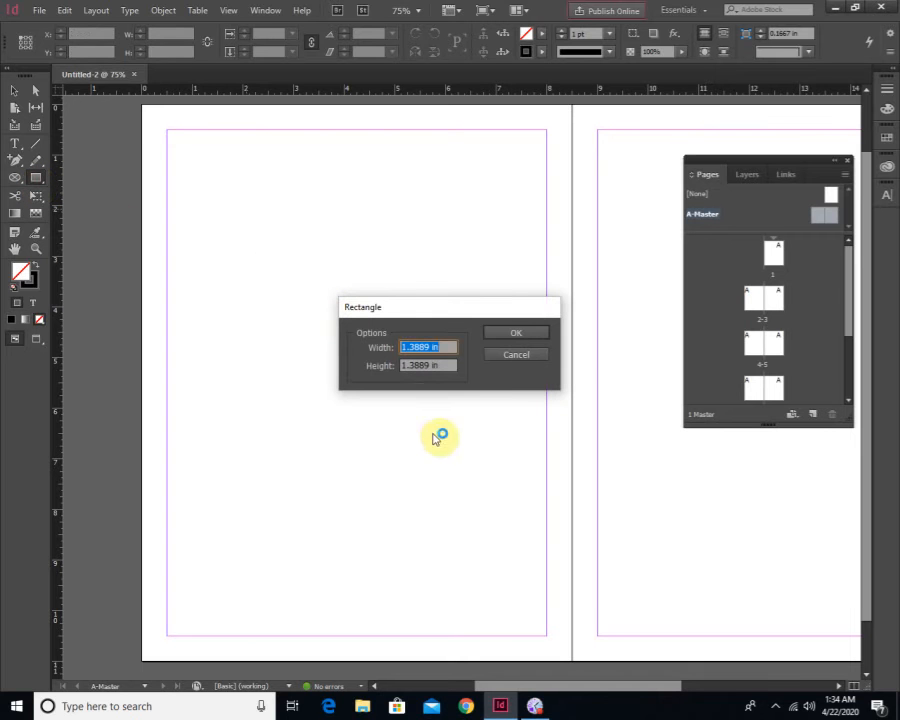
{"action": "left_click", "coordinate": [497, 355]}
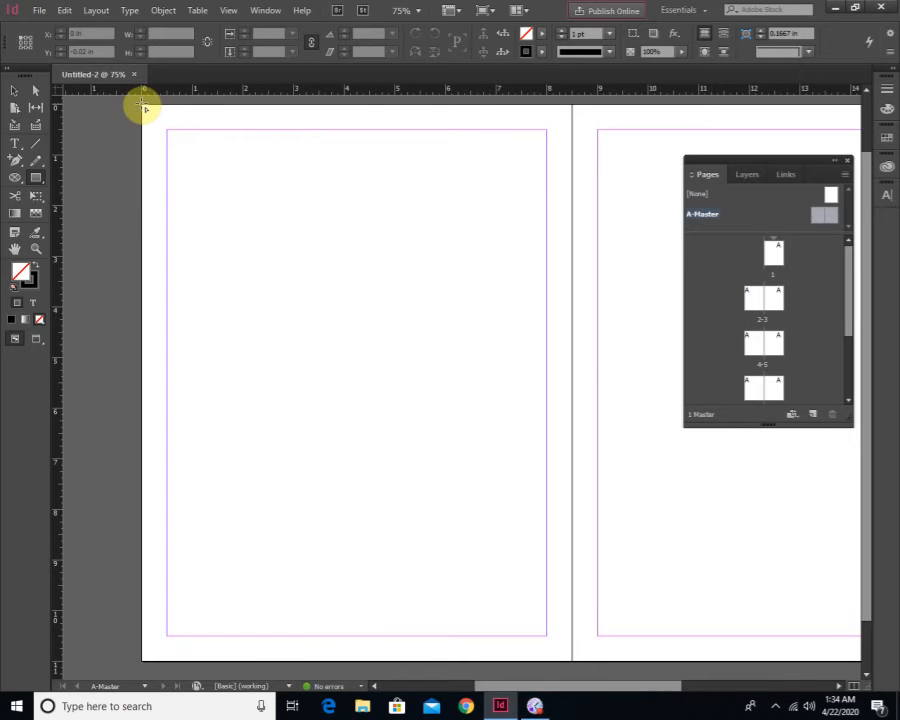
{"action": "left_click_drag", "start_coordinate": [143, 106], "coordinate": [477, 154]}
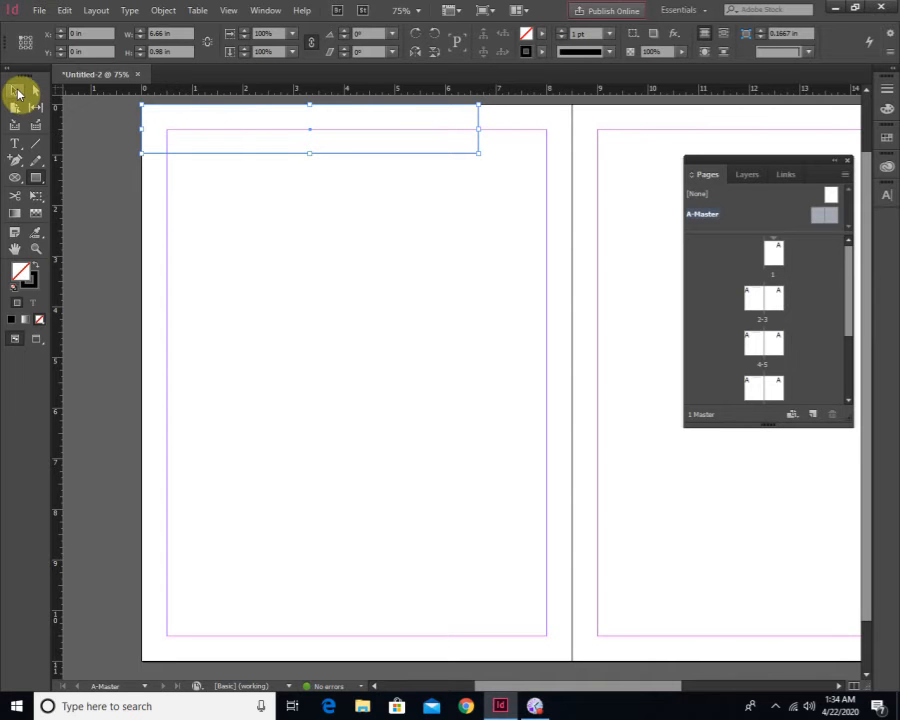
{"action": "left_click", "coordinate": [18, 92]}
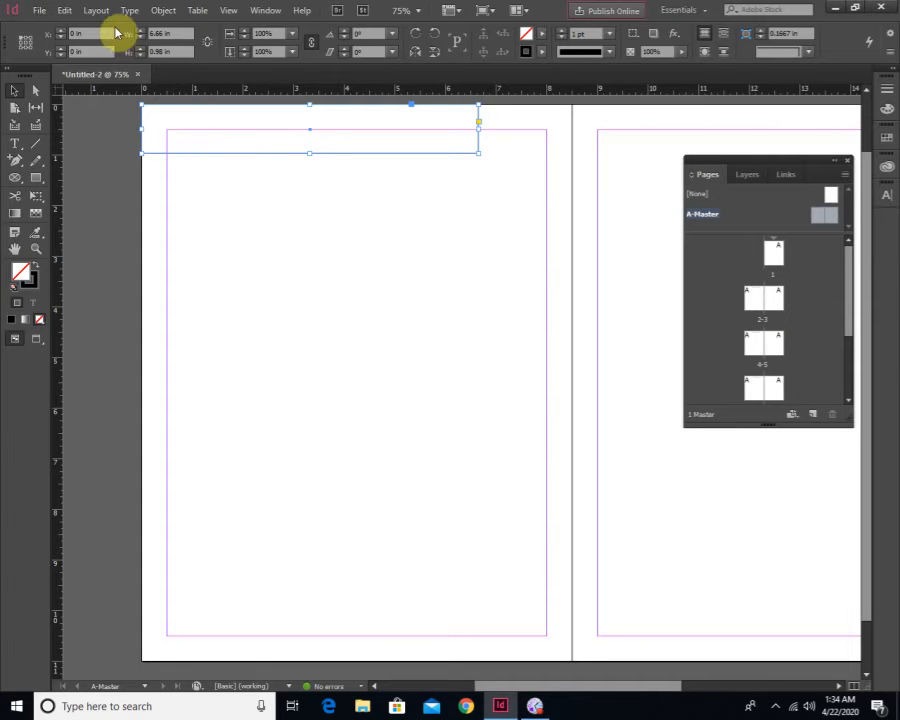
Set all four margins of the A-Master pages to 0.25 in
{"action": "left_click", "coordinate": [158, 12]}
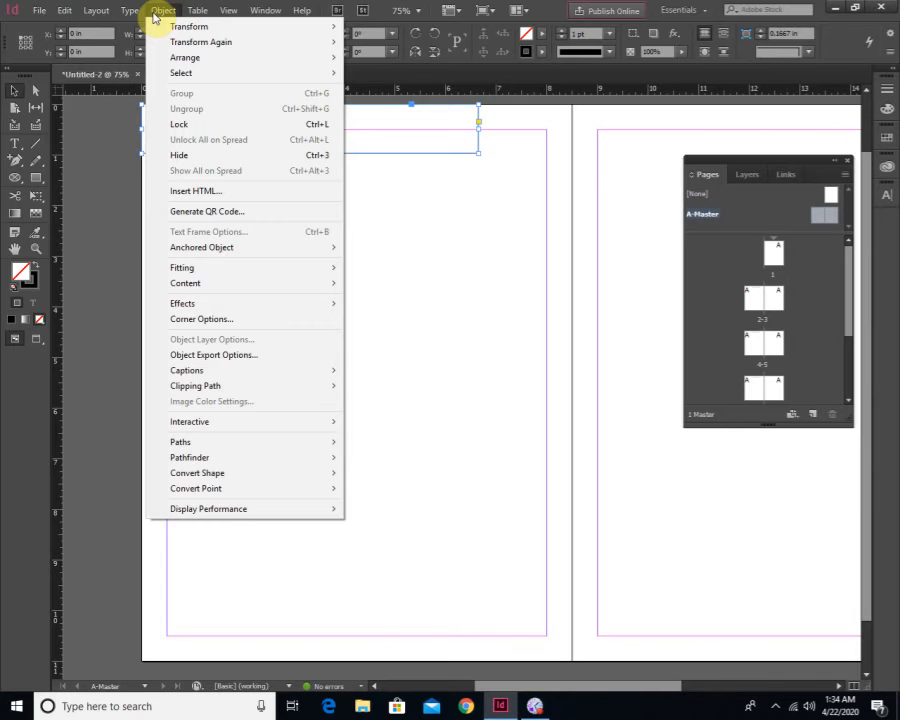
{"action": "mouse_move", "coordinate": [106, 14]}
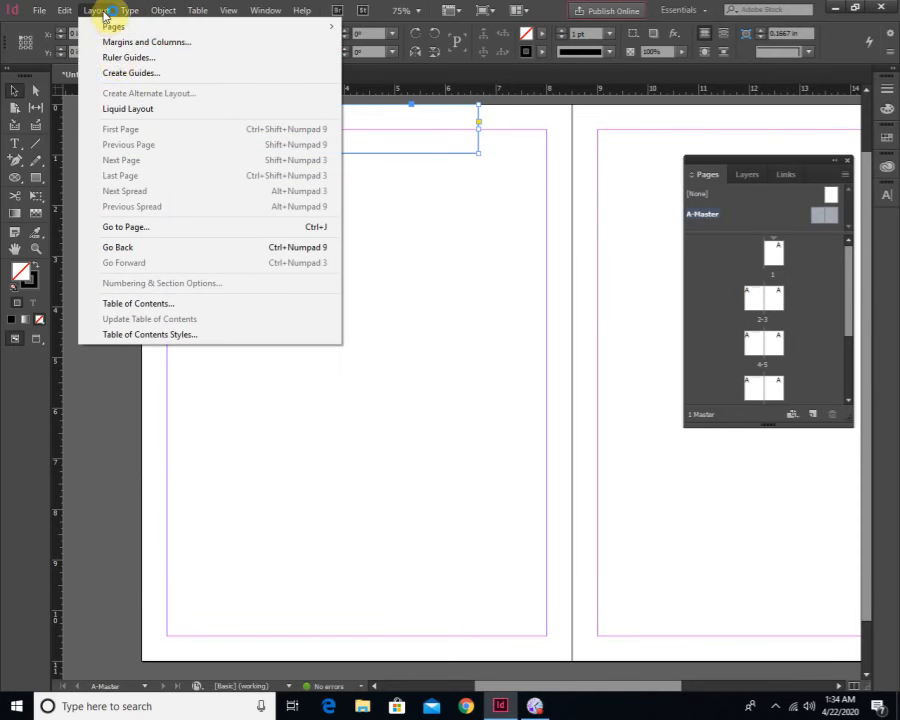
{"action": "left_click", "coordinate": [193, 44]}
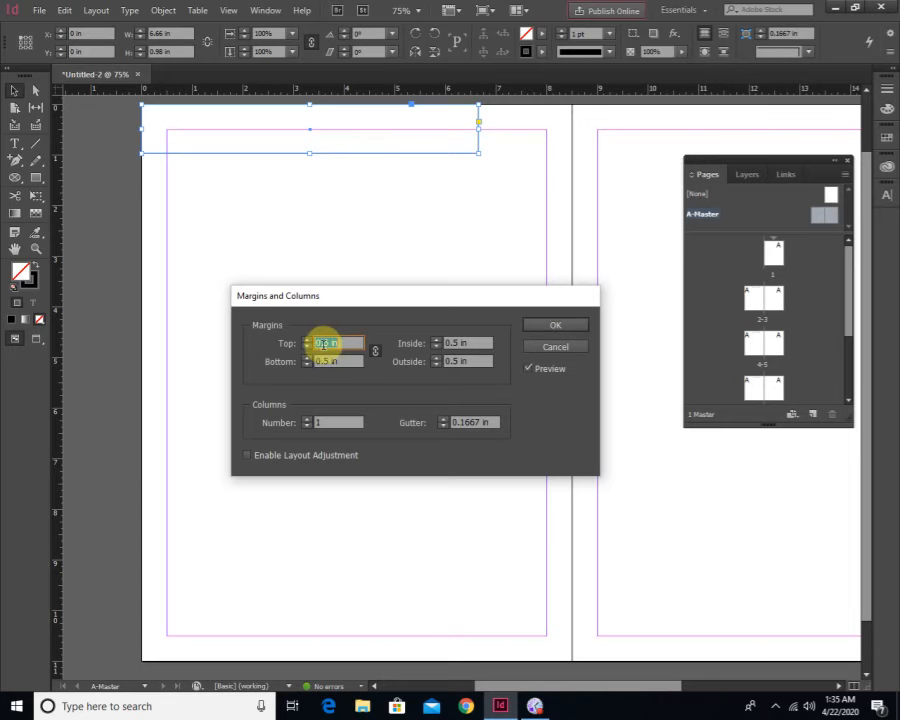
{"action": "left_click", "coordinate": [322, 343]}
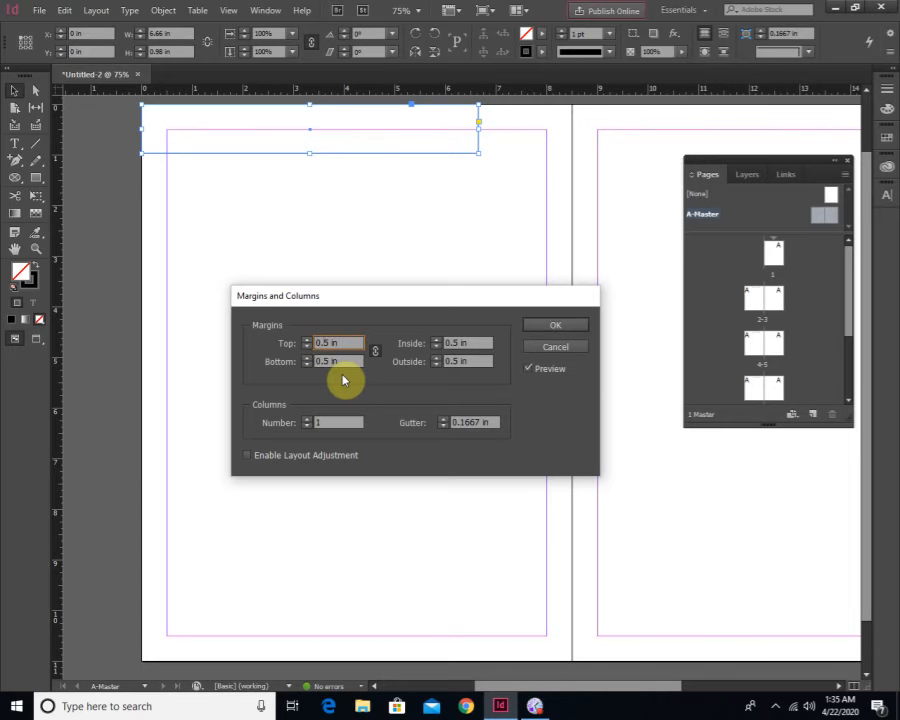
{"action": "left_click", "coordinate": [340, 360]}
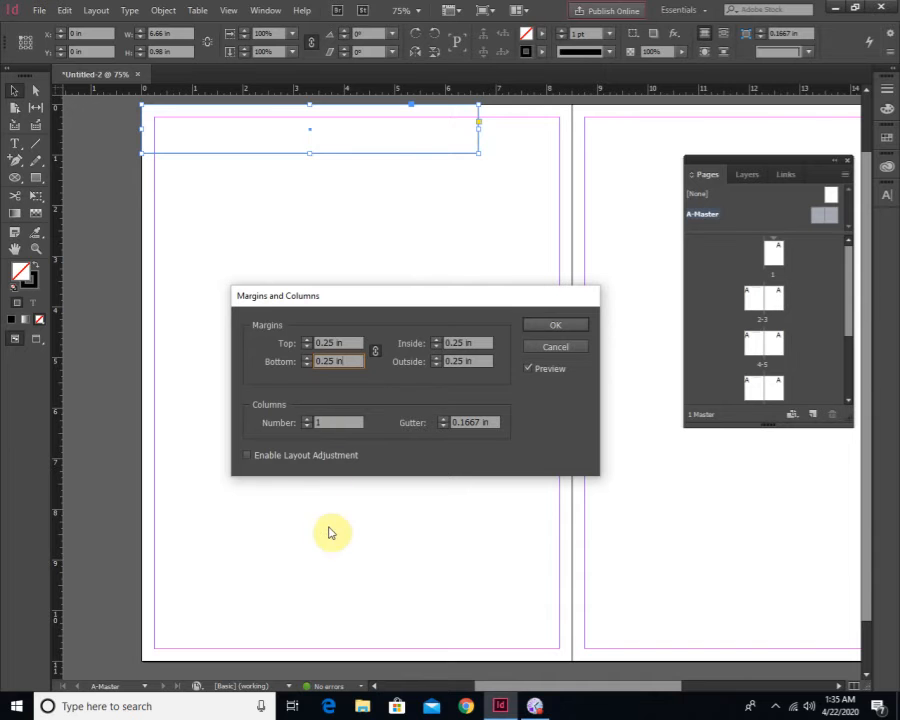
Preview two and three columns on the master pages, return to one column, and apply the margin and column settings
{"action": "left_click", "coordinate": [310, 423]}
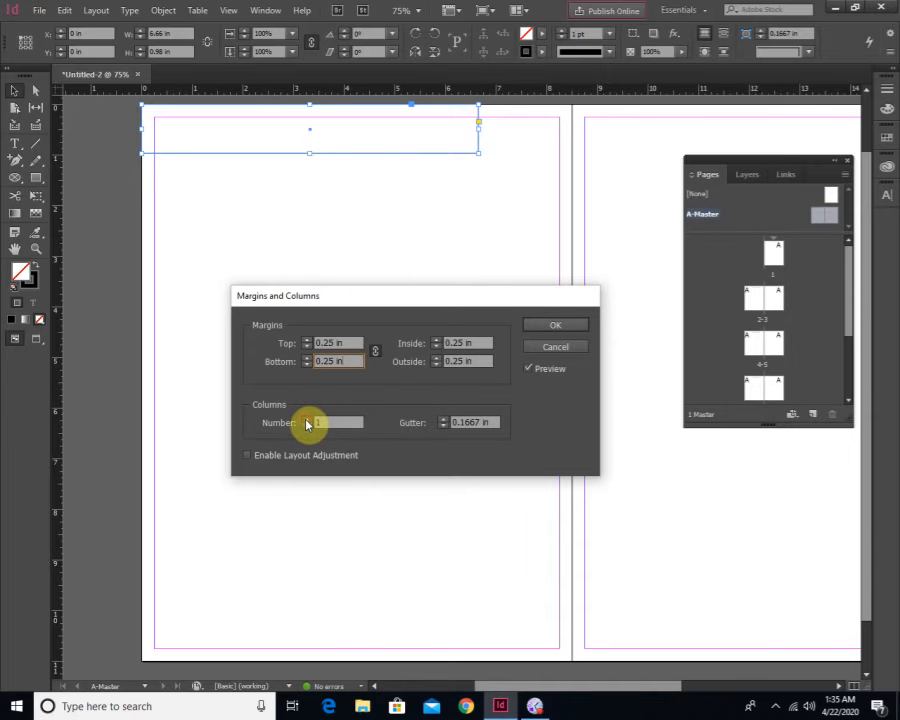
{"action": "type", "text": "2"}
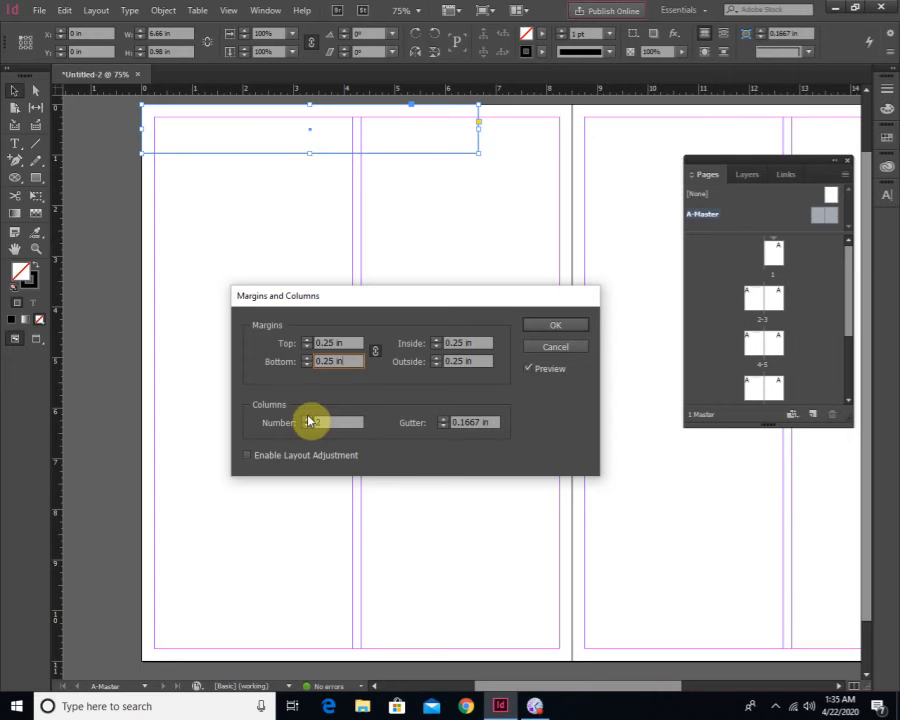
{"action": "left_click", "coordinate": [308, 419]}
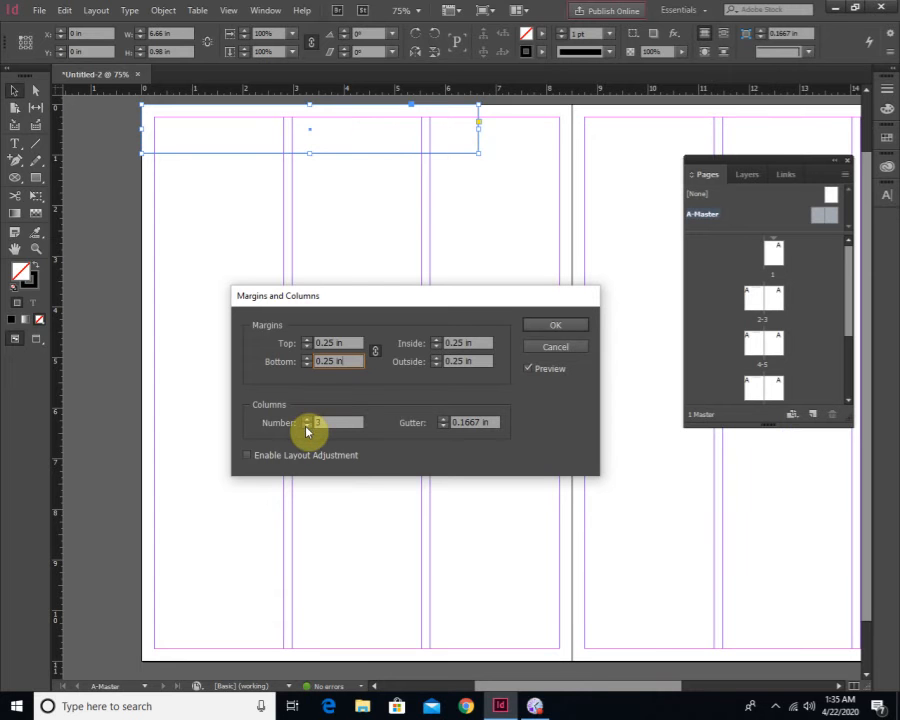
{"action": "left_click", "coordinate": [307, 426]}
{"action": "left_click", "coordinate": [307, 426]}
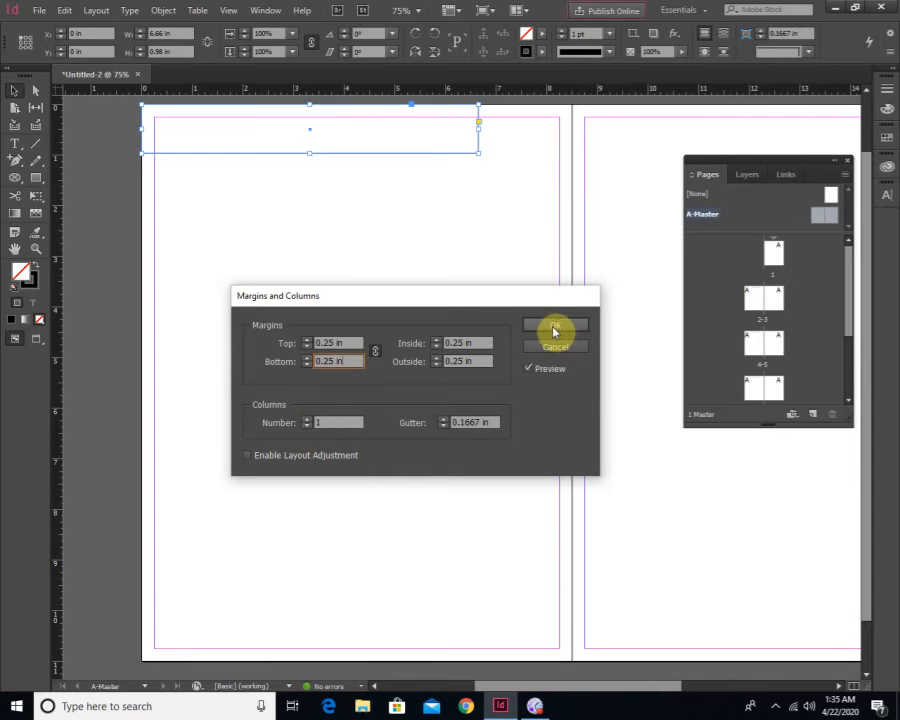
{"action": "left_click", "coordinate": [555, 326]}
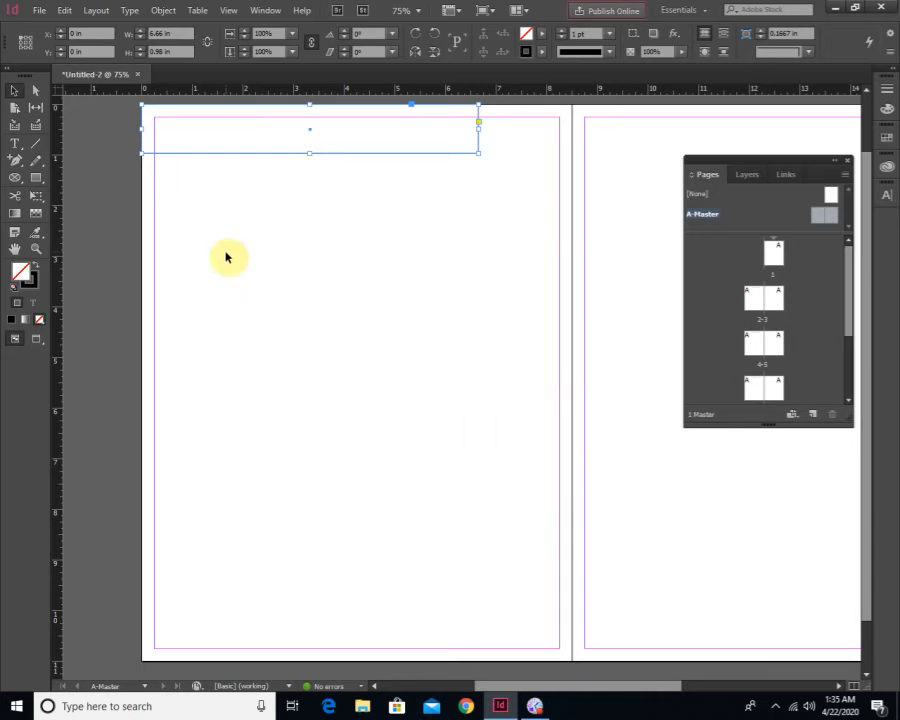
Widen the rectangle on the left master page to about 7.7 in
{"action": "left_click", "coordinate": [212, 211]}
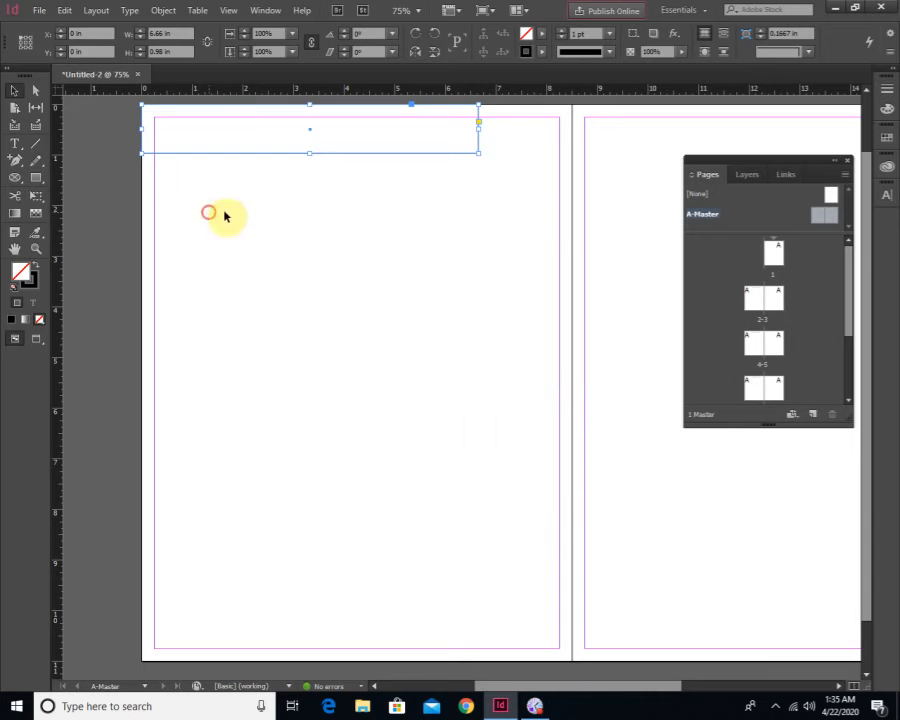
{"action": "left_click", "coordinate": [477, 136]}
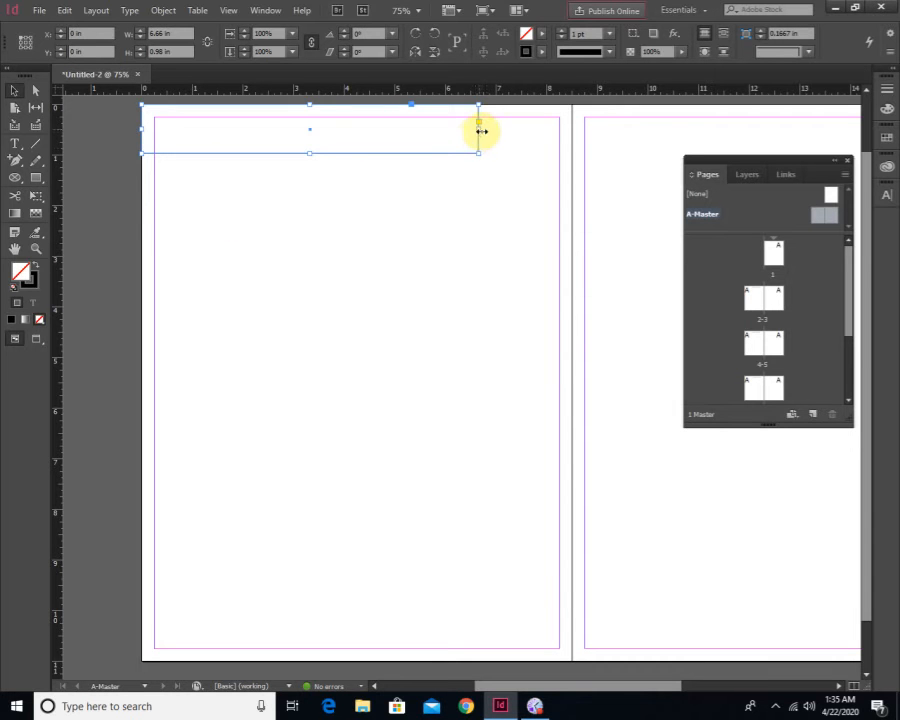
{"action": "left_click_drag", "start_coordinate": [481, 131], "coordinate": [531, 130]}
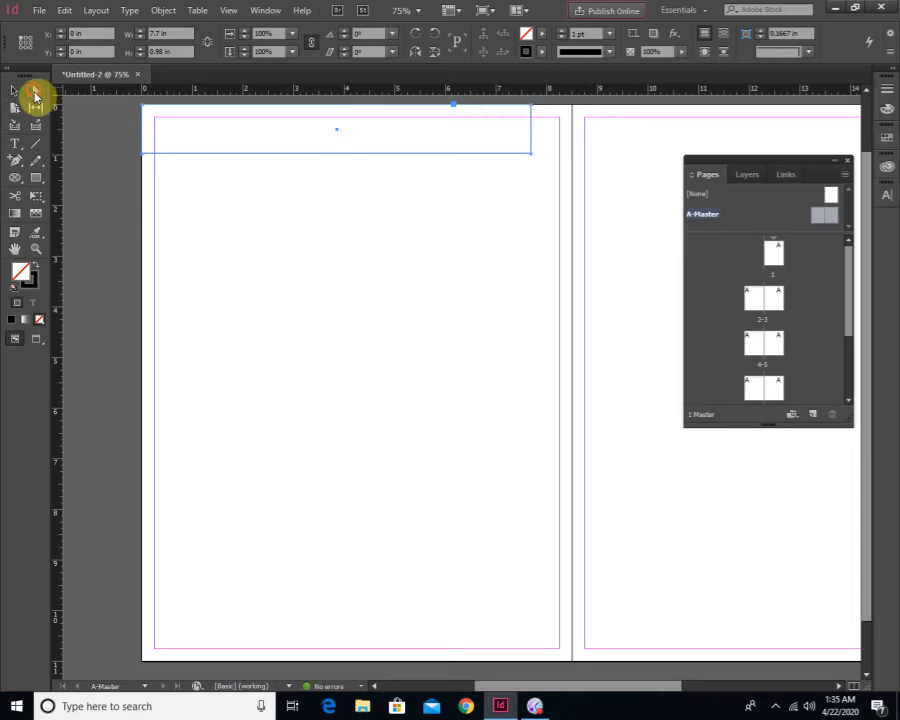
Reshape the rectangle by extending its upper-right corner to the page's inner edge and pulling its lower-right corner inward to about 5 in
{"action": "left_click", "coordinate": [35, 90]}
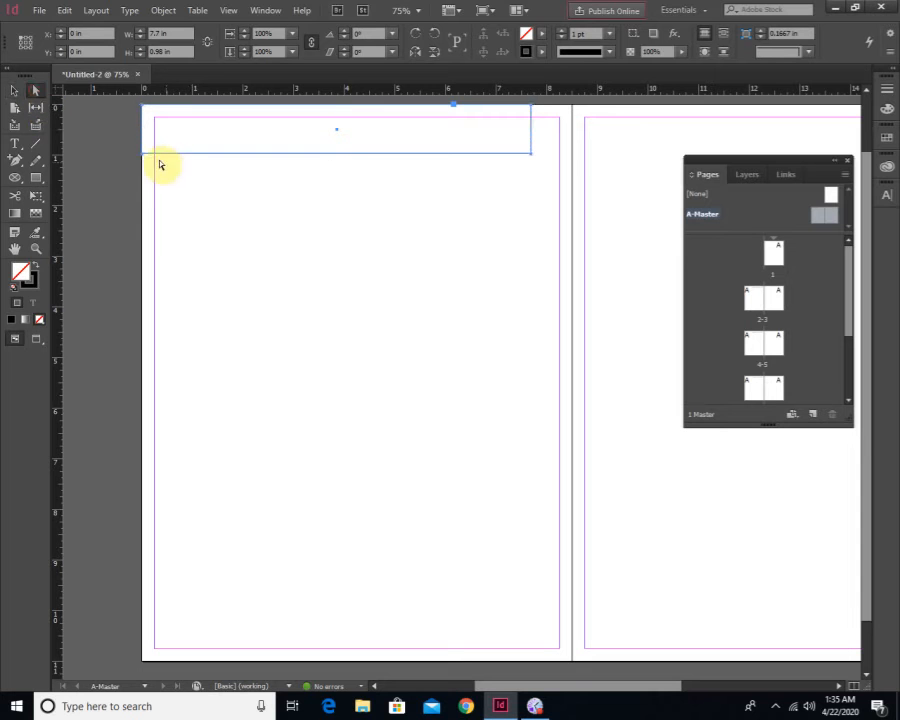
{"action": "left_click", "coordinate": [533, 160]}
{"action": "left_click_drag", "start_coordinate": [533, 160], "coordinate": [406, 160]}
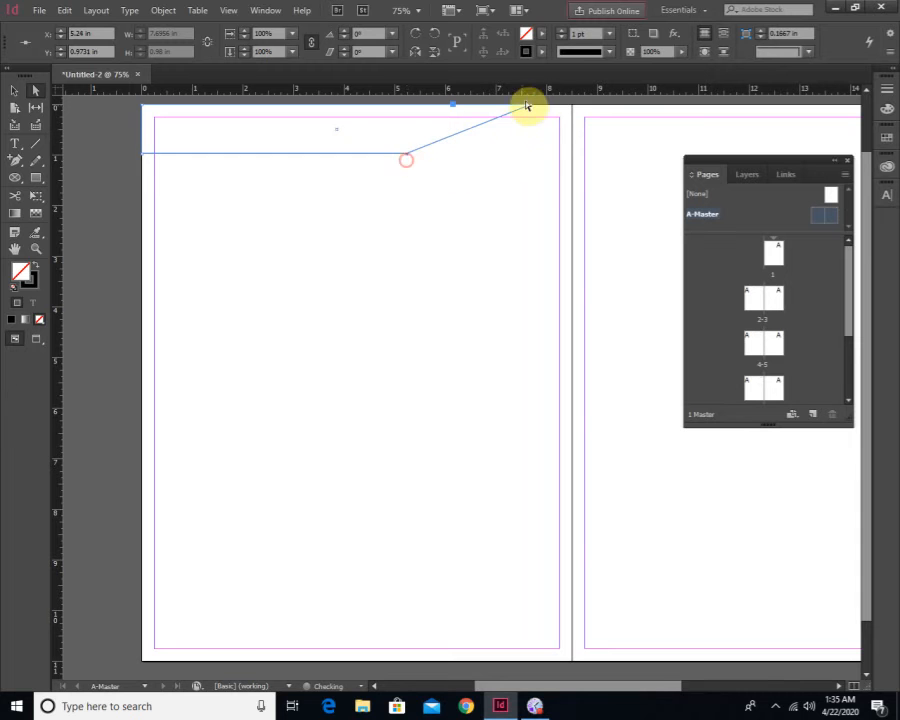
{"action": "left_click_drag", "start_coordinate": [538, 110], "coordinate": [617, 118]}
{"action": "left_click", "coordinate": [465, 167]}
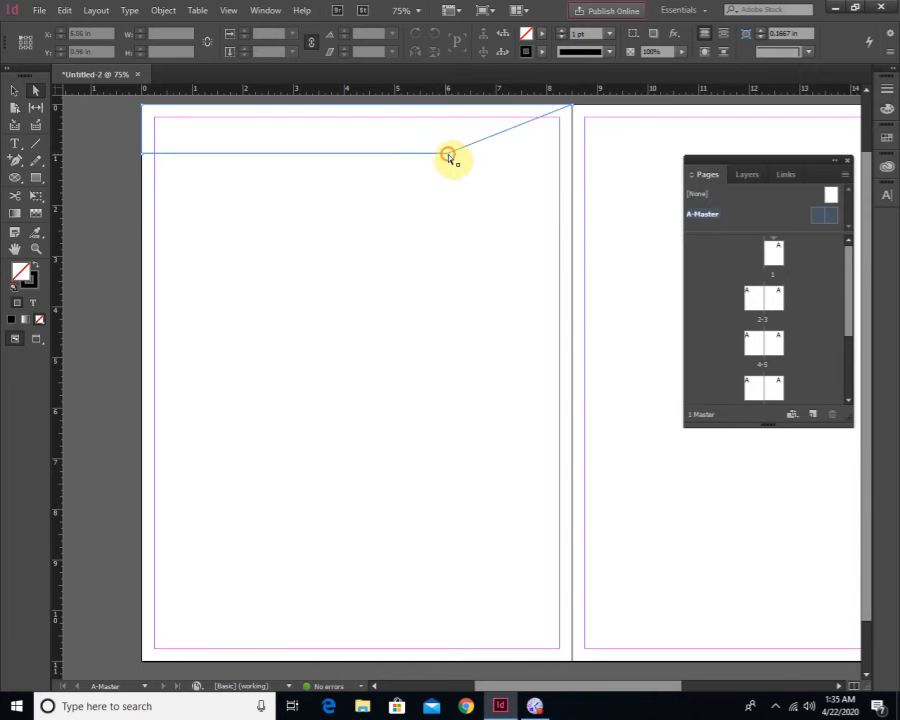
{"action": "left_click_drag", "start_coordinate": [449, 157], "coordinate": [394, 157]}
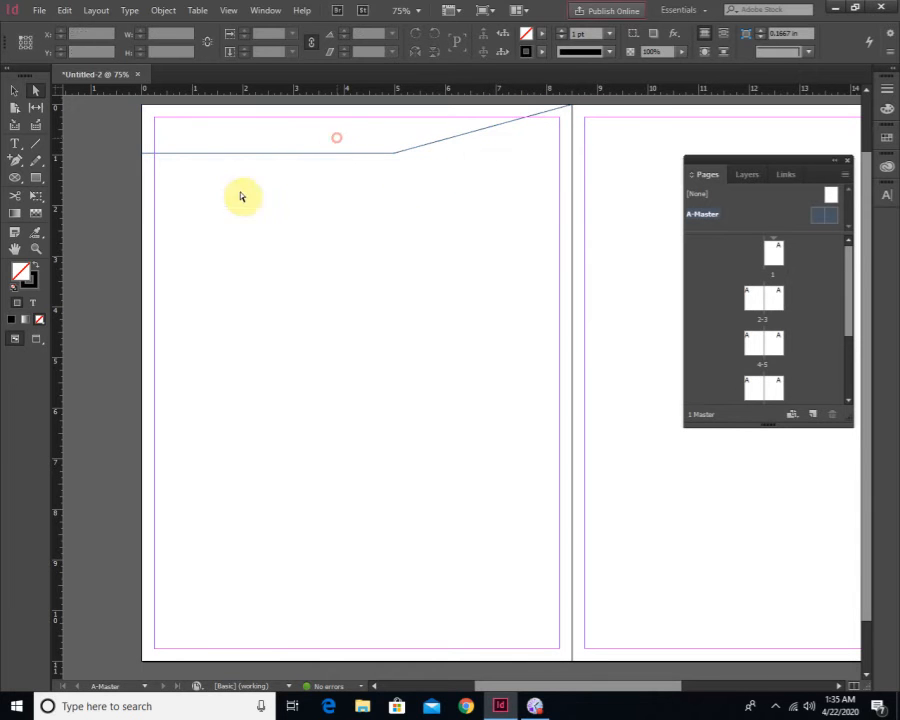
Fill the slanted header shape with red (ff0000) and remove its stroke
{"action": "left_click", "coordinate": [12, 88]}
{"action": "left_click", "coordinate": [272, 155]}
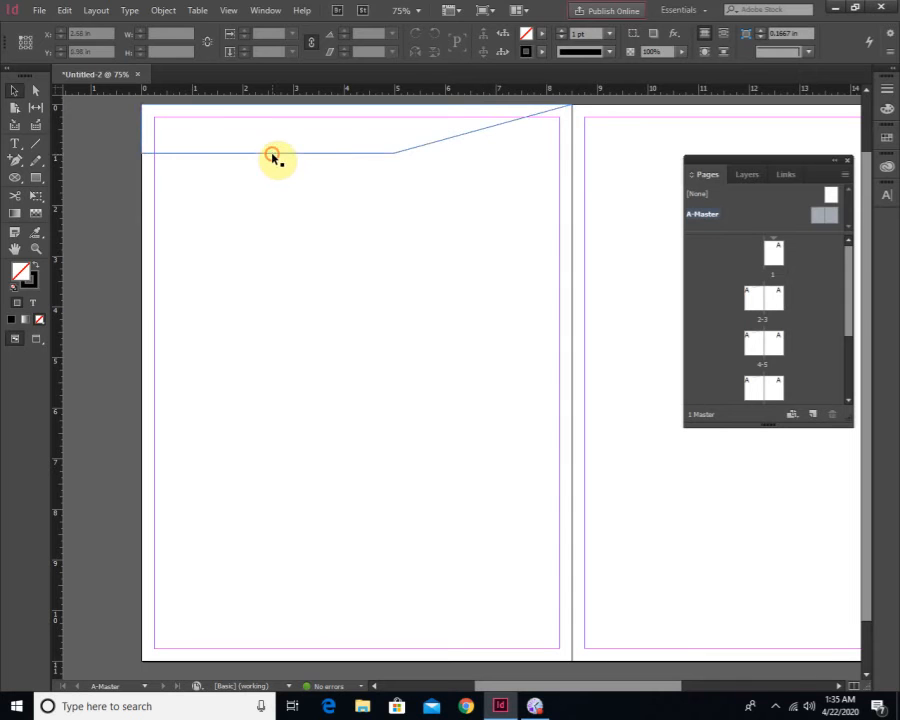
{"action": "double_click", "coordinate": [25, 274]}
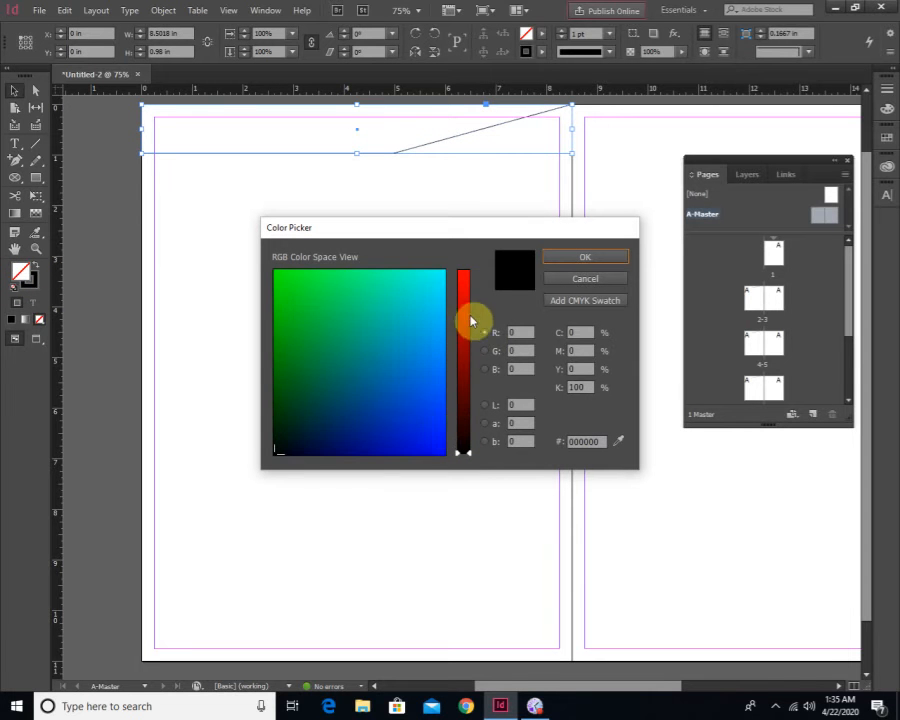
{"action": "left_click", "coordinate": [463, 270]}
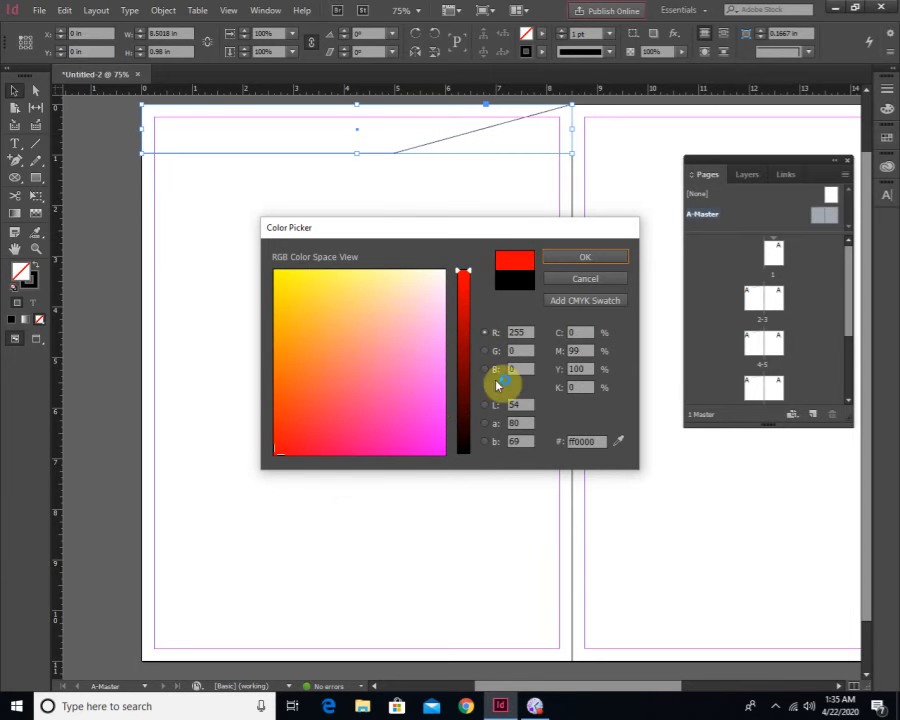
{"action": "left_click", "coordinate": [590, 256]}
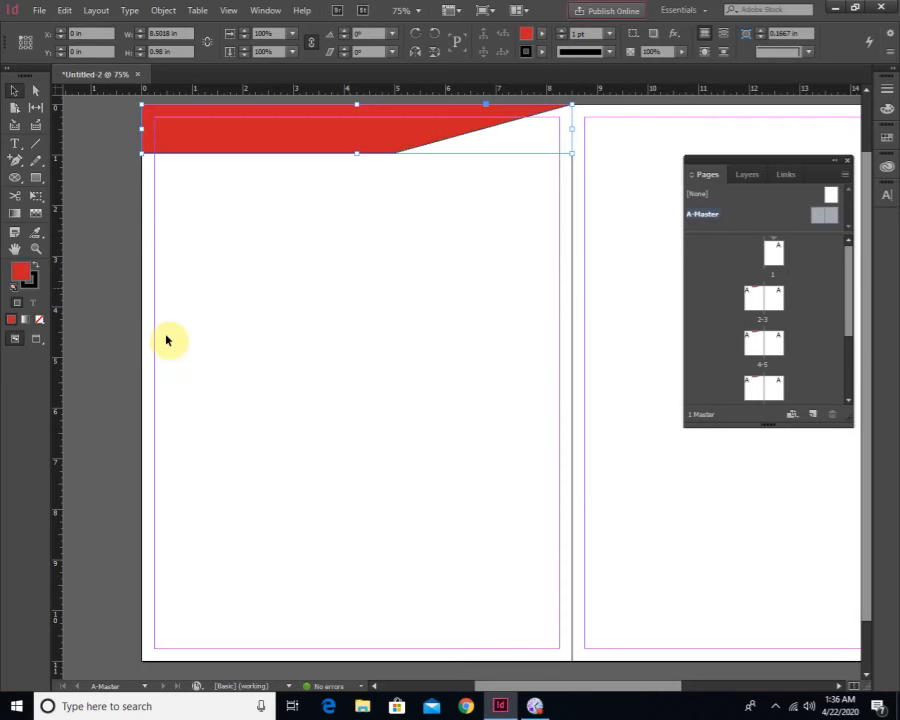
{"action": "left_click", "coordinate": [36, 288]}
{"action": "left_click", "coordinate": [38, 319]}
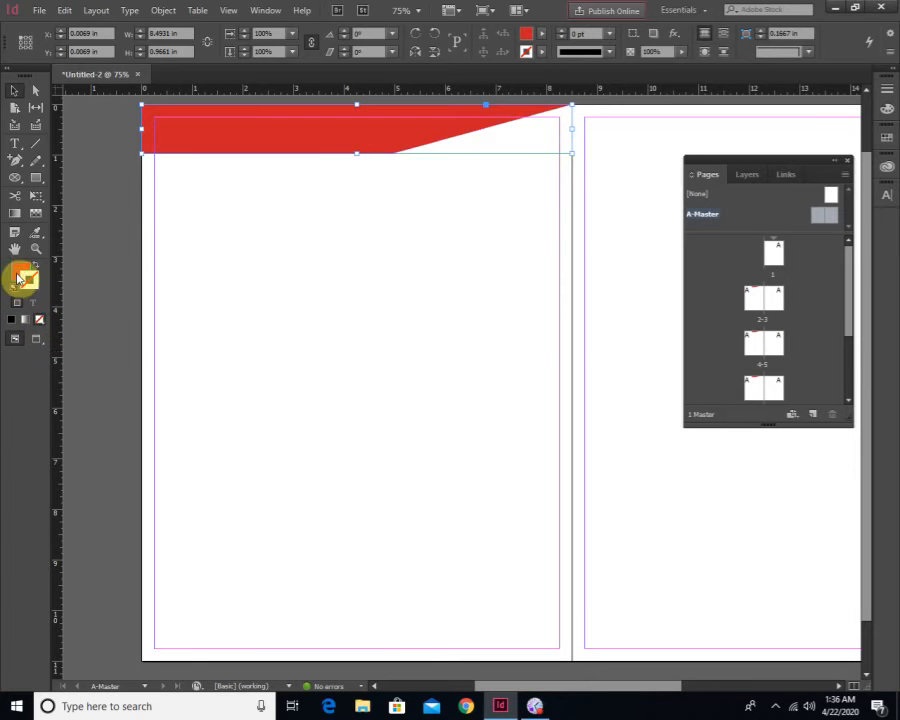
{"action": "left_click", "coordinate": [392, 313]}
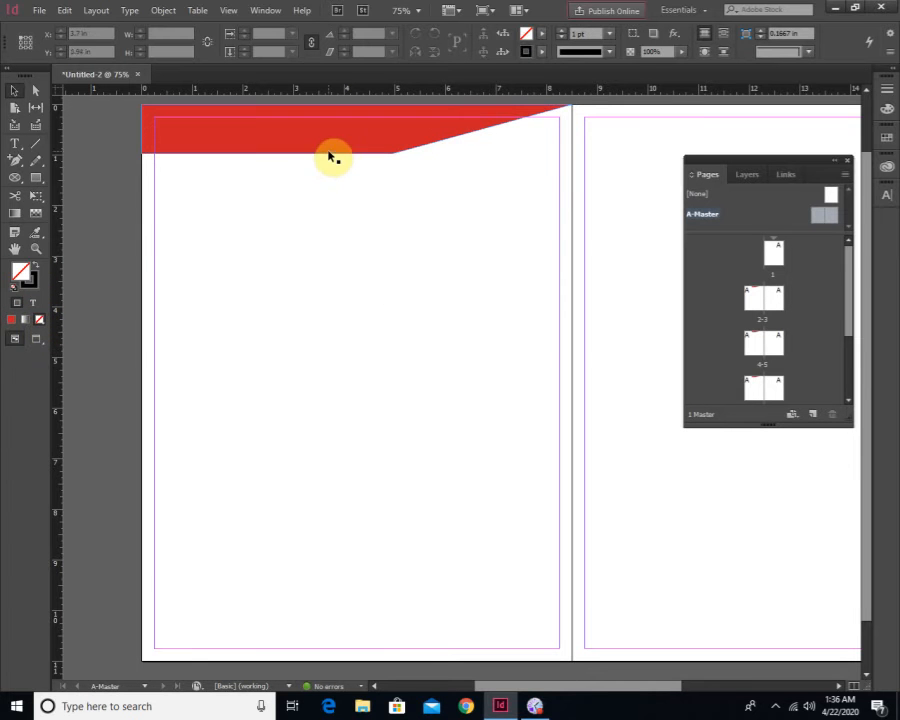
Create a text frame about 4.5 in wide inside the red header shape and fill it with placeholder text
{"action": "key", "text": "ctrl+equal"}
{"action": "key", "text": "ctrl+equal"}
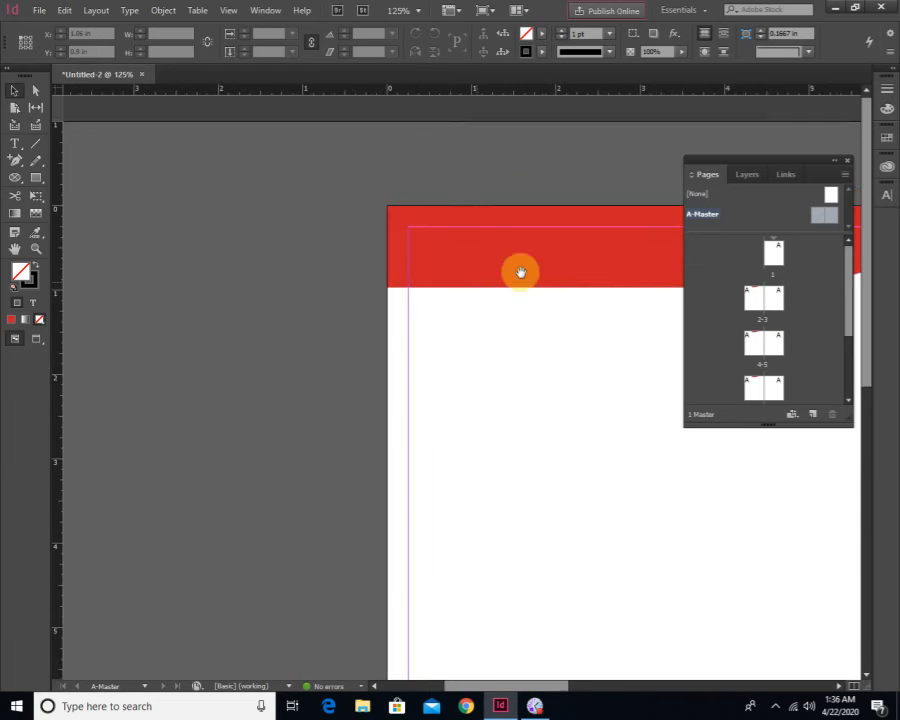
{"action": "left_click_drag", "start_coordinate": [521, 272], "coordinate": [257, 205]}
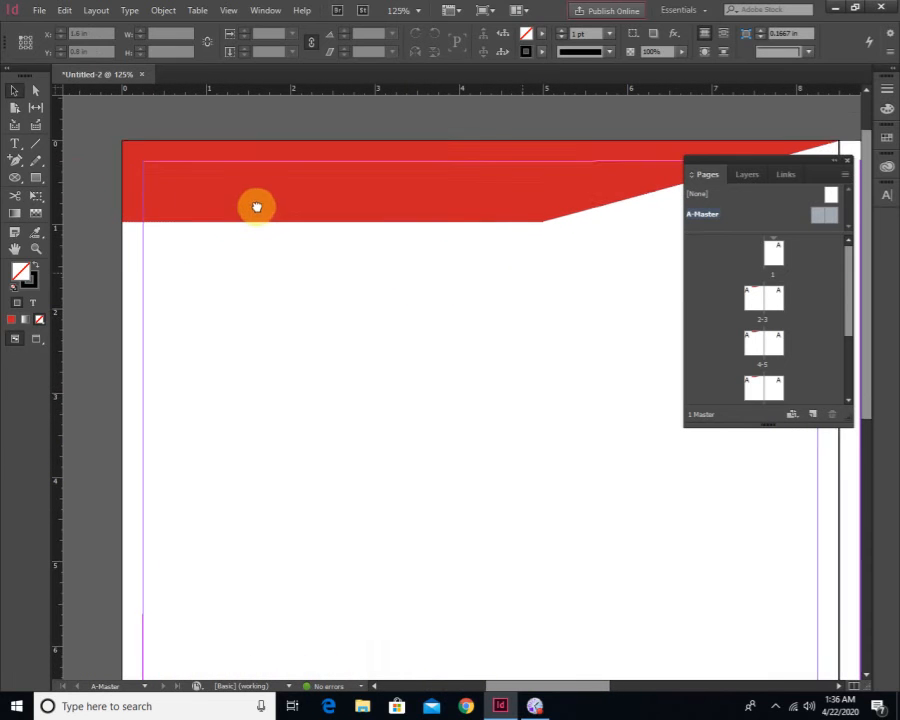
{"action": "left_click", "coordinate": [17, 149]}
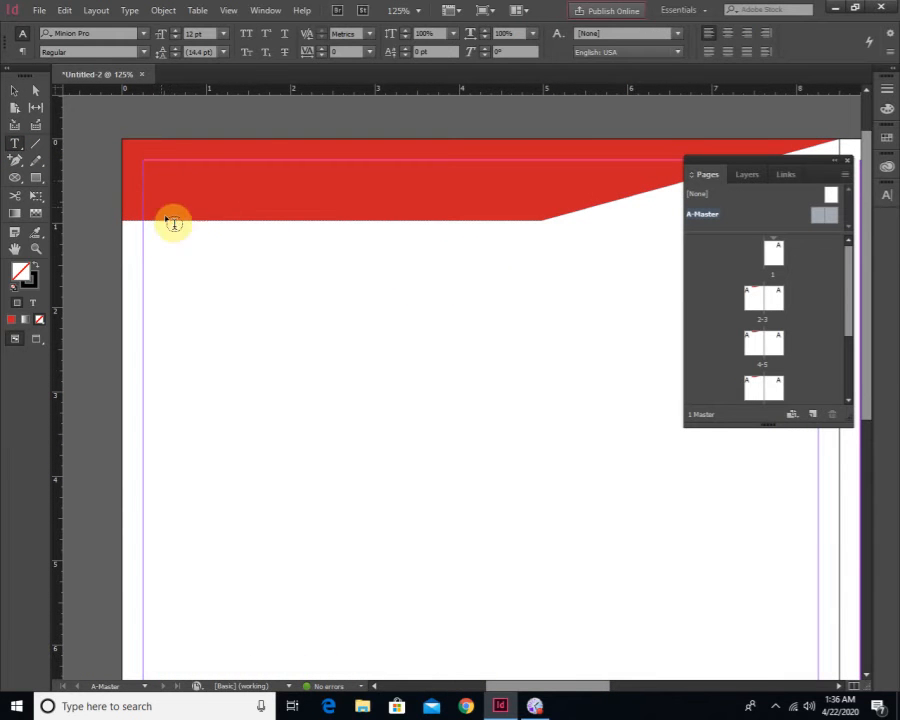
{"action": "left_click", "coordinate": [164, 187]}
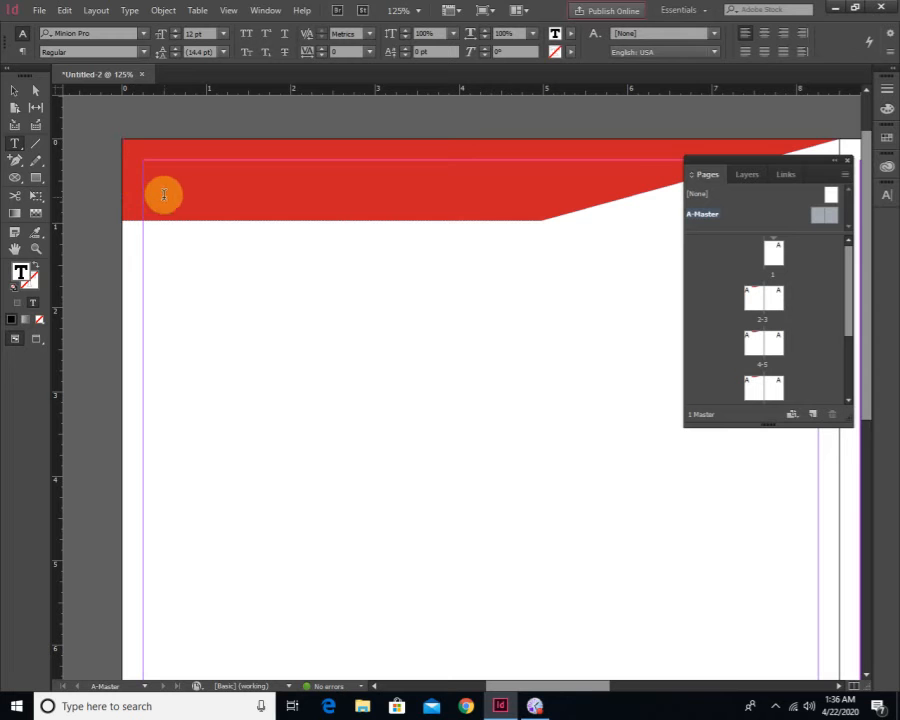
{"action": "key", "text": "Escape"}
{"action": "left_click", "coordinate": [192, 254]}
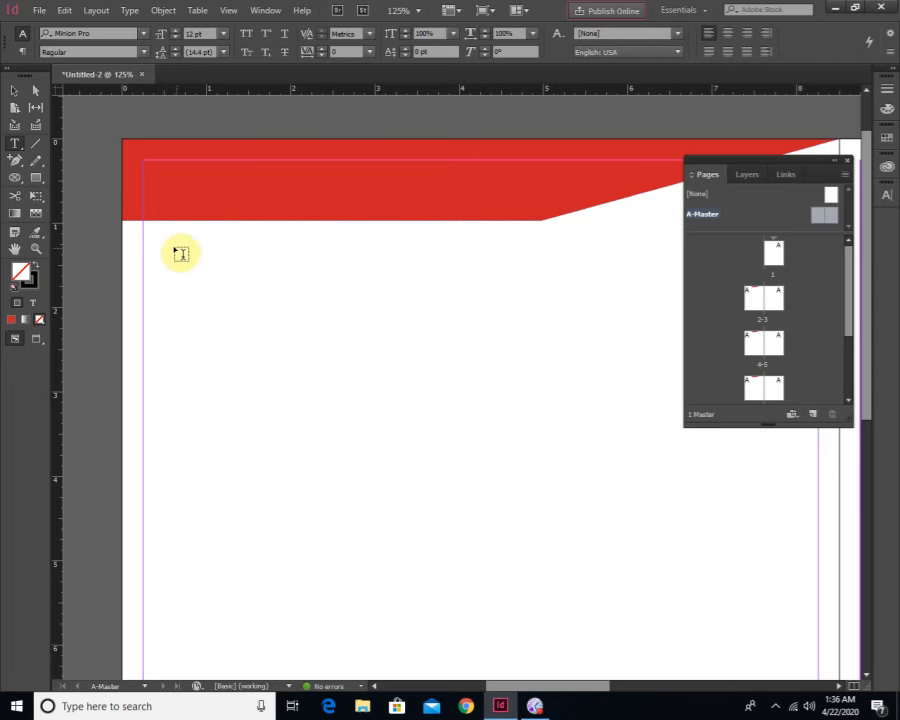
{"action": "left_click_drag", "start_coordinate": [154, 171], "coordinate": [530, 208]}
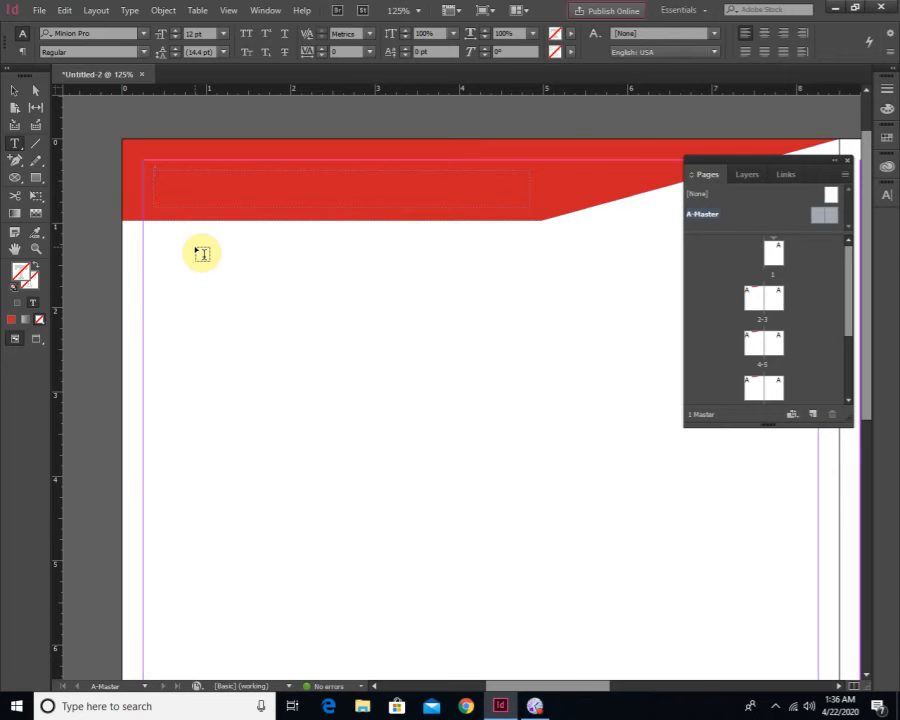
{"action": "left_click", "coordinate": [128, 11]}
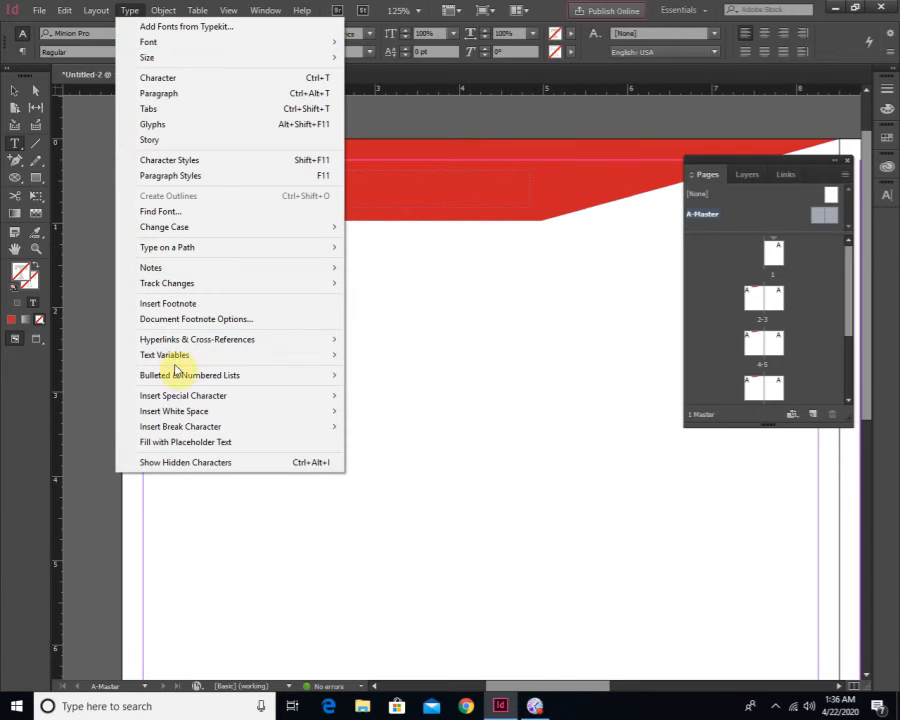
{"action": "left_click", "coordinate": [186, 441]}
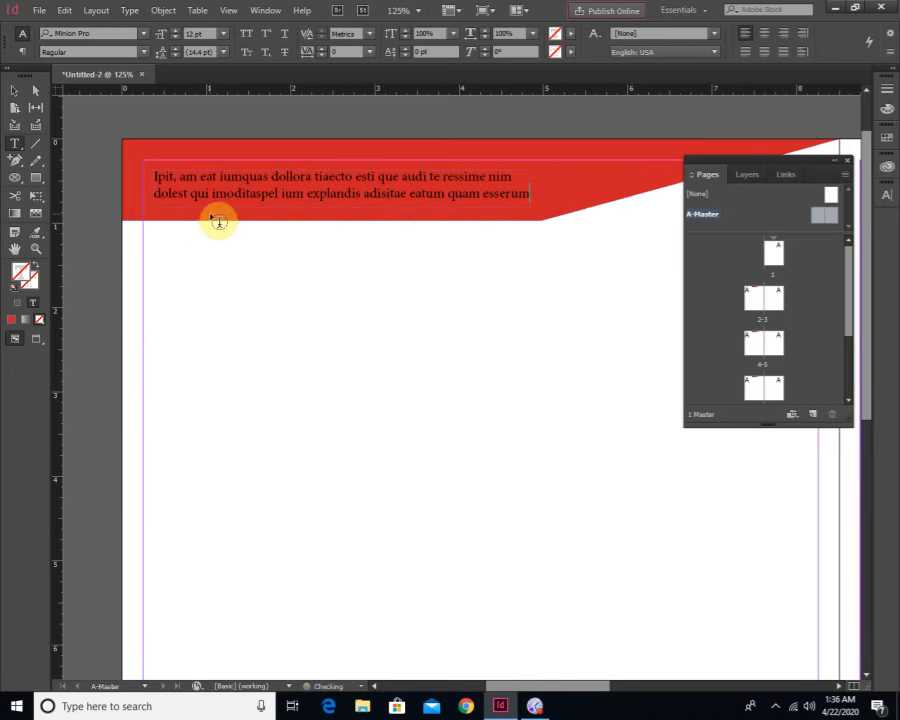
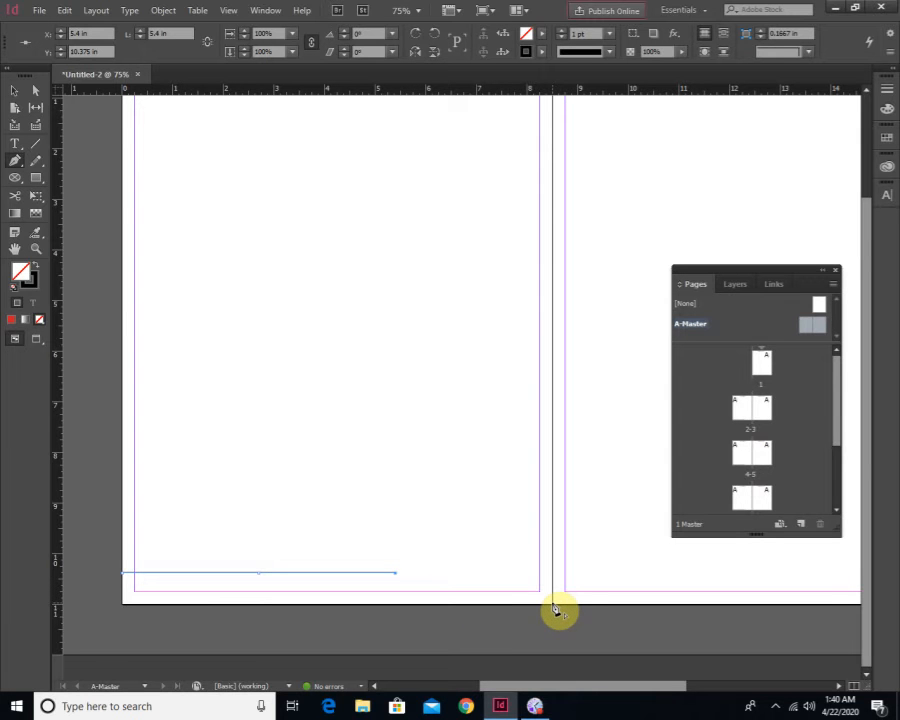
Complete the closed footer outline with the Pen tool, placing corner points at the left master page's bottom-right and bottom-left corners
{"action": "left_click_drag", "start_coordinate": [551, 601], "coordinate": [660, 630]}
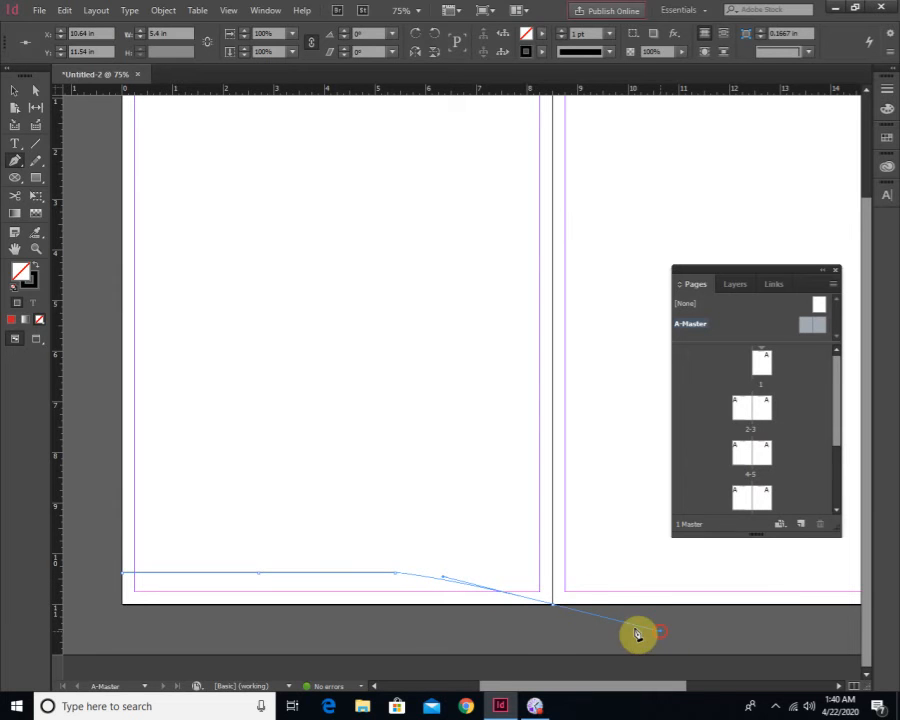
{"action": "left_click", "coordinate": [553, 606]}
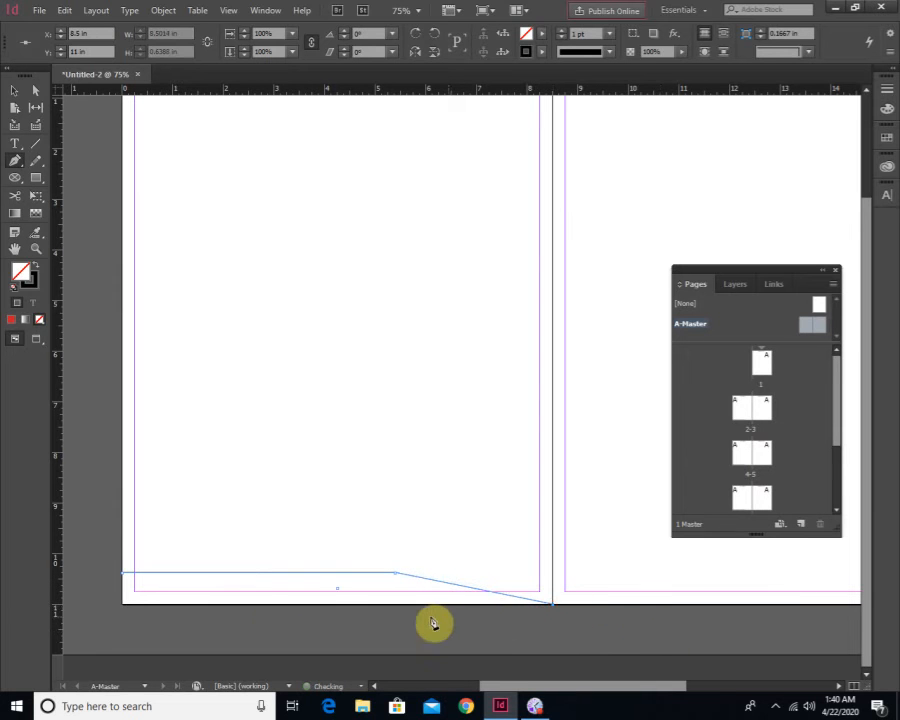
{"action": "left_click", "coordinate": [122, 603]}
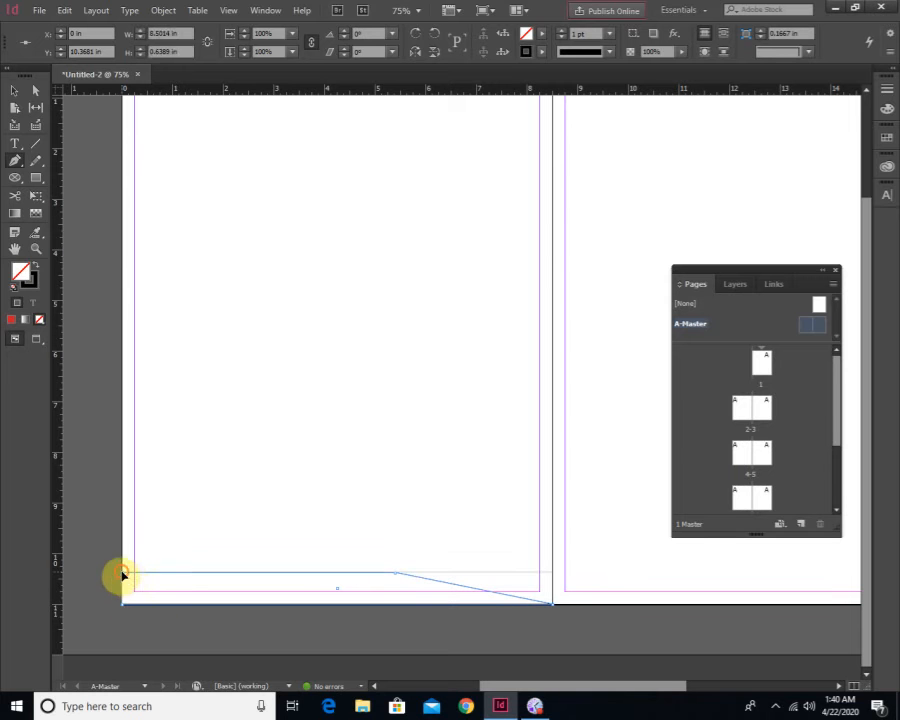
Close the footer outline at its upper-left starting point and convert the top-edge corner at about 5.4 in into a smooth curve
{"action": "left_click", "coordinate": [122, 573]}
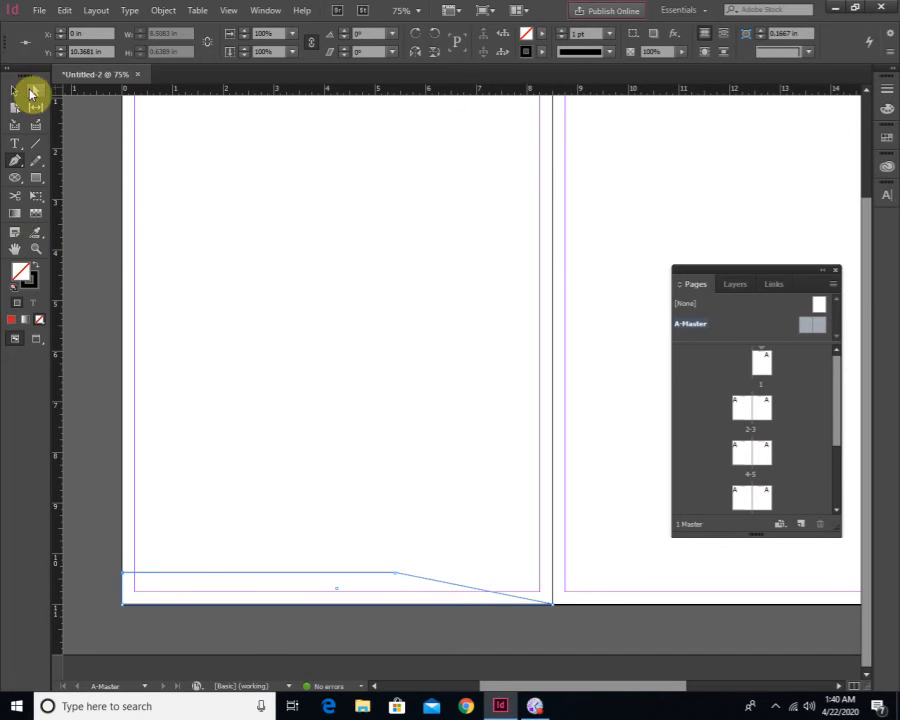
{"action": "left_click", "coordinate": [36, 90]}
{"action": "left_click", "coordinate": [449, 591], "text": "ctrl"}
{"action": "left_click", "coordinate": [436, 501], "text": "ctrl"}
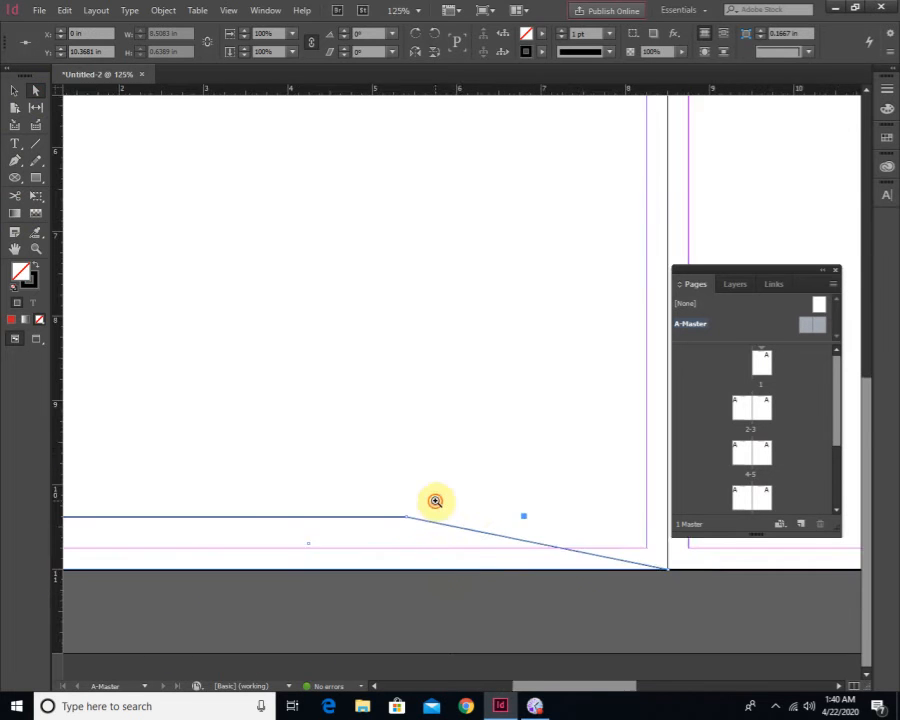
{"action": "left_click", "coordinate": [436, 500], "text": "ctrl"}
{"action": "left_click_drag", "start_coordinate": [503, 525], "coordinate": [318, 470]}
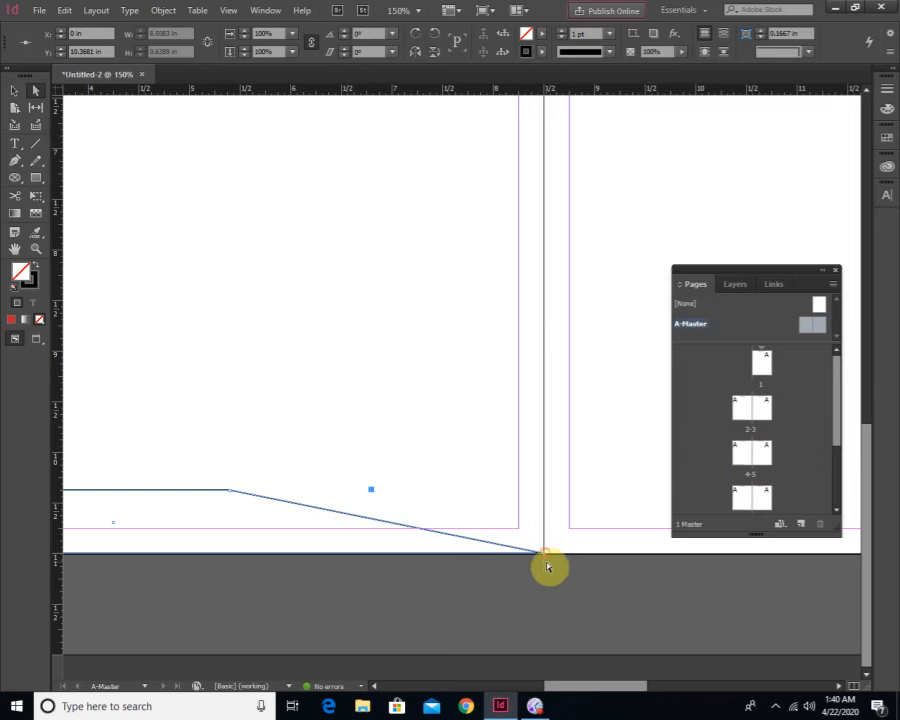
{"action": "left_click", "coordinate": [545, 560]}
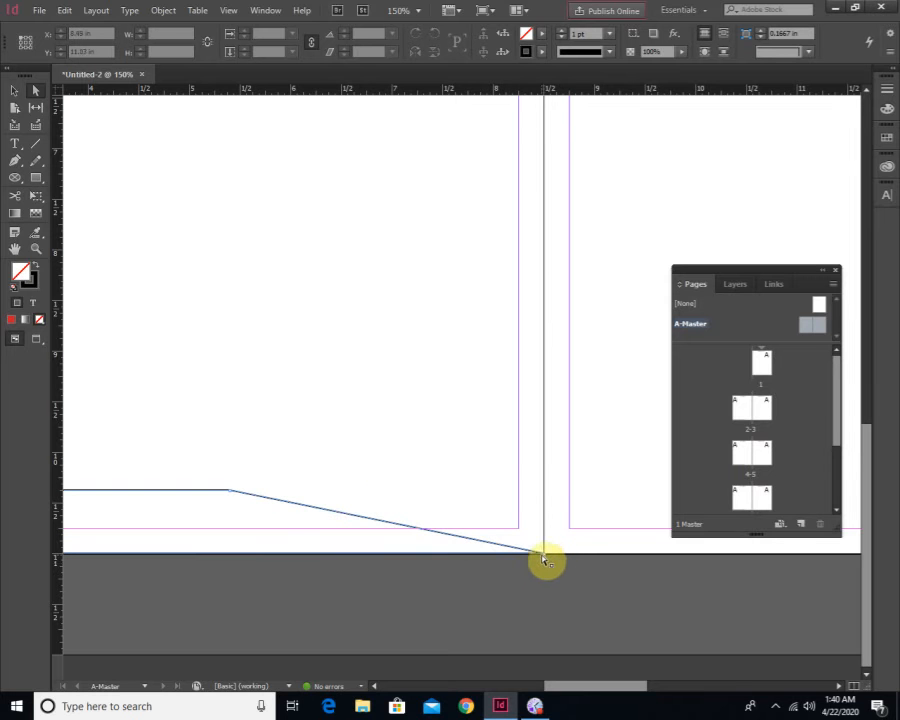
{"action": "left_click", "coordinate": [545, 557]}
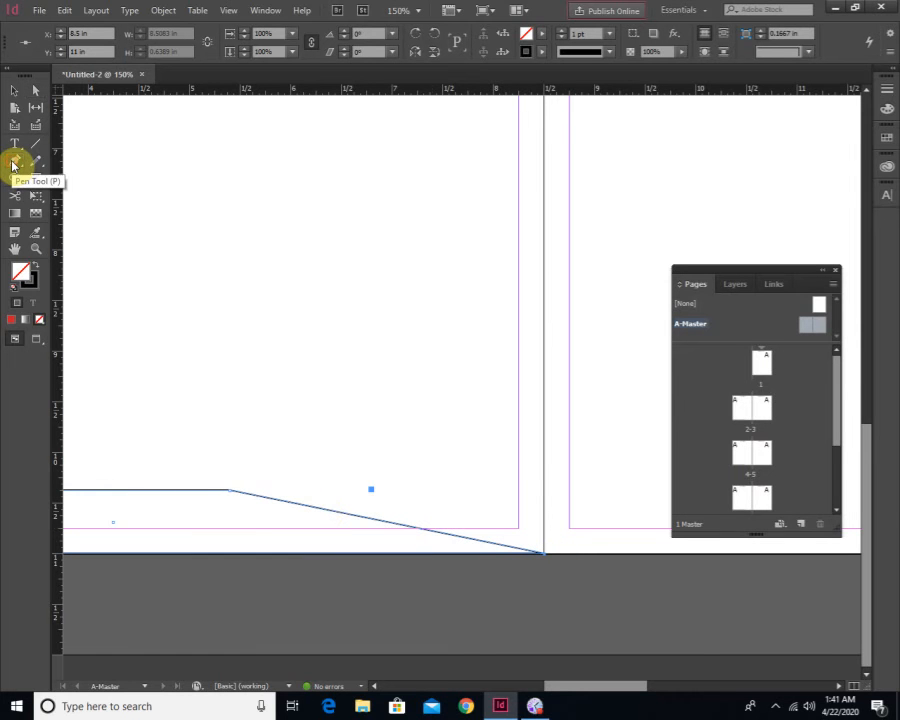
{"action": "left_click_drag", "start_coordinate": [14, 165], "coordinate": [96, 206]}
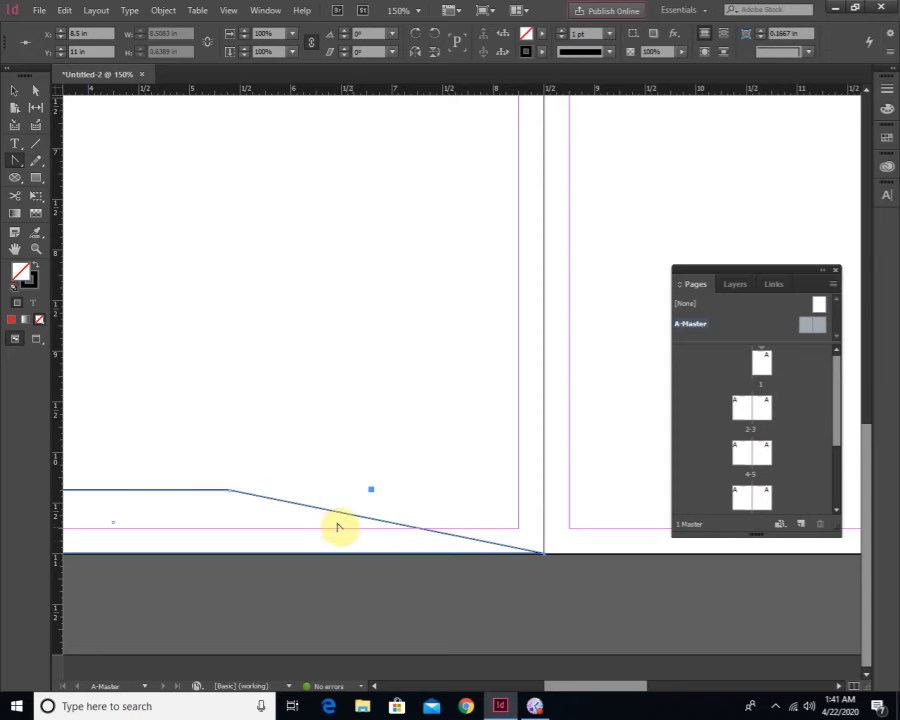
{"action": "left_click_drag", "start_coordinate": [231, 494], "coordinate": [378, 491]}
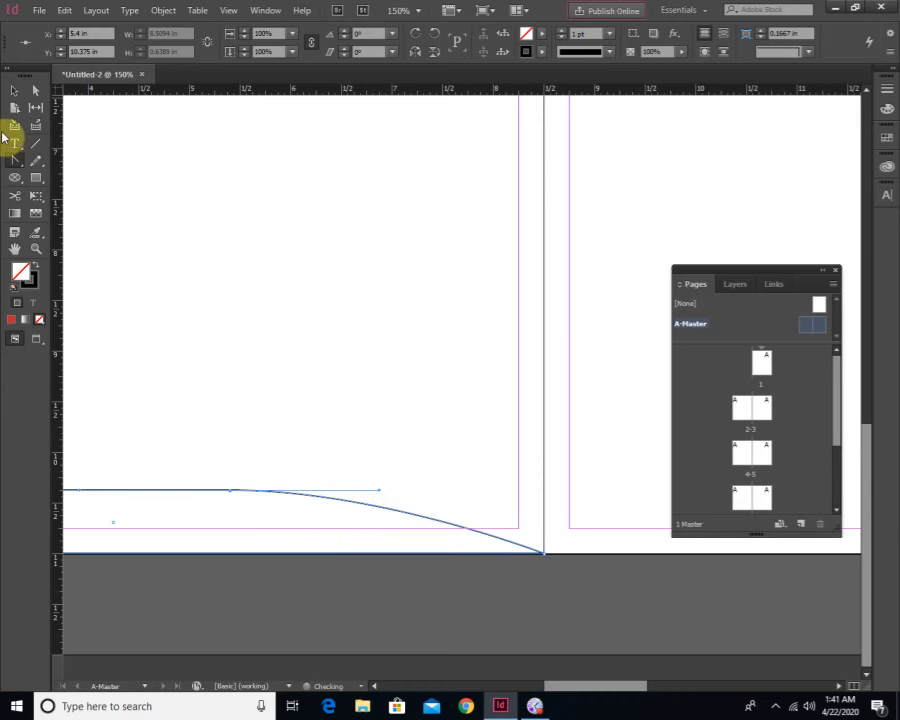
Lengthen the curve's direction handle toward the page's inner edge by about 0.4 in to make the footer's slope fuller
{"action": "left_click", "coordinate": [36, 90]}
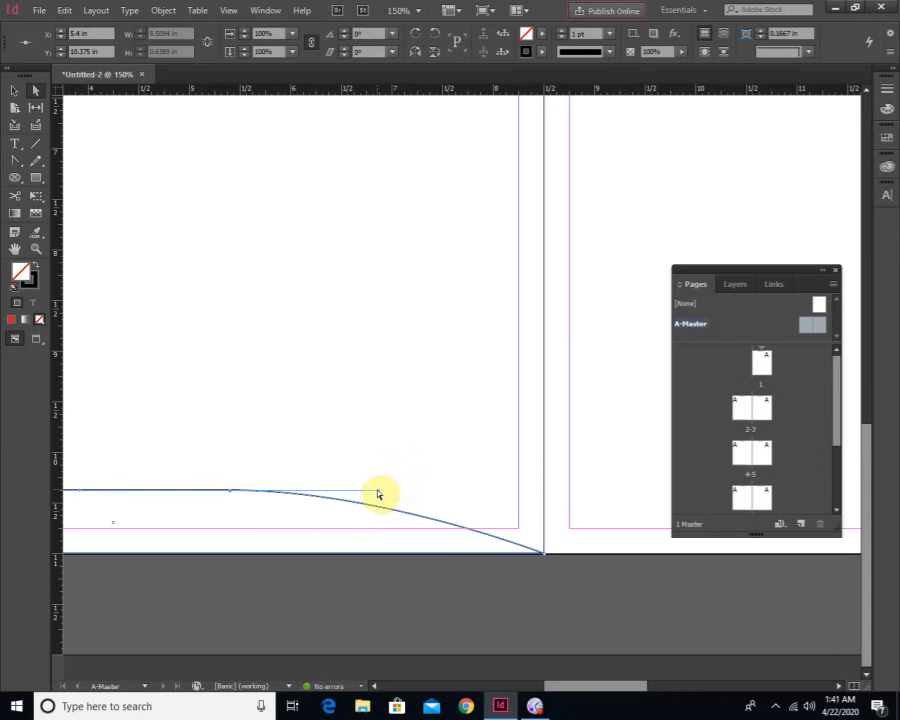
{"action": "left_click_drag", "start_coordinate": [378, 491], "coordinate": [419, 495]}
{"action": "left_click", "coordinate": [456, 596]}
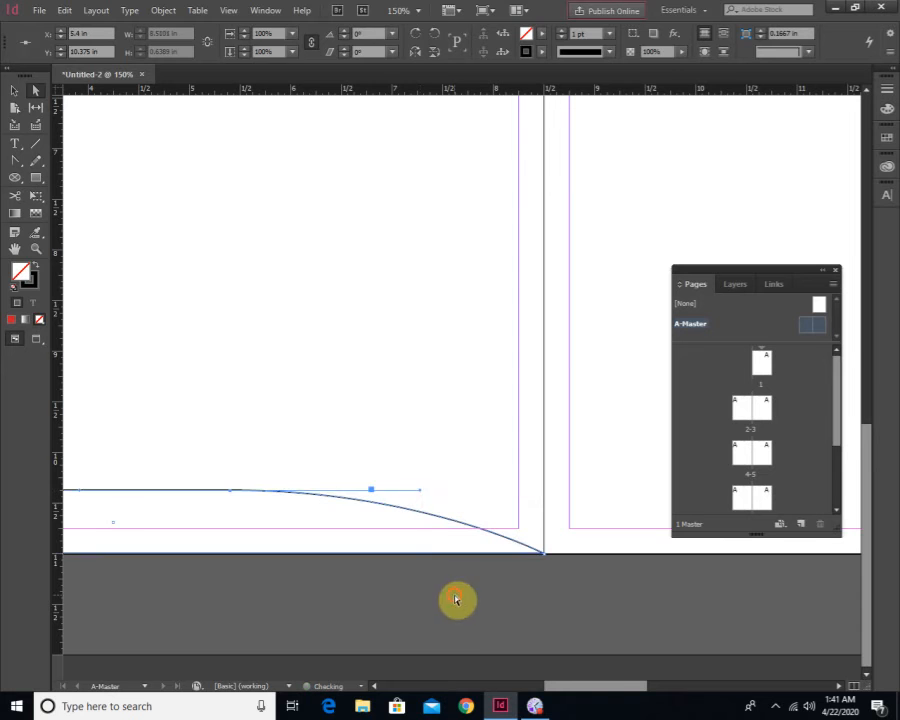
Fill the curved footer shape on the left master page with dark red (5b1e28)
{"action": "left_click", "coordinate": [15, 90]}
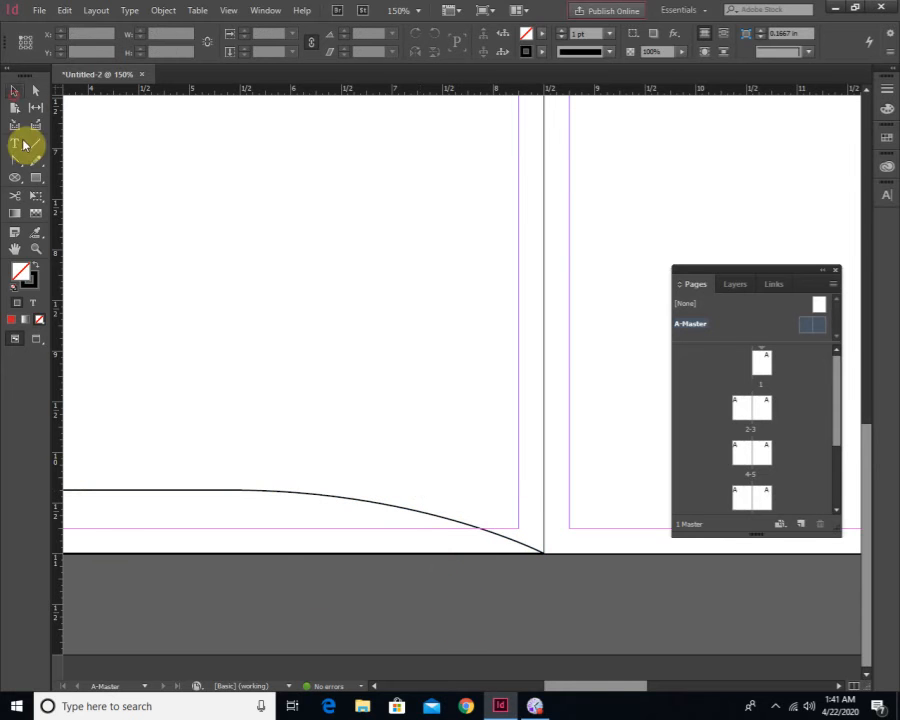
{"action": "left_click", "coordinate": [273, 548], "text": "ctrl+alt"}
{"action": "left_click", "coordinate": [372, 478], "text": "ctrl+alt"}
{"action": "left_click_drag", "start_coordinate": [412, 508], "coordinate": [397, 484]}
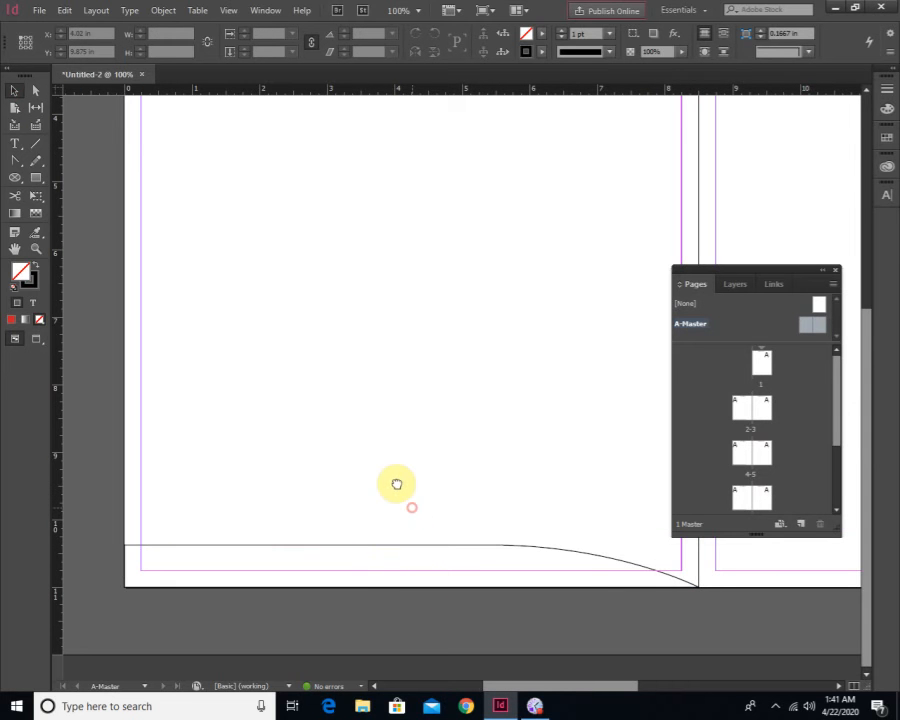
{"action": "left_click", "coordinate": [378, 548]}
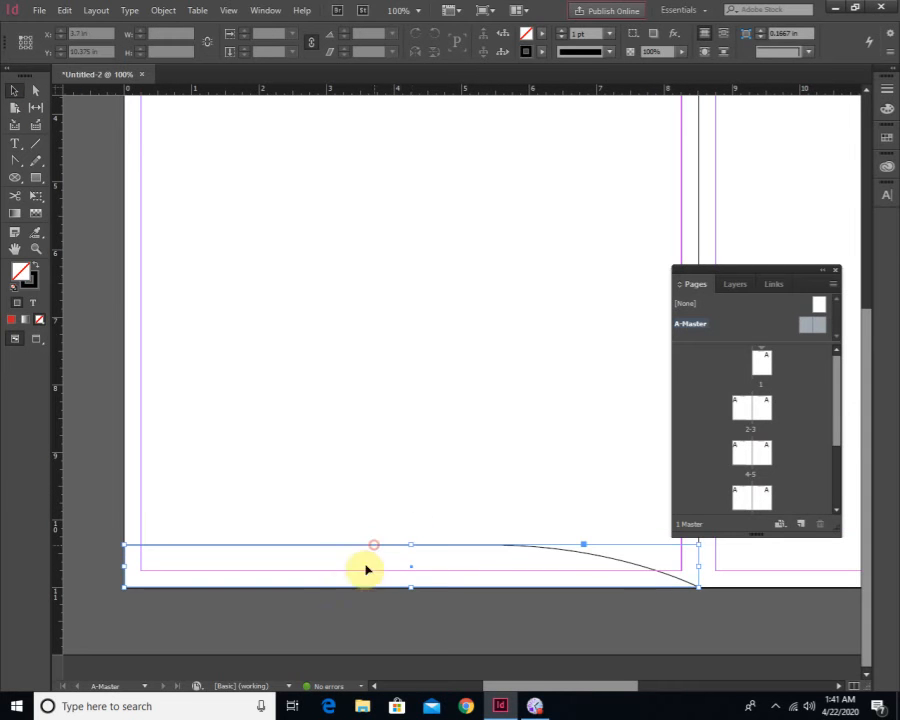
{"action": "left_click", "coordinate": [12, 322]}
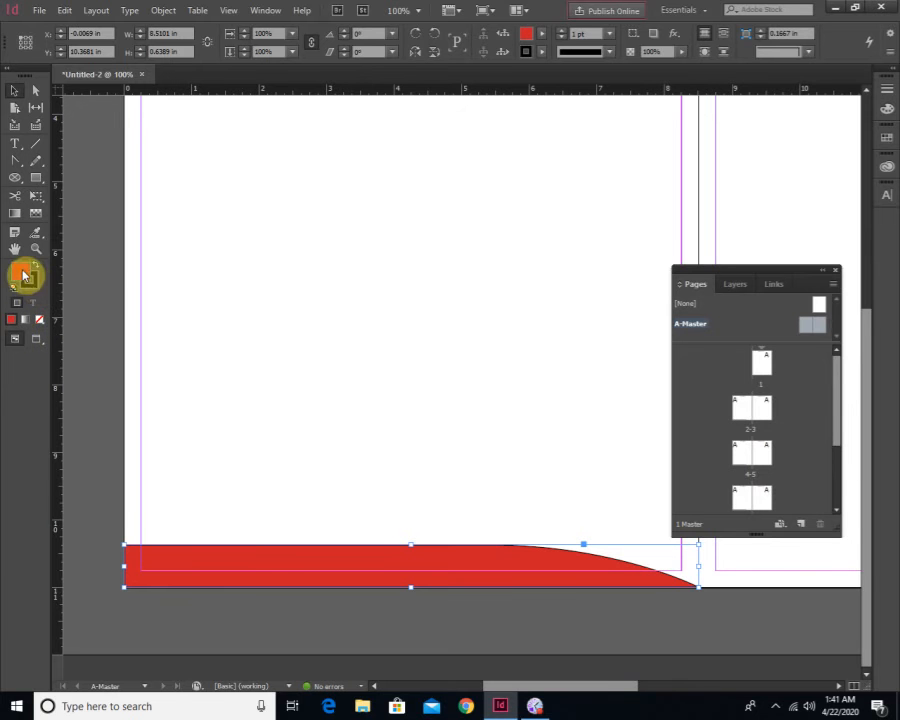
{"action": "double_click", "coordinate": [21, 272]}
{"action": "left_click", "coordinate": [461, 420]}
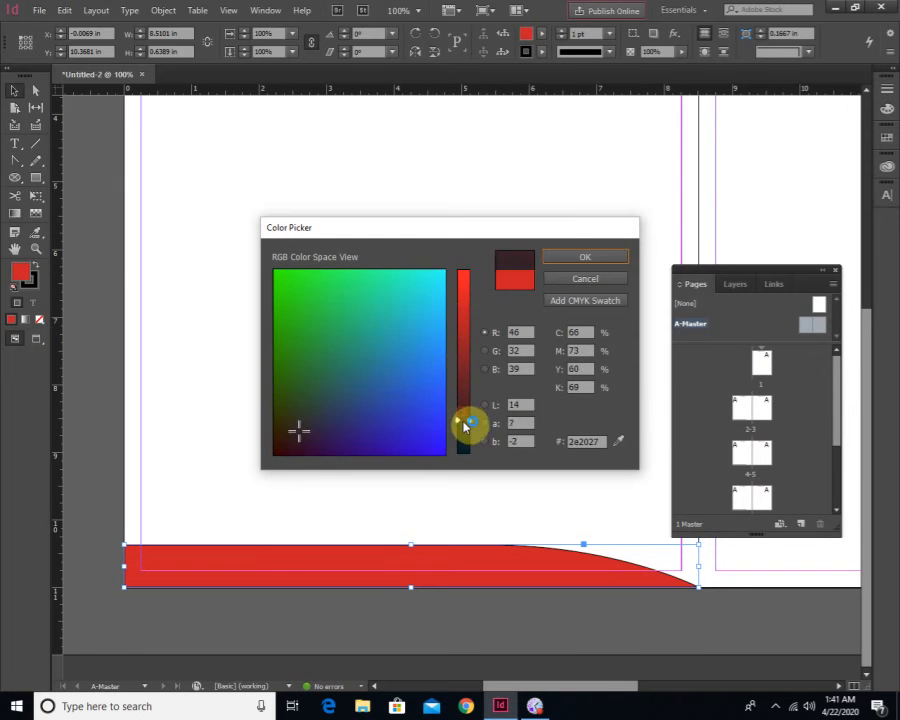
{"action": "left_click", "coordinate": [387, 358]}
{"action": "left_click", "coordinate": [355, 393]}
{"action": "left_click", "coordinate": [336, 413]}
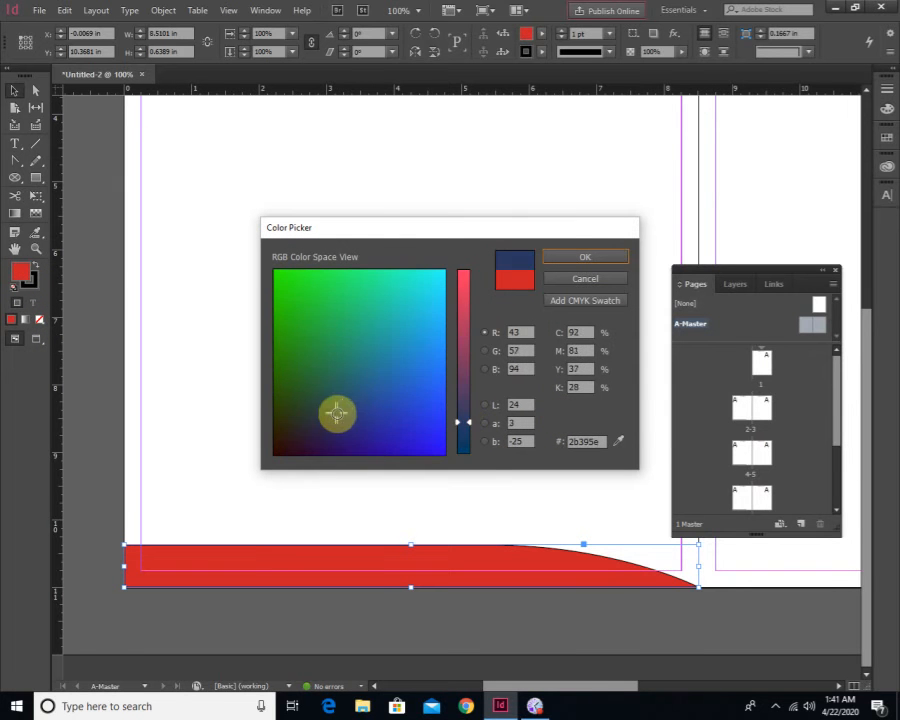
{"action": "left_click_drag", "start_coordinate": [470, 425], "coordinate": [468, 386]}
{"action": "left_click", "coordinate": [305, 429]}
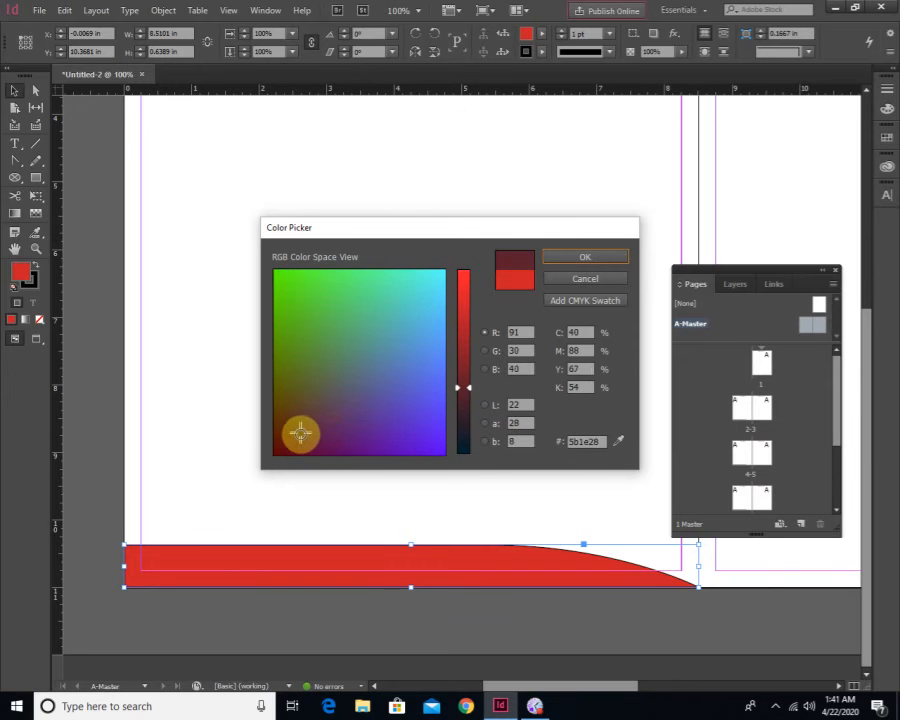
{"action": "left_click", "coordinate": [585, 258]}
Remove the stroke from the dark red footer shape and deselect it
{"action": "left_click", "coordinate": [32, 283]}
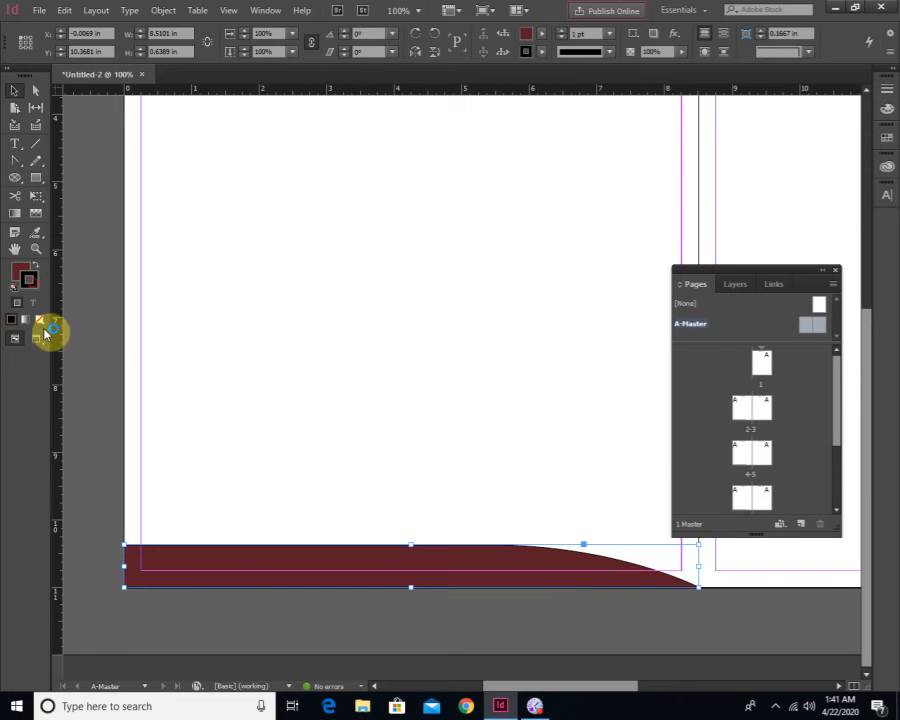
{"action": "left_click", "coordinate": [40, 325]}
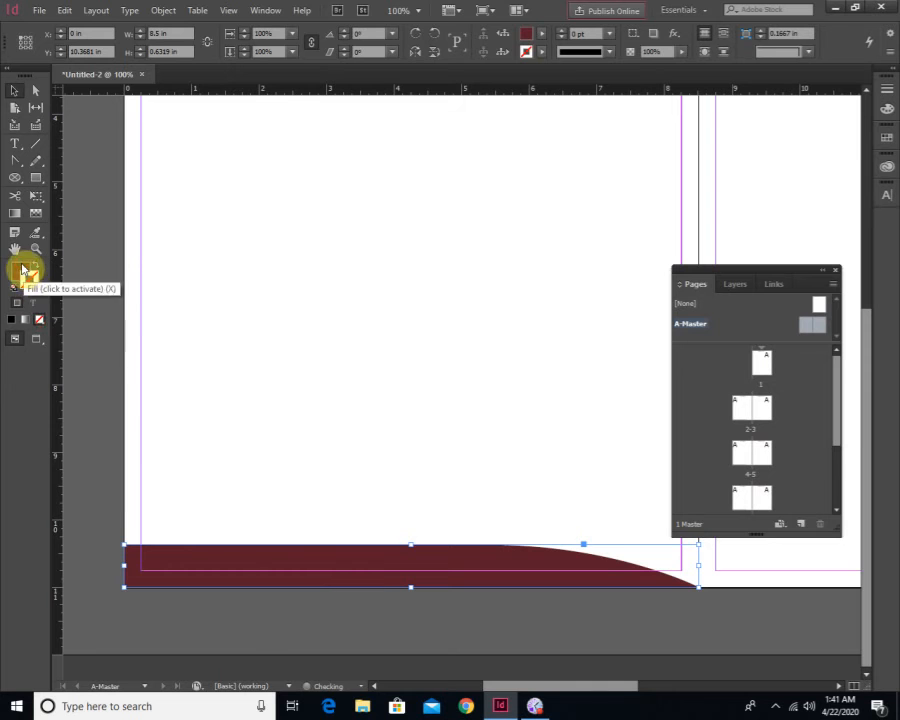
{"action": "left_click", "coordinate": [300, 606]}
Create a small text frame about 0.56 in wide and 0.29 in high near the middle of the left page's footer
{"action": "left_click", "coordinate": [556, 463], "text": "ctrl+alt"}
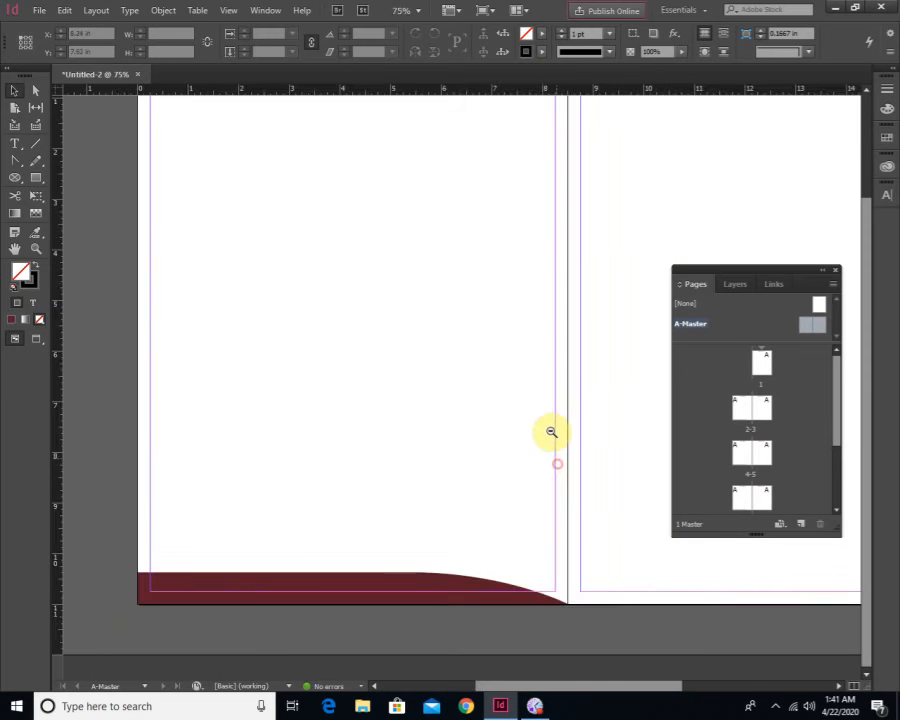
{"action": "left_click", "coordinate": [544, 404], "text": "ctrl+alt"}
{"action": "left_click", "coordinate": [321, 586], "text": "ctrl"}
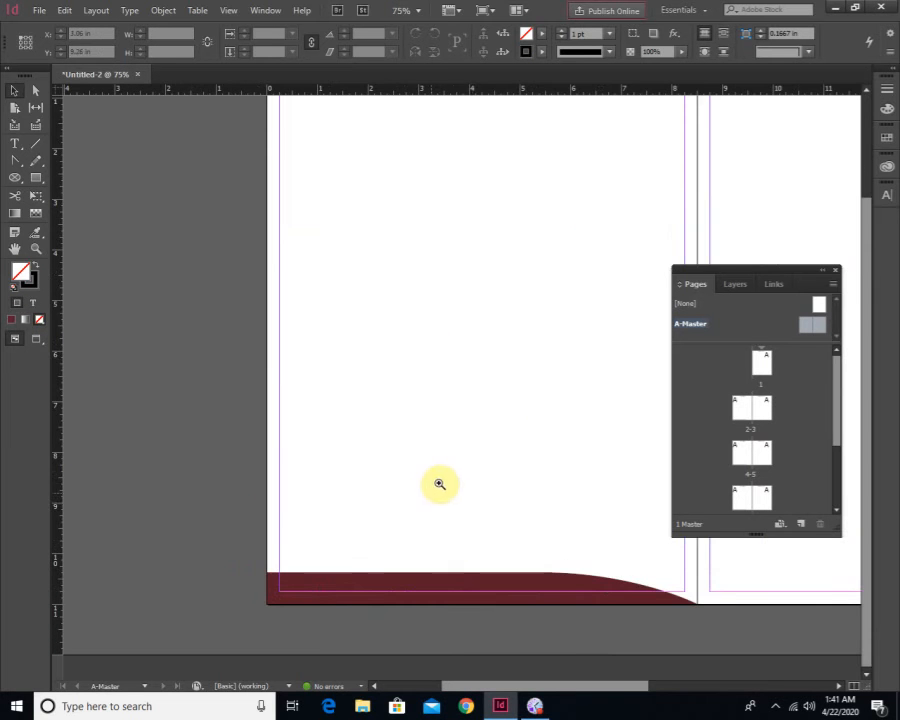
{"action": "left_click_drag", "start_coordinate": [473, 504], "coordinate": [391, 469]}
{"action": "left_click", "coordinate": [371, 551], "text": "ctrl"}
{"action": "left_click_drag", "start_coordinate": [370, 550], "coordinate": [282, 462]}
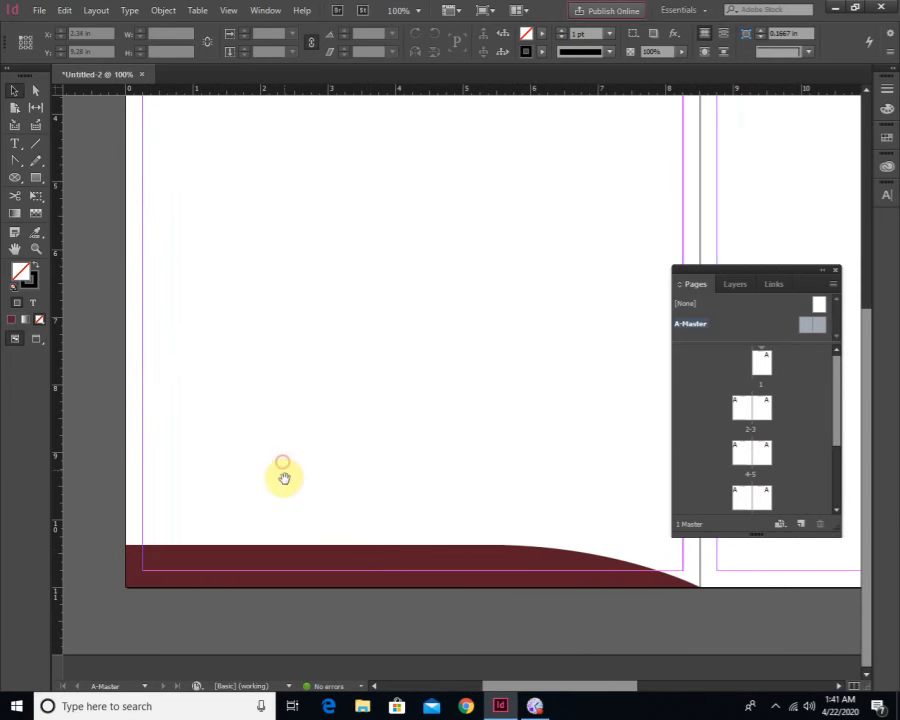
{"action": "left_click", "coordinate": [14, 146]}
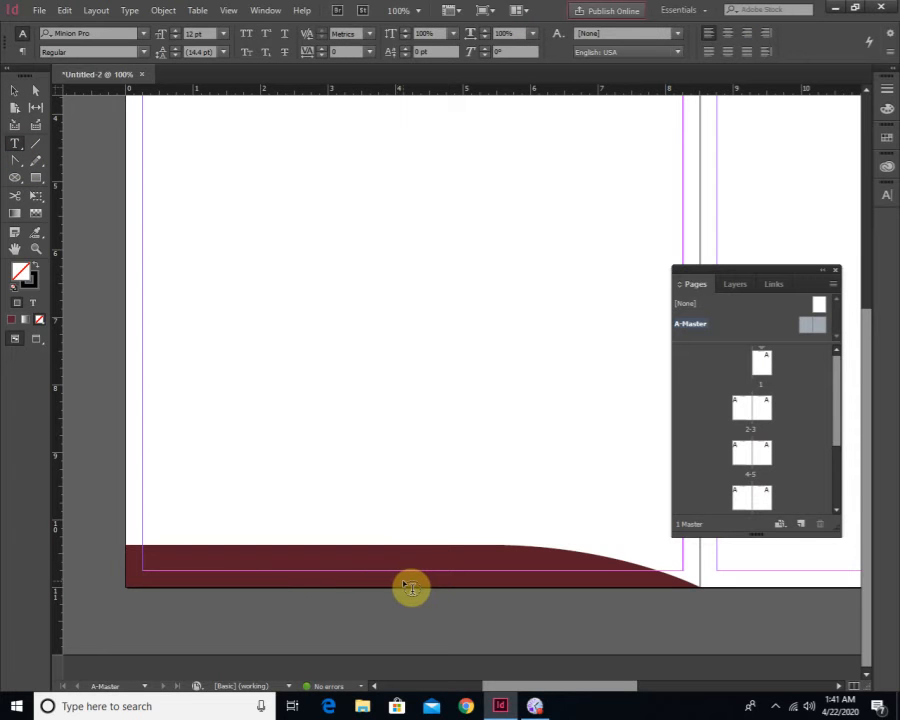
{"action": "left_click_drag", "start_coordinate": [394, 552], "coordinate": [426, 568]}
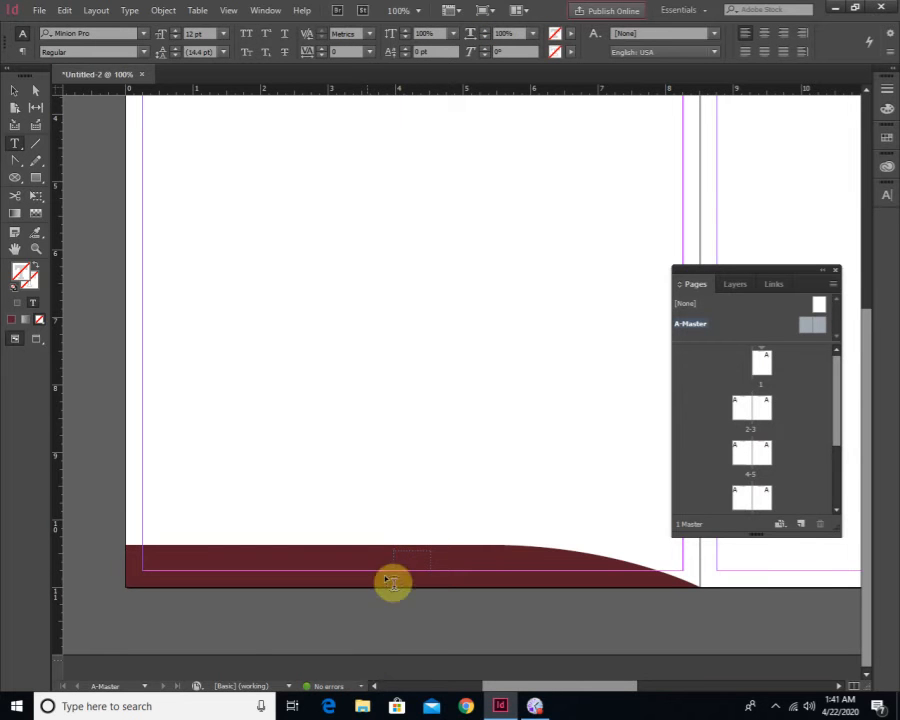
Insert a Current Page Number marker into the footer's text frame
{"action": "left_click", "coordinate": [131, 10]}
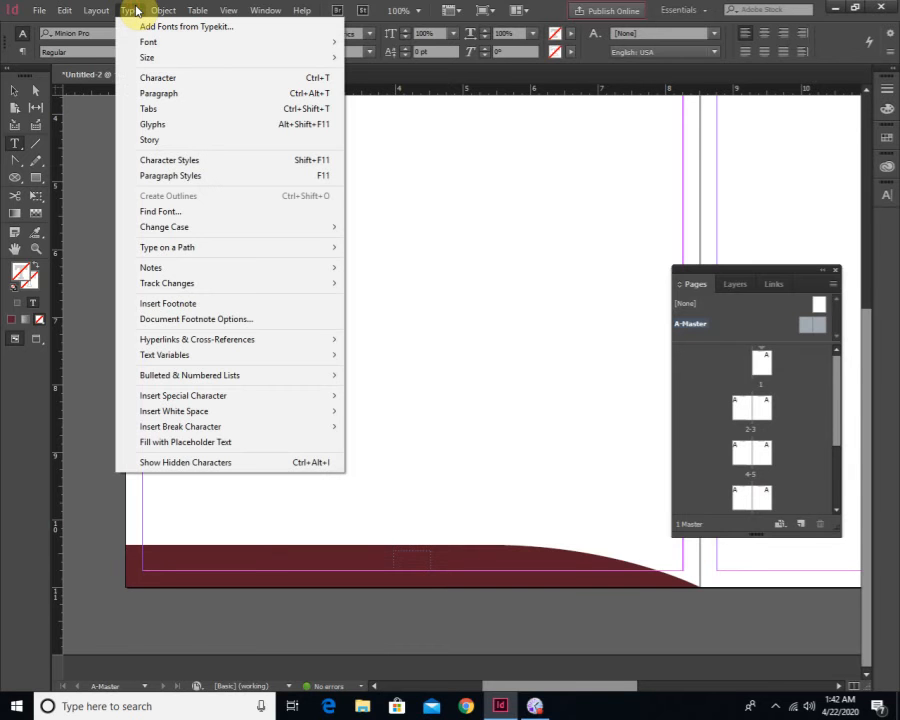
{"action": "mouse_move", "coordinate": [190, 403]}
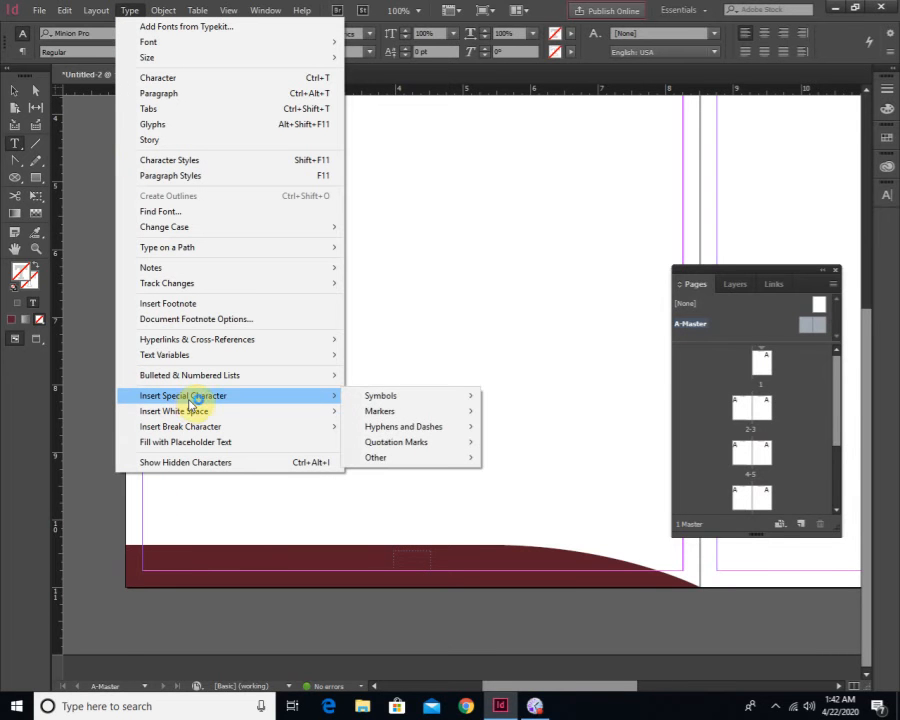
{"action": "mouse_move", "coordinate": [396, 410]}
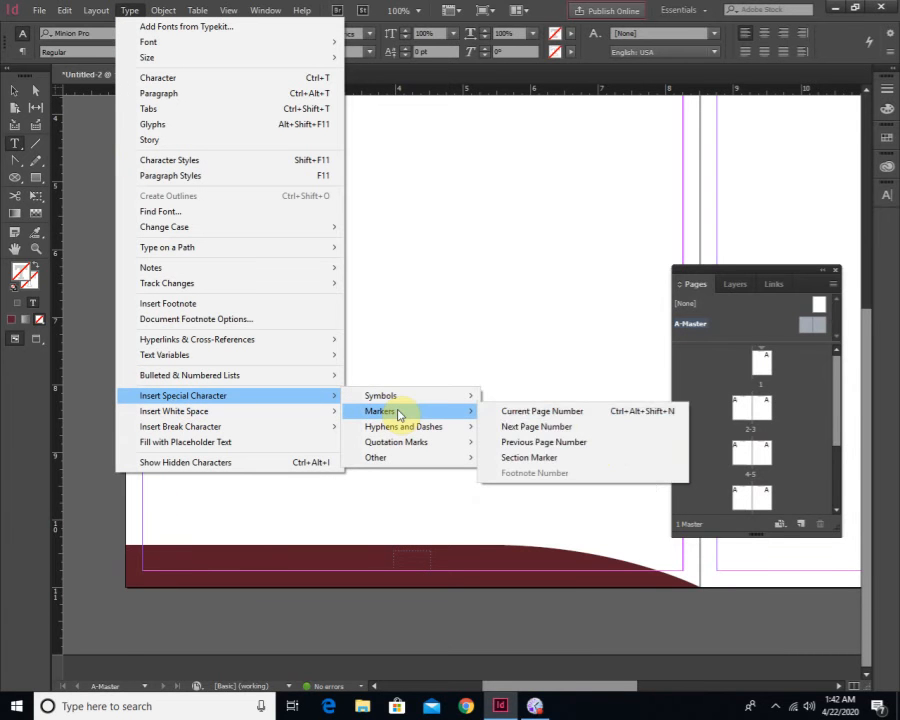
{"action": "left_click", "coordinate": [591, 421]}
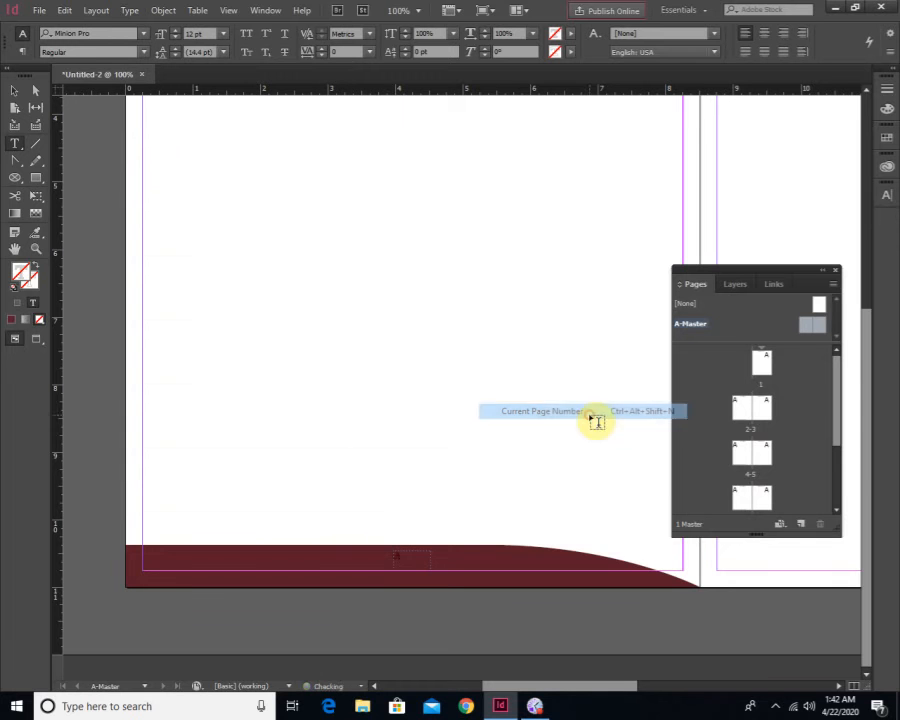
Center the page number marker within its frame and change its font
{"action": "left_click", "coordinate": [409, 561]}
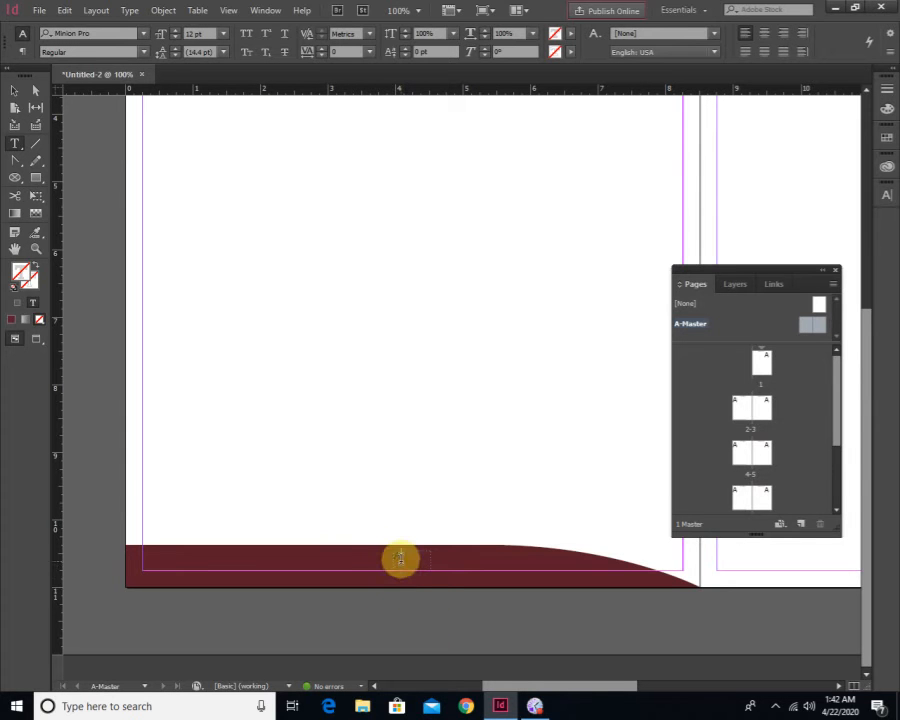
{"action": "left_click_drag", "start_coordinate": [402, 560], "coordinate": [358, 546]}
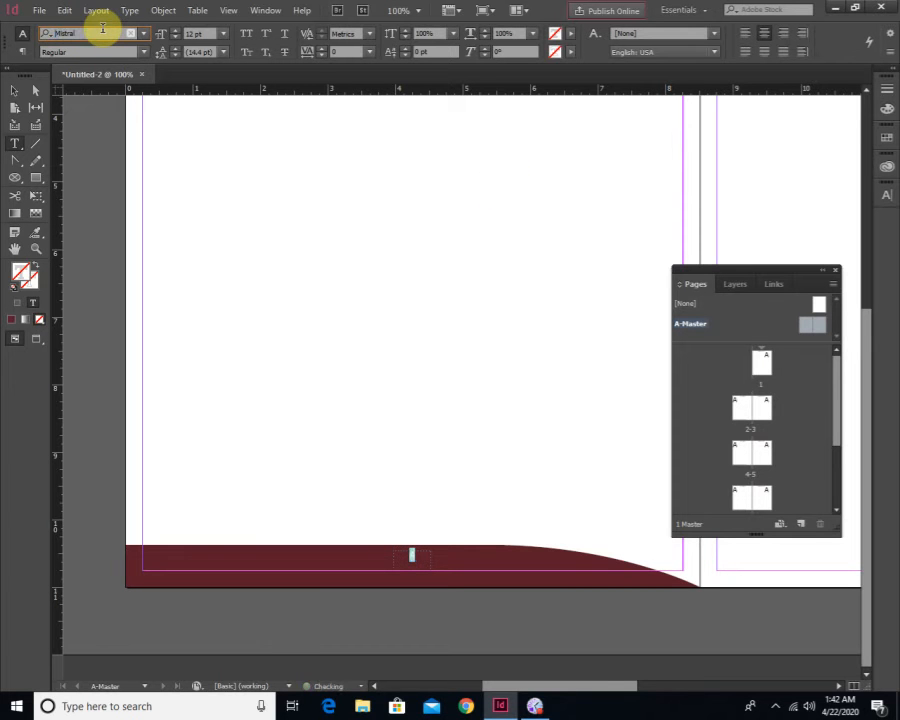
{"action": "key", "text": "Down"}
Select the footer's page number frame and open the Color Picker for its text fill
{"action": "left_click", "coordinate": [14, 92]}
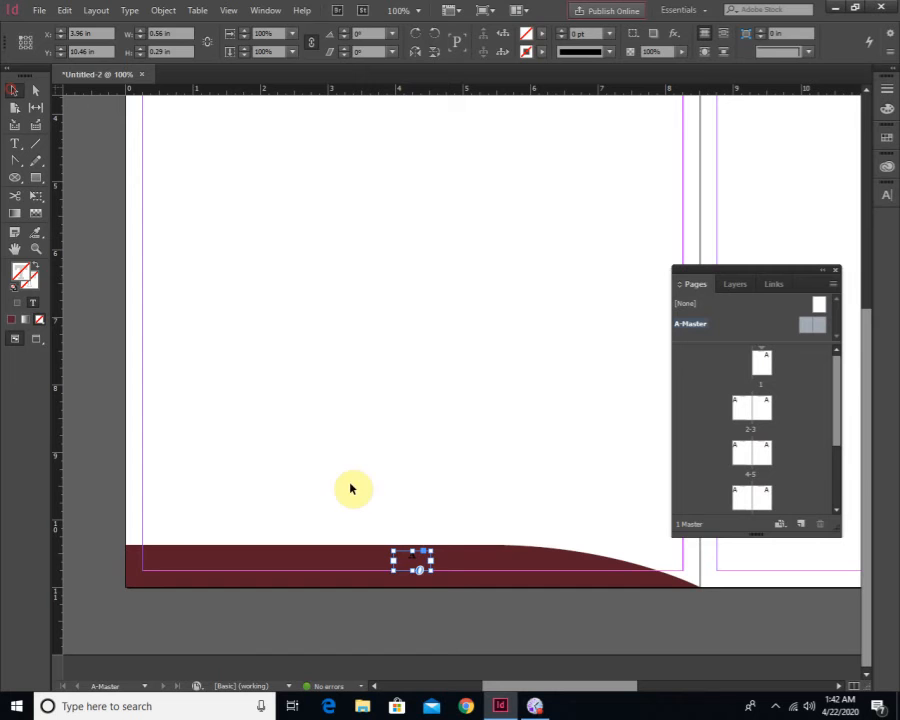
{"action": "left_click", "coordinate": [431, 613], "text": "ctrl"}
{"action": "left_click", "coordinate": [417, 538], "text": "ctrl"}
{"action": "left_click", "coordinate": [464, 553], "text": "ctrl"}
{"action": "left_click_drag", "start_coordinate": [490, 530], "coordinate": [361, 521]}
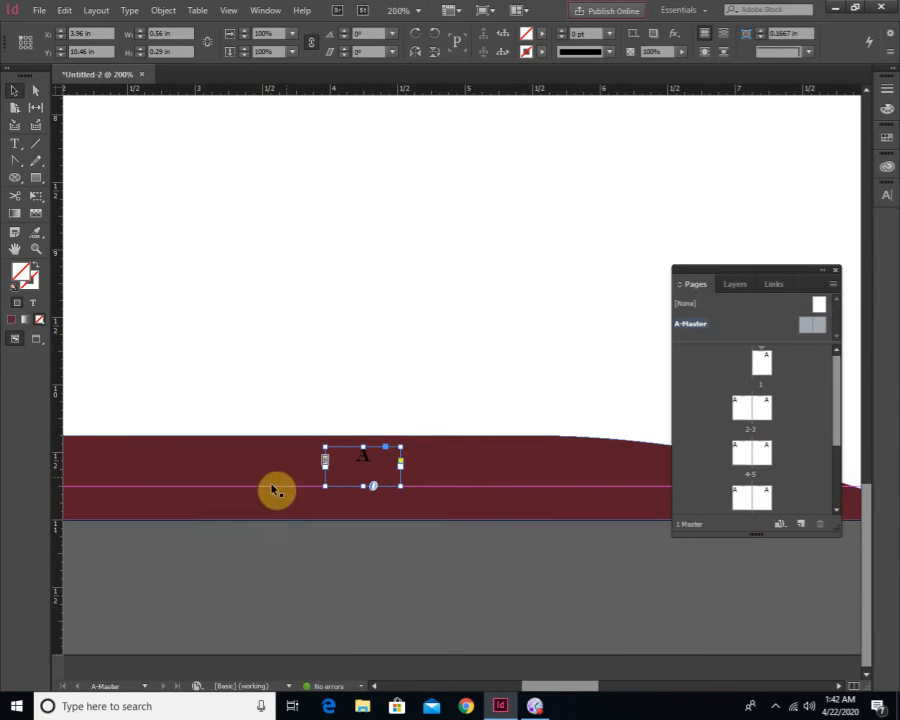
{"action": "left_click", "coordinate": [32, 302]}
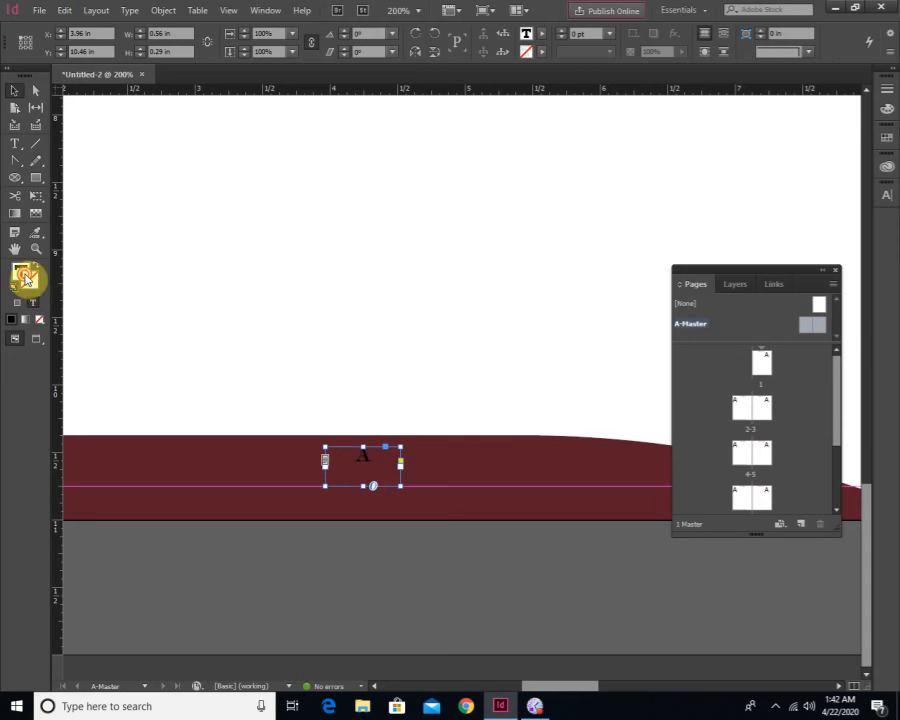
{"action": "double_click", "coordinate": [24, 274]}
{"action": "left_click_drag", "start_coordinate": [420, 353], "coordinate": [246, 470]}
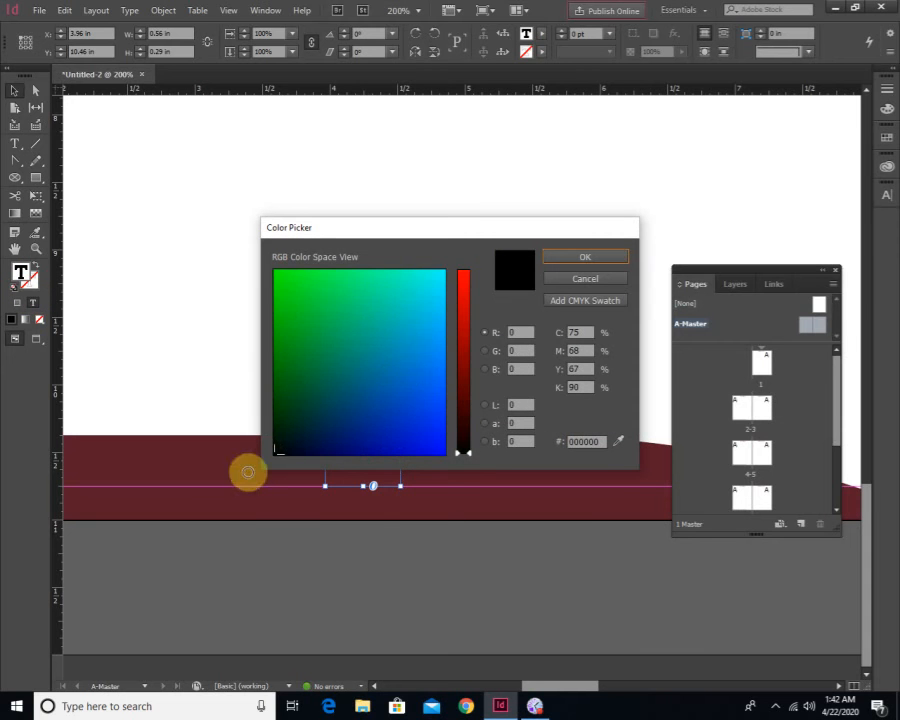
{"action": "left_click_drag", "start_coordinate": [470, 457], "coordinate": [468, 422]}
{"action": "left_click_drag", "start_coordinate": [366, 386], "coordinate": [305, 447]}
{"action": "left_click_drag", "start_coordinate": [470, 423], "coordinate": [400, 290]}
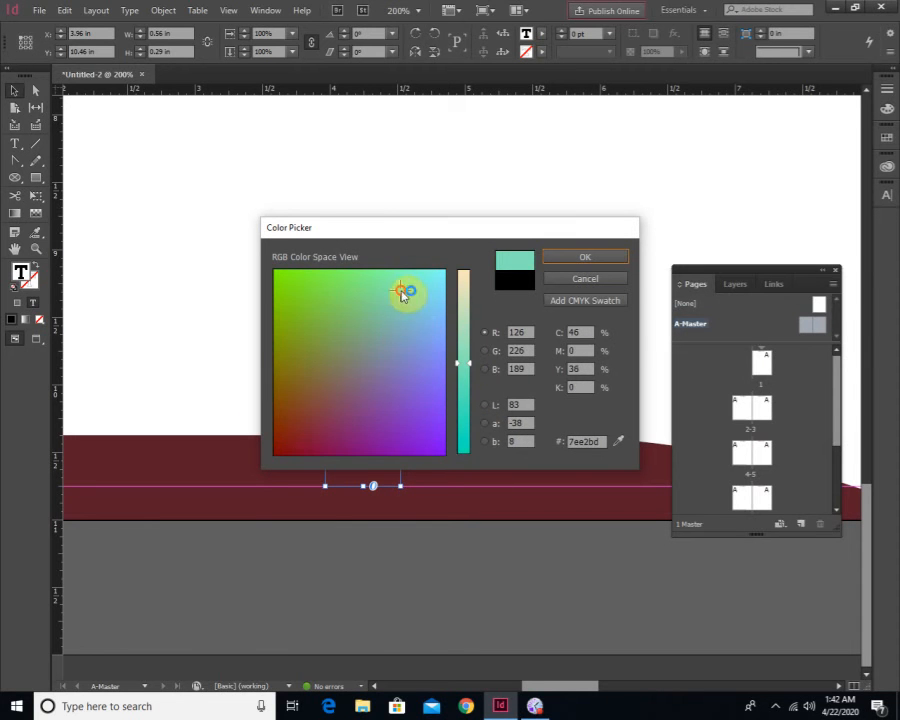
{"action": "mouse_move", "coordinate": [472, 366]}
{"action": "left_mouse_down"}
{"action": "mouse_move", "coordinate": [473, 311]}
{"action": "mouse_move", "coordinate": [450, 317]}
{"action": "mouse_move", "coordinate": [472, 346]}
{"action": "mouse_move", "coordinate": [481, 446]}
{"action": "left_mouse_up"}
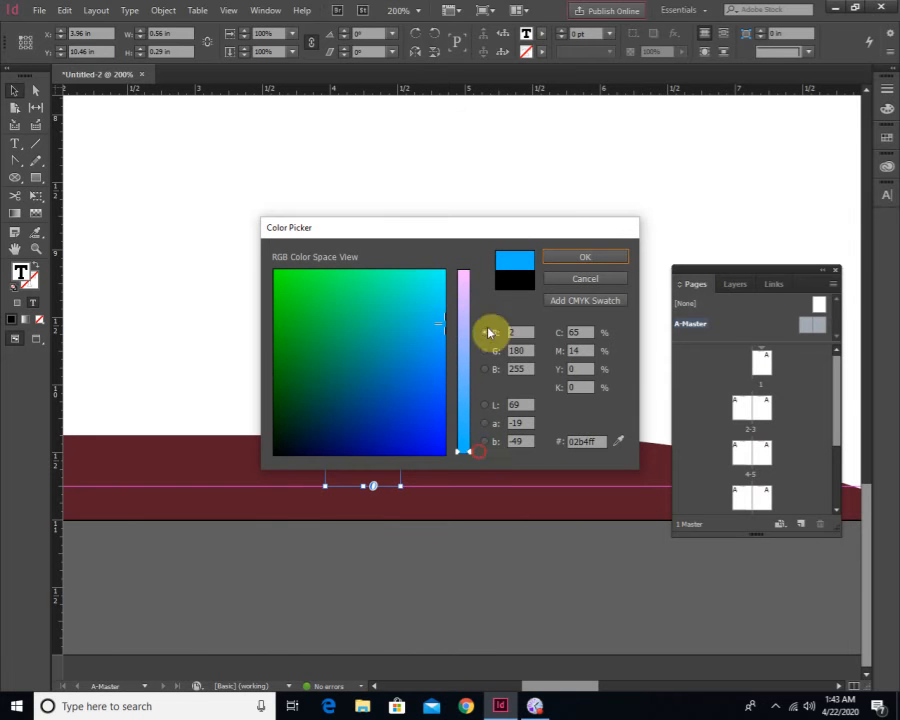
{"action": "left_click", "coordinate": [508, 279]}
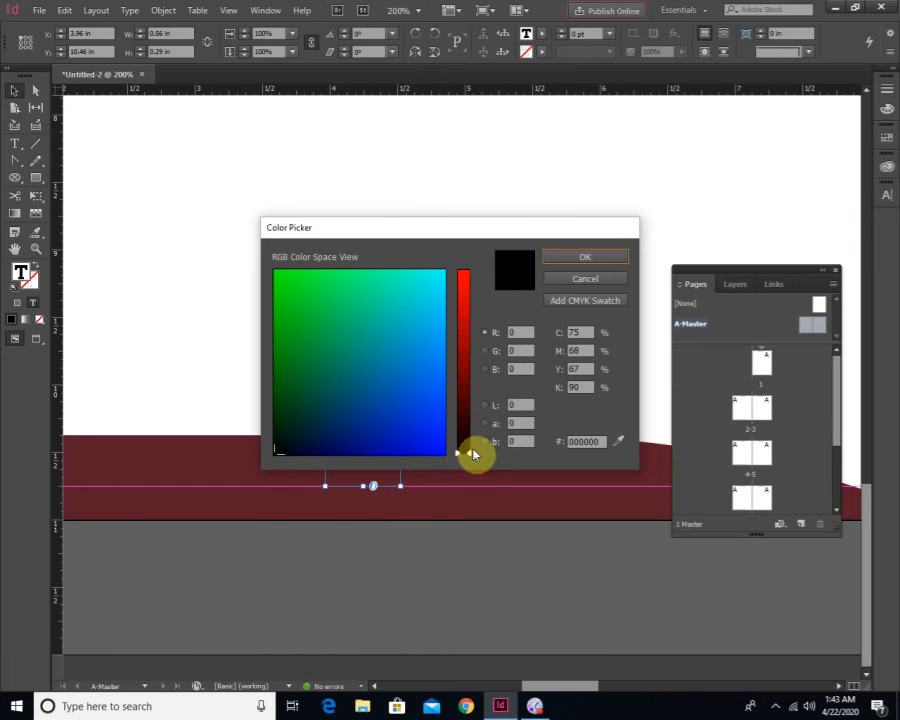
Set the page number's text color to gray with C, M and Y at 0% and K at 43%
{"action": "mouse_move", "coordinate": [472, 455]}
{"action": "left_mouse_down"}
{"action": "mouse_move", "coordinate": [470, 431]}
{"action": "mouse_move", "coordinate": [474, 447]}
{"action": "left_mouse_up"}
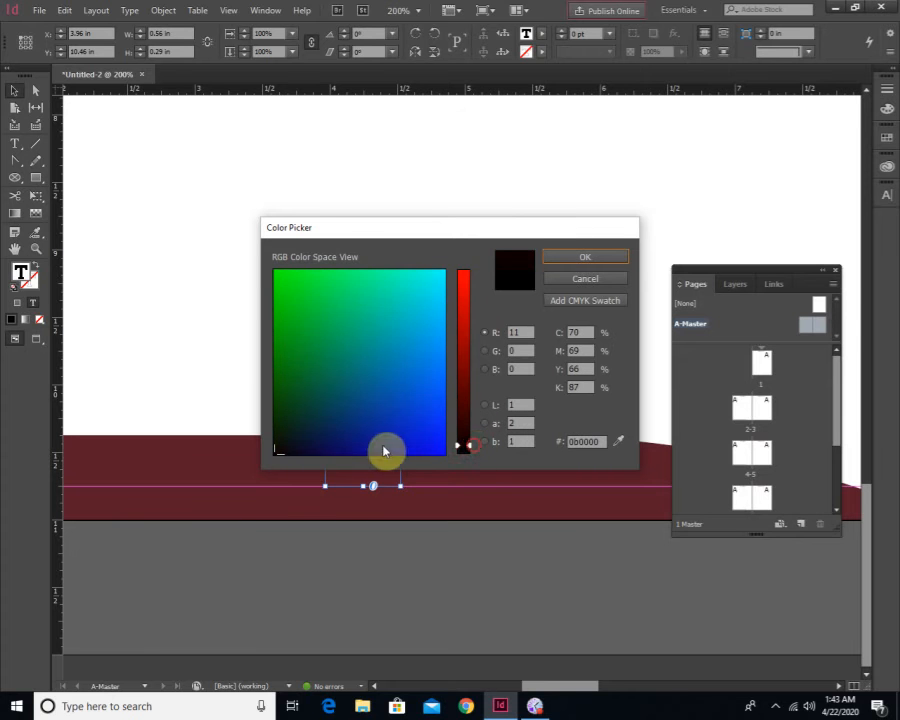
{"action": "mouse_move", "coordinate": [293, 438]}
{"action": "left_mouse_down"}
{"action": "mouse_move", "coordinate": [336, 388]}
{"action": "mouse_move", "coordinate": [335, 402]}
{"action": "mouse_move", "coordinate": [313, 386]}
{"action": "mouse_move", "coordinate": [307, 393]}
{"action": "mouse_move", "coordinate": [309, 432]}
{"action": "mouse_move", "coordinate": [282, 397]}
{"action": "left_mouse_up"}
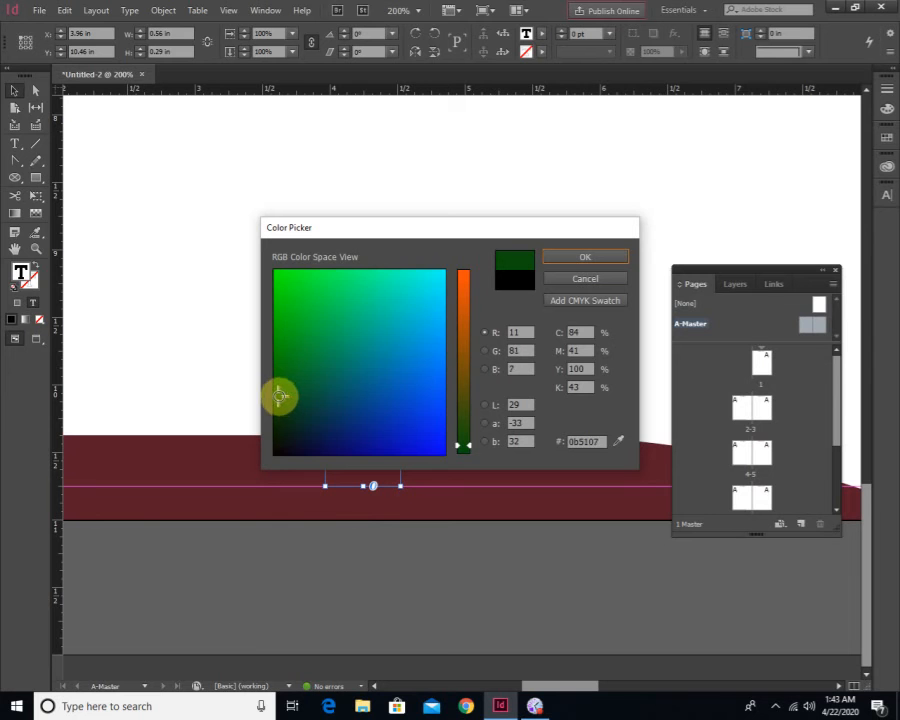
{"action": "left_click_drag", "start_coordinate": [590, 332], "coordinate": [568, 337]}
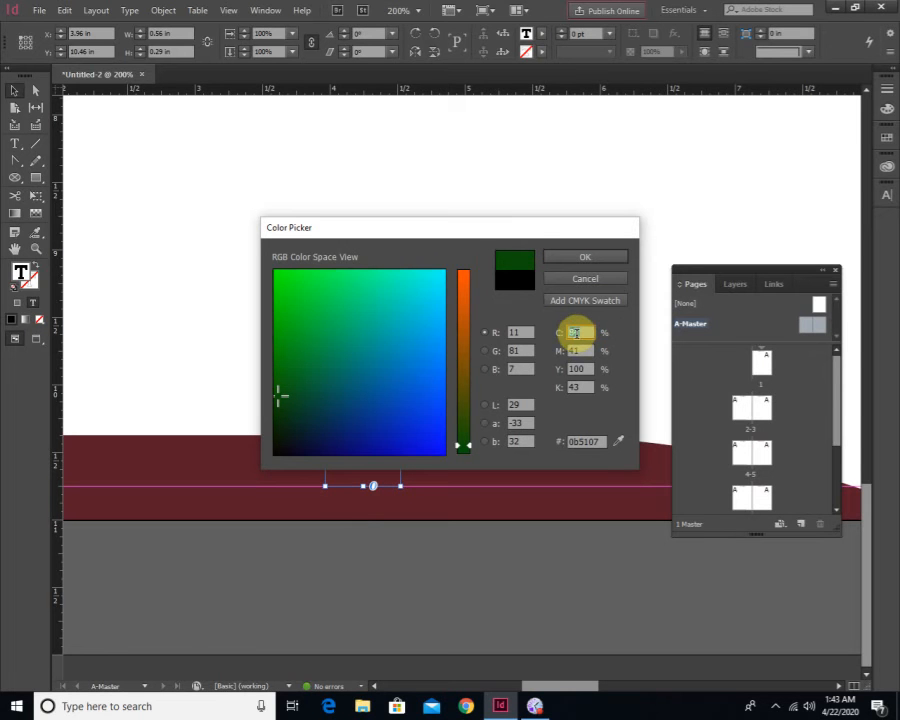
{"action": "key", "text": "Tab"}
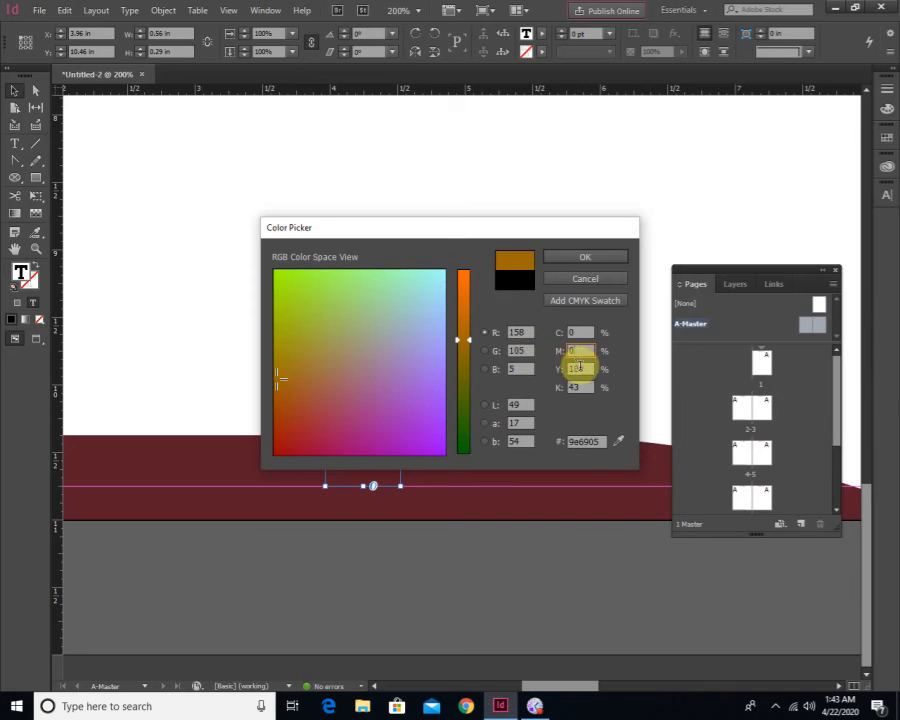
{"action": "key", "text": "Tab"}
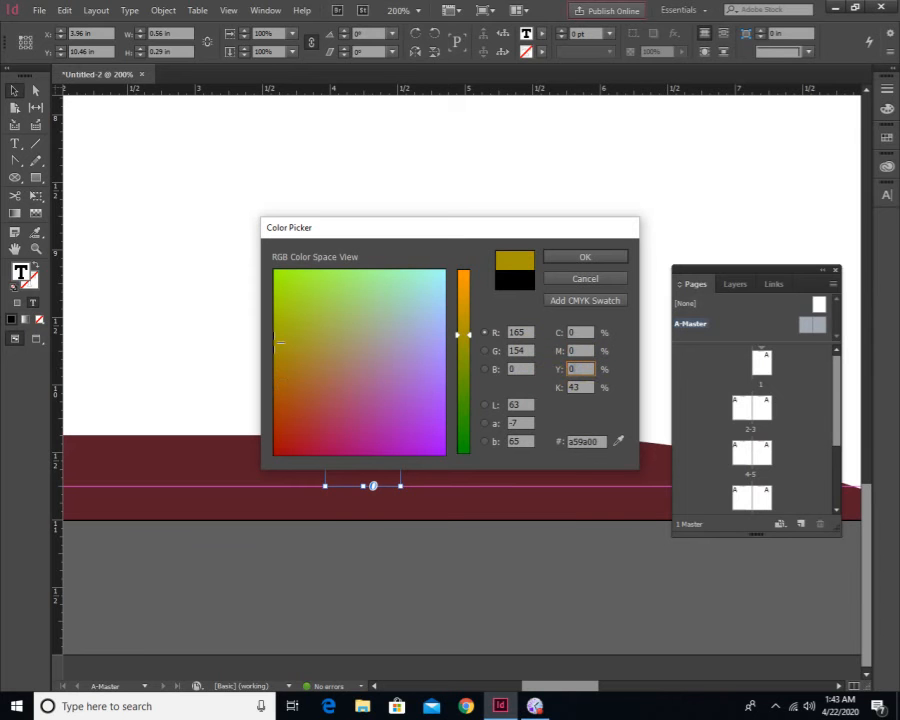
{"action": "type", "text": "0"}
{"action": "key", "text": "Tab"}
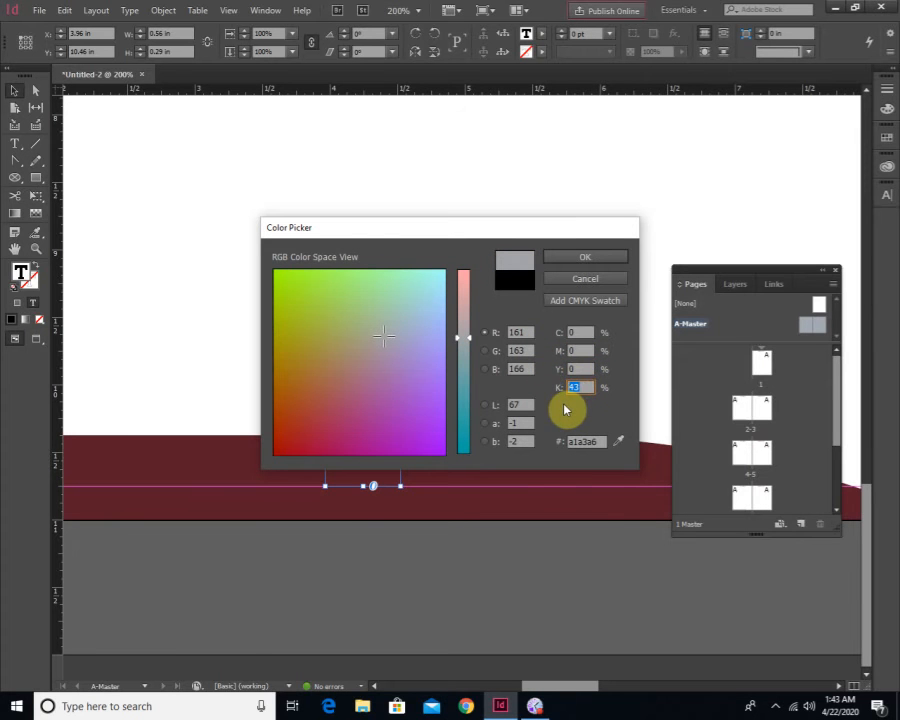
{"action": "left_click", "coordinate": [575, 260]}
{"action": "left_click", "coordinate": [390, 545]}
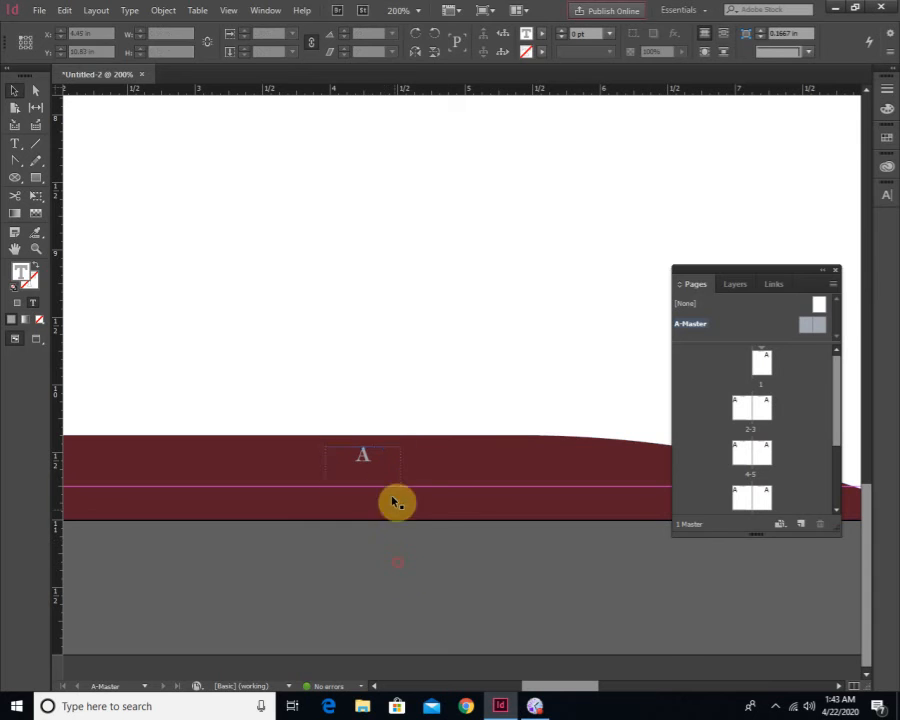
Change the page number's font to Monospac821 BT Roman and deselect its frame
{"action": "left_click", "coordinate": [368, 466]}
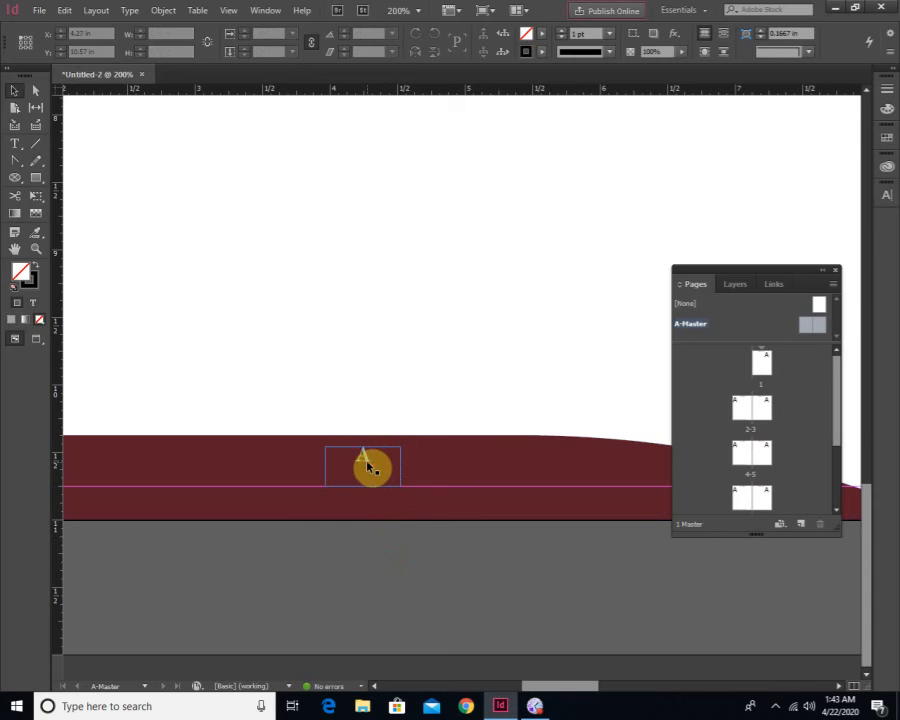
{"action": "left_click", "coordinate": [22, 146]}
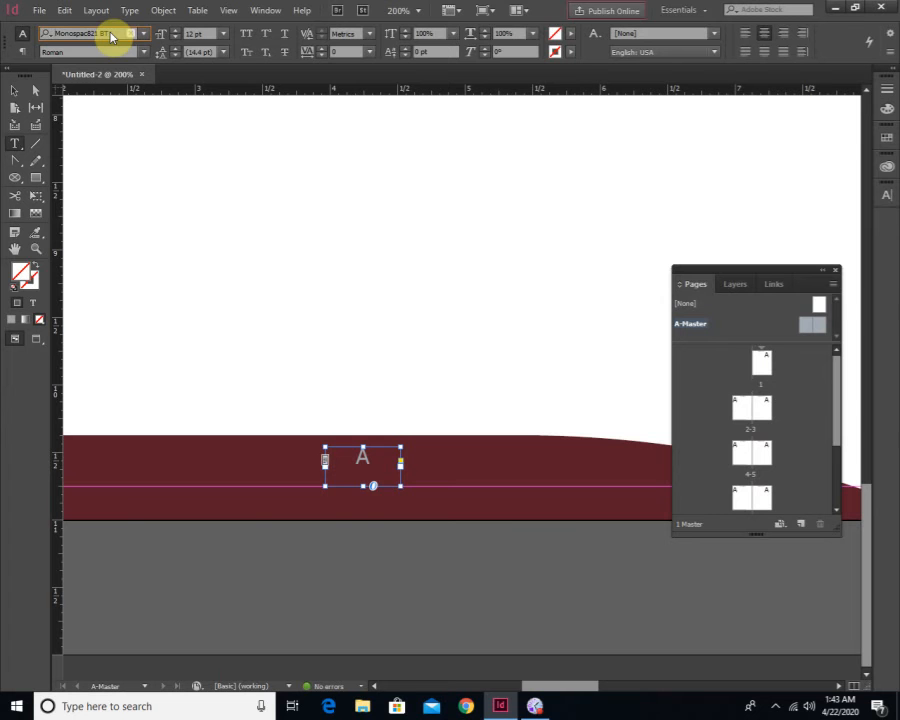
{"action": "left_click", "coordinate": [16, 91]}
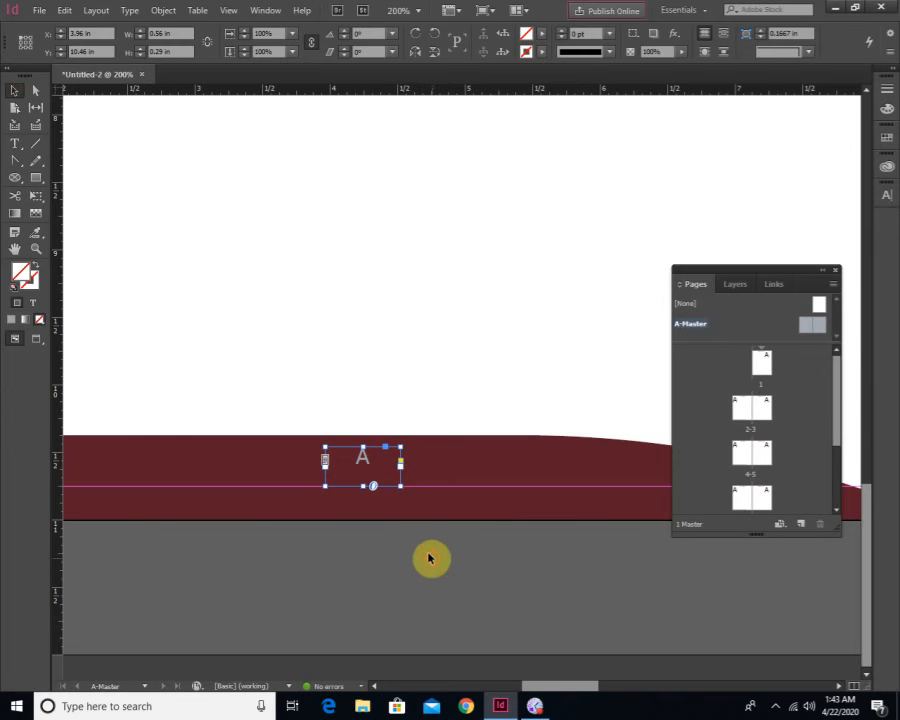
{"action": "left_click", "coordinate": [431, 558]}
Center the page number frame horizontally on the left page using Align to Page
{"action": "left_click", "coordinate": [371, 468]}
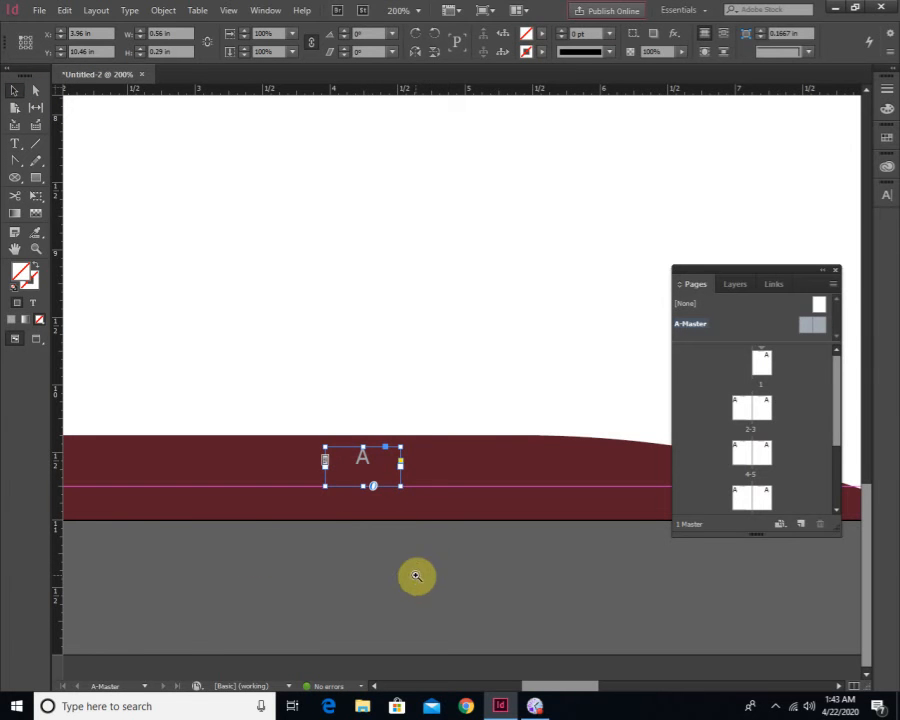
{"action": "left_click", "coordinate": [438, 335], "text": "ctrl+alt"}
{"action": "left_click", "coordinate": [438, 334], "text": "ctrl+alt"}
{"action": "left_click", "coordinate": [438, 333], "text": "ctrl+alt"}
{"action": "left_click", "coordinate": [438, 333], "text": "ctrl+alt"}
{"action": "left_click_drag", "start_coordinate": [512, 474], "coordinate": [422, 510]}
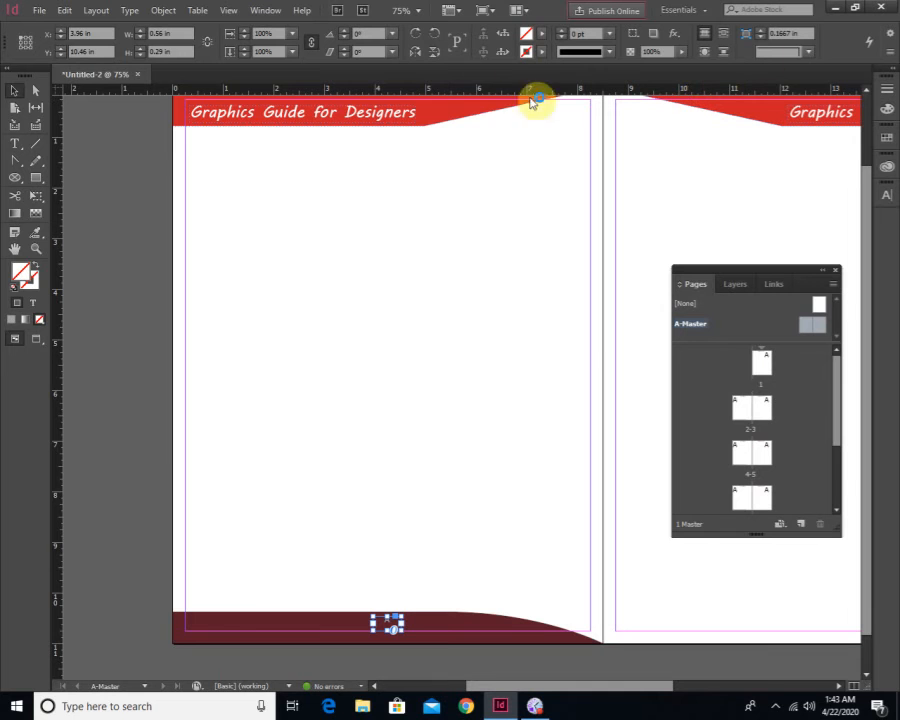
{"action": "left_click", "coordinate": [263, 11]}
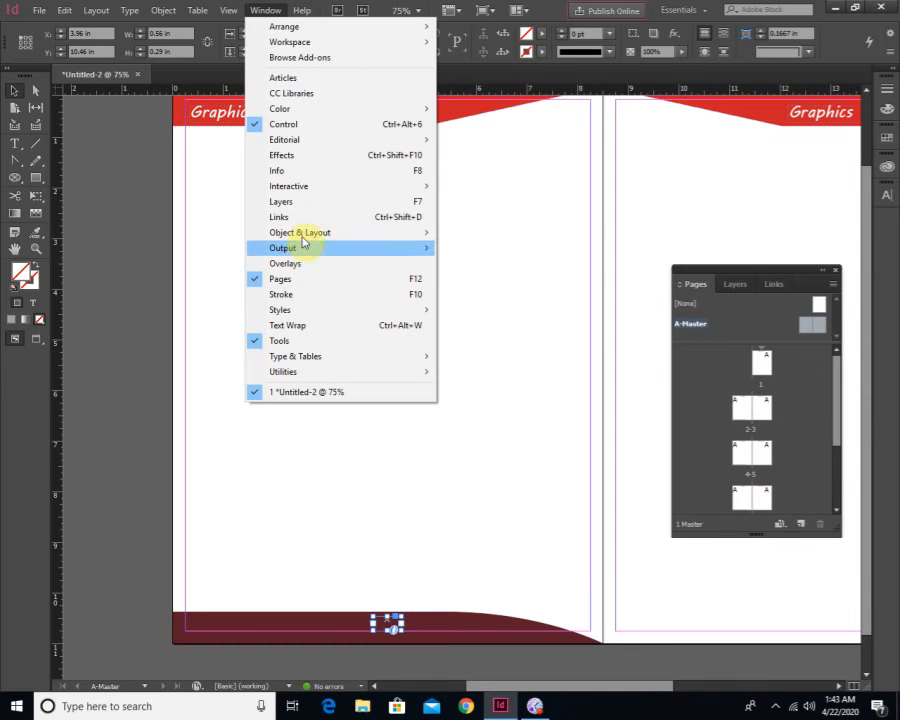
{"action": "mouse_move", "coordinate": [305, 233]}
{"action": "left_click", "coordinate": [452, 236]}
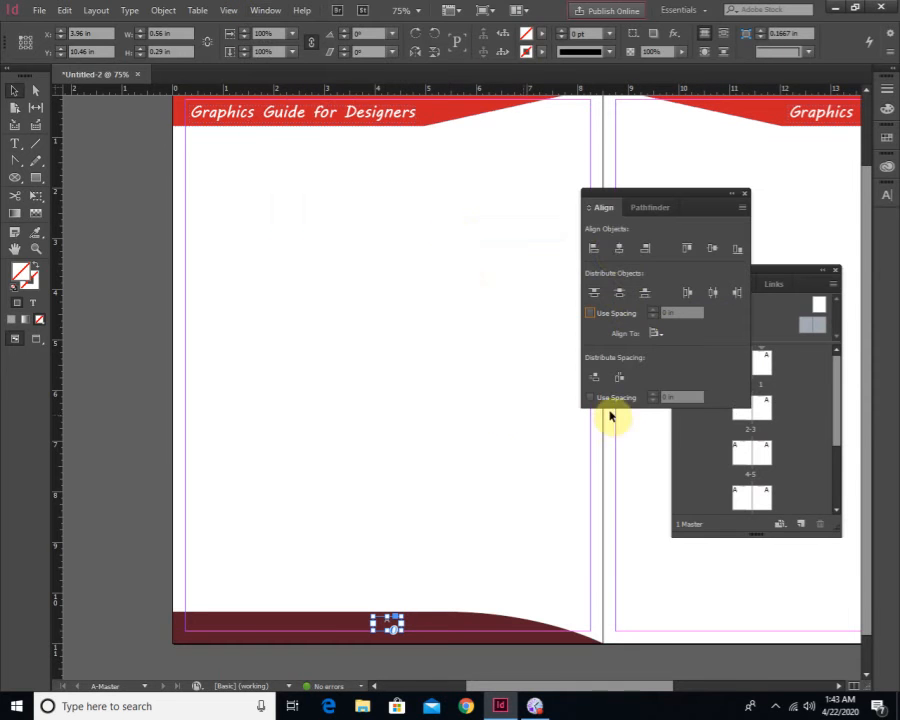
{"action": "left_click", "coordinate": [617, 251]}
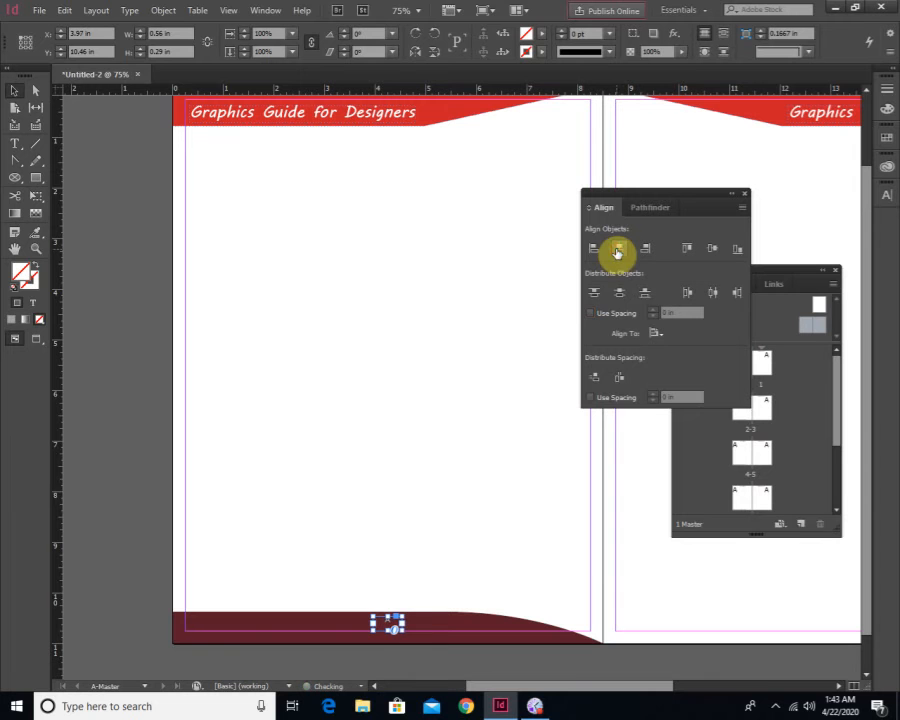
{"action": "left_click", "coordinate": [658, 335]}
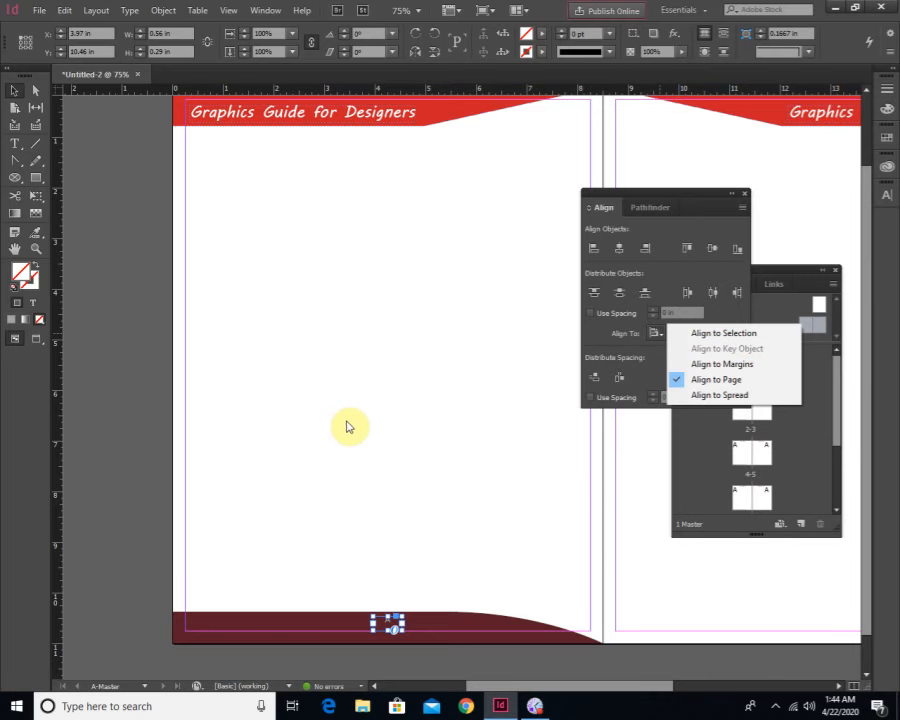
{"action": "left_click", "coordinate": [427, 382]}
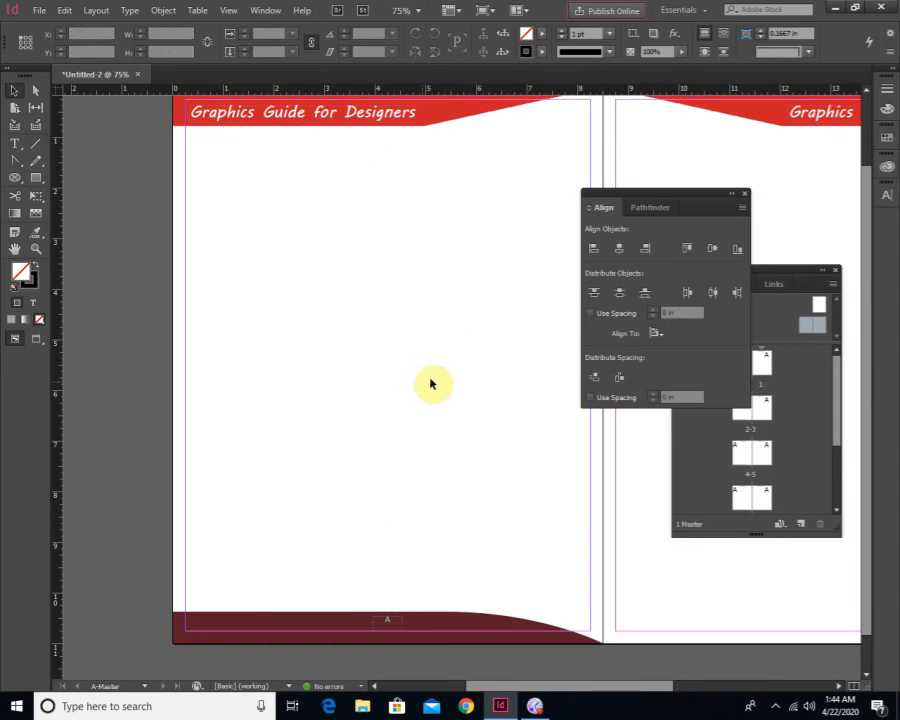
Duplicate the left page's footer shape and page number frame onto the bottom of the right page
{"action": "left_click_drag", "start_coordinate": [630, 198], "coordinate": [643, 177]}
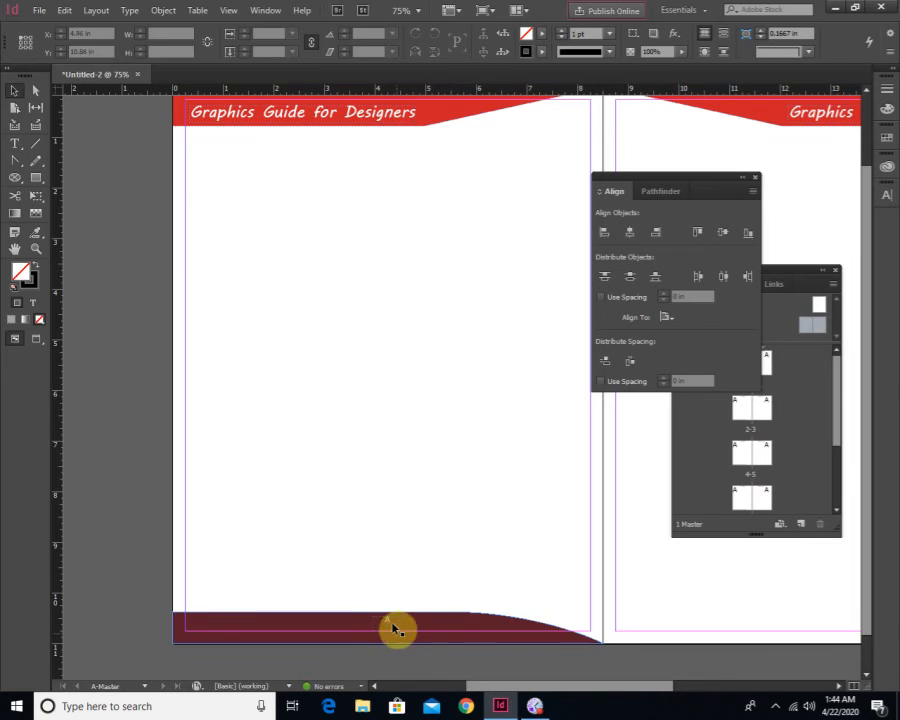
{"action": "left_click", "coordinate": [420, 566], "text": "ctrl+alt"}
{"action": "left_click_drag", "start_coordinate": [539, 501], "coordinate": [382, 512]}
{"action": "left_click", "coordinate": [303, 561]}
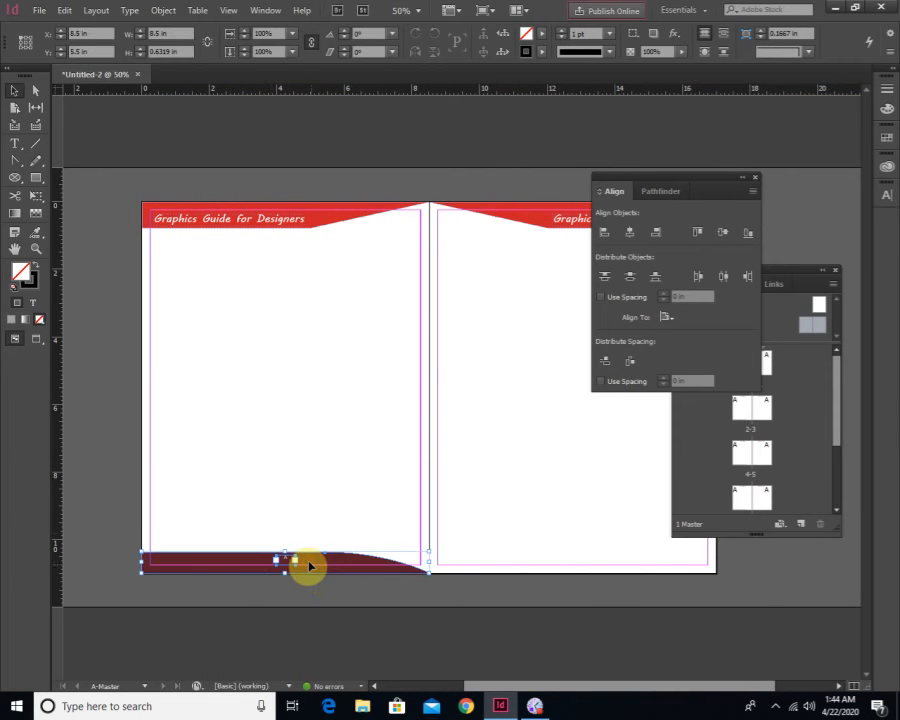
{"action": "left_click_drag", "start_coordinate": [303, 561], "coordinate": [597, 563]}
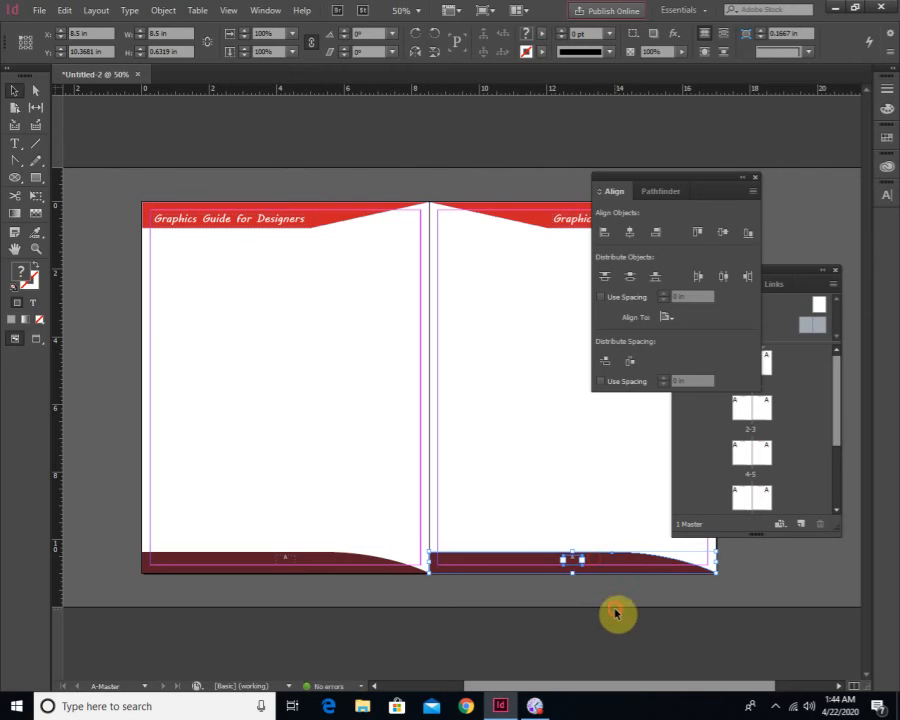
{"action": "left_click", "coordinate": [612, 577]}
Flip the right page's footer shape horizontally about its center so it mirrors the left one
{"action": "left_click", "coordinate": [618, 566]}
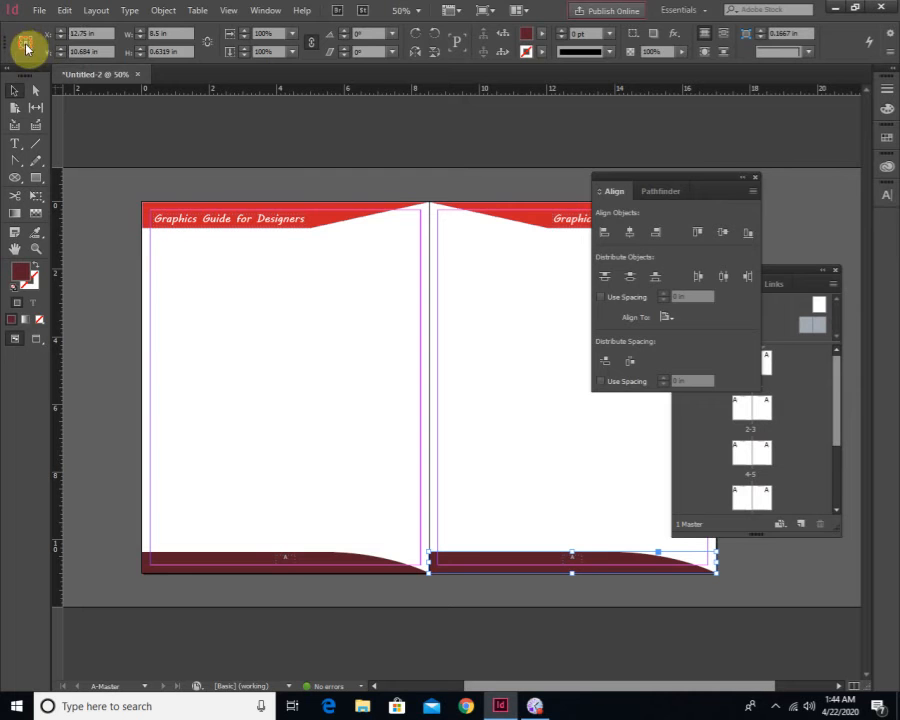
{"action": "left_click", "coordinate": [416, 53]}
{"action": "left_click", "coordinate": [617, 611]}
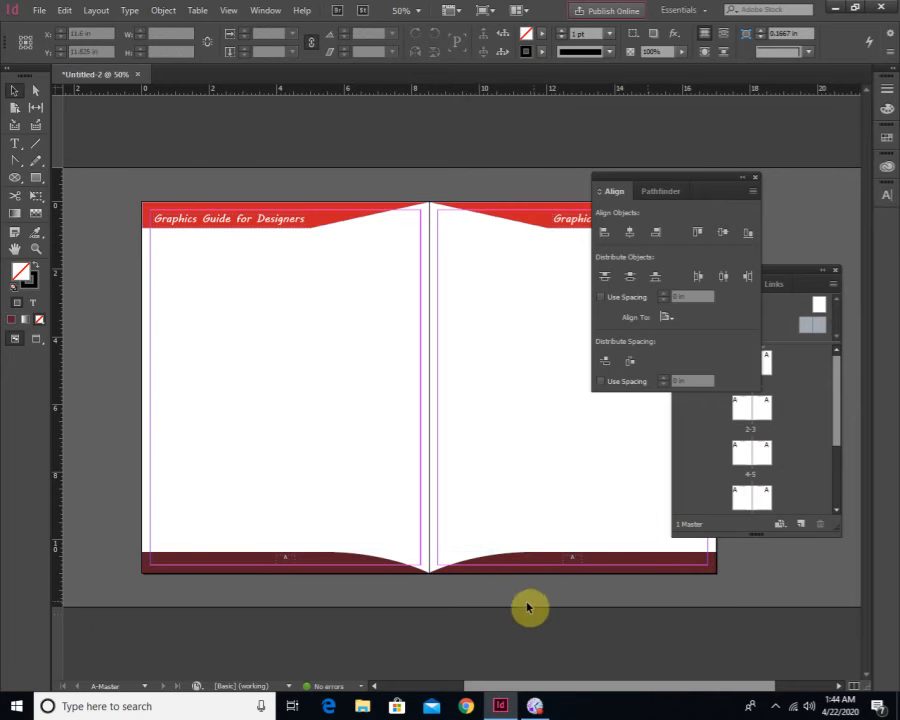
{"action": "left_click", "coordinate": [280, 557]}
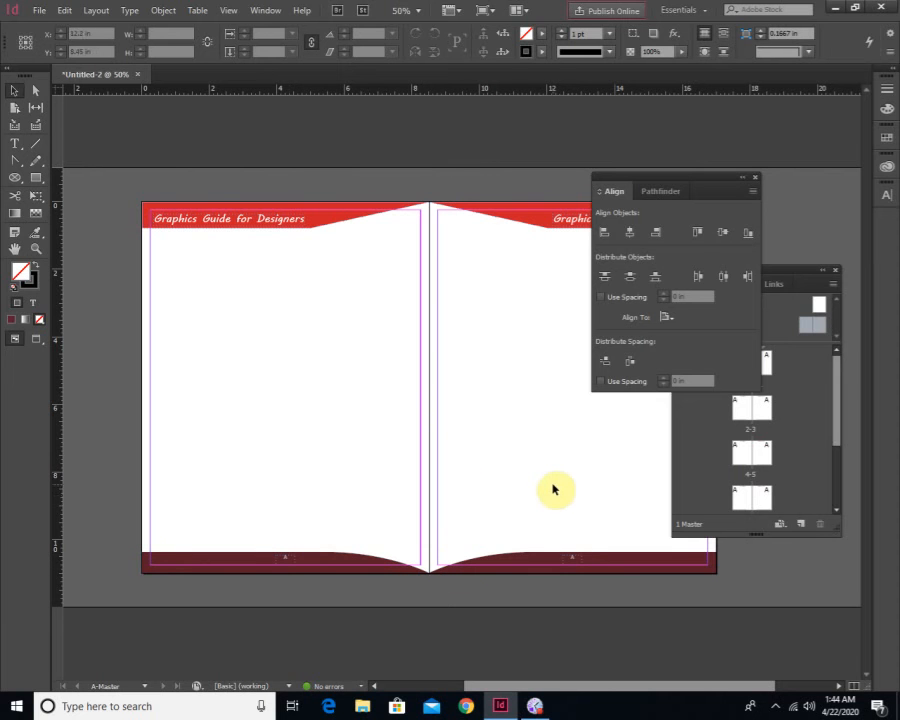
Dock the Align panel at the side and display page 1 with the Pages panel moved clear of it
{"action": "left_click_drag", "start_coordinate": [779, 271], "coordinate": [568, 300]}
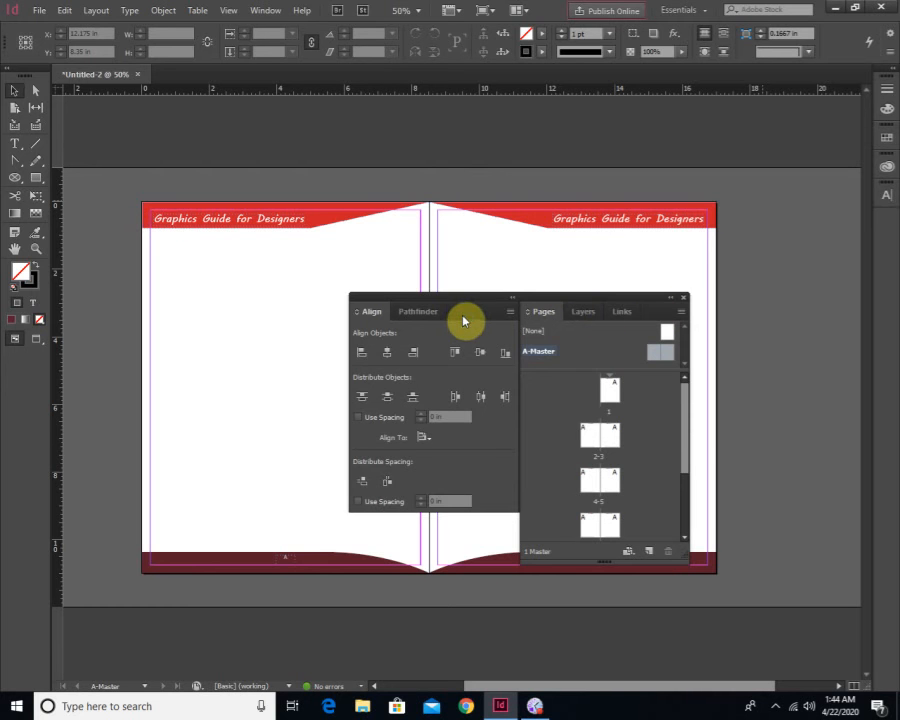
{"action": "left_click_drag", "start_coordinate": [463, 318], "coordinate": [890, 238]}
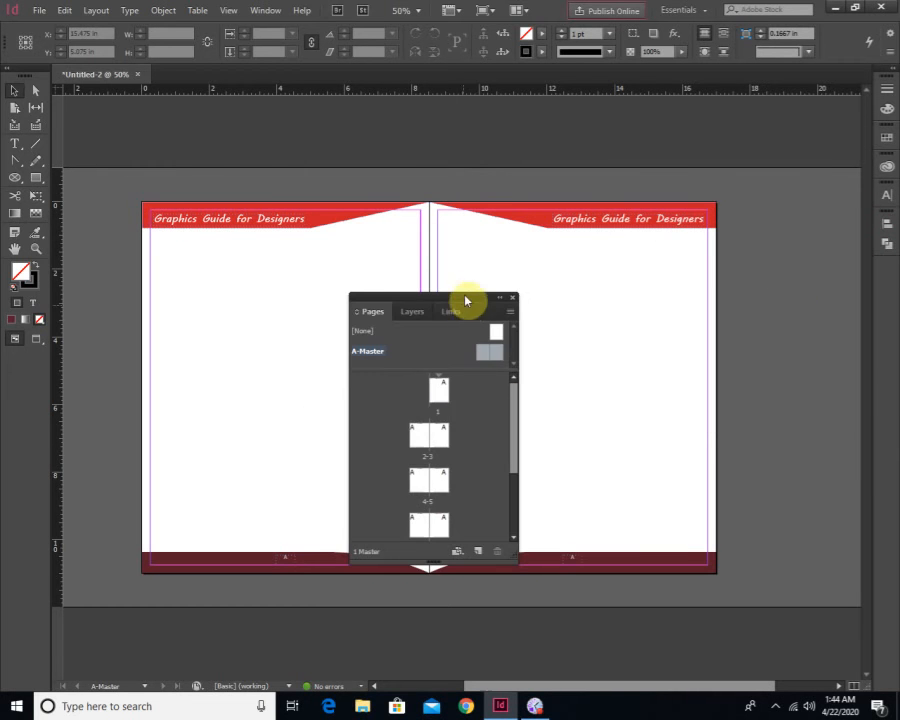
{"action": "left_click_drag", "start_coordinate": [465, 300], "coordinate": [755, 233]}
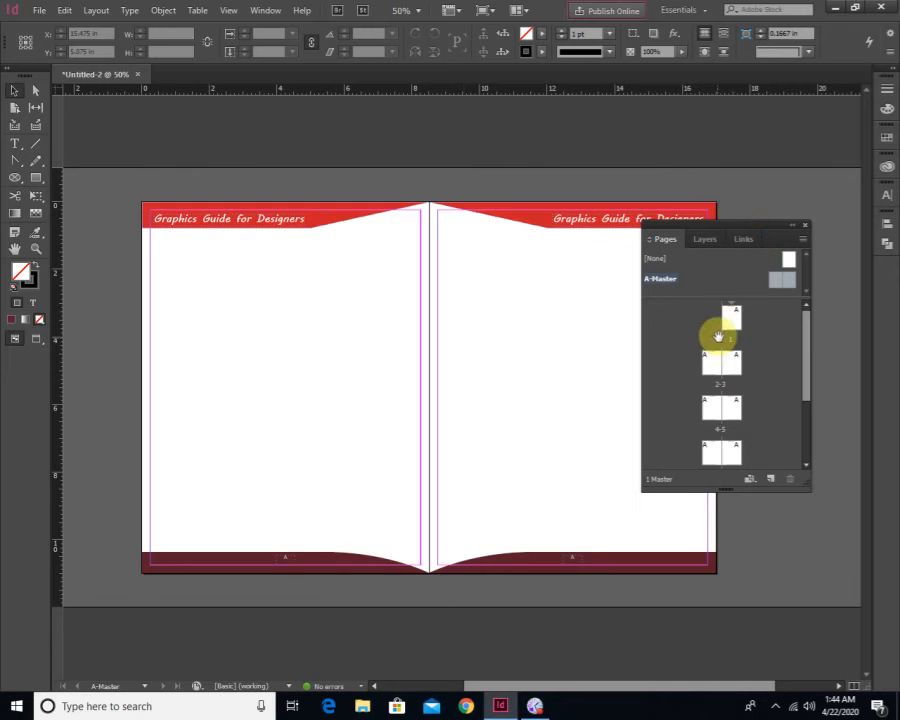
{"action": "double_click", "coordinate": [731, 331]}
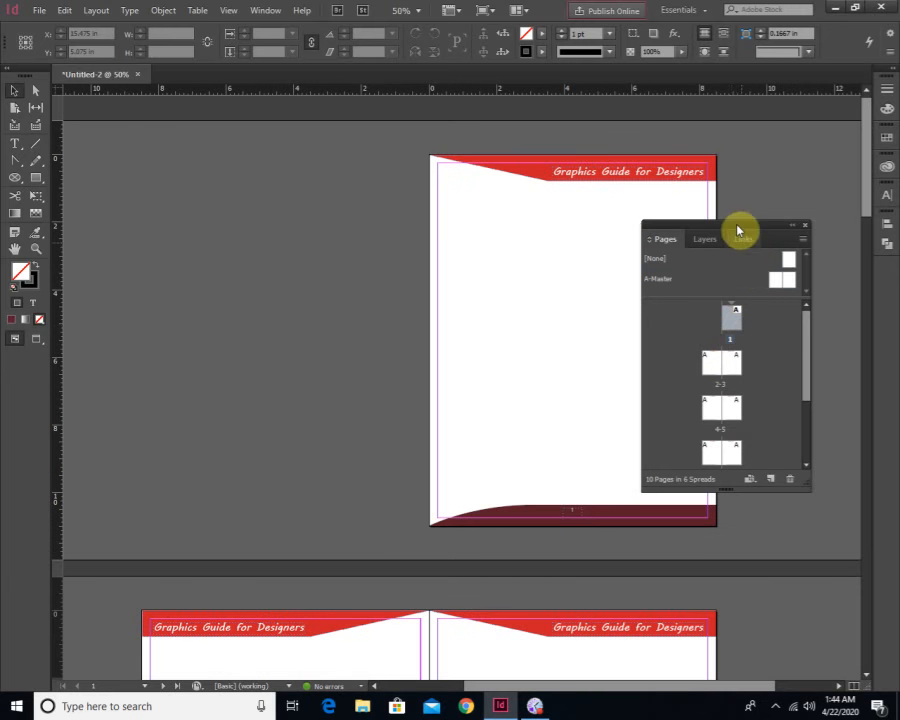
{"action": "left_click_drag", "start_coordinate": [733, 228], "coordinate": [266, 207]}
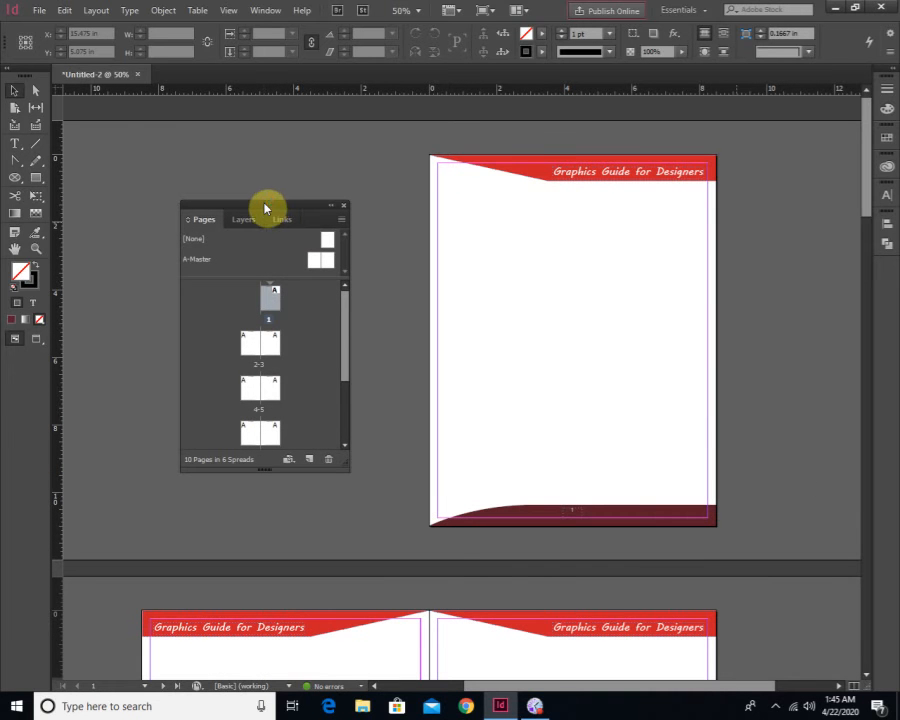
Examine the automatic page number in page 1's footer at 150% magnification
{"action": "left_click", "coordinate": [572, 519], "text": "ctrl"}
{"action": "left_click", "coordinate": [458, 396], "text": "ctrl"}
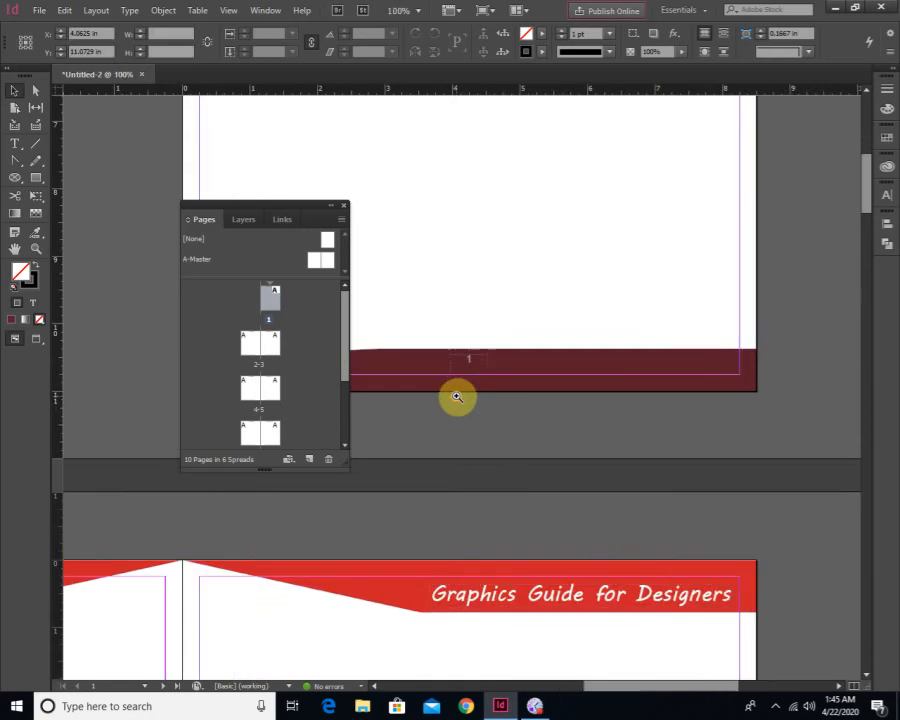
{"action": "left_click", "coordinate": [458, 396], "text": "ctrl"}
{"action": "left_click_drag", "start_coordinate": [487, 362], "coordinate": [595, 350]}
{"action": "left_click", "coordinate": [595, 350], "text": "ctrl"}
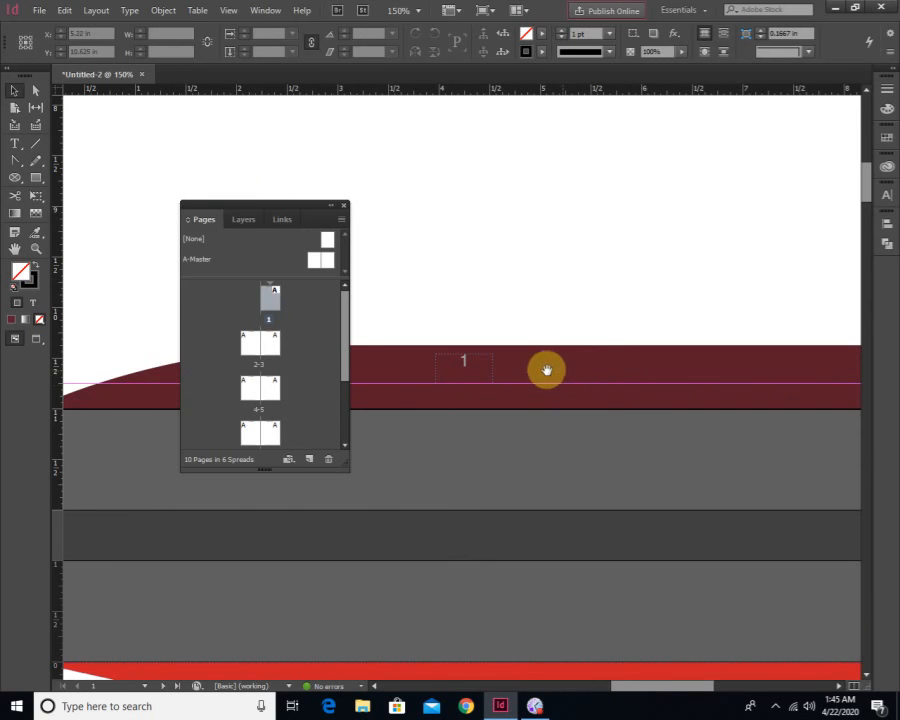
{"action": "left_click_drag", "start_coordinate": [544, 366], "coordinate": [646, 340]}
Check the footer page numbers on pages 2 through 7 and on page 10
{"action": "double_click", "coordinate": [253, 350]}
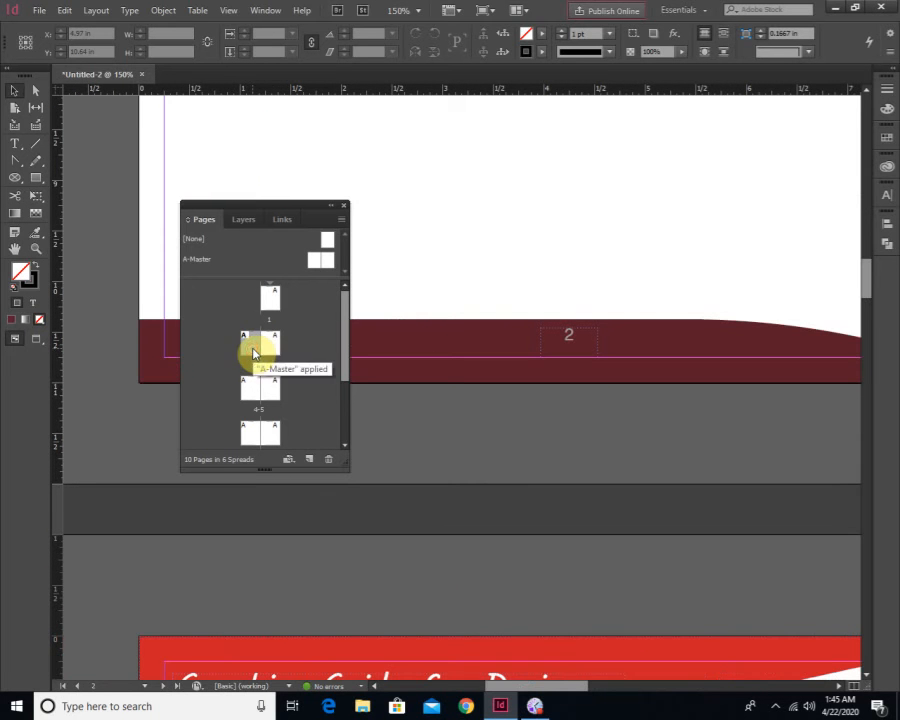
{"action": "double_click", "coordinate": [270, 356]}
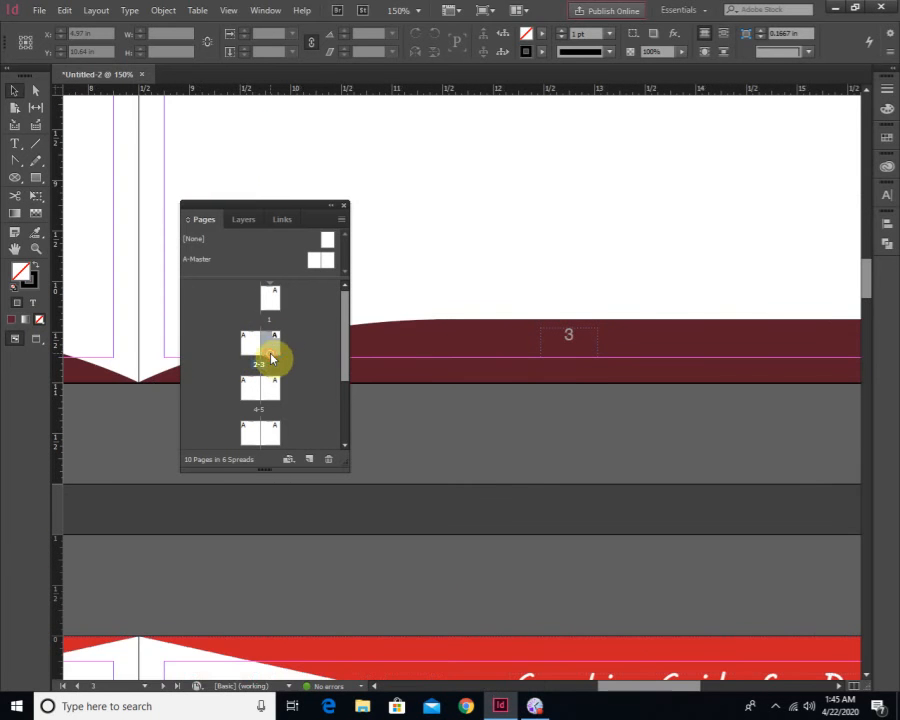
{"action": "double_click", "coordinate": [251, 397]}
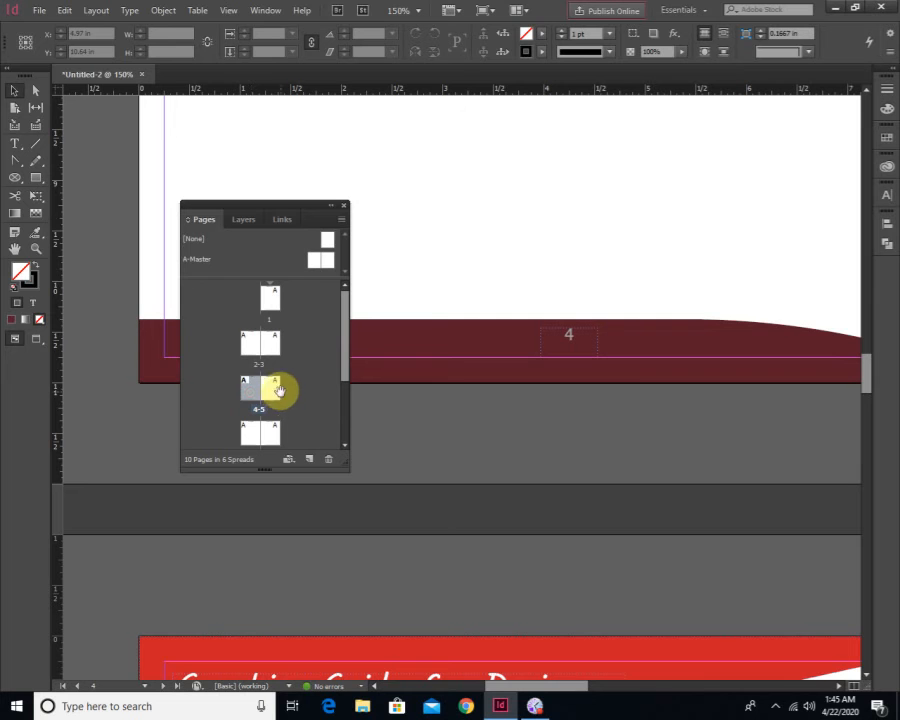
{"action": "double_click", "coordinate": [276, 394]}
{"action": "double_click", "coordinate": [253, 442]}
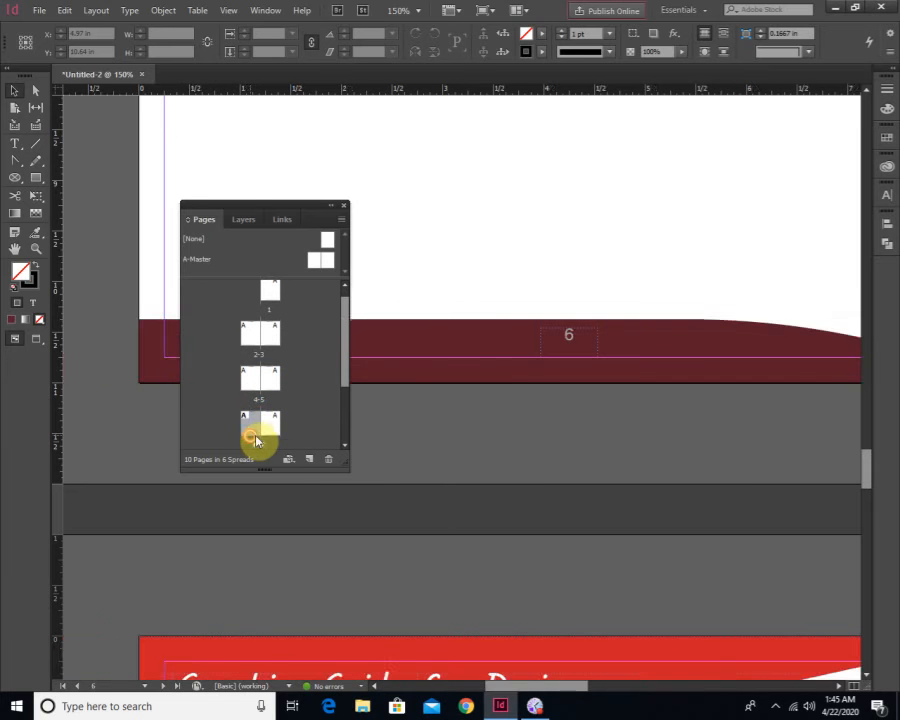
{"action": "double_click", "coordinate": [277, 425]}
{"action": "left_click_drag", "start_coordinate": [342, 370], "coordinate": [333, 457]}
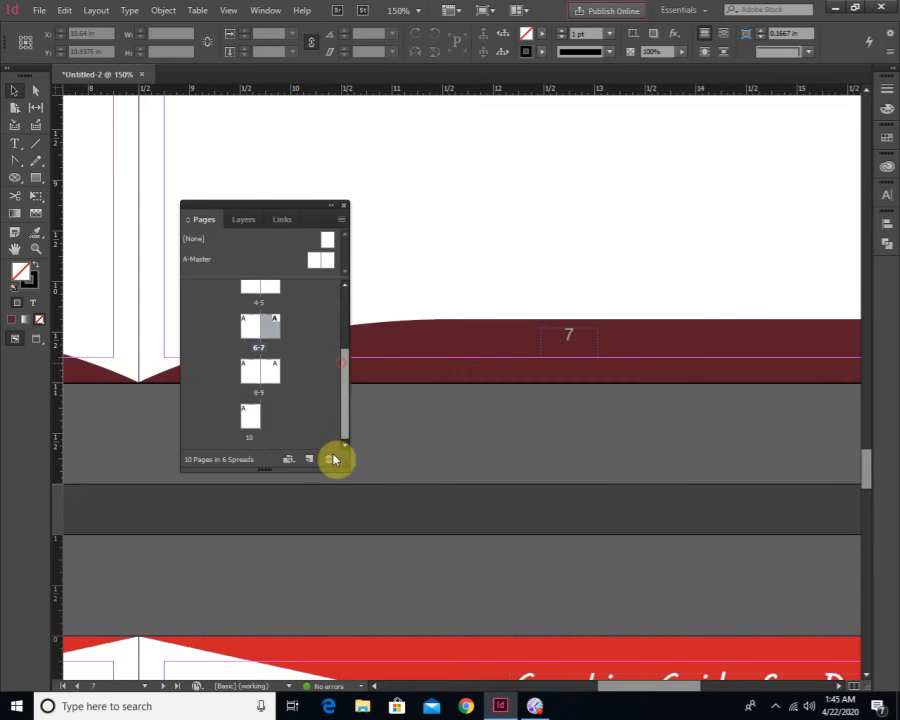
{"action": "double_click", "coordinate": [249, 416]}
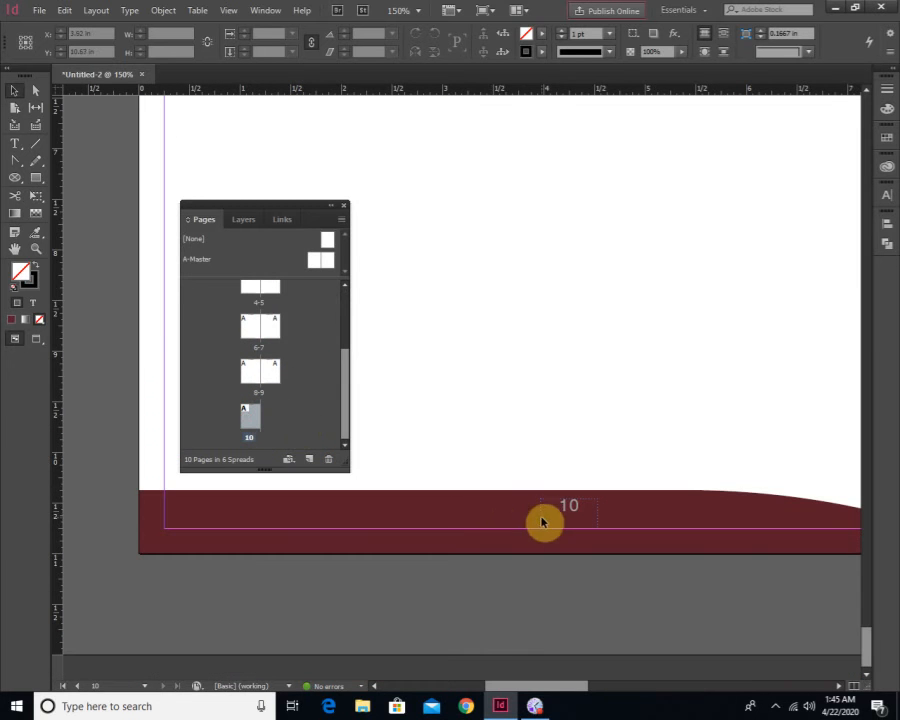
Review the header and footer design across all spreads, including the last page, page 10, at 50% magnification
{"action": "left_click", "coordinate": [562, 370], "text": "ctrl+alt"}
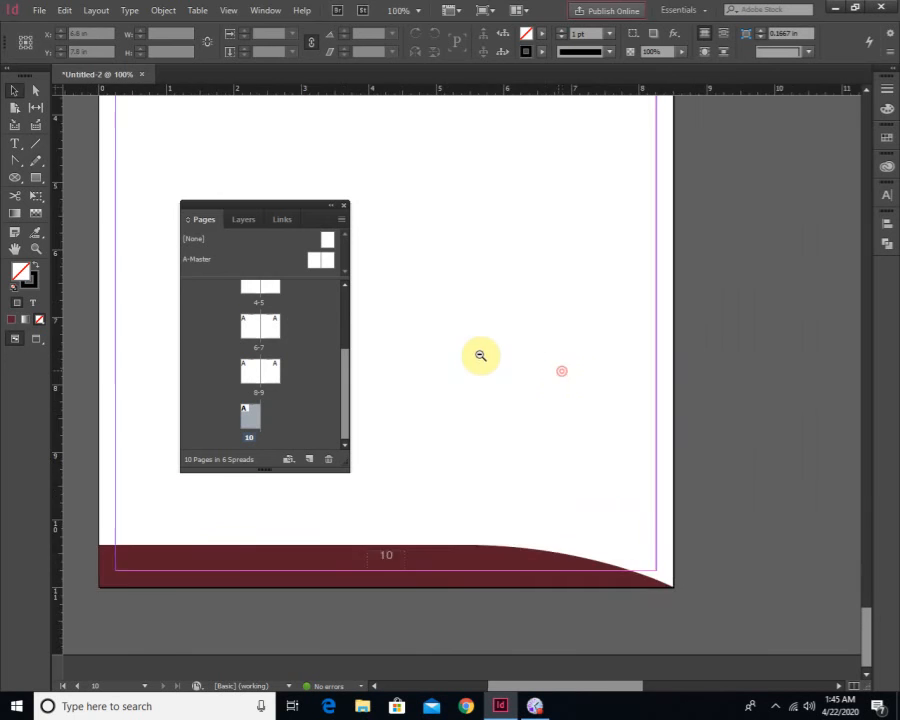
{"action": "left_click", "coordinate": [480, 355], "text": "ctrl+alt"}
{"action": "left_click", "coordinate": [480, 355], "text": "ctrl+alt"}
{"action": "left_click", "coordinate": [480, 355], "text": "ctrl+alt"}
{"action": "left_click", "coordinate": [478, 353], "text": "ctrl+alt"}
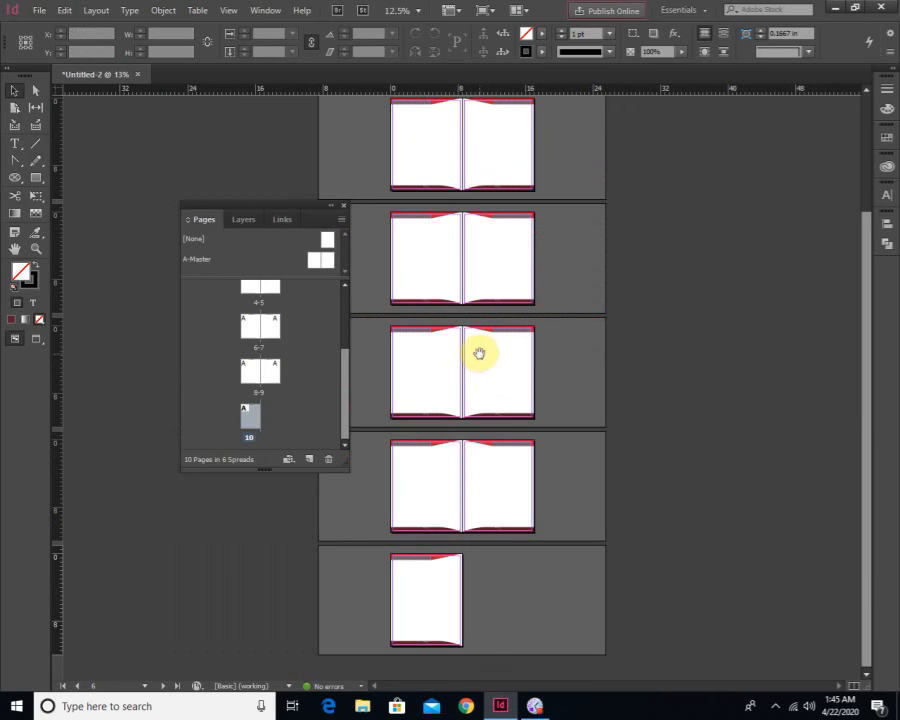
{"action": "left_click_drag", "start_coordinate": [558, 478], "coordinate": [629, 234]}
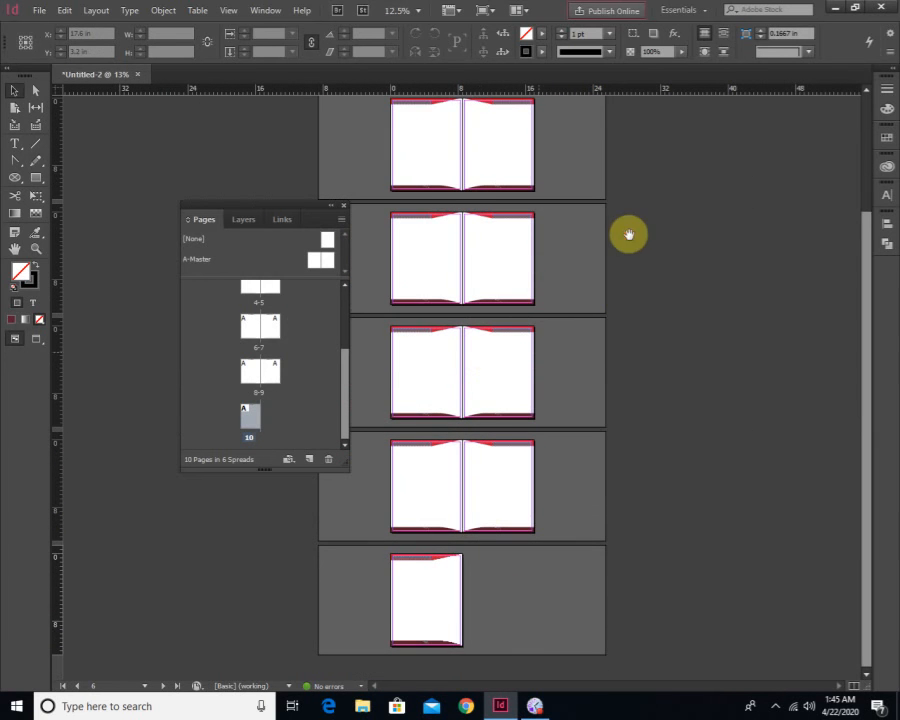
{"action": "left_click", "coordinate": [476, 532], "text": "ctrl"}
{"action": "left_click", "coordinate": [476, 532], "text": "ctrl"}
{"action": "left_click", "coordinate": [476, 532], "text": "ctrl"}
{"action": "left_click_drag", "start_coordinate": [499, 437], "coordinate": [576, 490]}
{"action": "left_click", "coordinate": [574, 490], "text": "ctrl+alt"}
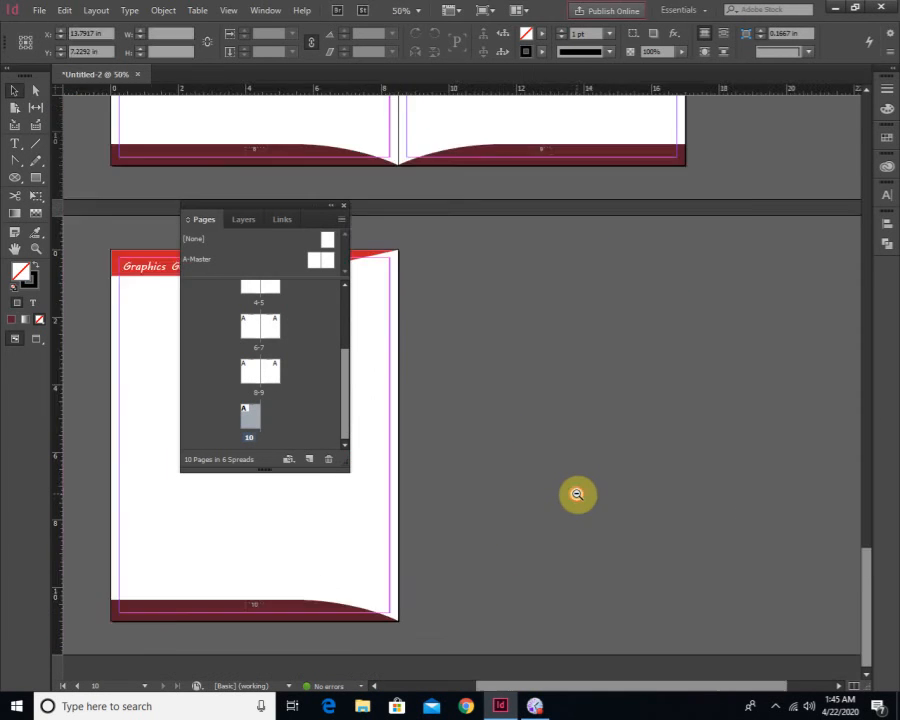
{"action": "left_click", "coordinate": [574, 490], "text": "ctrl+alt"}
{"action": "left_click", "coordinate": [502, 621], "text": "ctrl"}
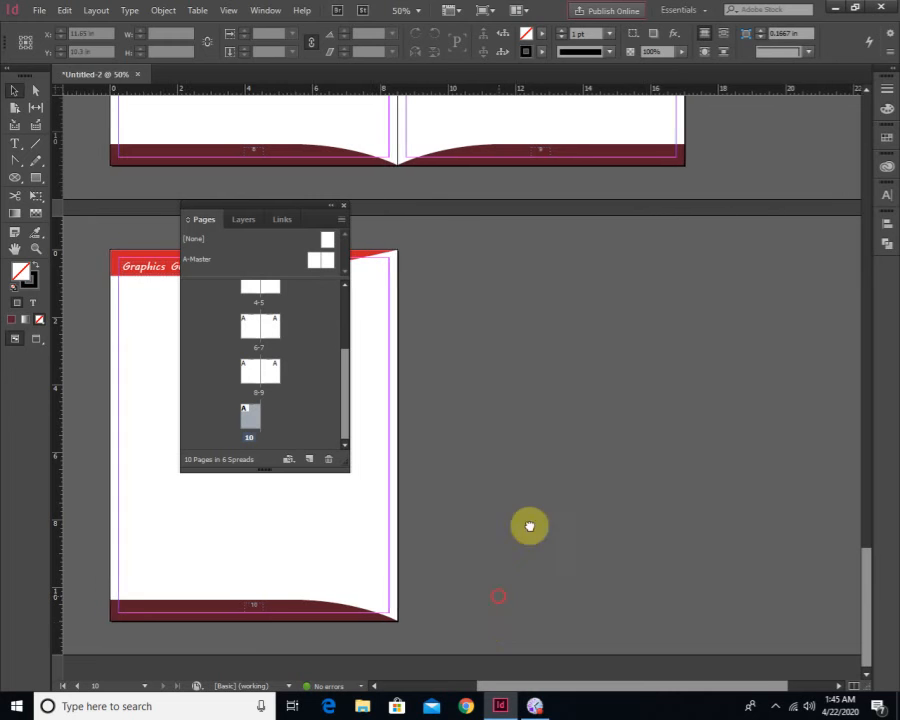
Insert 5 pages after page 10 based on A-Master
{"action": "left_click", "coordinate": [341, 219]}
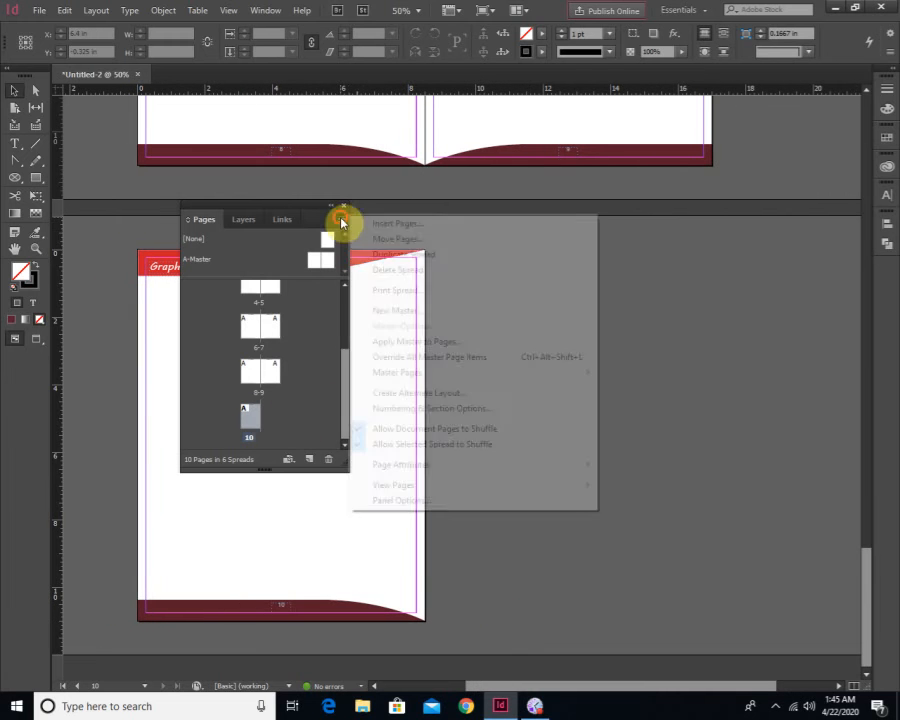
{"action": "left_click", "coordinate": [406, 228]}
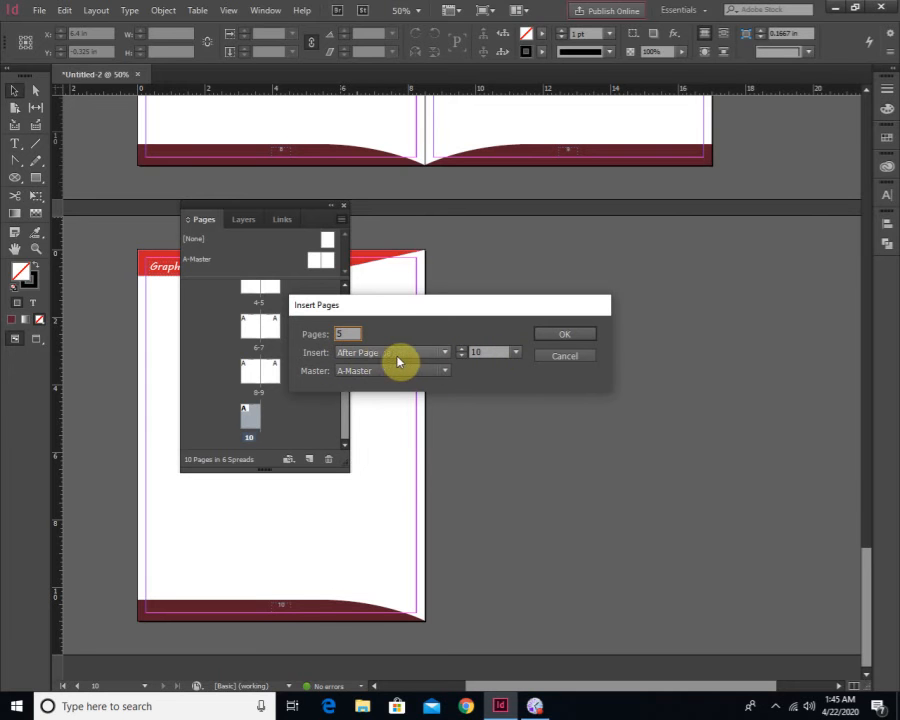
{"action": "left_click", "coordinate": [517, 354]}
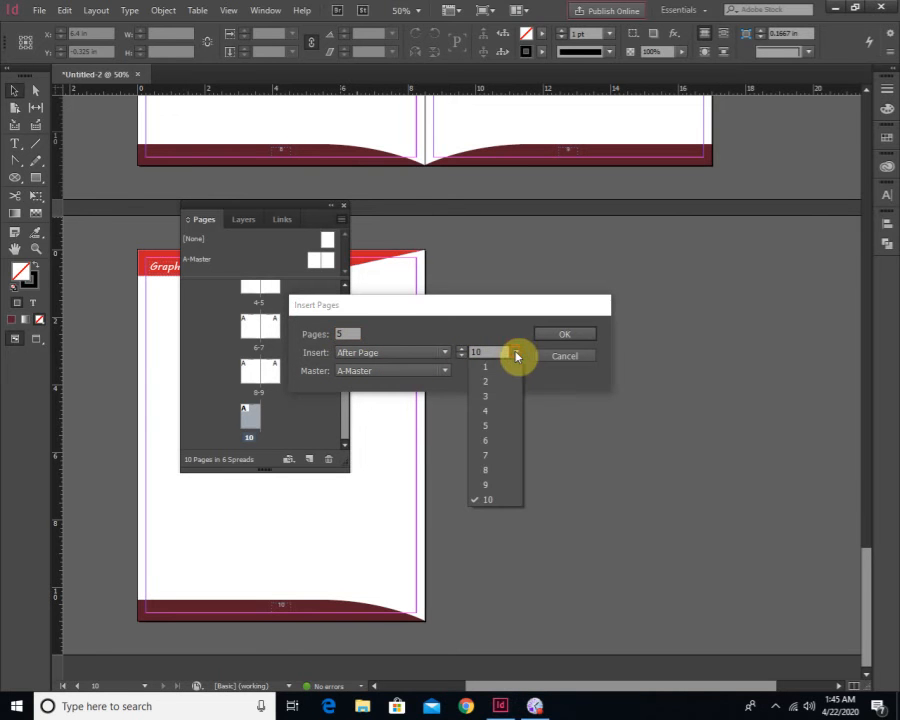
{"action": "left_click", "coordinate": [545, 384]}
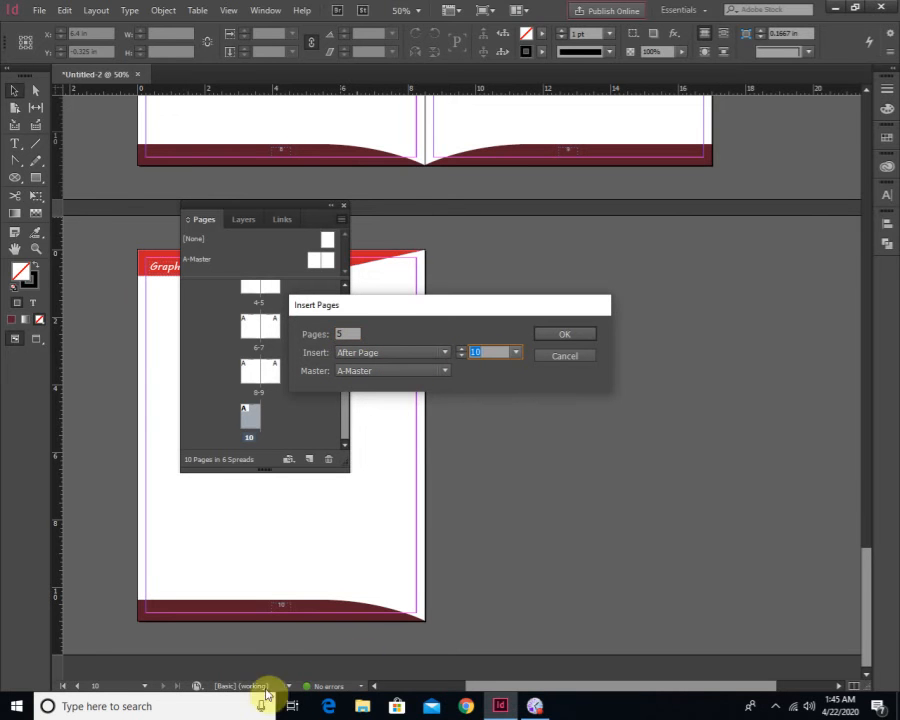
{"action": "left_click", "coordinate": [553, 343]}
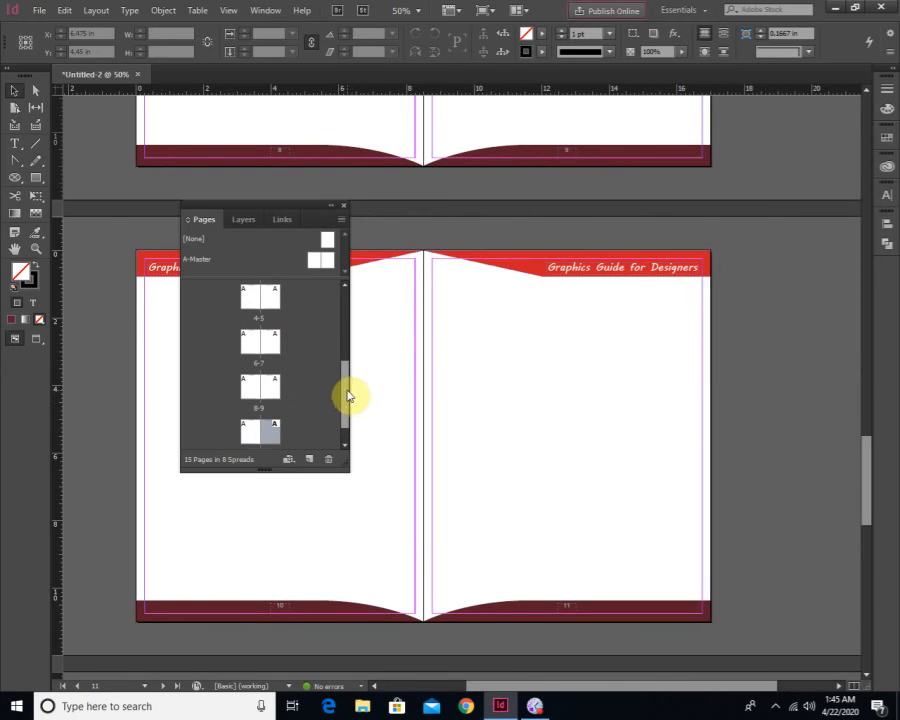
Check the headers and footer numbers on the inserted spreads 12-13 and 14-15
{"action": "left_click_drag", "start_coordinate": [349, 397], "coordinate": [346, 426]}
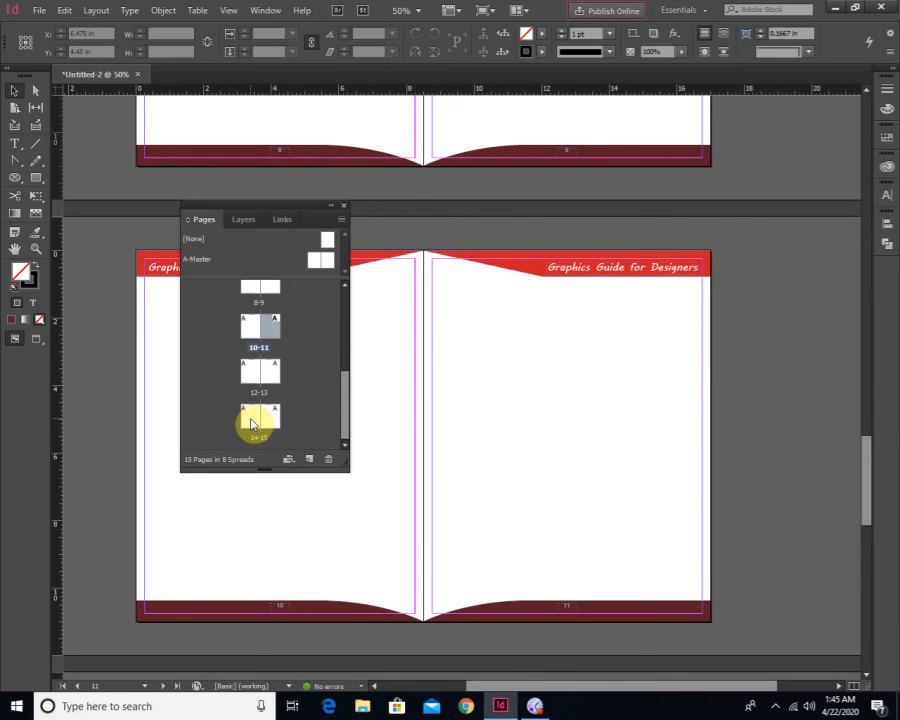
{"action": "double_click", "coordinate": [256, 375]}
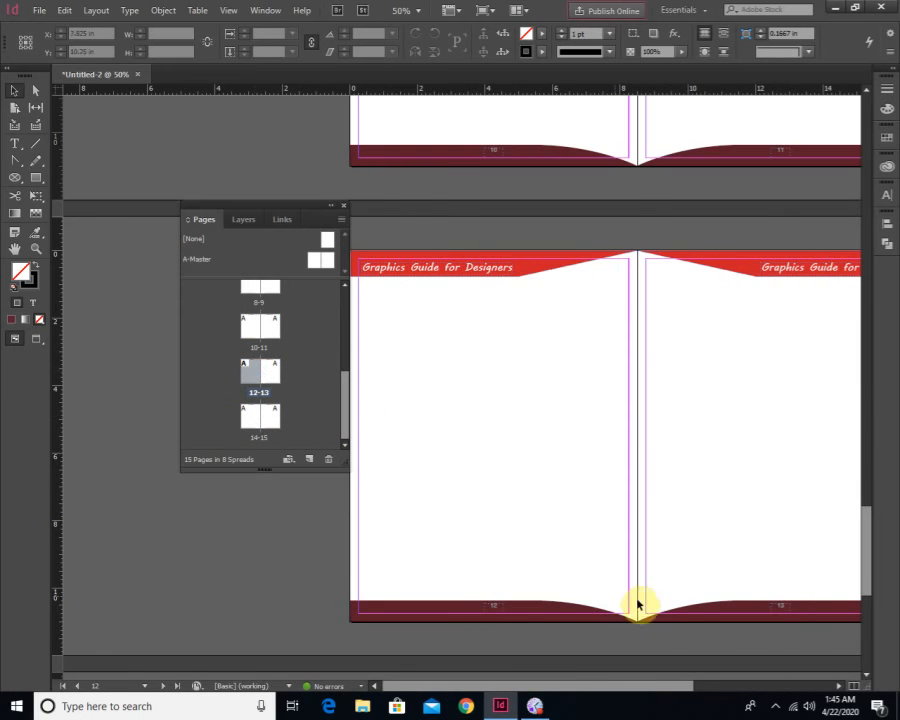
{"action": "left_click_drag", "start_coordinate": [643, 590], "coordinate": [498, 590]}
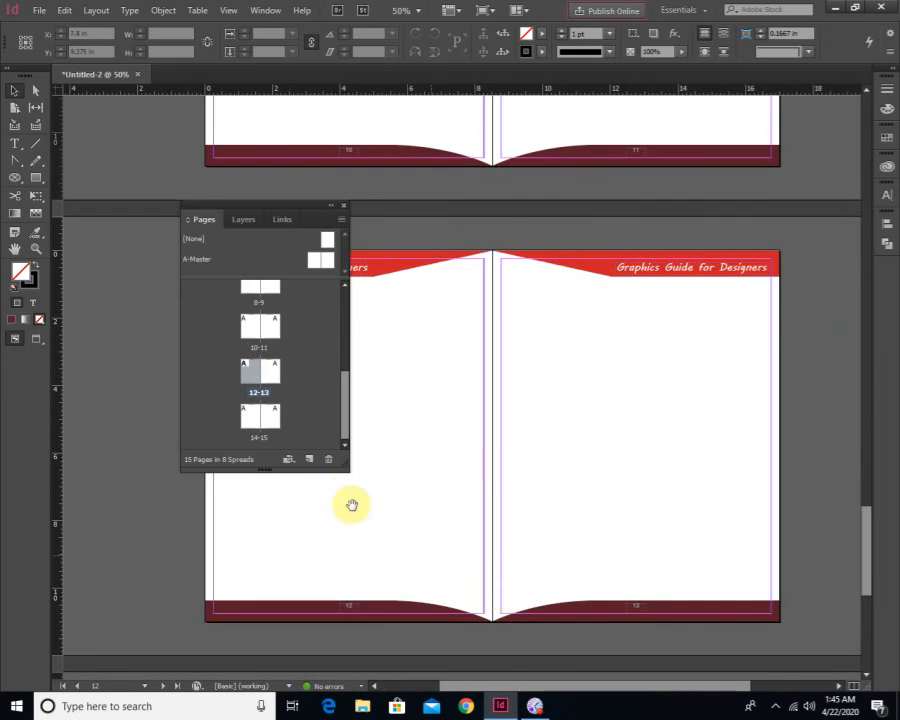
{"action": "double_click", "coordinate": [260, 443]}
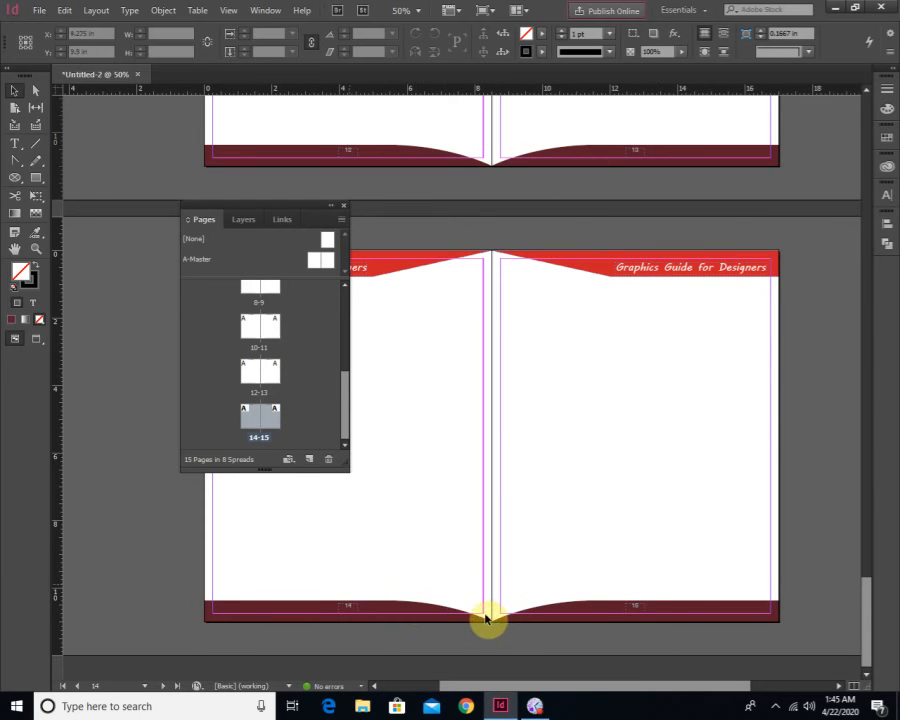
Review the spreads back up to page 1 and show the first page thumbnails in the Pages panel
{"action": "left_click", "coordinate": [601, 257], "text": "ctrl+alt"}
{"action": "left_click", "coordinate": [601, 257], "text": "ctrl+alt"}
{"action": "left_click", "coordinate": [472, 268], "text": "ctrl"}
{"action": "left_click", "coordinate": [472, 268], "text": "ctrl"}
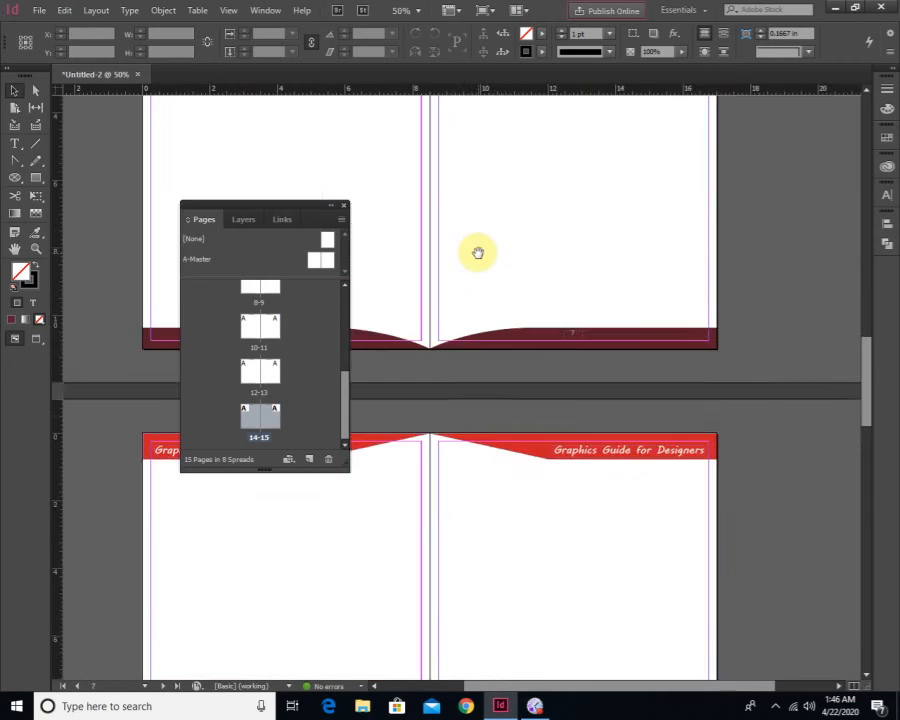
{"action": "left_click_drag", "start_coordinate": [478, 251], "coordinate": [578, 629]}
{"action": "scroll", "coordinate": [578, 629], "scroll_direction": "up", "scroll_amount": 6}
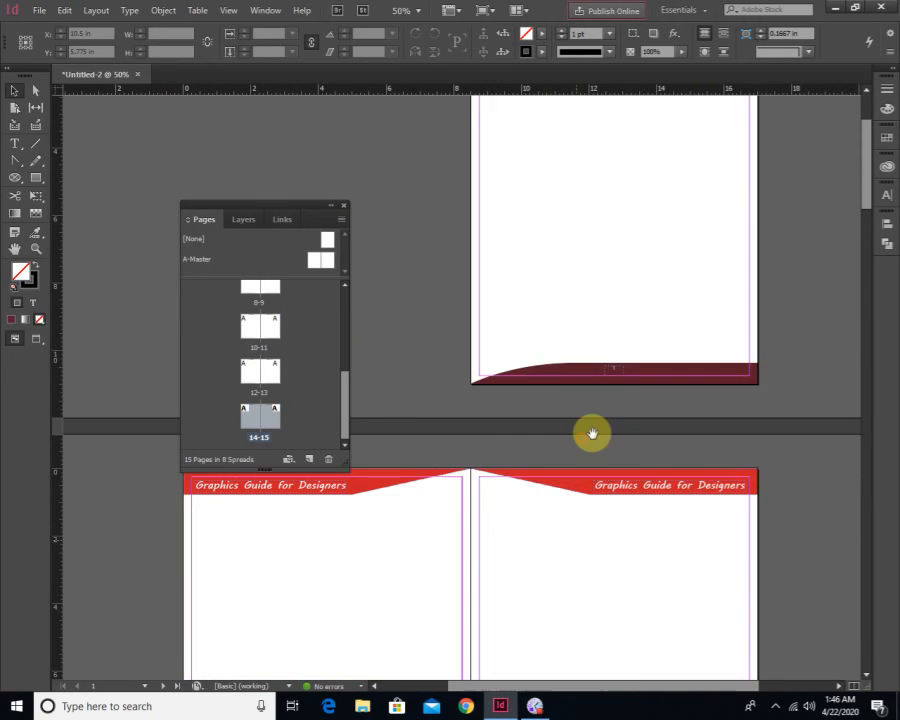
{"action": "left_click_drag", "start_coordinate": [605, 364], "coordinate": [512, 504]}
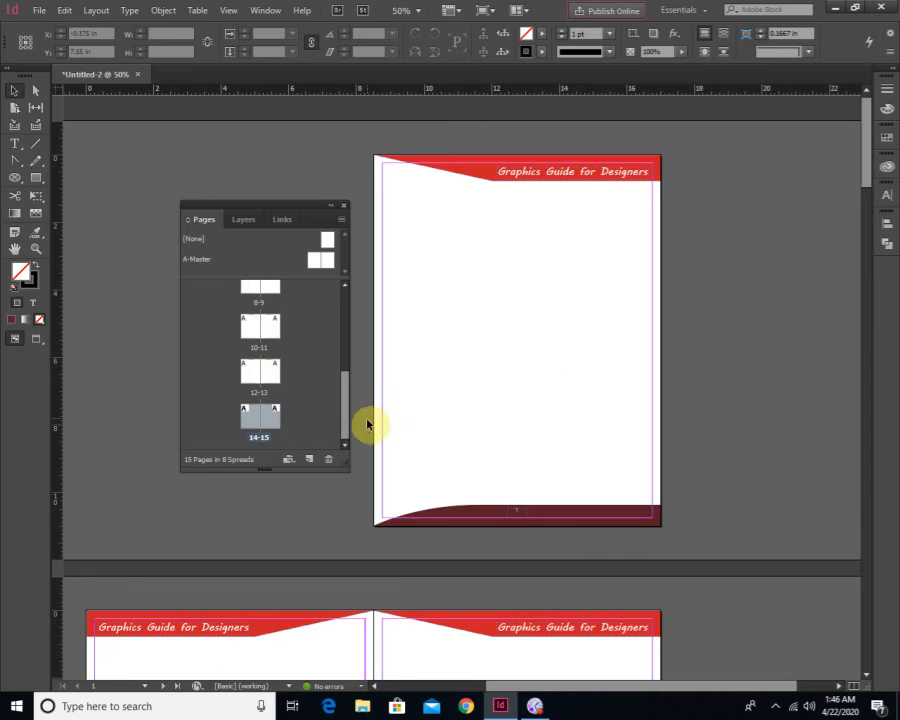
{"action": "left_click_drag", "start_coordinate": [343, 408], "coordinate": [347, 327]}
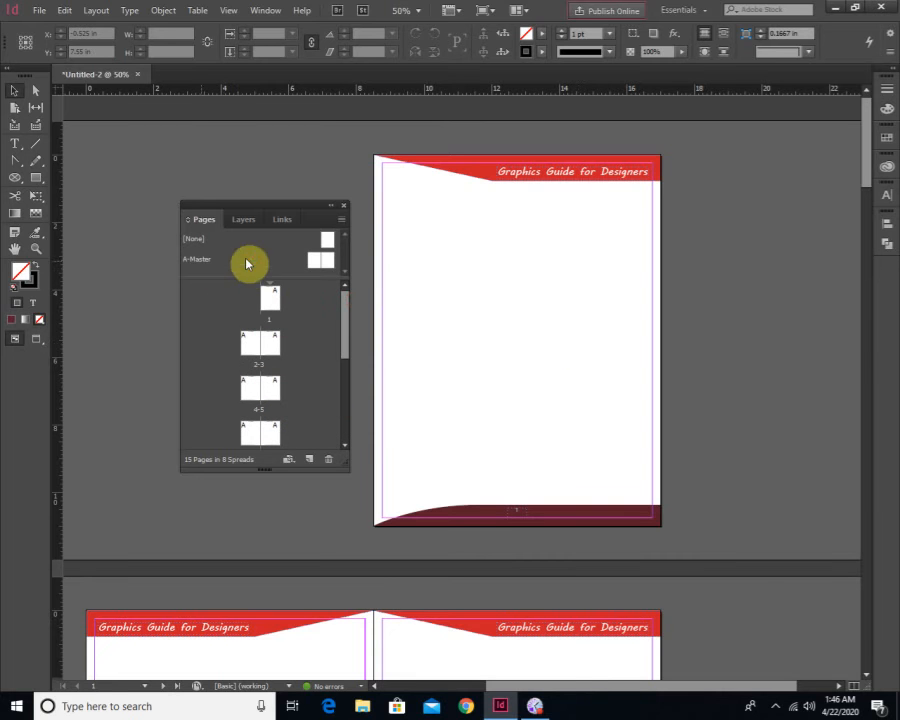
Compare the page number marker on A-Master with the footer numbers on pages 1 and 3
{"action": "double_click", "coordinate": [315, 262]}
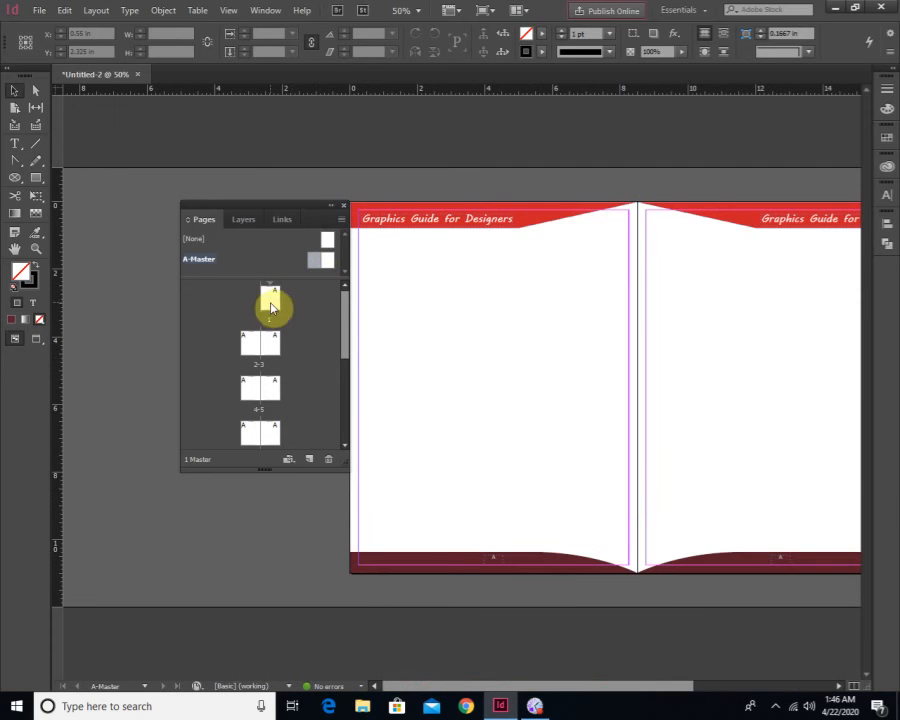
{"action": "double_click", "coordinate": [269, 300]}
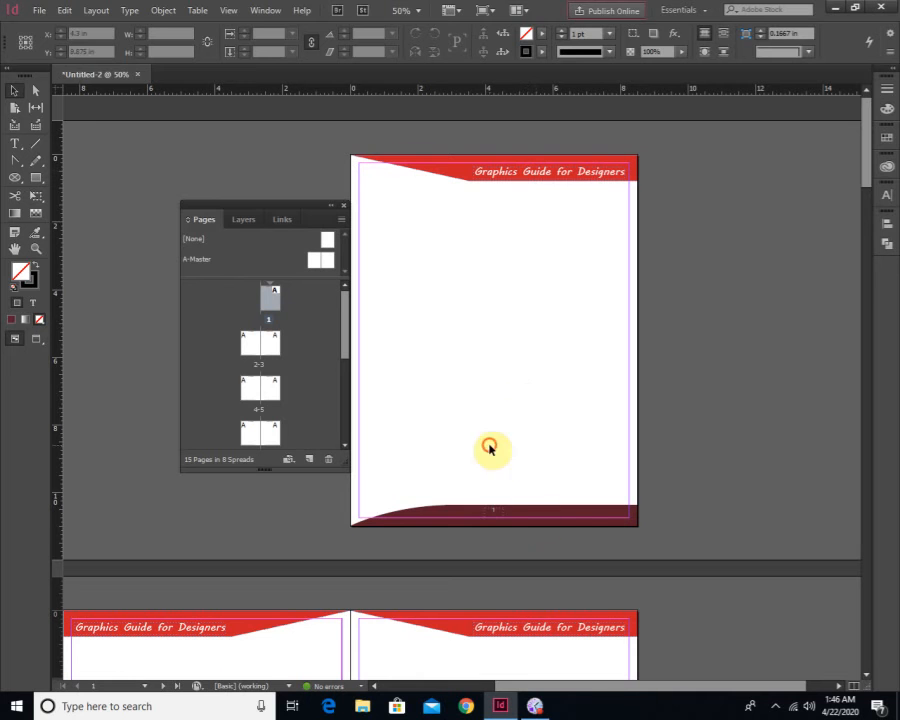
{"action": "left_click", "coordinate": [506, 468]}
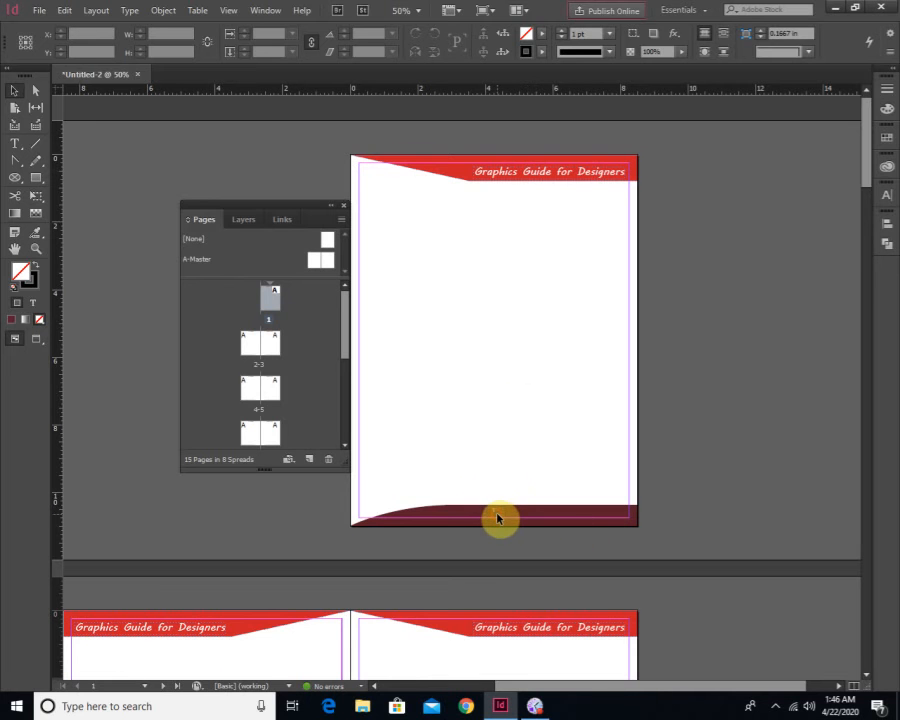
{"action": "double_click", "coordinate": [267, 345]}
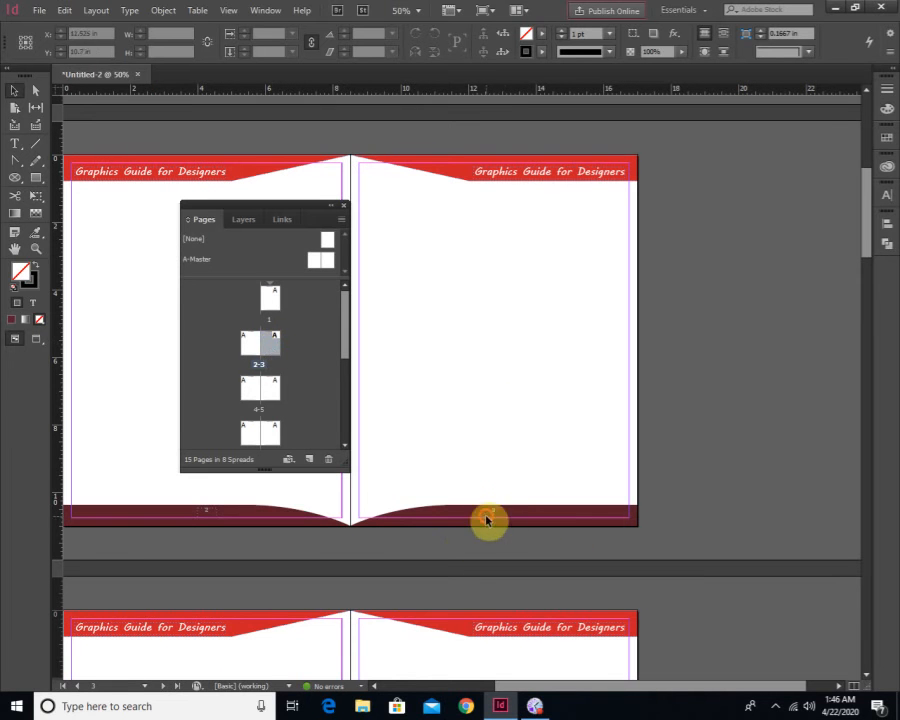
Open A-Master, check that its left header text can be selected, and view the whole master spread with nothing selected
{"action": "double_click", "coordinate": [317, 265]}
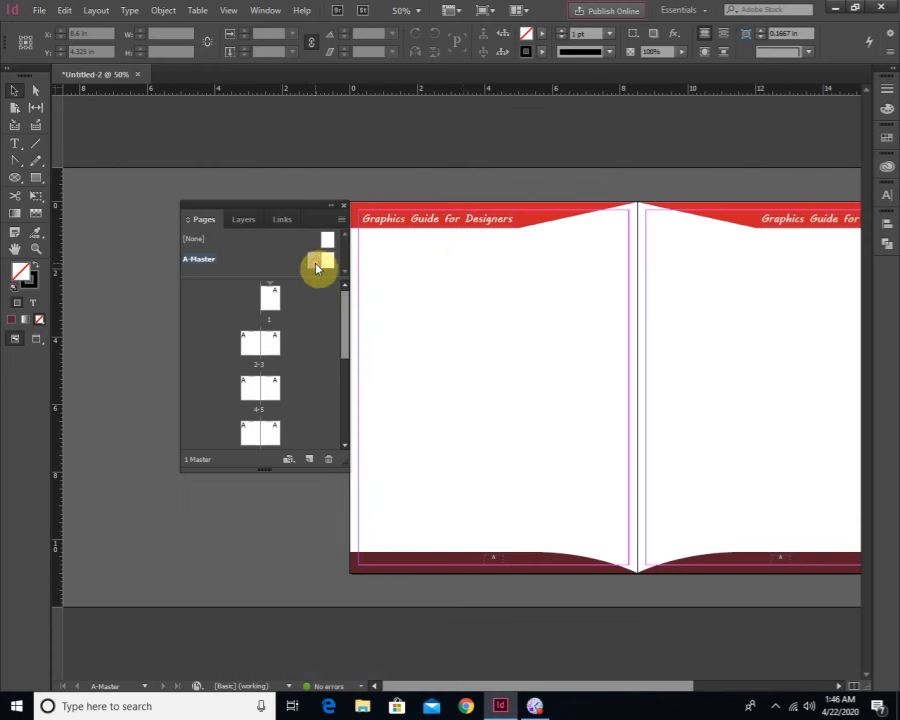
{"action": "left_click", "coordinate": [464, 226]}
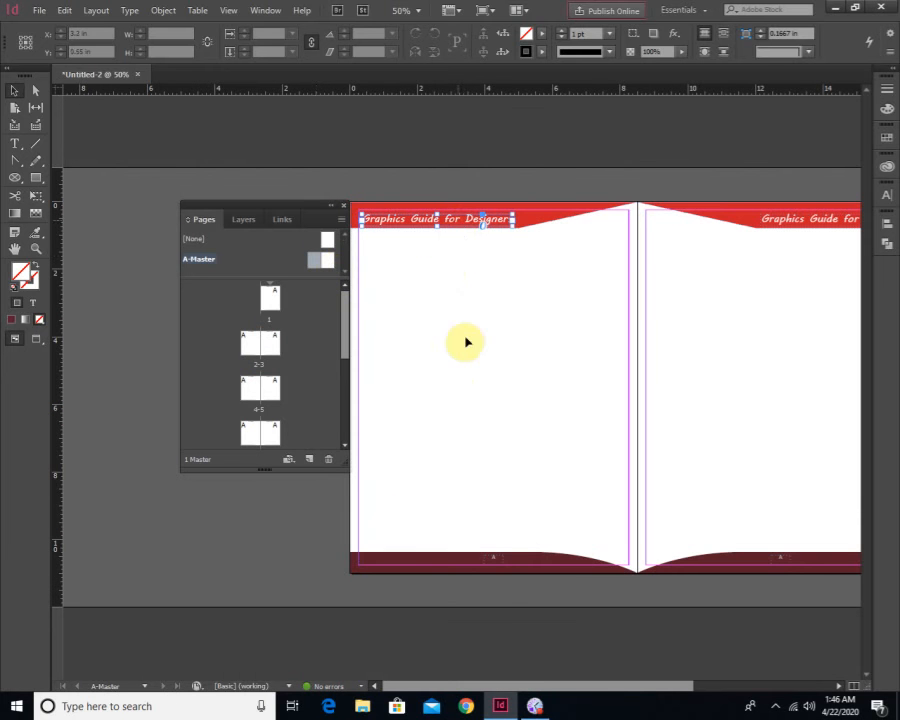
{"action": "left_click", "coordinate": [551, 462]}
{"action": "left_click_drag", "start_coordinate": [697, 518], "coordinate": [496, 438]}
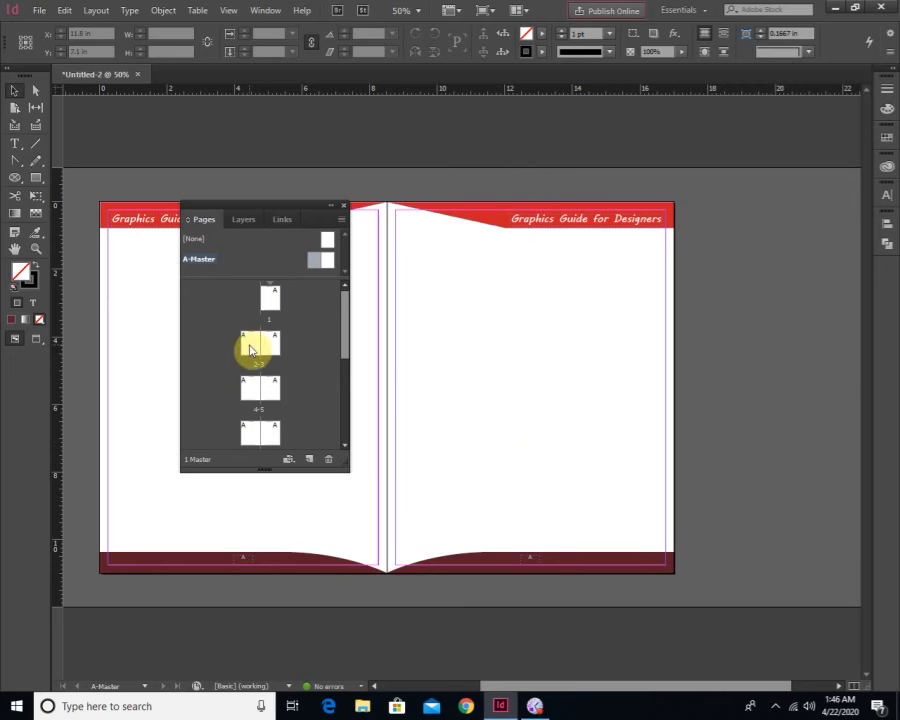
Apply the [None] master to page 1 to remove its header, footer and page number
{"action": "double_click", "coordinate": [268, 300]}
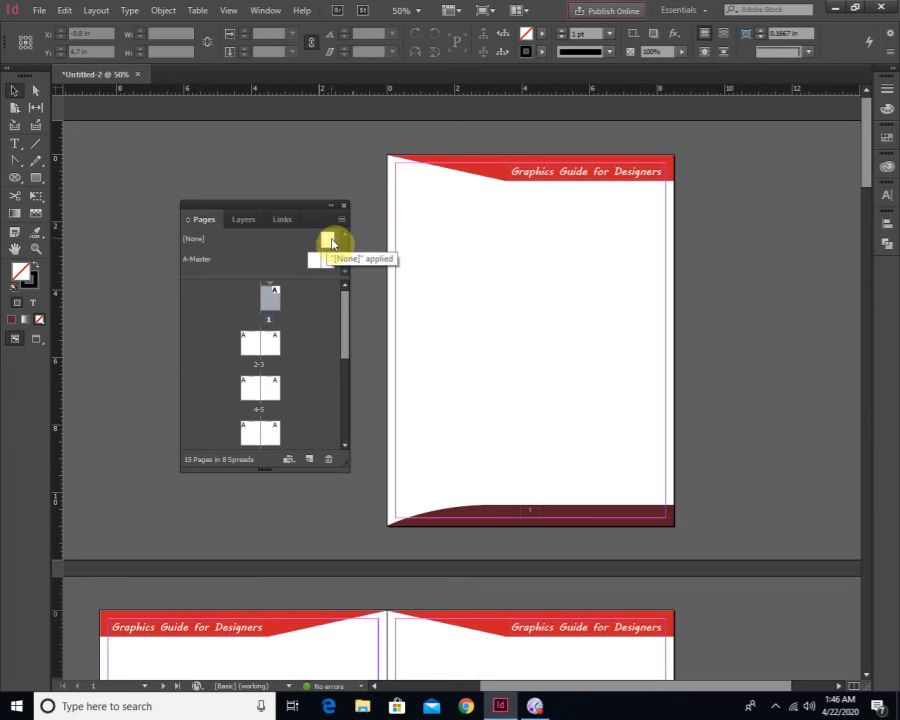
{"action": "left_click_drag", "start_coordinate": [332, 243], "coordinate": [272, 300]}
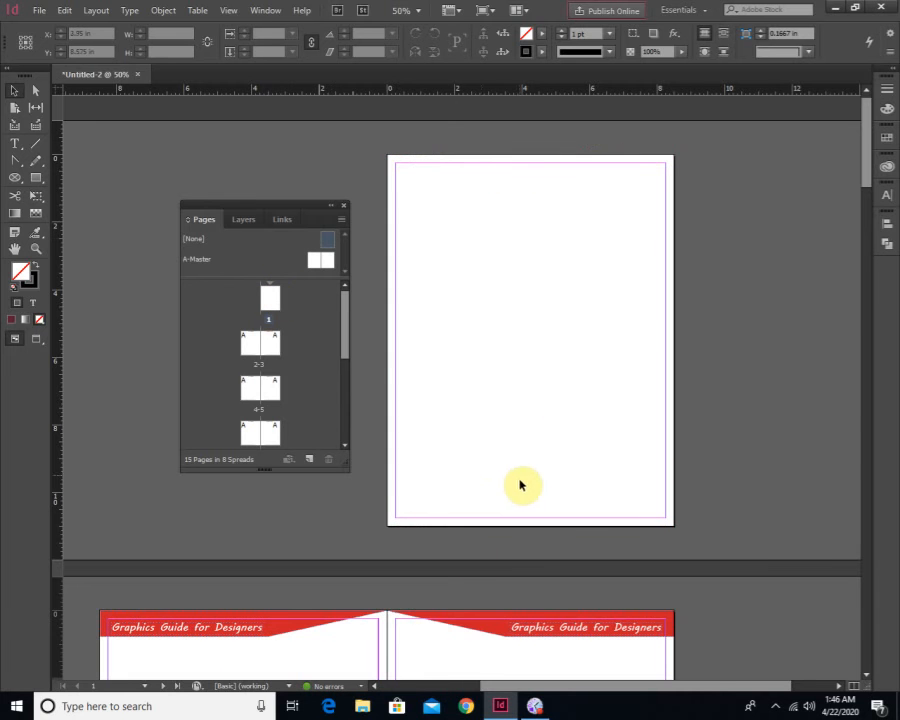
Move the Pages panel over to page 3 and apply the [None] master to page 2
{"action": "left_click_drag", "start_coordinate": [466, 522], "coordinate": [603, 301]}
{"action": "left_click_drag", "start_coordinate": [496, 557], "coordinate": [609, 276]}
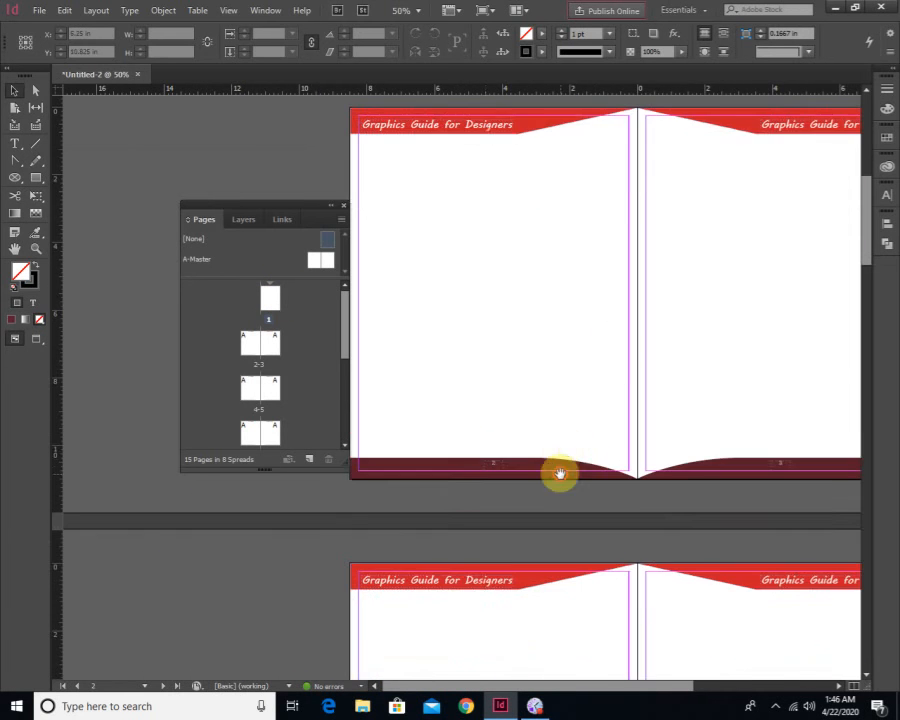
{"action": "left_click_drag", "start_coordinate": [560, 473], "coordinate": [462, 432]}
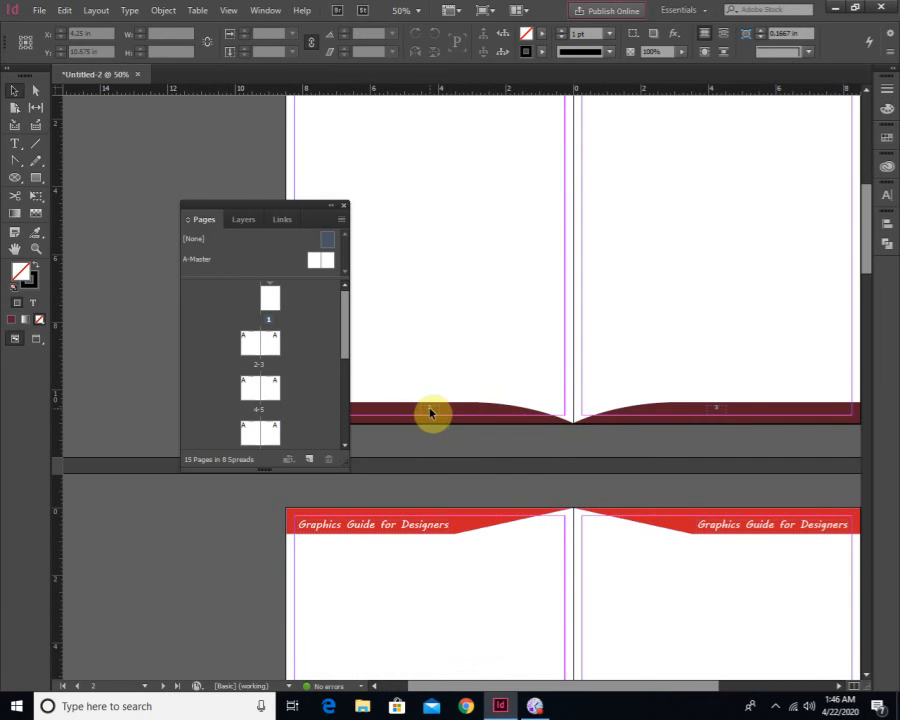
{"action": "left_click_drag", "start_coordinate": [471, 328], "coordinate": [427, 453]}
{"action": "left_click", "coordinate": [300, 205]}
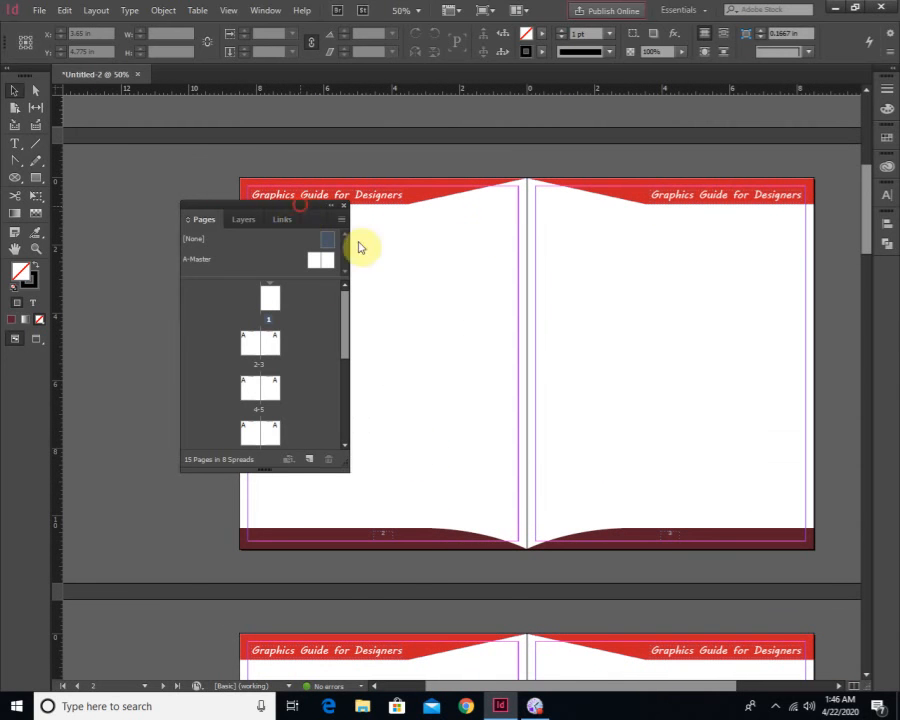
{"action": "left_click_drag", "start_coordinate": [360, 247], "coordinate": [668, 357]}
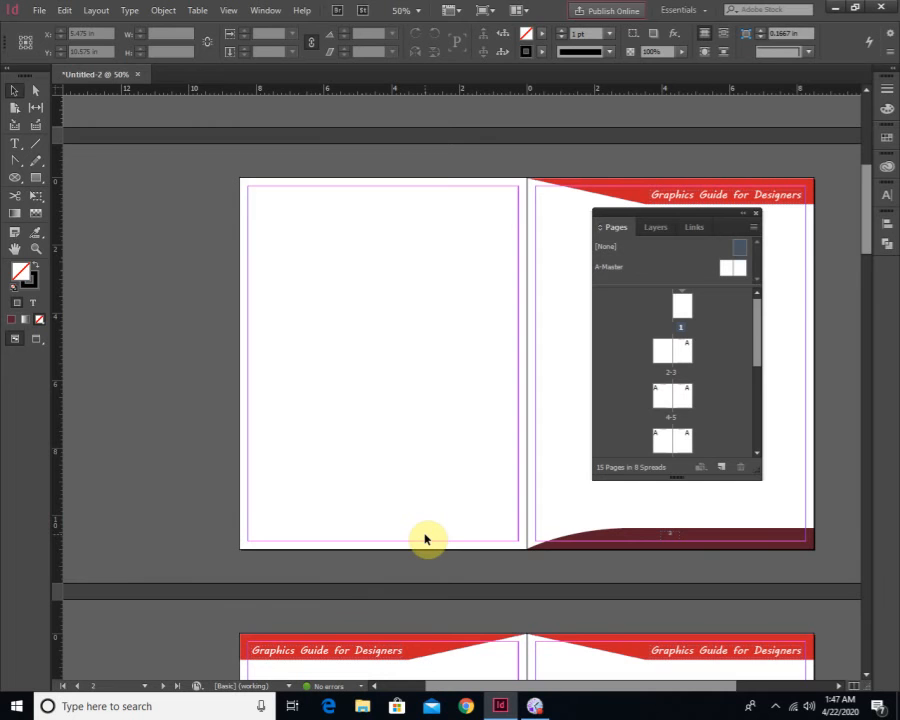
Turn off Allow Selected Spread to Shuffle and Allow Document Pages to Shuffle for the spread holding pages 2 and 3
{"action": "left_click_drag", "start_coordinate": [452, 511], "coordinate": [265, 510]}
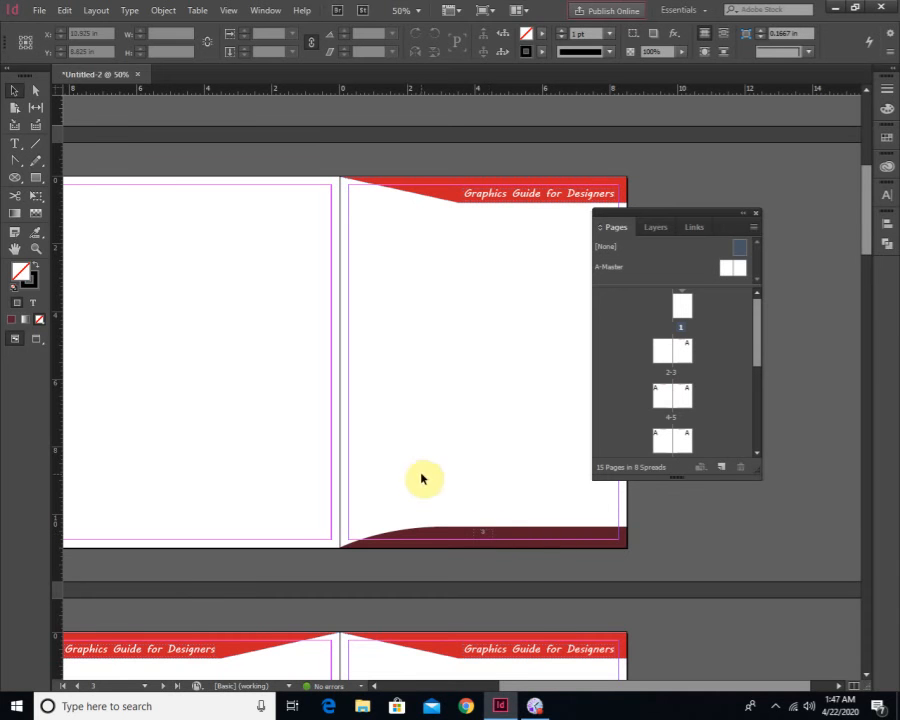
{"action": "left_click_drag", "start_coordinate": [420, 479], "coordinate": [468, 452]}
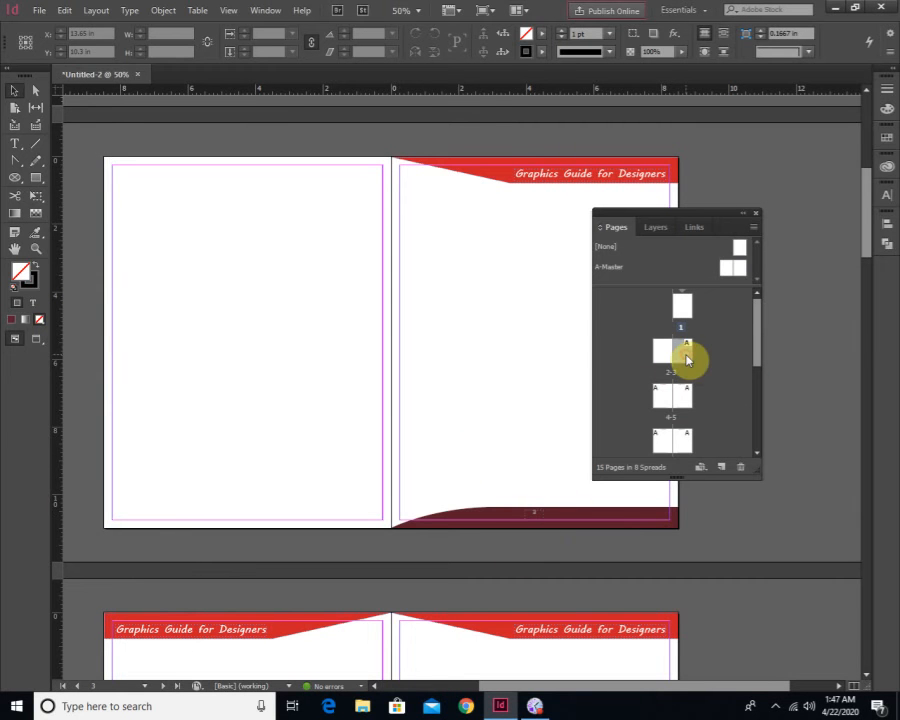
{"action": "right_click", "coordinate": [687, 360]}
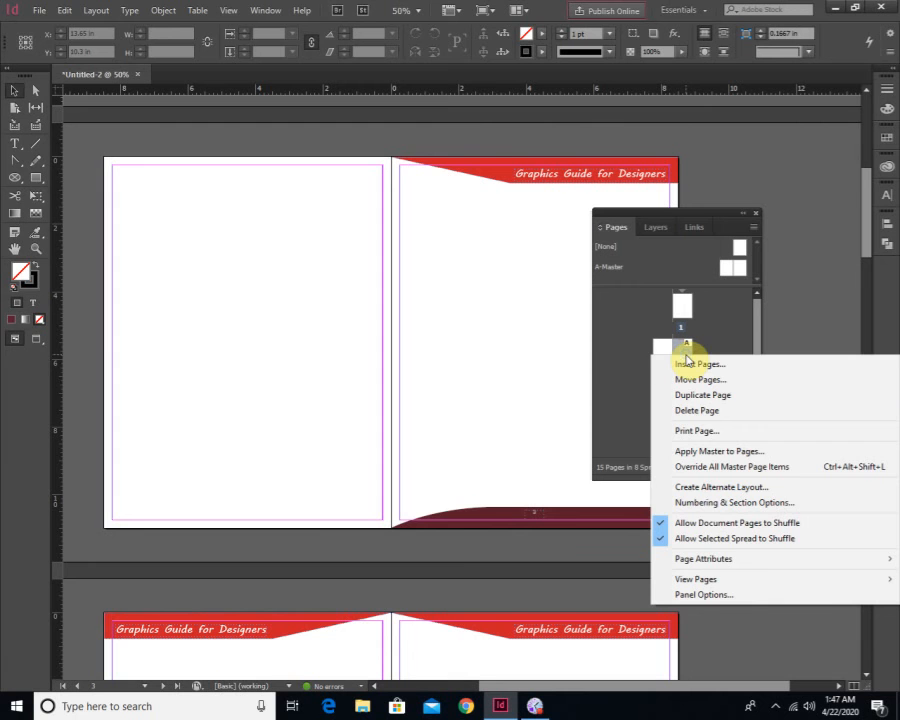
{"action": "left_click", "coordinate": [718, 541]}
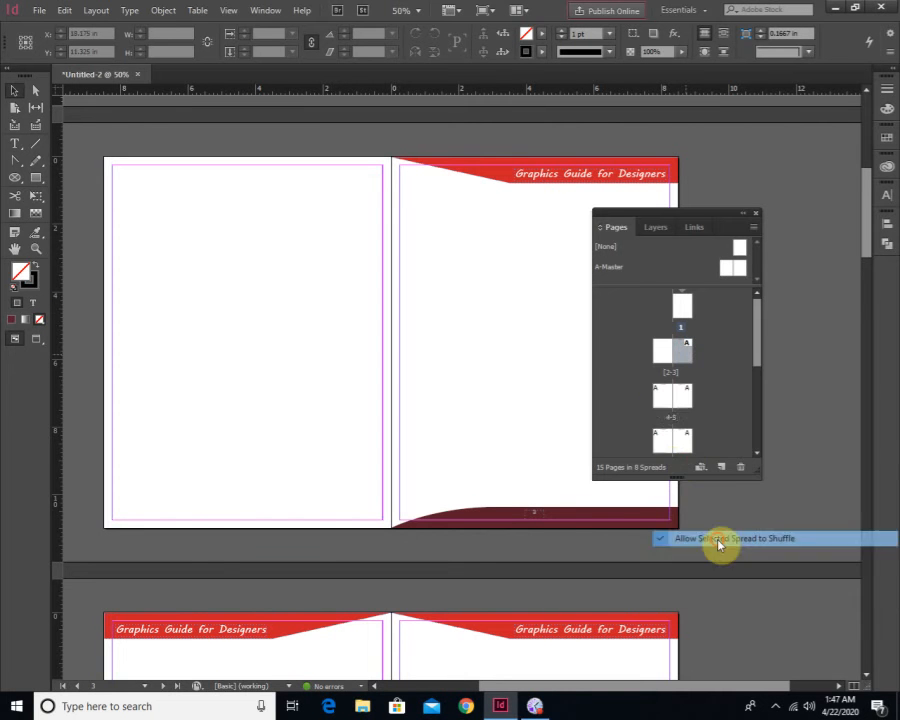
{"action": "right_click", "coordinate": [686, 362]}
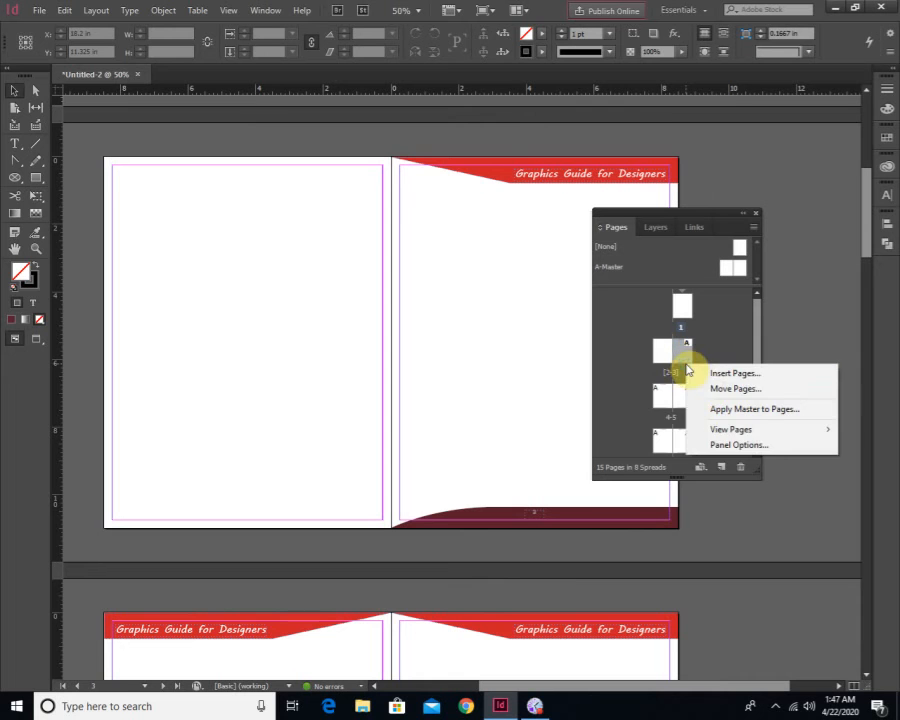
{"action": "right_click", "coordinate": [681, 352]}
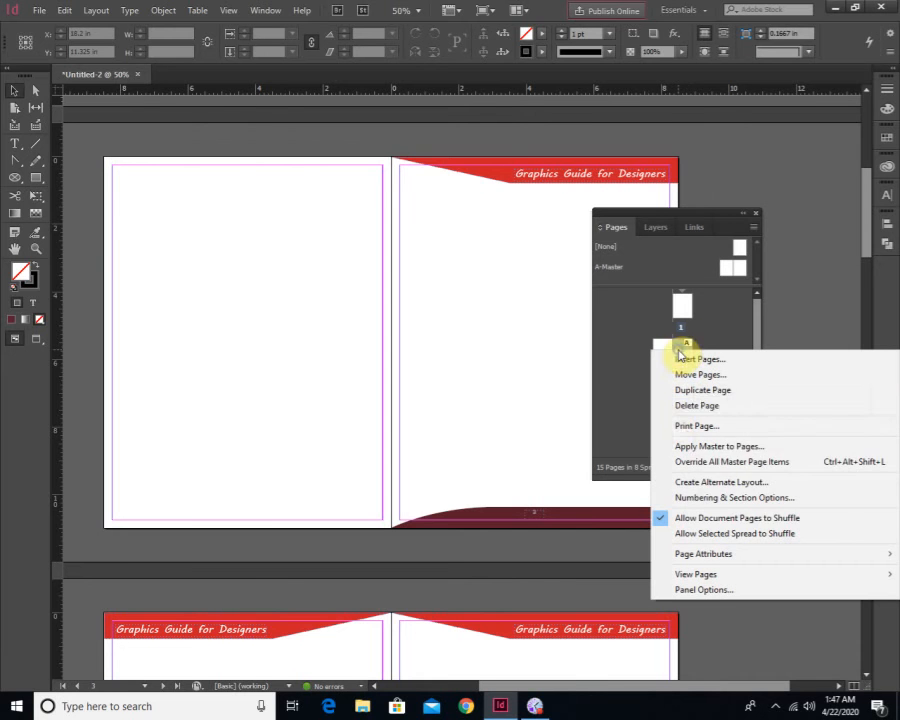
{"action": "left_click", "coordinate": [722, 520]}
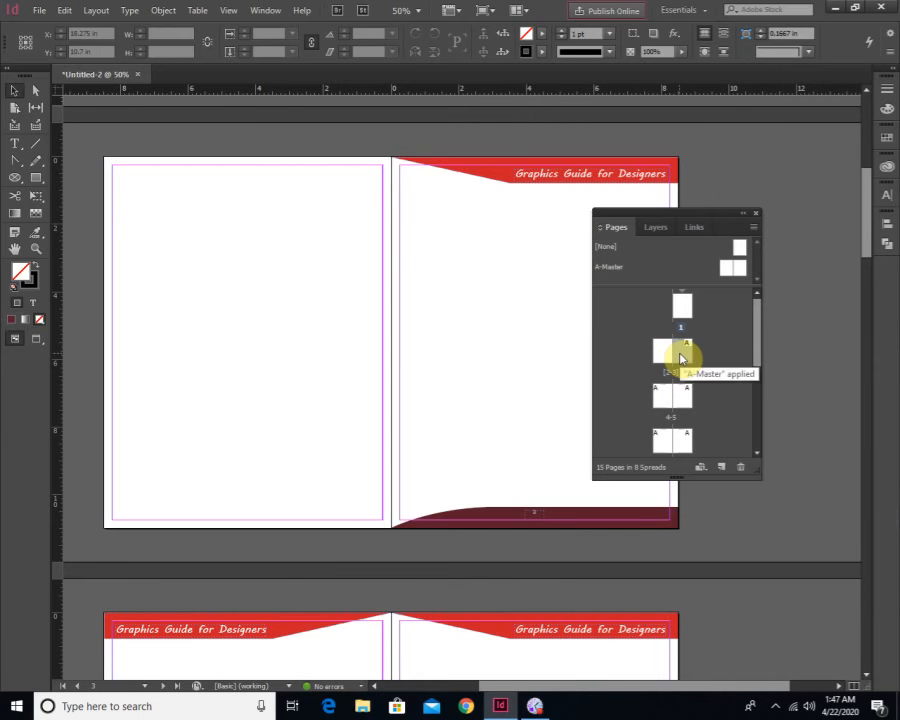
Start a new section at page 3 with page numbering starting at 1, accepting duplicate page numbers
{"action": "right_click", "coordinate": [681, 358]}
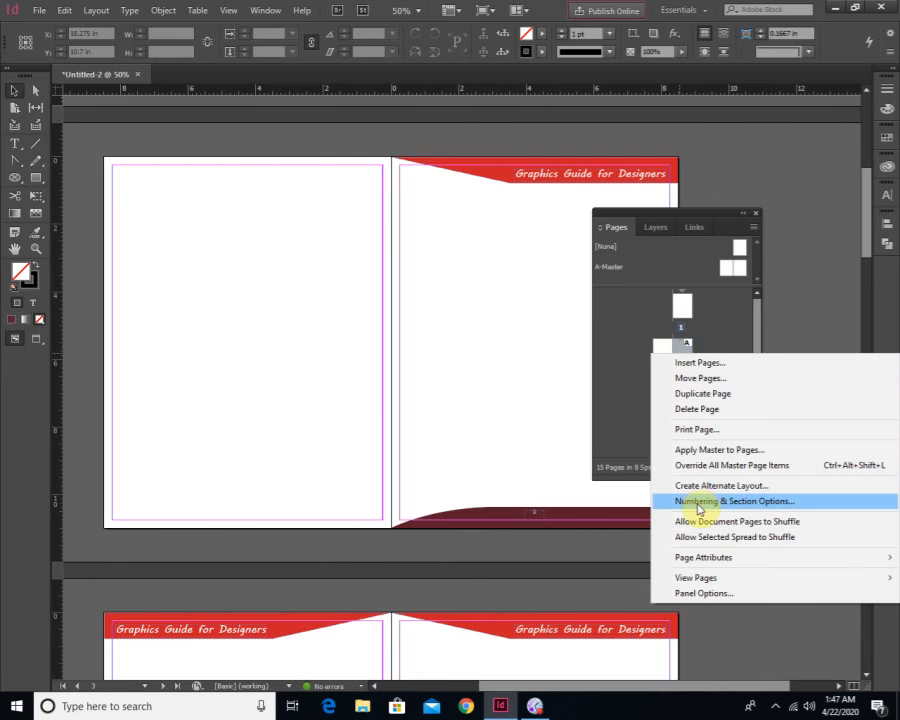
{"action": "left_click", "coordinate": [745, 502]}
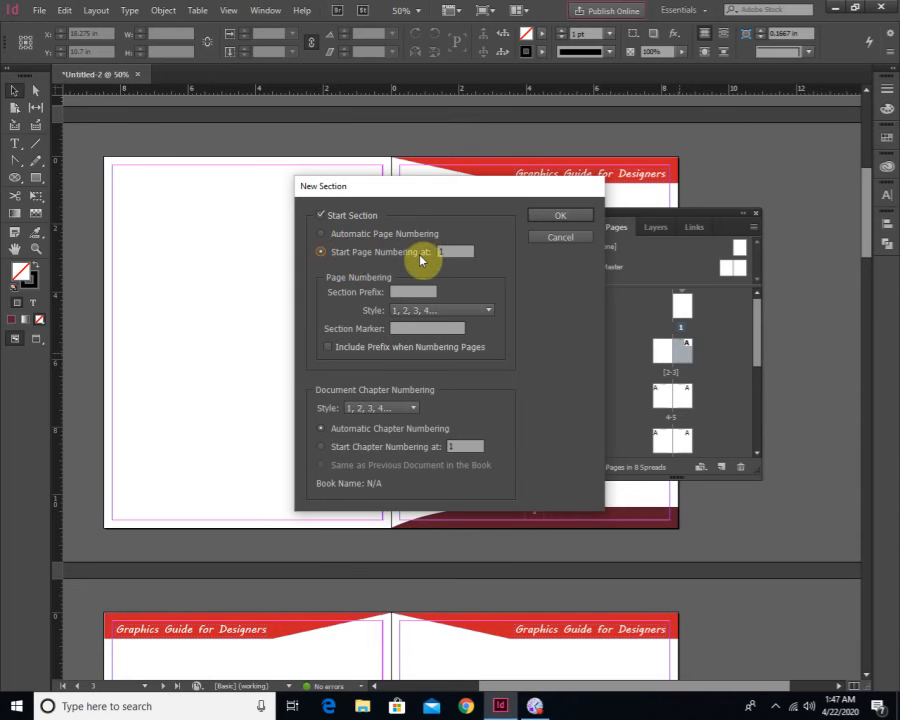
{"action": "left_click", "coordinate": [553, 218]}
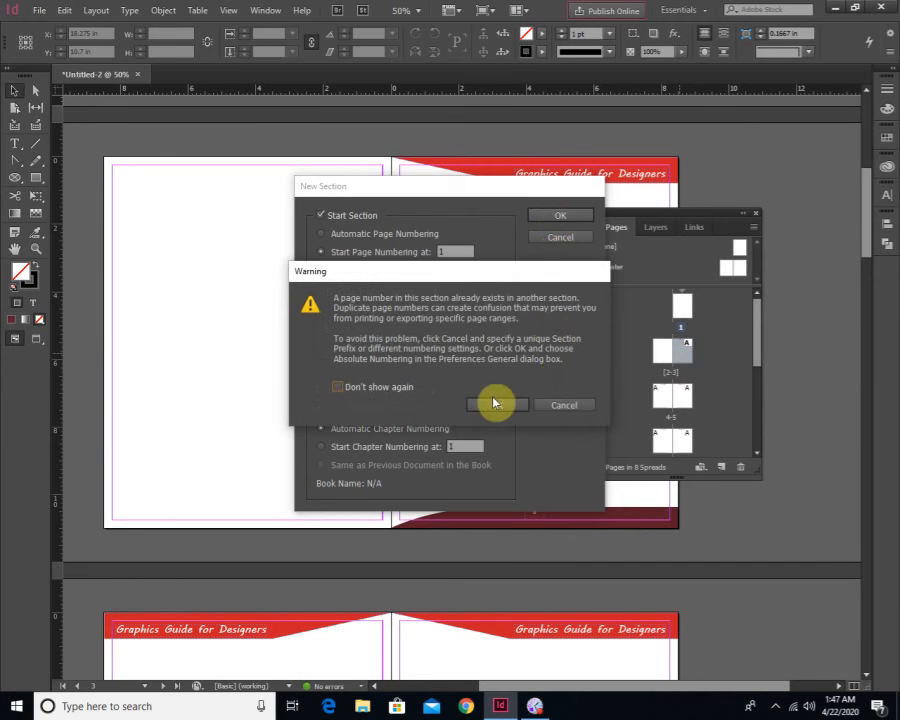
{"action": "left_click", "coordinate": [490, 408]}
Check the footer page numbers across the renumbered spreads and return to the blank cover page
{"action": "scroll", "coordinate": [430, 494], "scroll_direction": "down", "scroll_amount": 5}
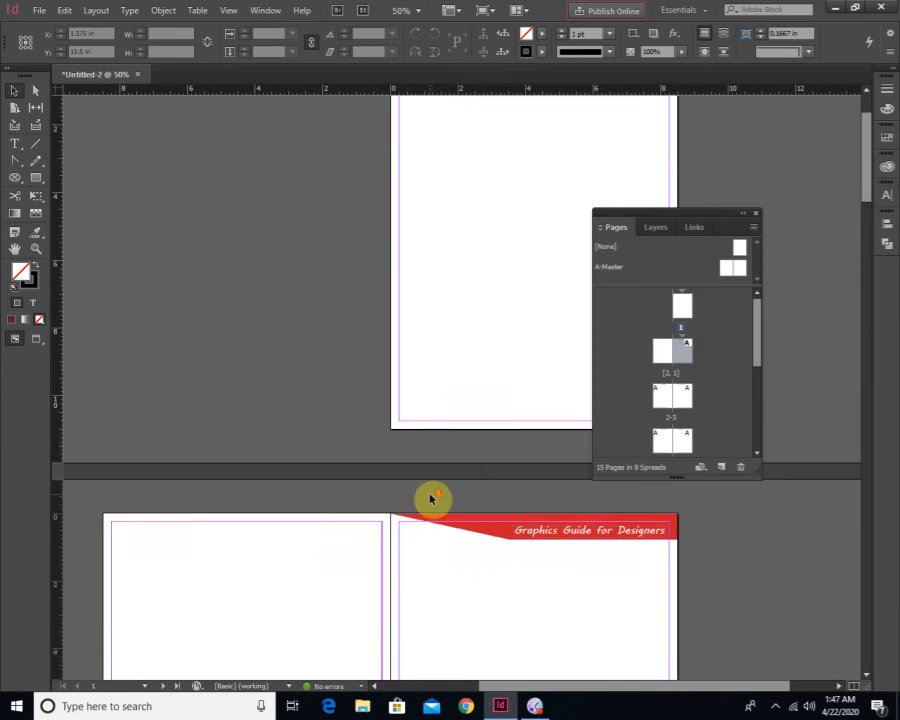
{"action": "scroll", "coordinate": [542, 545], "scroll_direction": "down", "scroll_amount": 5}
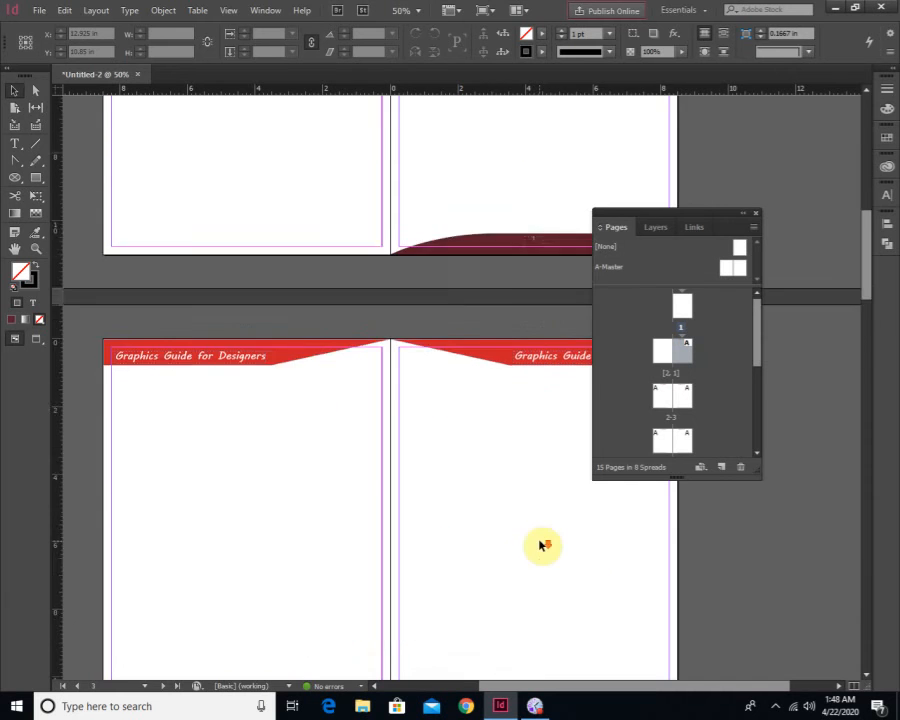
{"action": "scroll", "coordinate": [540, 545], "scroll_direction": "down", "scroll_amount": 5}
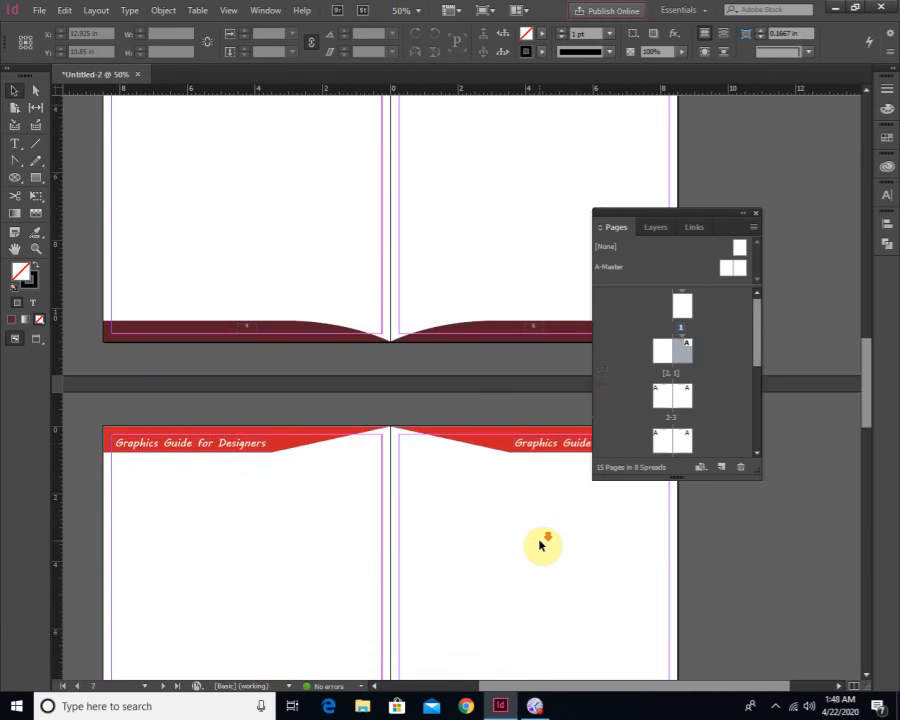
{"action": "scroll", "coordinate": [540, 545], "scroll_direction": "down", "scroll_amount": 5}
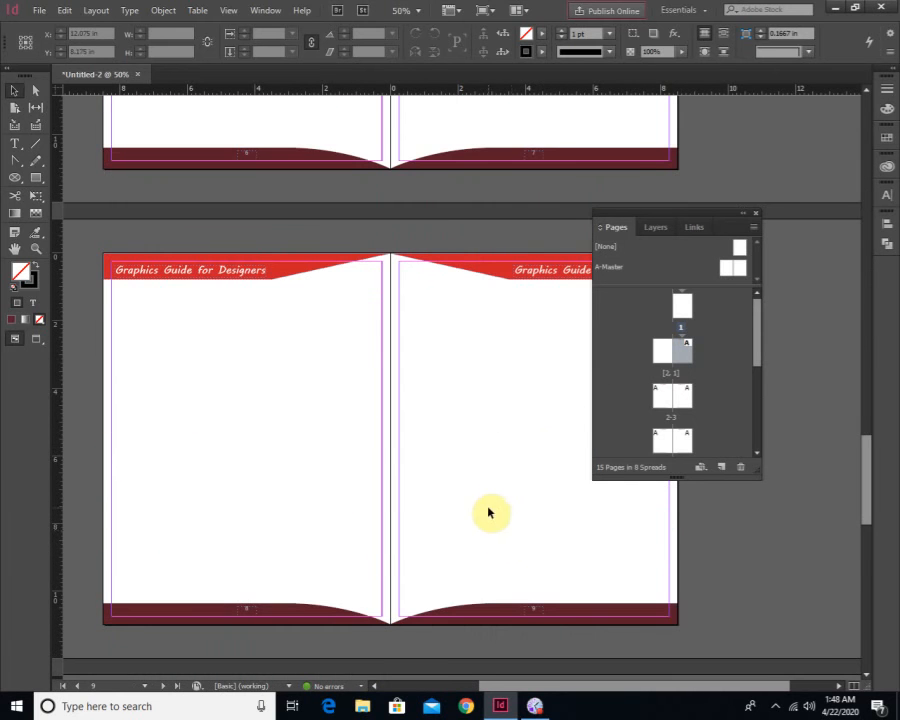
{"action": "scroll", "coordinate": [488, 508], "scroll_direction": "down", "scroll_amount": 2}
{"action": "scroll", "coordinate": [488, 508], "scroll_direction": "down", "scroll_amount": 12}
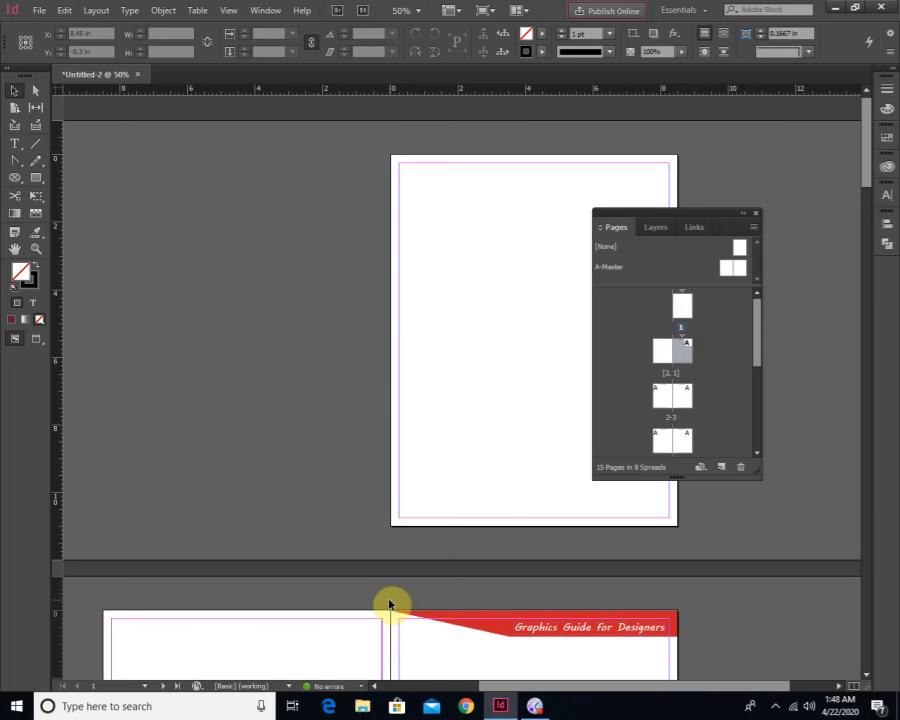
{"action": "key", "text": "space"}
{"action": "left_click_drag", "start_coordinate": [424, 450], "coordinate": [321, 394]}
{"action": "left_click_drag", "start_coordinate": [268, 526], "coordinate": [239, 486]}
{"action": "left_click_drag", "start_coordinate": [289, 342], "coordinate": [295, 464]}
{"action": "left_click", "coordinate": [360, 247]}
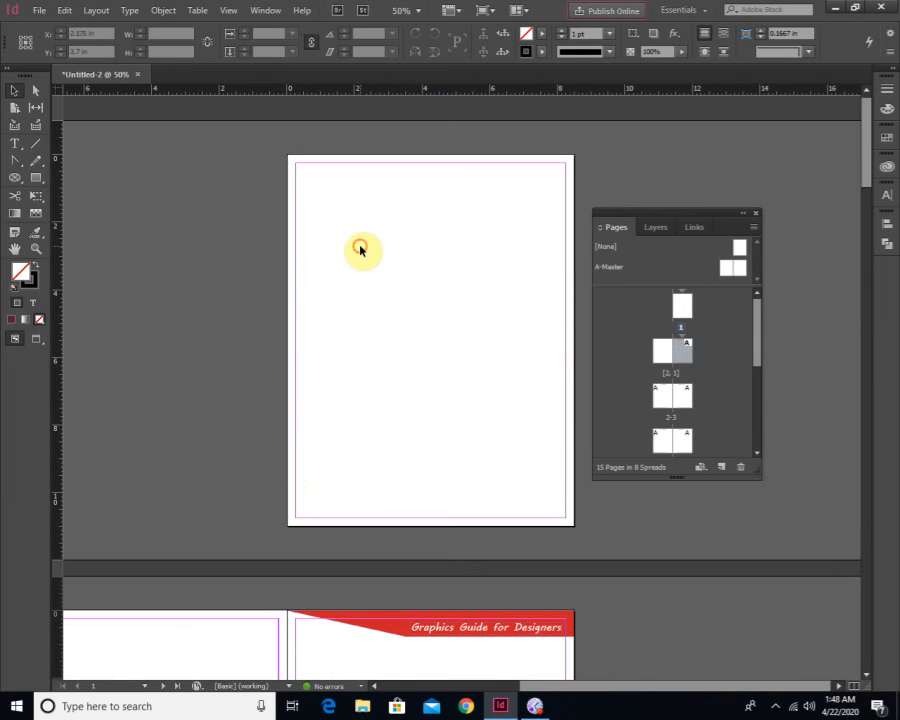
Draw a rectangle frame of 8.5 × 11 in covering the whole cover page
{"action": "double_click", "coordinate": [682, 306]}
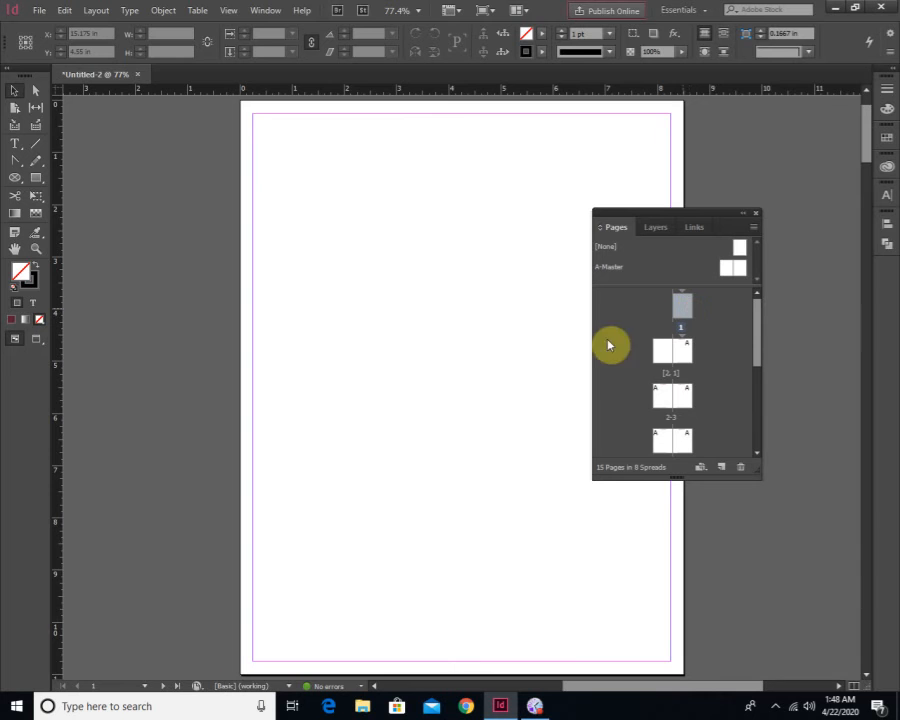
{"action": "left_click", "coordinate": [476, 378], "text": "ctrl+alt"}
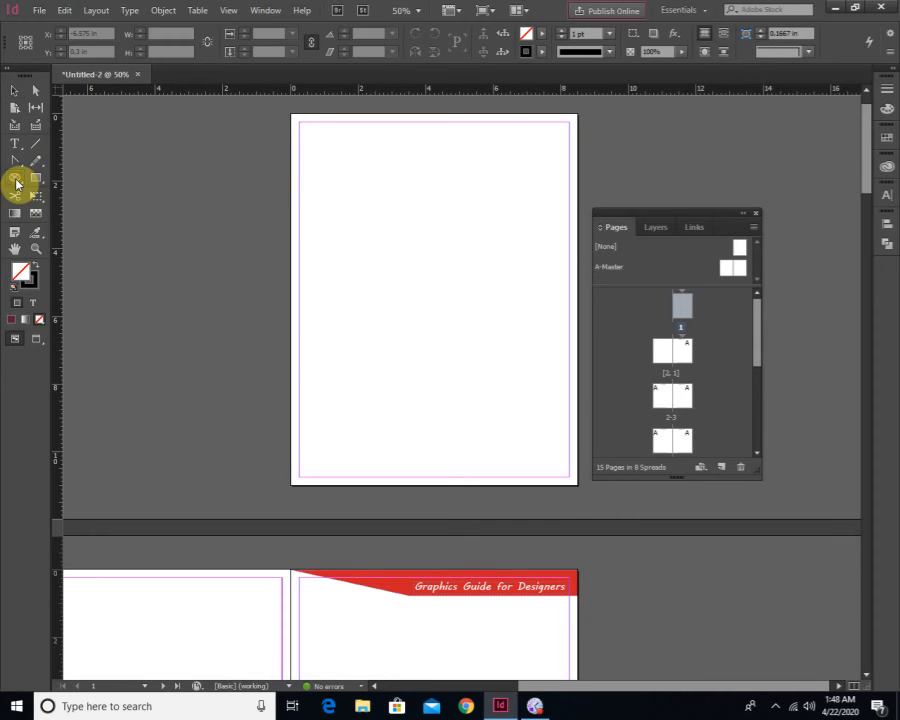
{"action": "left_click_drag", "start_coordinate": [16, 183], "coordinate": [62, 178]}
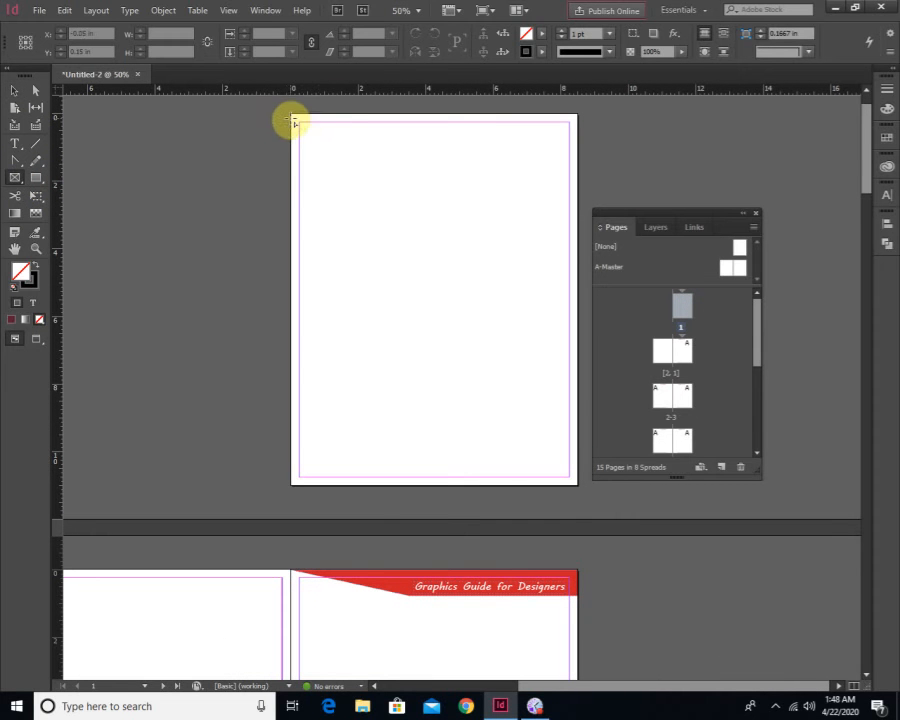
{"action": "left_click_drag", "start_coordinate": [292, 116], "coordinate": [577, 486]}
Place the Magazine Title 2 image from the Lecture folder into the cover frame, and delete the filled frame
{"action": "left_click", "coordinate": [38, 11]}
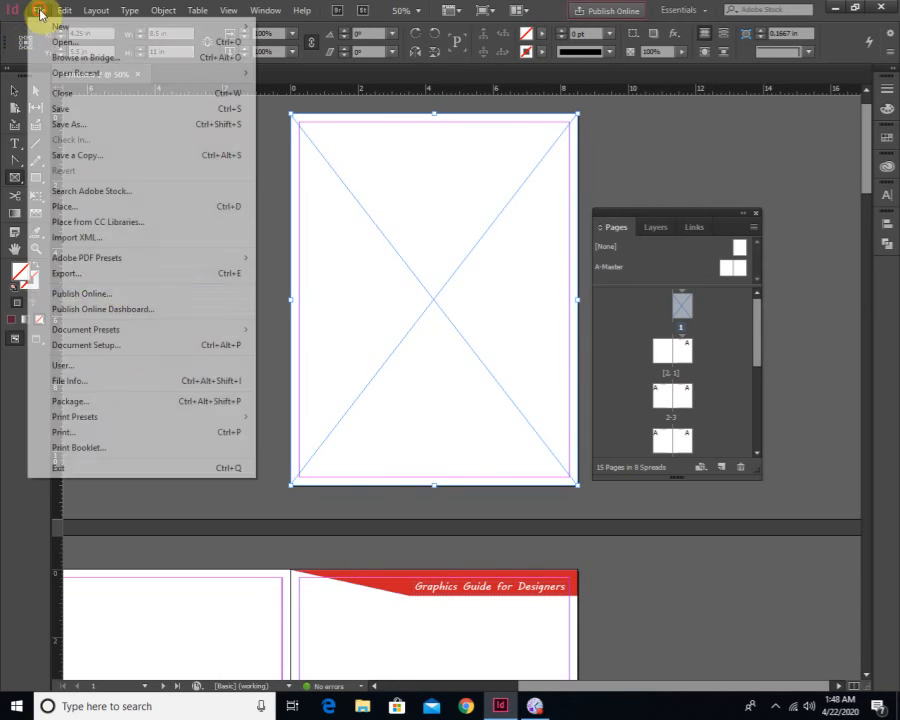
{"action": "left_click", "coordinate": [88, 206]}
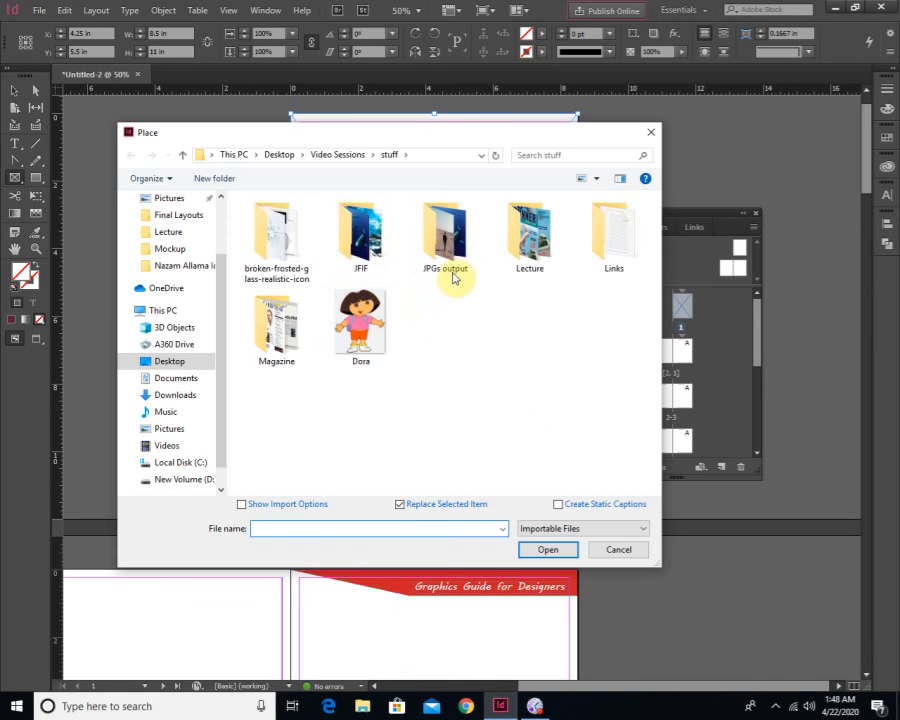
{"action": "double_click", "coordinate": [502, 243]}
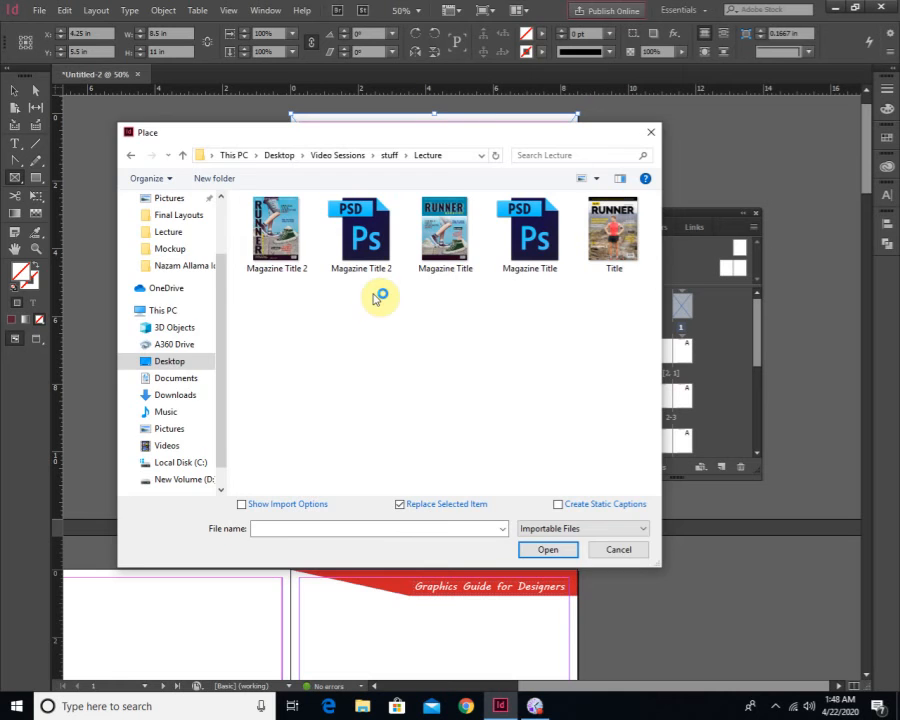
{"action": "double_click", "coordinate": [274, 240]}
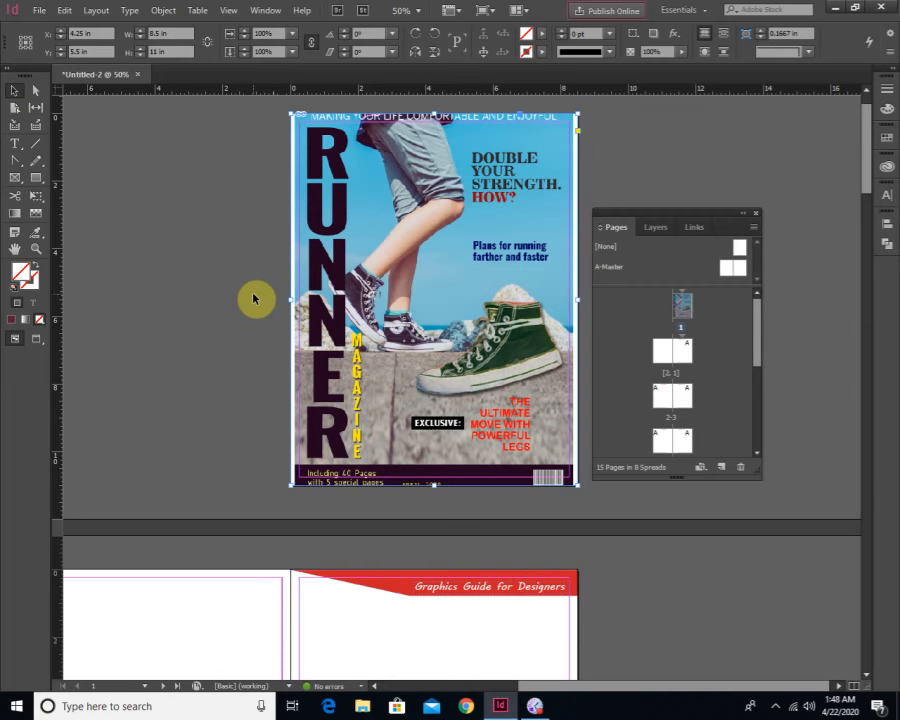
{"action": "key", "text": "Delete"}
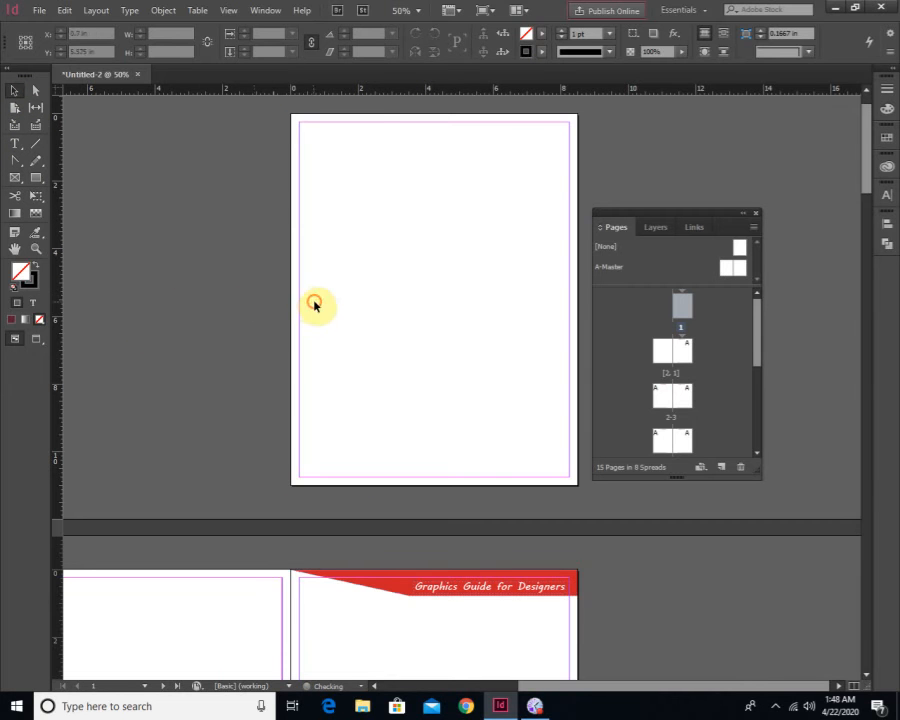
Change the document's page size from Letter to A4 with the preview turned on
{"action": "left_click", "coordinate": [97, 12]}
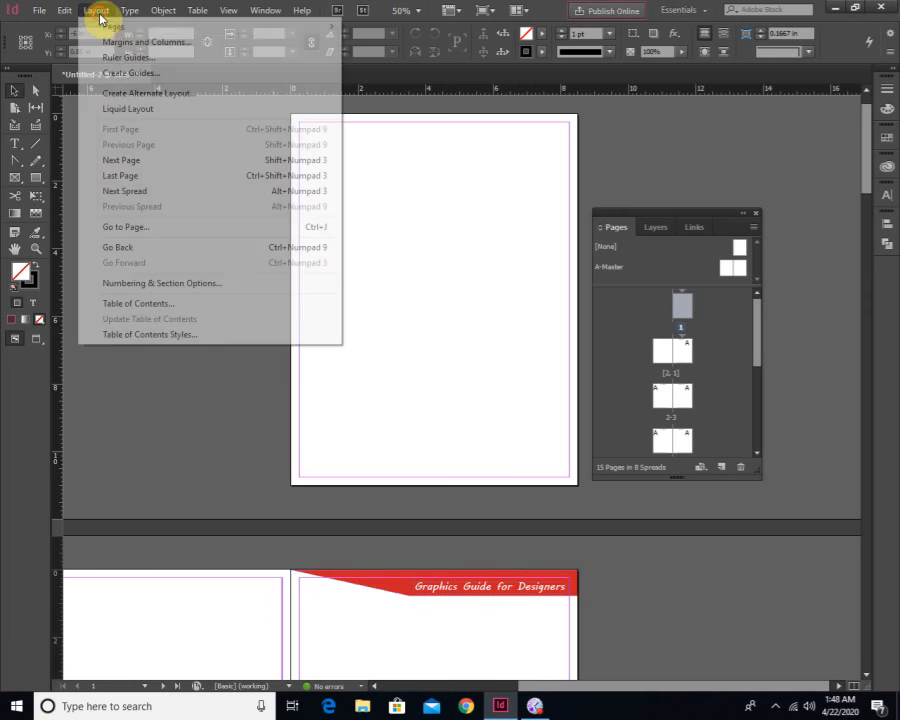
{"action": "mouse_move", "coordinate": [99, 28]}
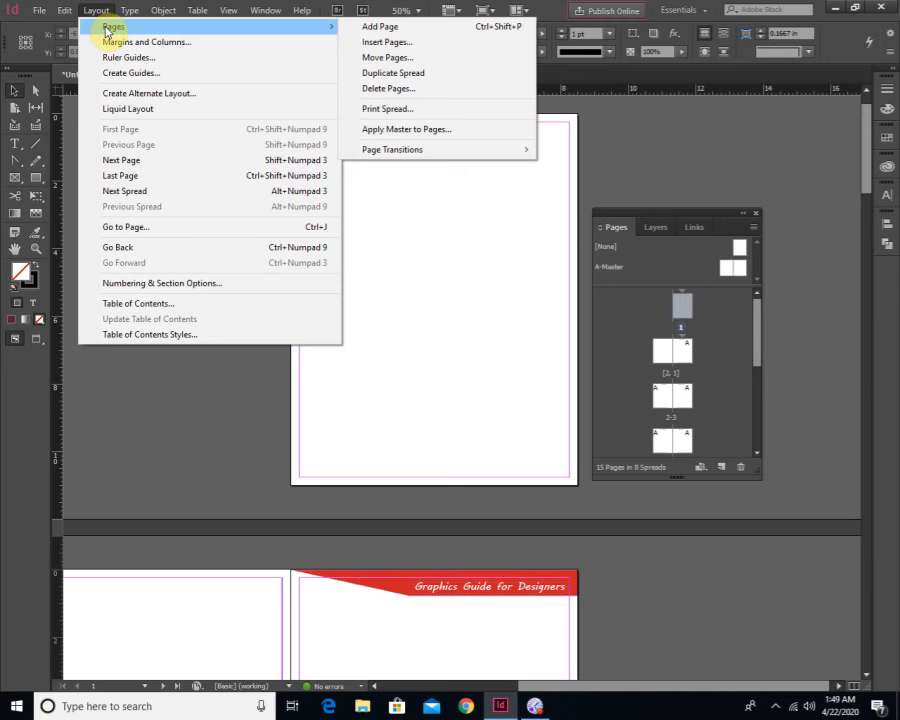
{"action": "mouse_move", "coordinate": [37, 11]}
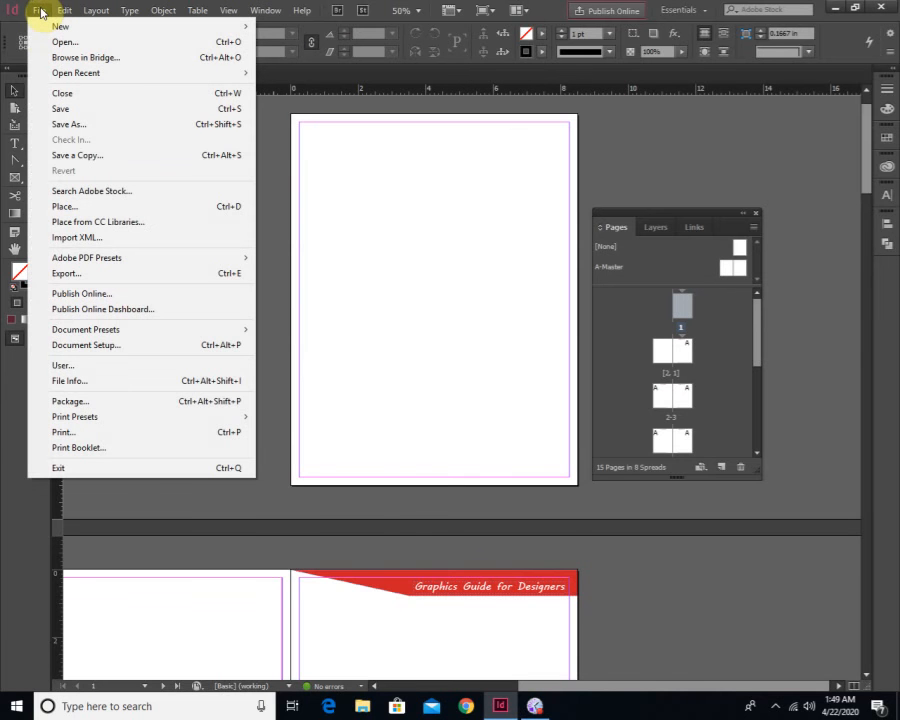
{"action": "left_click", "coordinate": [113, 356]}
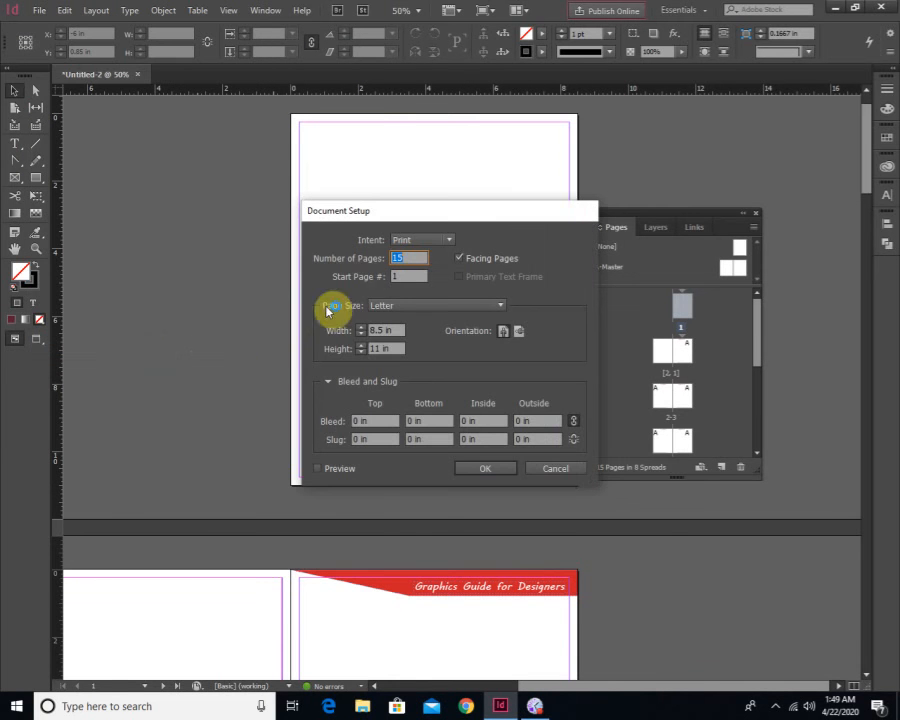
{"action": "left_click_drag", "start_coordinate": [409, 219], "coordinate": [182, 144]}
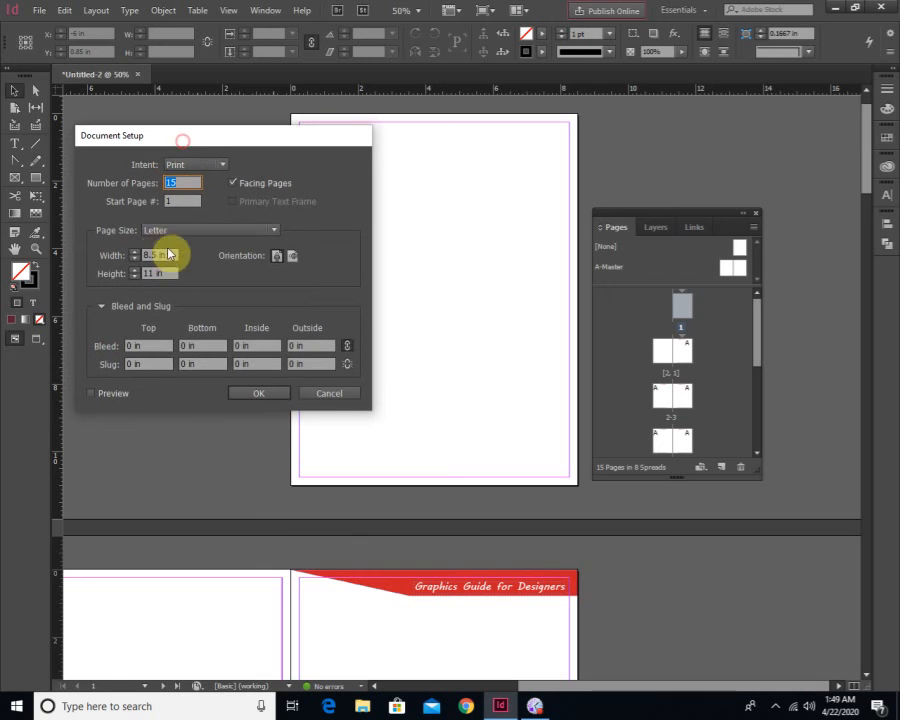
{"action": "left_click", "coordinate": [92, 393]}
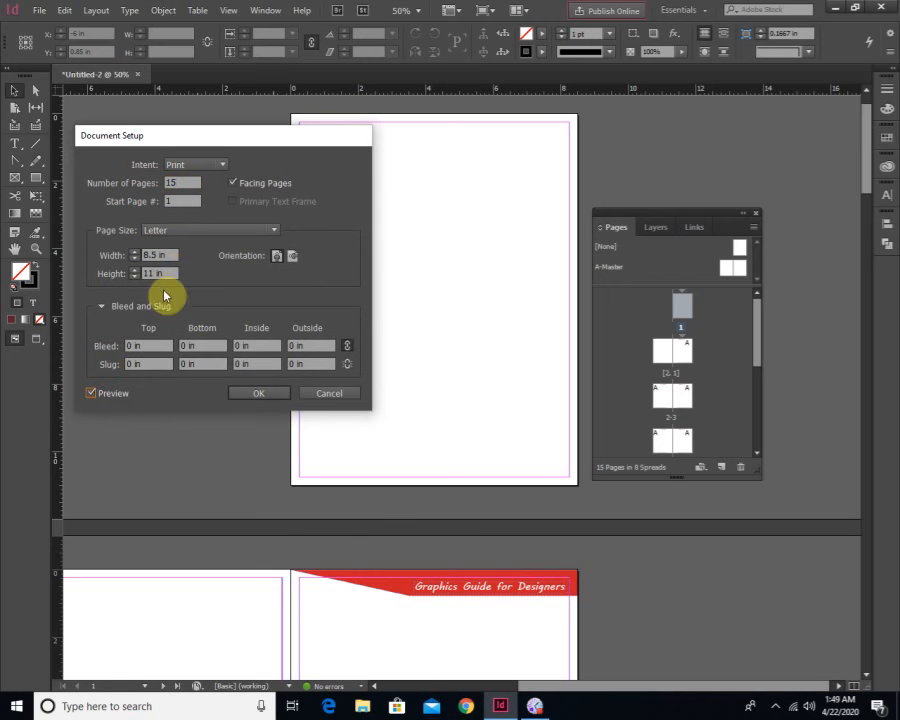
{"action": "left_click", "coordinate": [170, 231]}
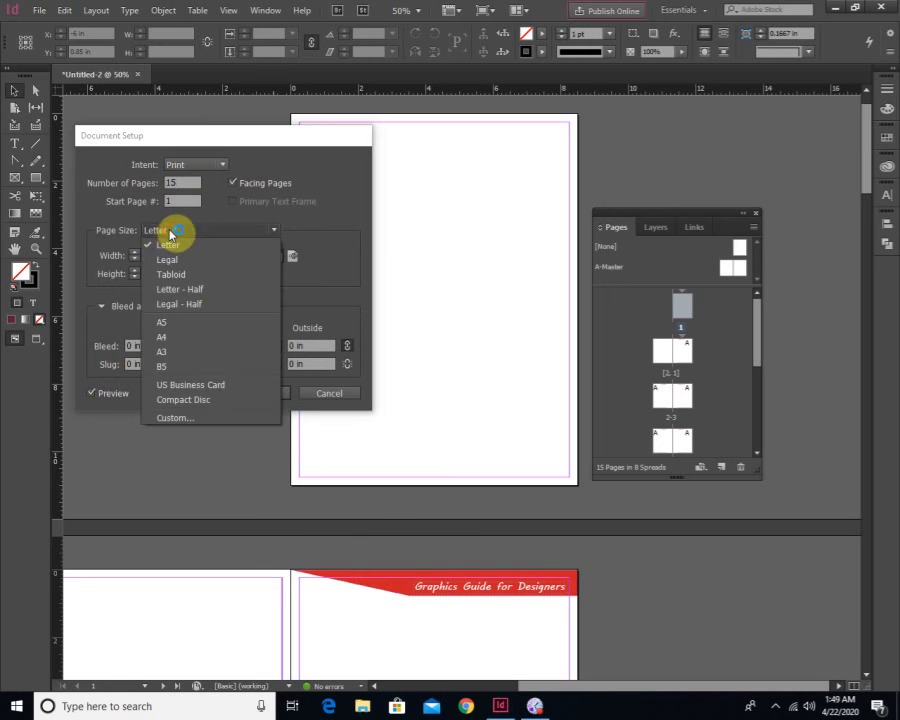
{"action": "left_click", "coordinate": [175, 339]}
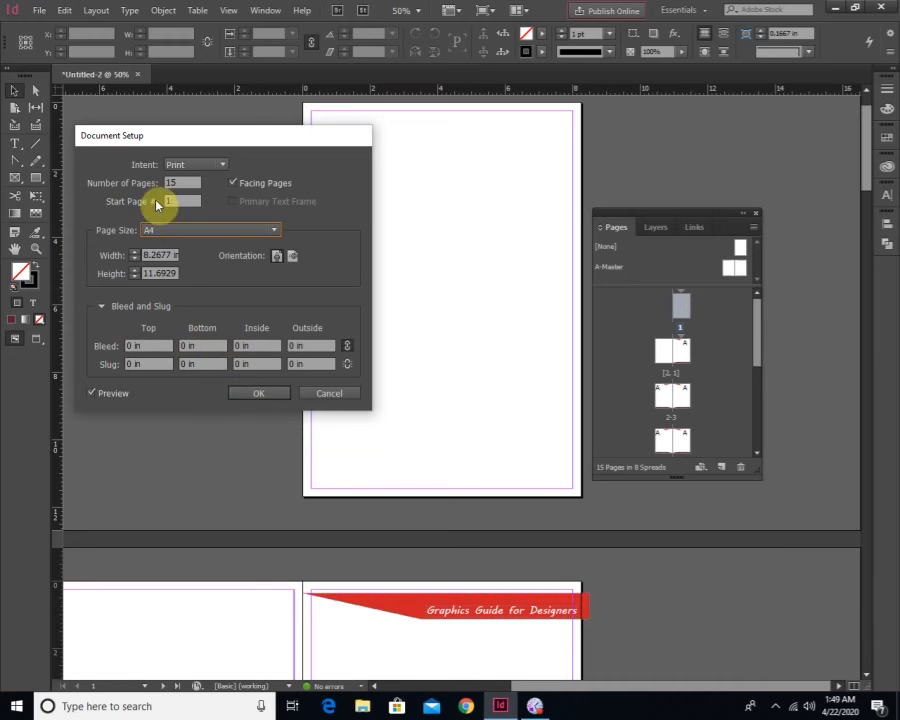
{"action": "left_click", "coordinate": [256, 397]}
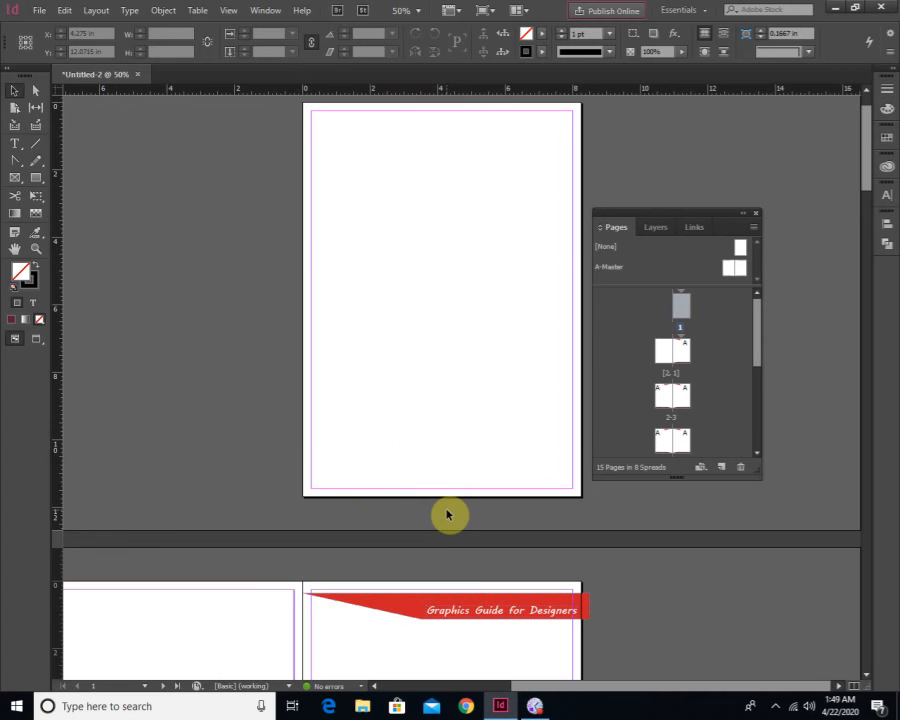
On A-Master, move the left page's red header and title flush to the page's top-left corner and trim the shape's inner end to the spine
{"action": "scroll", "coordinate": [412, 444], "scroll_direction": "down", "scroll_amount": 10}
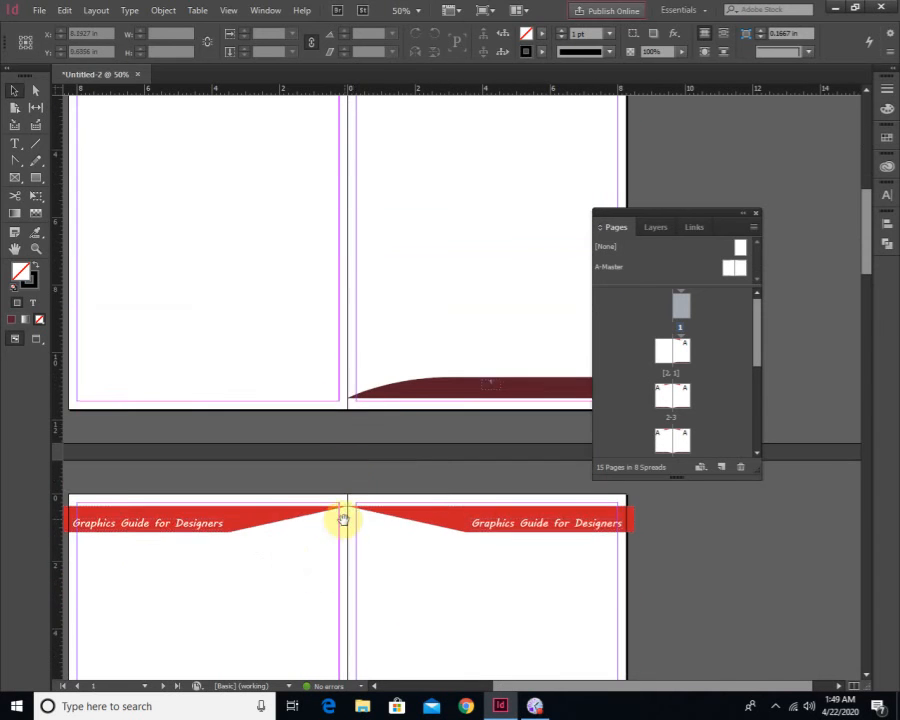
{"action": "left_click_drag", "start_coordinate": [343, 520], "coordinate": [439, 368]}
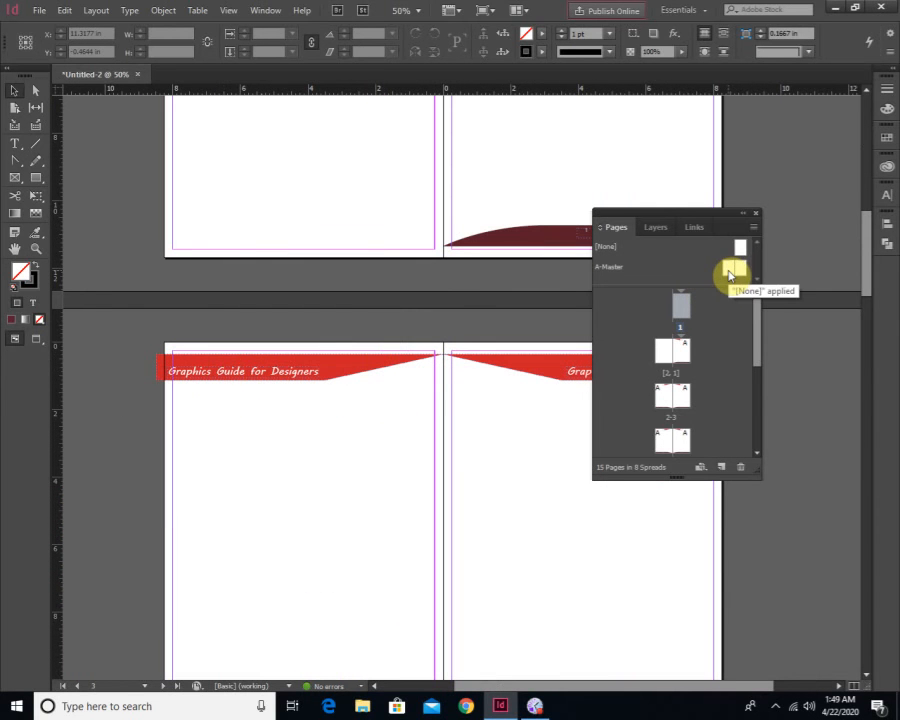
{"action": "double_click", "coordinate": [731, 272]}
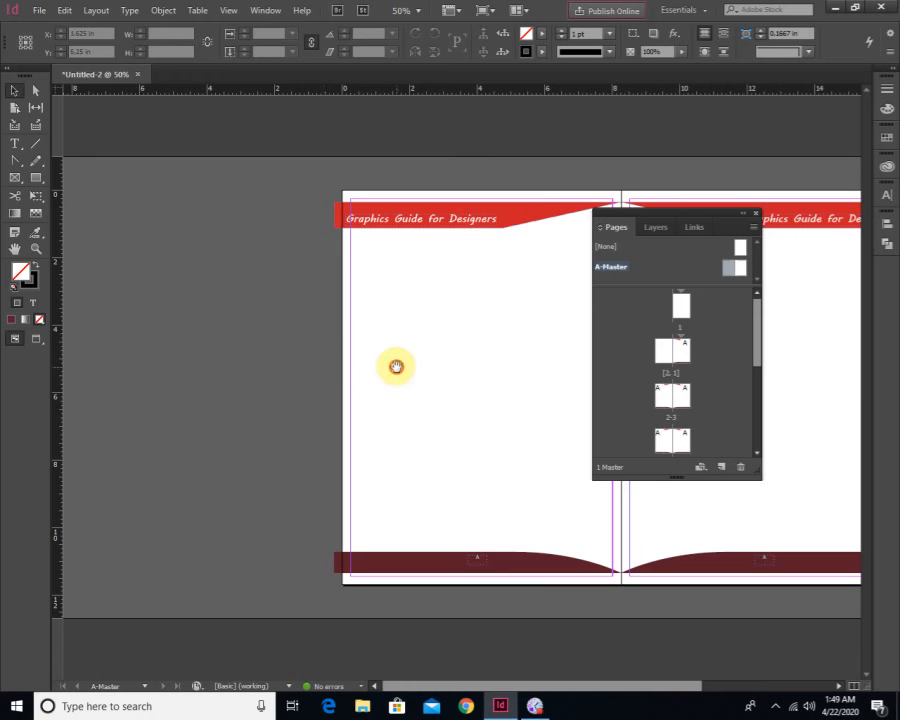
{"action": "left_click_drag", "start_coordinate": [396, 366], "coordinate": [232, 387]}
{"action": "left_click_drag", "start_coordinate": [124, 174], "coordinate": [444, 267]}
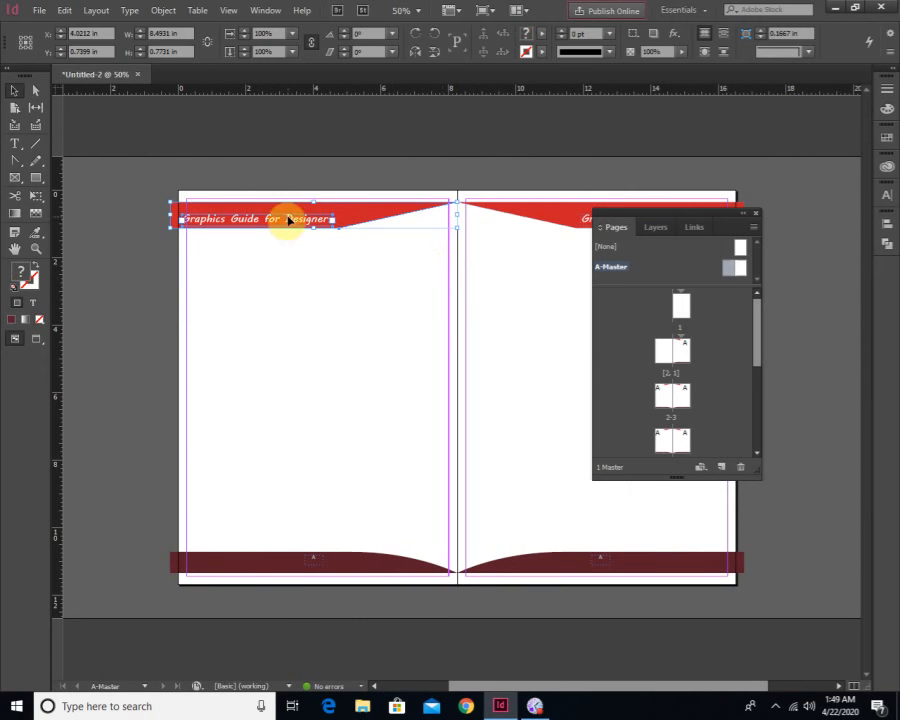
{"action": "mouse_move", "coordinate": [296, 222]}
{"action": "left_mouse_down"}
{"action": "mouse_move", "coordinate": [310, 206]}
{"action": "mouse_move", "coordinate": [301, 209]}
{"action": "left_mouse_up"}
{"action": "left_click", "coordinate": [397, 305]}
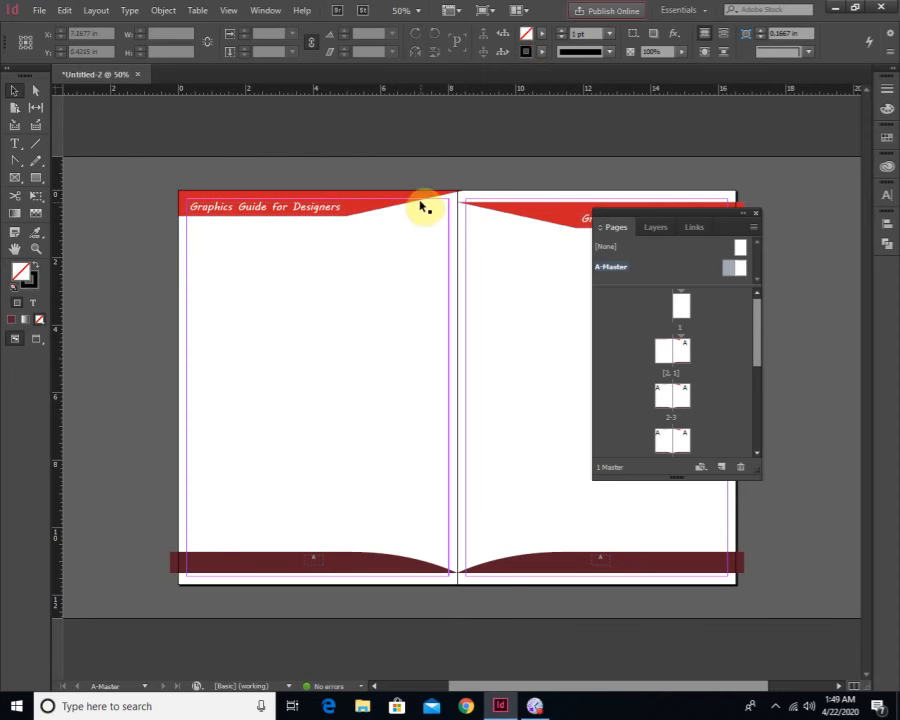
{"action": "left_click", "coordinate": [421, 206]}
{"action": "mouse_move", "coordinate": [463, 205]}
{"action": "left_mouse_down"}
{"action": "mouse_move", "coordinate": [472, 207]}
{"action": "mouse_move", "coordinate": [457, 207]}
{"action": "left_mouse_up"}
{"action": "left_click", "coordinate": [580, 176]}
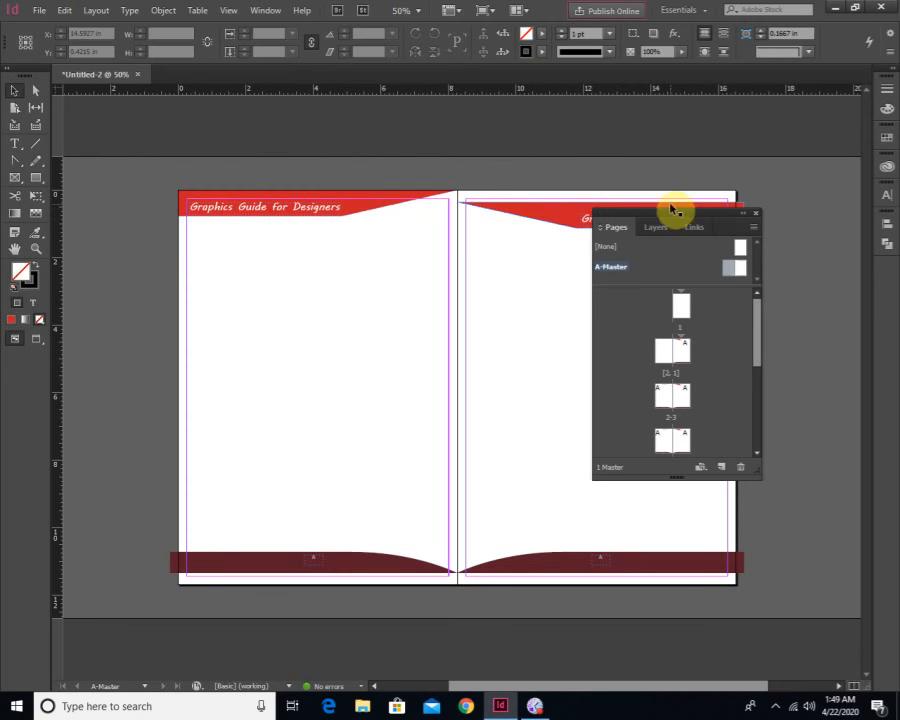
Move the right master page's header and title flush to the top-right corner and adjust the shape's inner end to the spine
{"action": "left_click_drag", "start_coordinate": [671, 218], "coordinate": [600, 343]}
{"action": "left_click", "coordinate": [635, 218]}
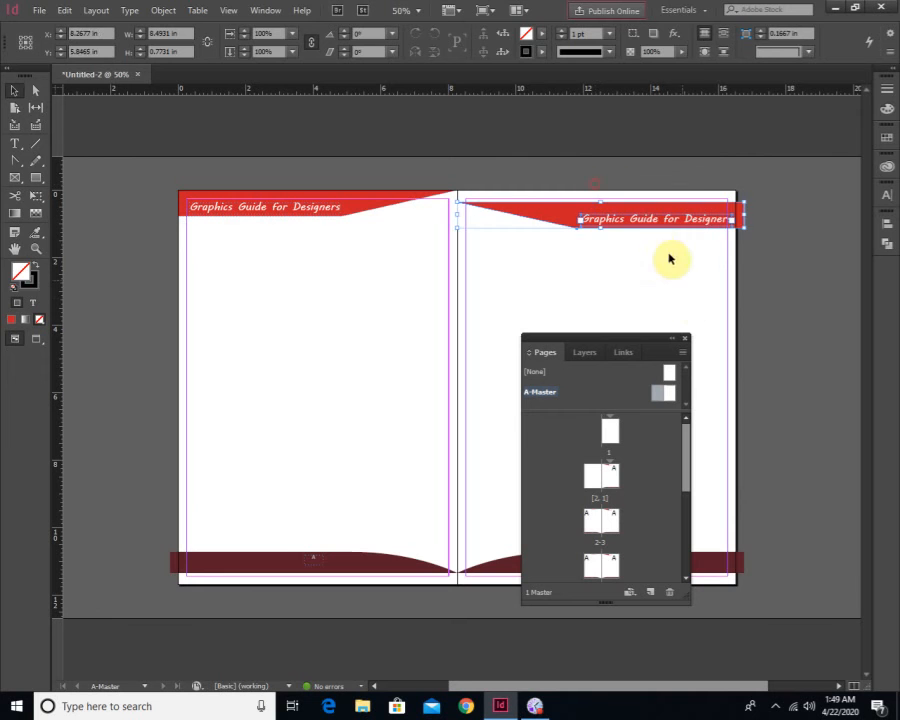
{"action": "left_click_drag", "start_coordinate": [659, 229], "coordinate": [646, 206]}
{"action": "left_click", "coordinate": [536, 267]}
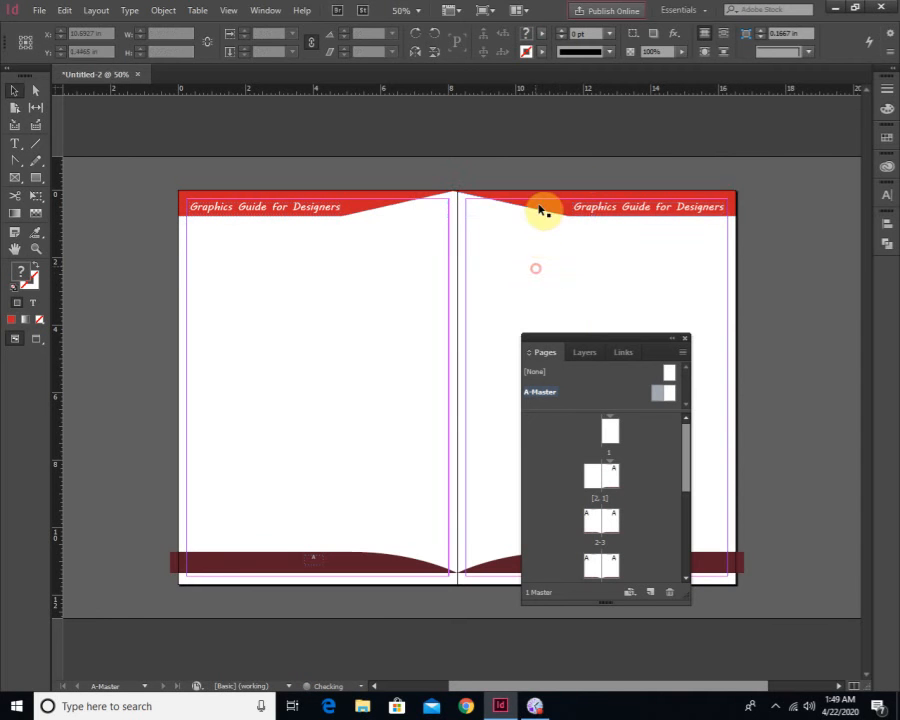
{"action": "left_click", "coordinate": [483, 205]}
{"action": "left_click_drag", "start_coordinate": [450, 202], "coordinate": [458, 204]}
{"action": "left_click", "coordinate": [516, 267]}
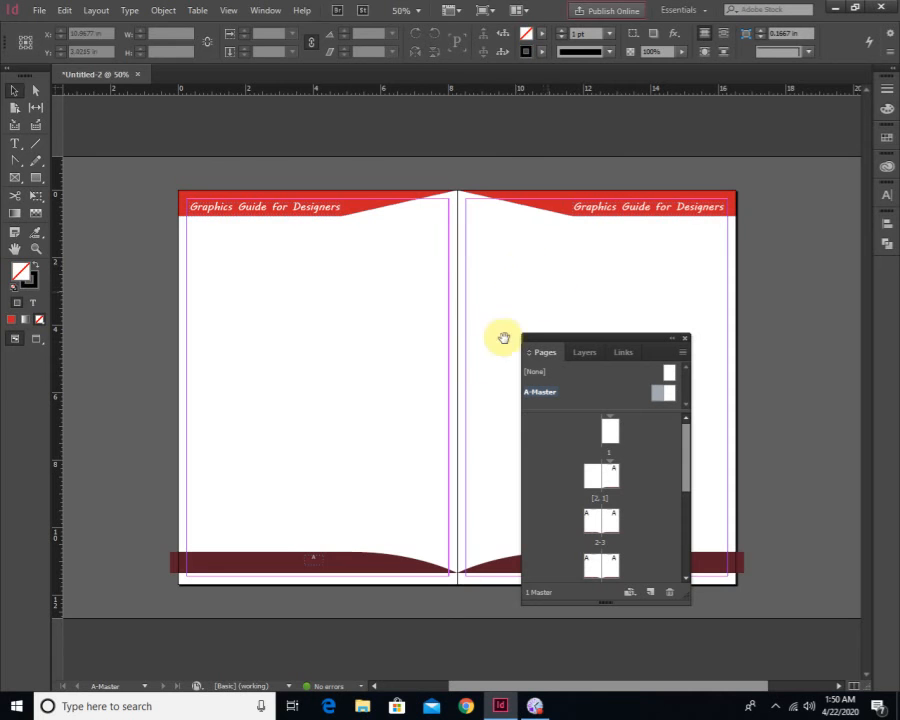
Move the left master page's footer and page number flush to the bottom-left corner and trim the shape's inner end to the spine
{"action": "mouse_move", "coordinate": [474, 157]}
{"action": "left_mouse_down"}
{"action": "mouse_move", "coordinate": [504, 157]}
{"action": "mouse_move", "coordinate": [480, 160]}
{"action": "left_mouse_up"}
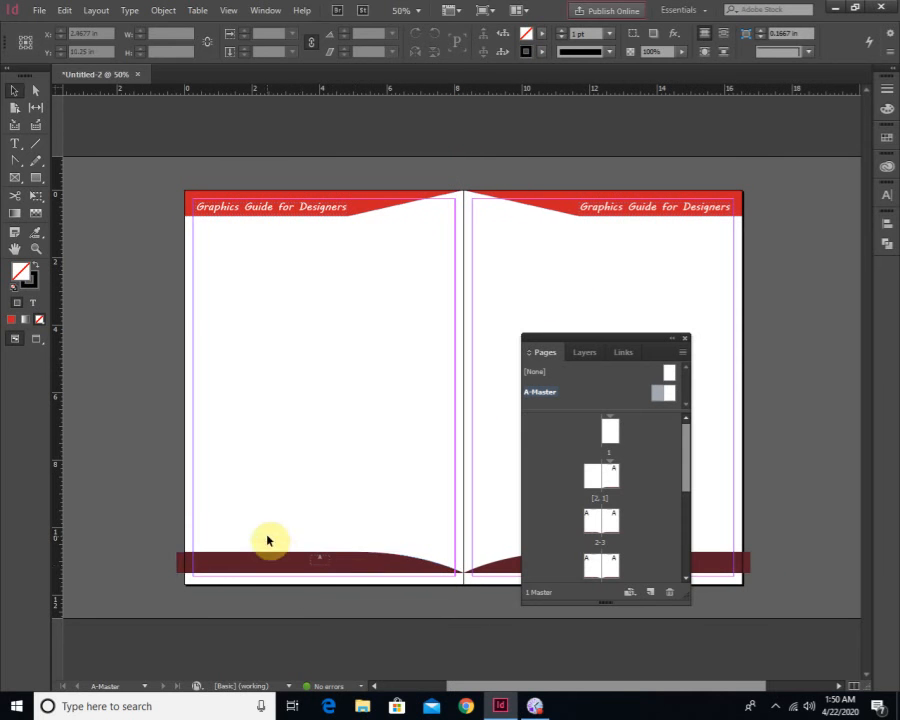
{"action": "mouse_move", "coordinate": [267, 537]}
{"action": "left_mouse_down"}
{"action": "mouse_move", "coordinate": [340, 585]}
{"action": "mouse_move", "coordinate": [376, 573]}
{"action": "mouse_move", "coordinate": [375, 582]}
{"action": "left_mouse_up"}
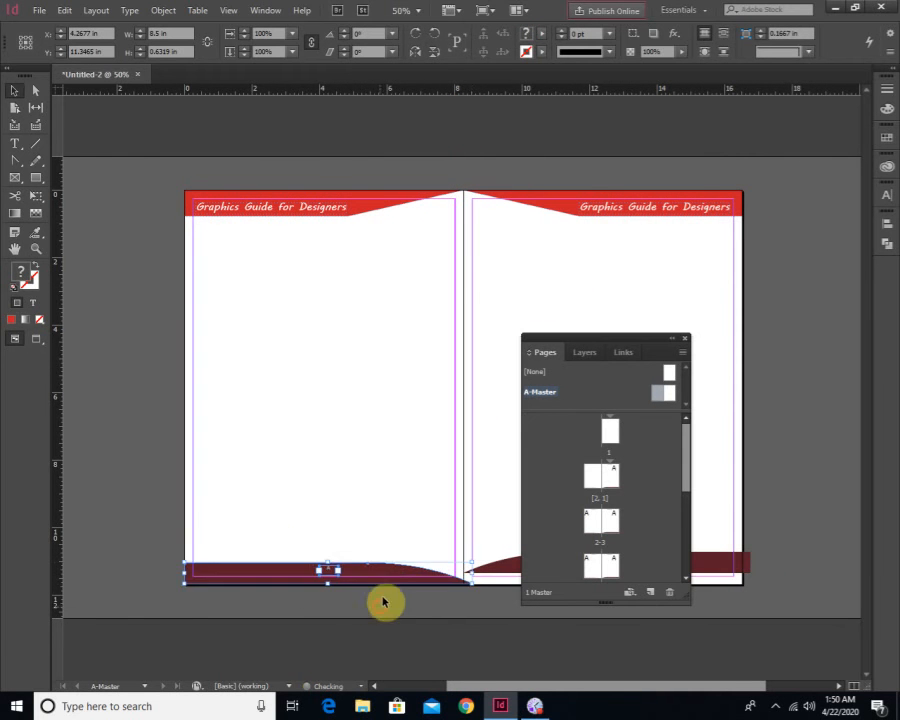
{"action": "left_click", "coordinate": [384, 601]}
{"action": "left_click", "coordinate": [402, 577]}
{"action": "mouse_move", "coordinate": [468, 571]}
{"action": "left_mouse_down"}
{"action": "mouse_move", "coordinate": [488, 577]}
{"action": "mouse_move", "coordinate": [463, 572]}
{"action": "left_mouse_up"}
{"action": "left_click", "coordinate": [506, 498]}
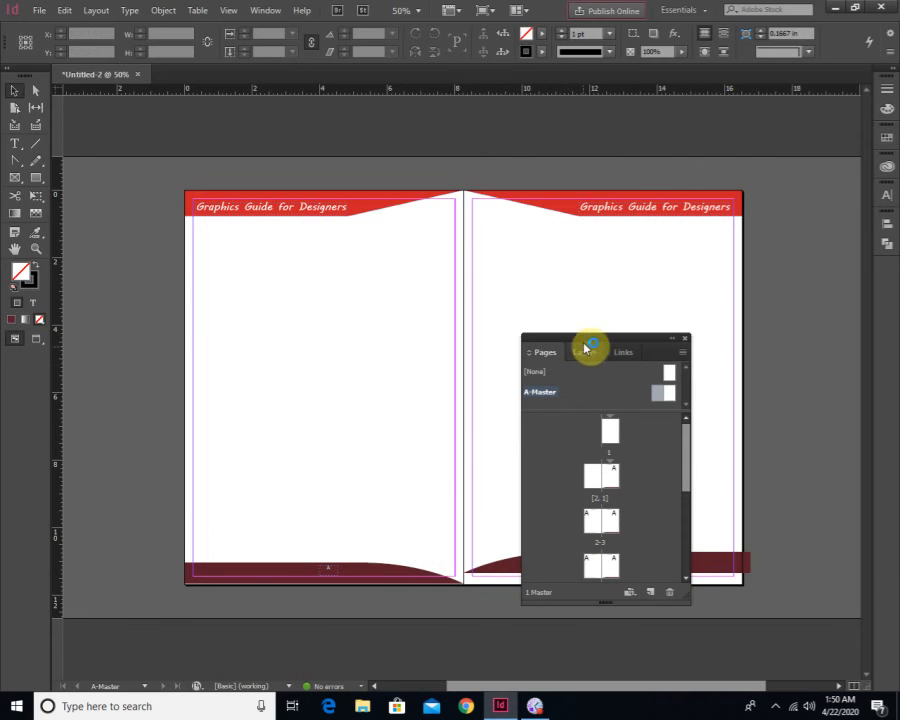
Move the right master page's footer and page number flush to the bottom-right corner and trim the shape's inner end to the spine
{"action": "left_click_drag", "start_coordinate": [582, 340], "coordinate": [238, 243]}
{"action": "left_click_drag", "start_coordinate": [574, 524], "coordinate": [670, 585]}
{"action": "left_click", "coordinate": [507, 512]}
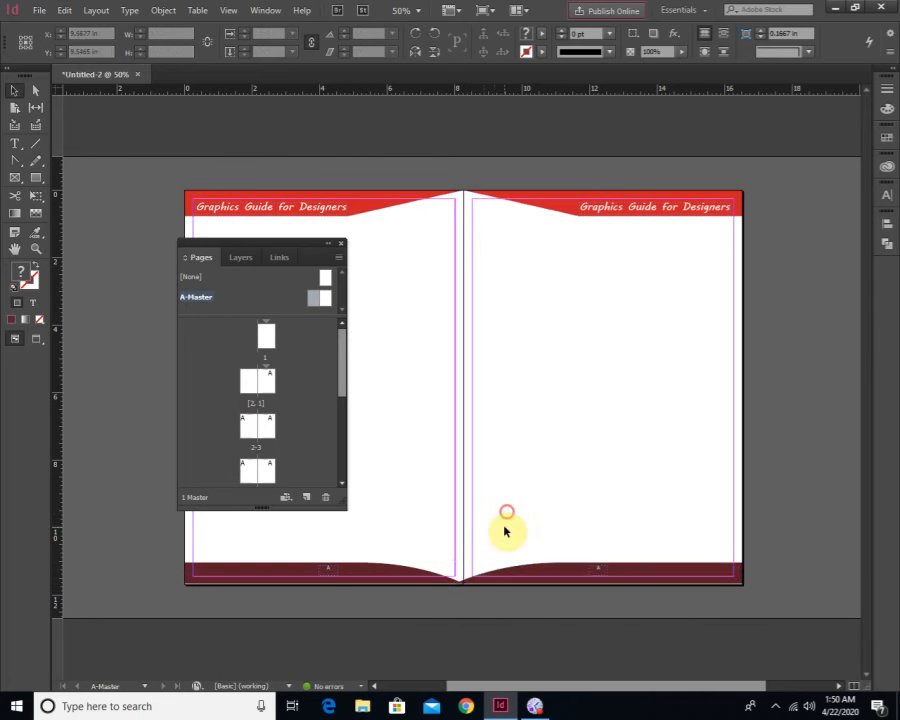
{"action": "left_click", "coordinate": [452, 579]}
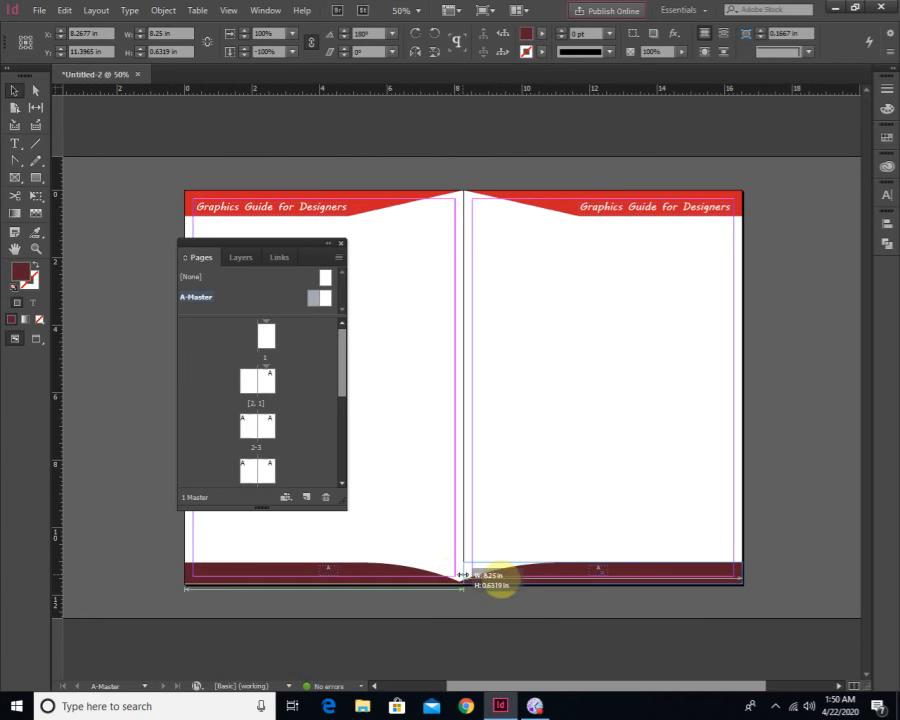
{"action": "left_click", "coordinate": [560, 596]}
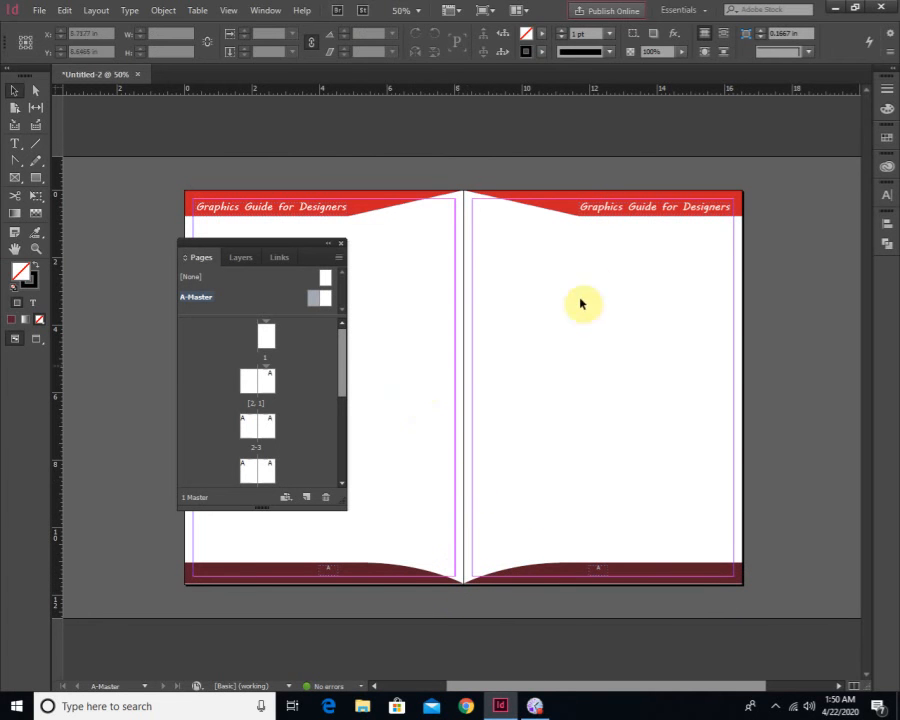
Check the adjusted headers and footers across the document spreads and return to the blank cover page
{"action": "double_click", "coordinate": [266, 380]}
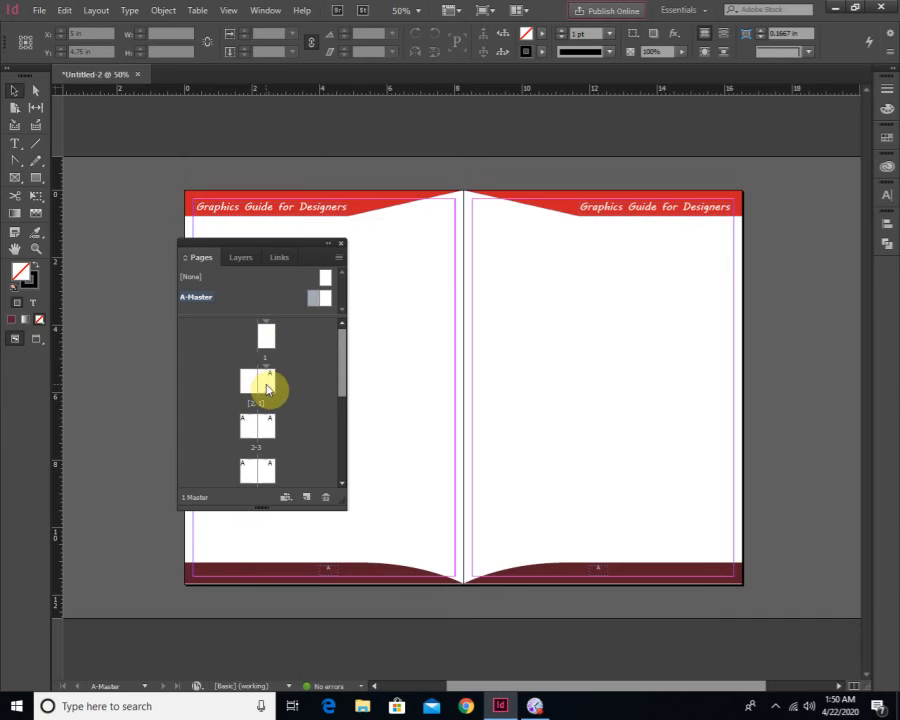
{"action": "left_click", "coordinate": [488, 399], "text": "alt"}
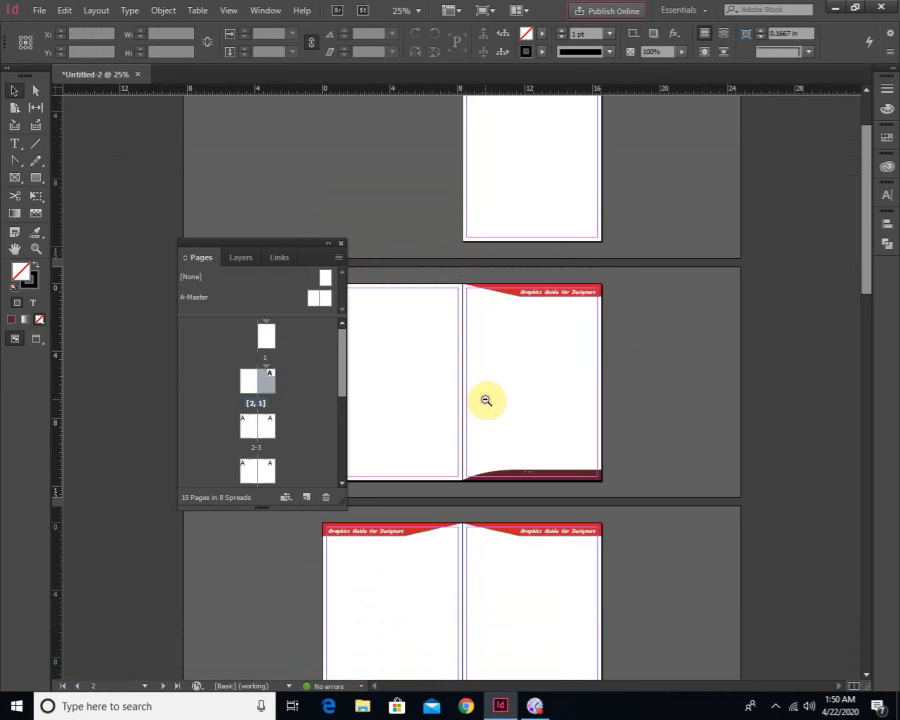
{"action": "left_click", "coordinate": [486, 400], "text": "alt"}
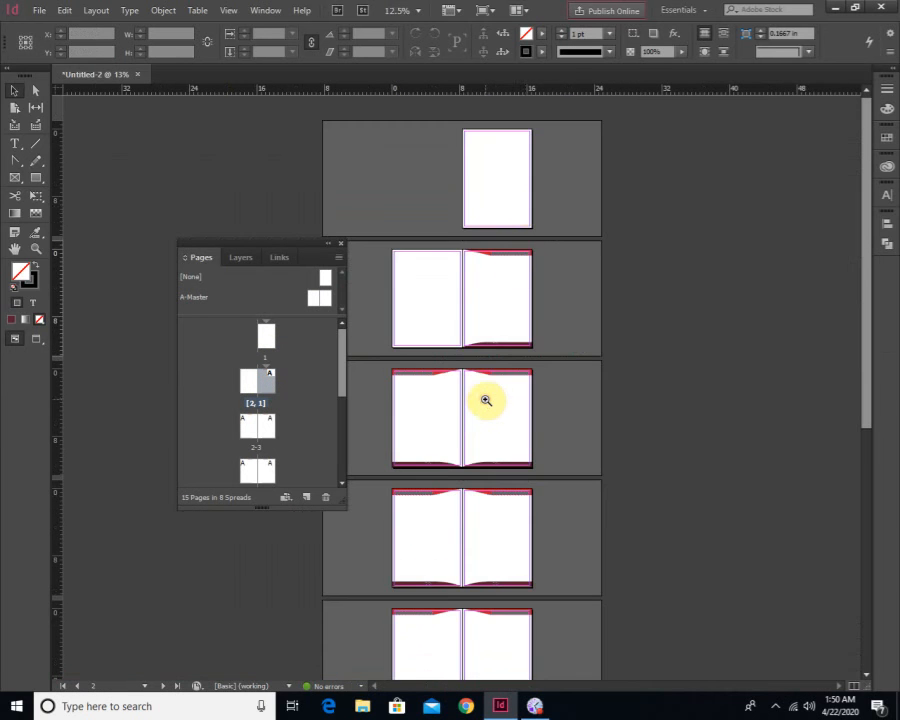
{"action": "left_click", "coordinate": [518, 178]}
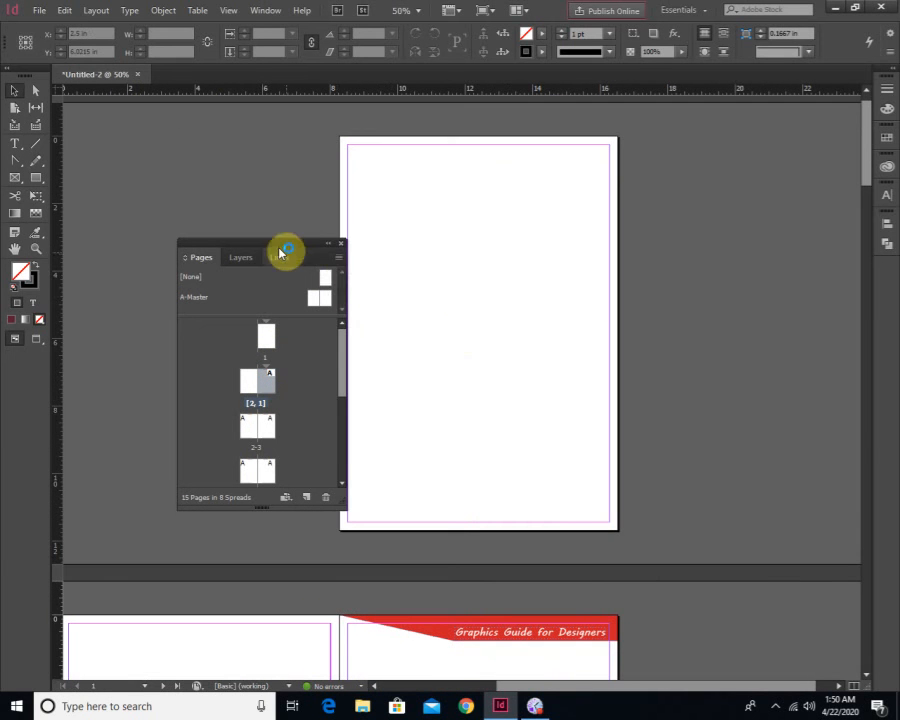
{"action": "left_click_drag", "start_coordinate": [279, 257], "coordinate": [248, 213]}
{"action": "left_click_drag", "start_coordinate": [250, 214], "coordinate": [753, 147]}
{"action": "left_click", "coordinate": [727, 150]}
{"action": "left_click", "coordinate": [700, 147]}
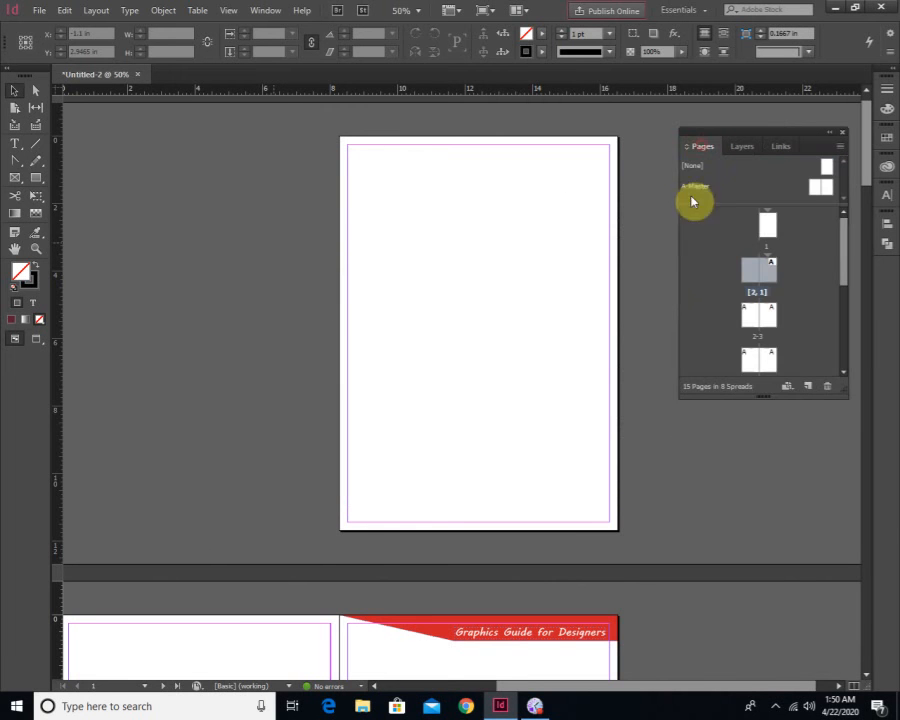
Draw an 8.2677 × 11.6929 in rectangle frame covering the whole cover page and place the Runner magazine cover image into it
{"action": "left_click", "coordinate": [15, 178]}
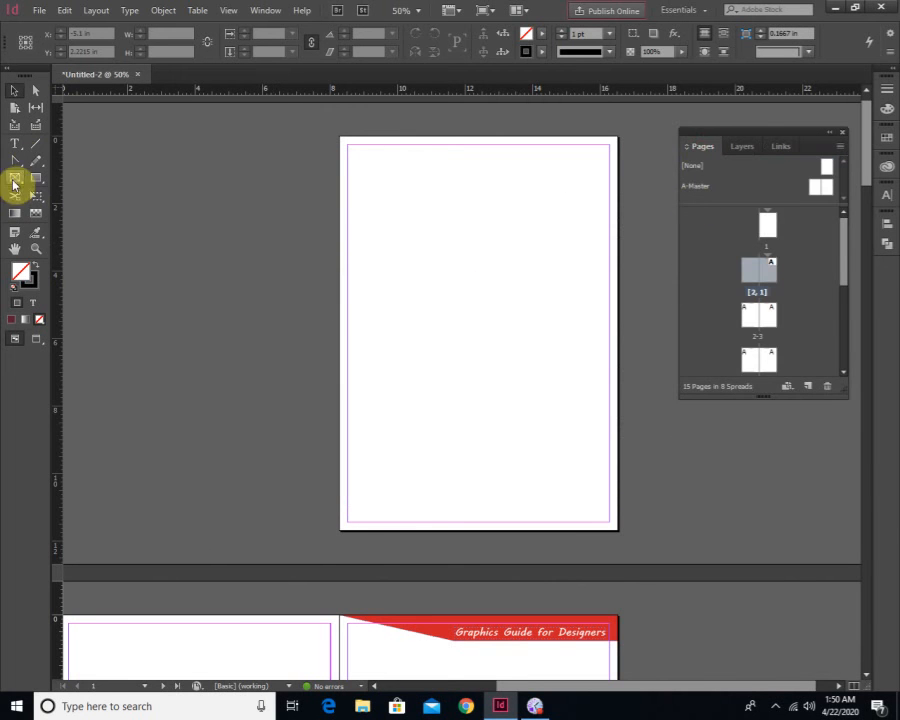
{"action": "left_click_drag", "start_coordinate": [340, 136], "coordinate": [618, 530]}
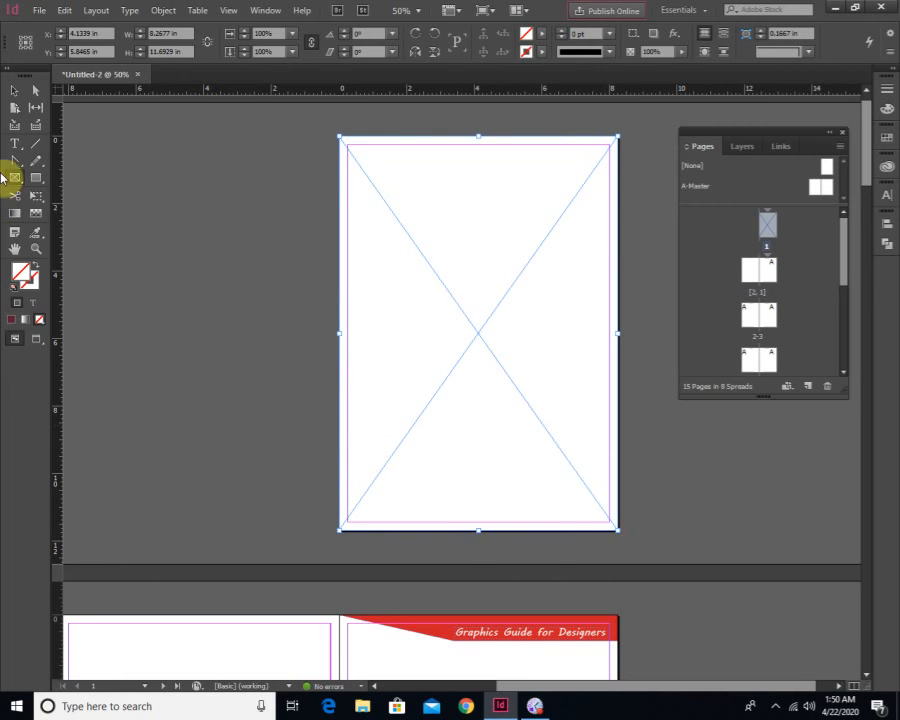
{"action": "left_click", "coordinate": [38, 10]}
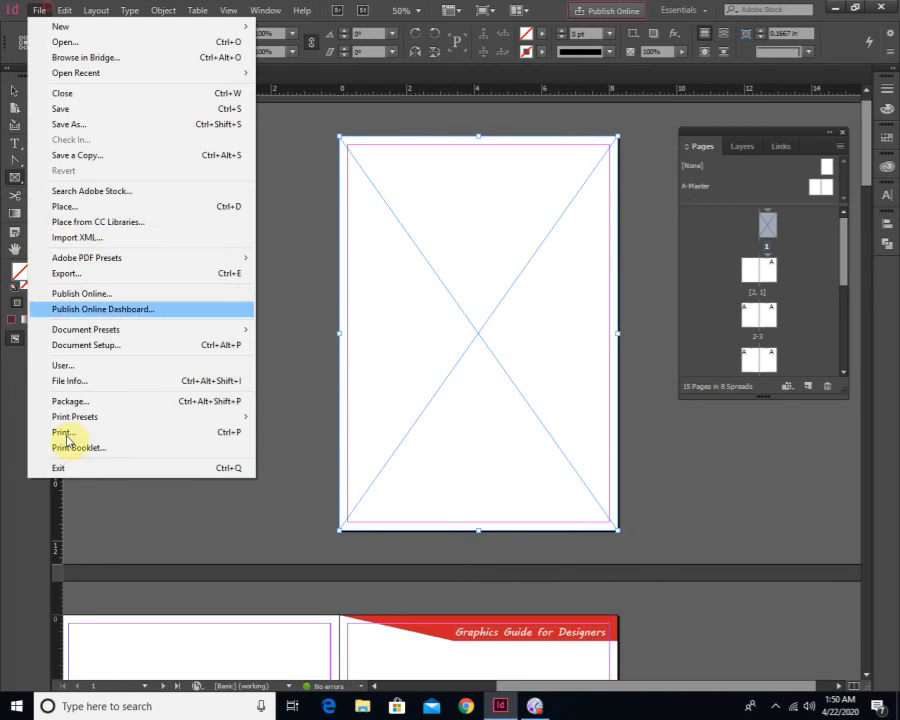
{"action": "left_click", "coordinate": [75, 207]}
{"action": "double_click", "coordinate": [295, 268]}
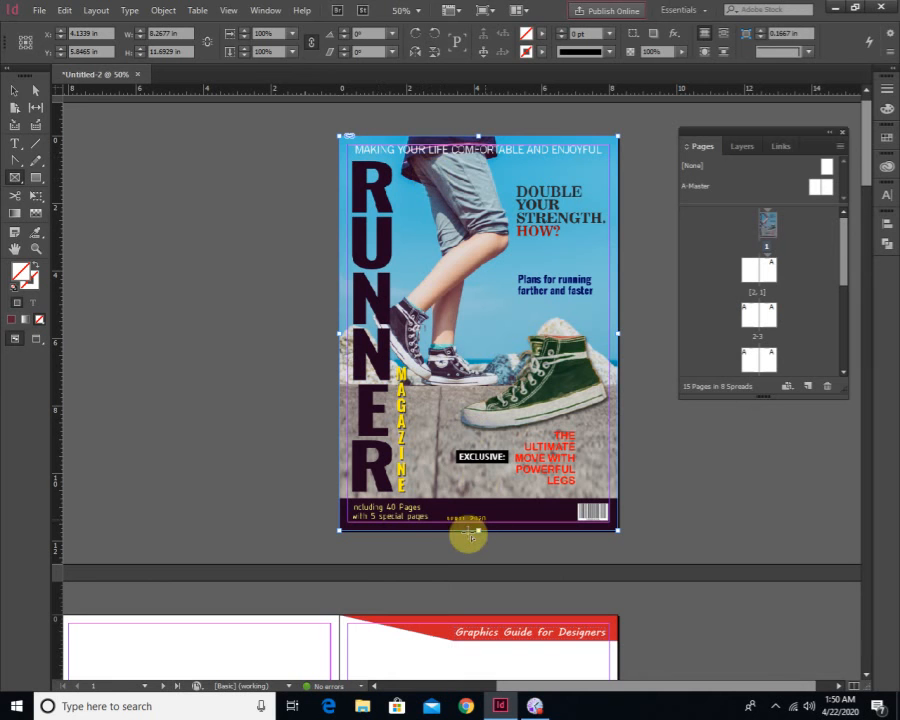
{"action": "left_click", "coordinate": [11, 90]}
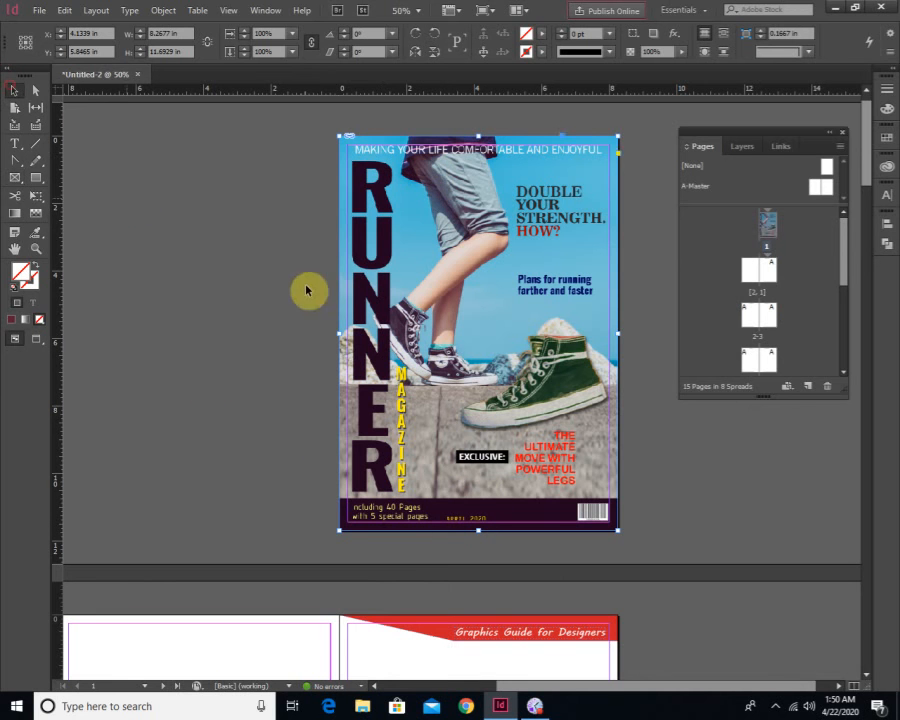
{"action": "scroll", "coordinate": [470, 490], "scroll_direction": "up", "scroll_amount": 1}
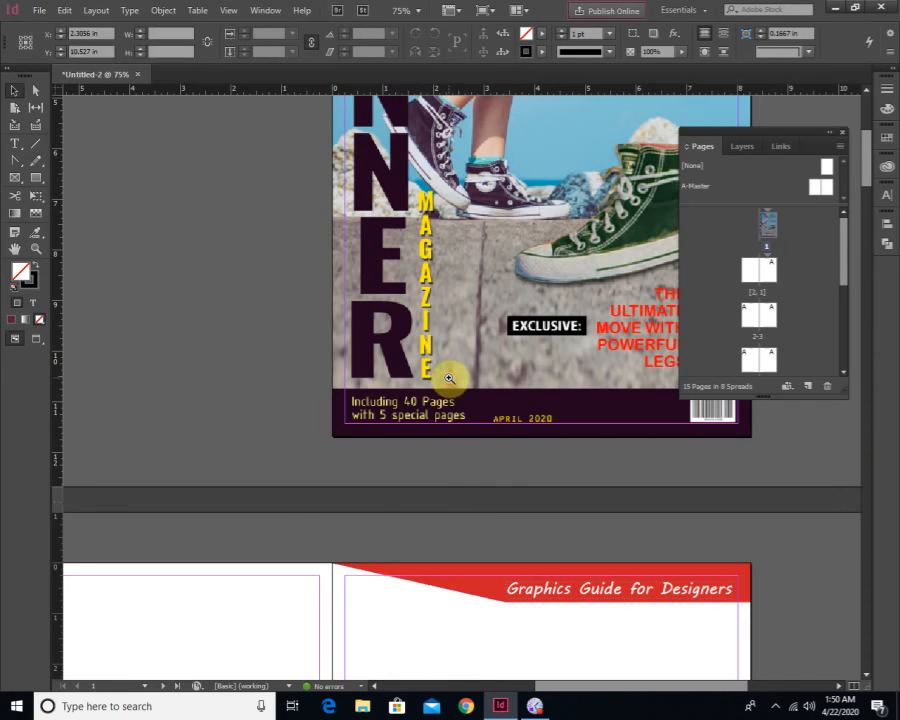
Set the document's display performance to High Quality Display so the cover image renders sharply
{"action": "scroll", "coordinate": [450, 375], "scroll_direction": "up", "scroll_amount": 1}
{"action": "left_click_drag", "start_coordinate": [641, 427], "coordinate": [526, 538]}
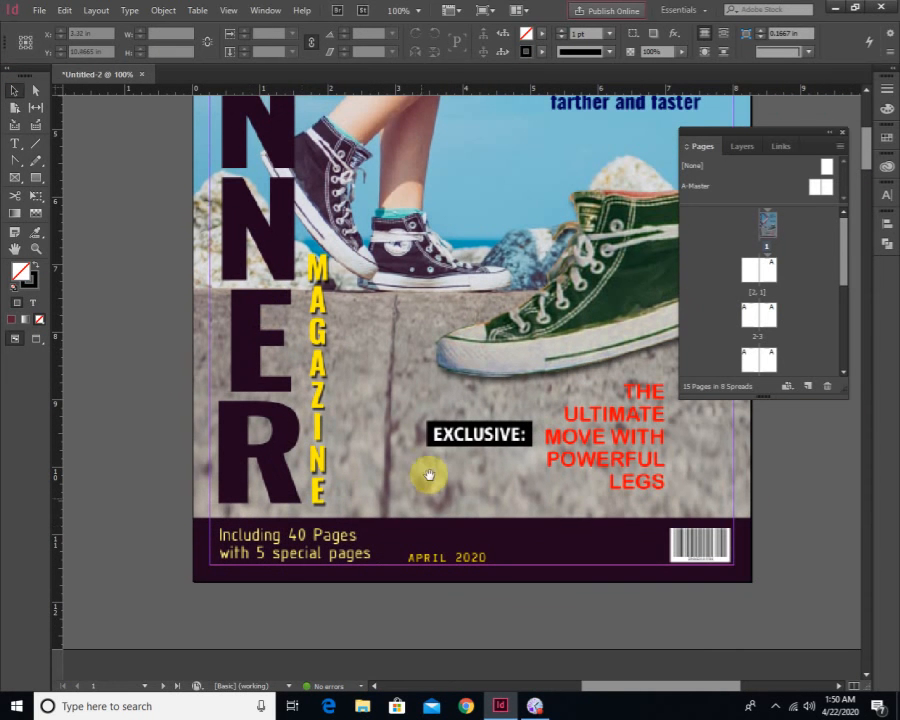
{"action": "left_click_drag", "start_coordinate": [428, 474], "coordinate": [371, 530]}
{"action": "left_click", "coordinate": [228, 11]}
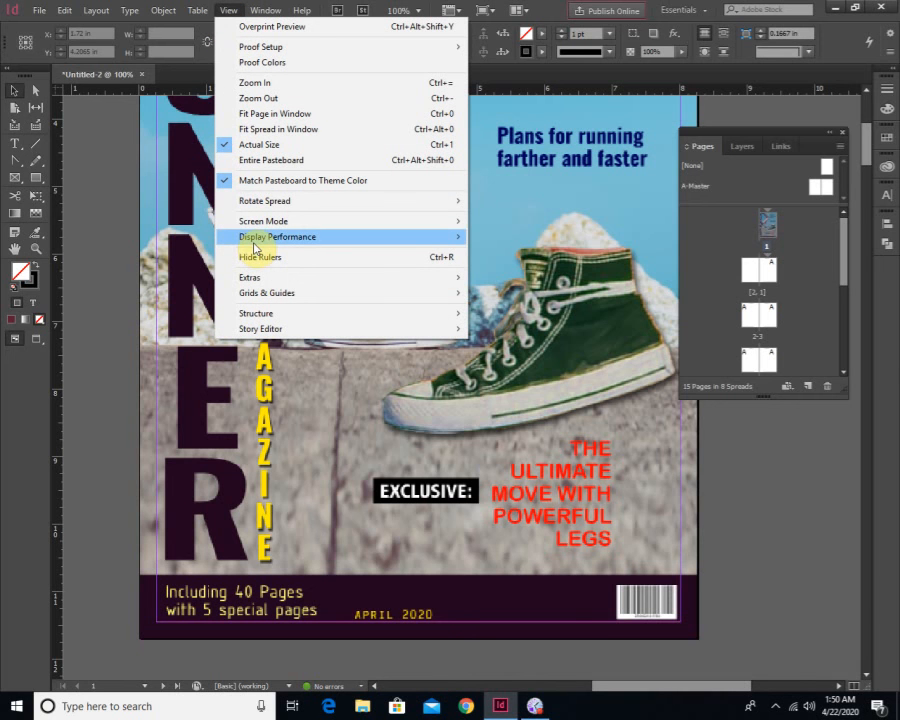
{"action": "mouse_move", "coordinate": [256, 244]}
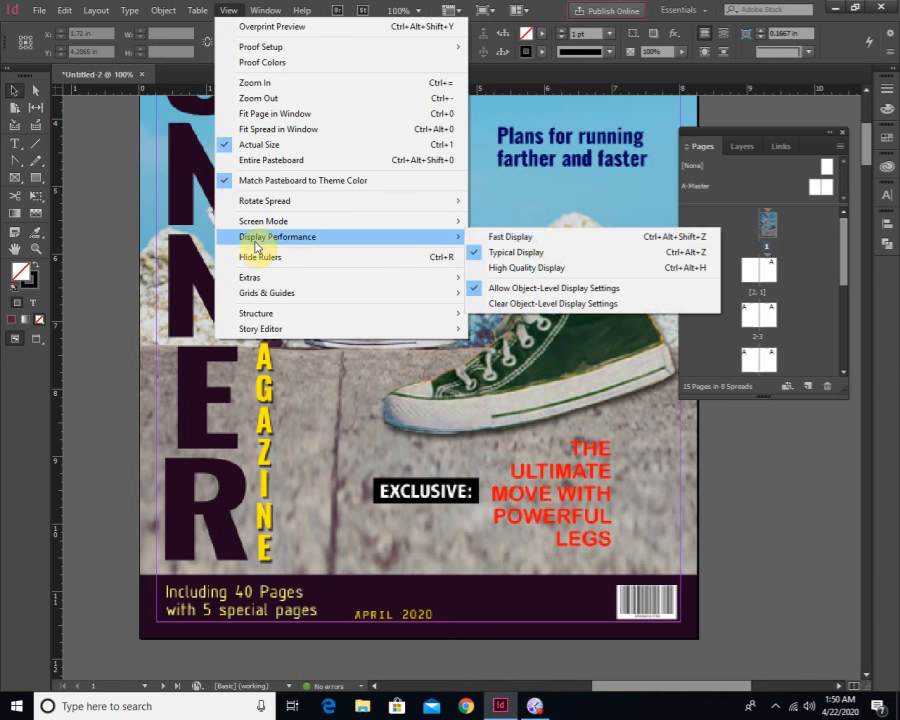
{"action": "left_click", "coordinate": [544, 268]}
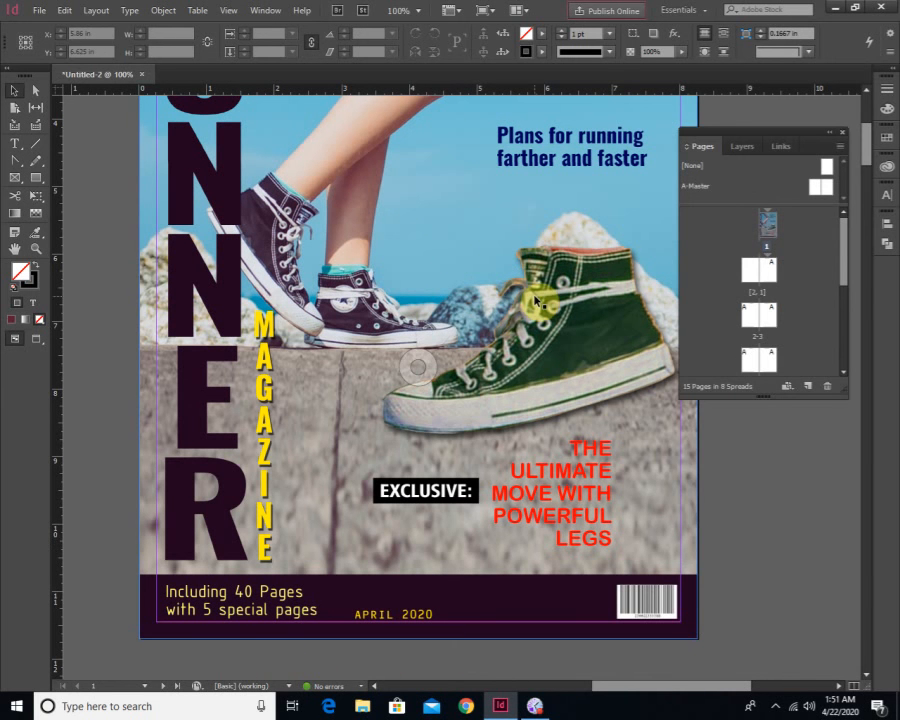
Draw an 8.2677 × 11.6624 in rectangle frame covering the blank left page of the spread after the cover
{"action": "left_click", "coordinate": [483, 305], "text": "ctrl+alt"}
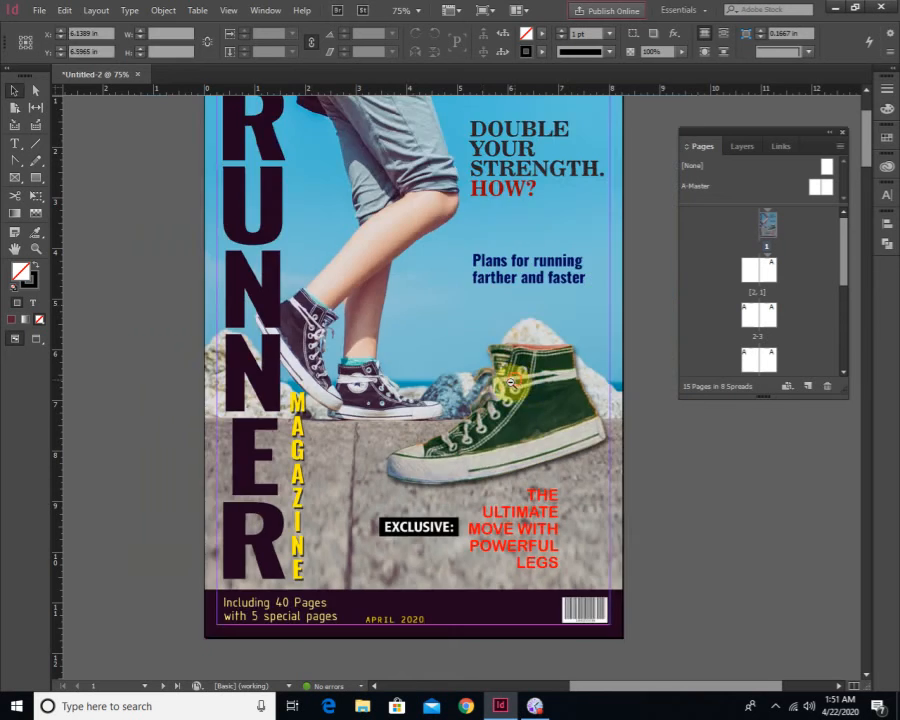
{"action": "left_click", "coordinate": [443, 390], "text": "ctrl+alt"}
{"action": "left_click", "coordinate": [310, 396], "text": "ctrl+alt"}
{"action": "left_click_drag", "start_coordinate": [425, 487], "coordinate": [300, 418]}
{"action": "left_click", "coordinate": [402, 402], "text": "ctrl"}
{"action": "left_click", "coordinate": [390, 394], "text": "ctrl"}
{"action": "left_click", "coordinate": [308, 425], "text": "ctrl+alt"}
{"action": "left_click_drag", "start_coordinate": [361, 413], "coordinate": [255, 411]}
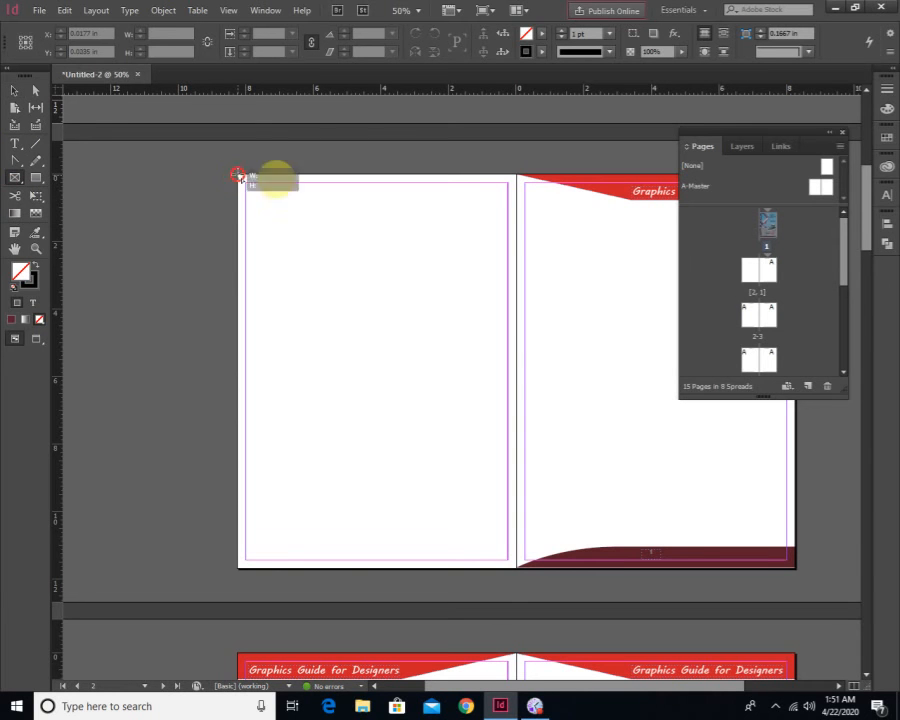
{"action": "left_click_drag", "start_coordinate": [240, 179], "coordinate": [516, 568]}
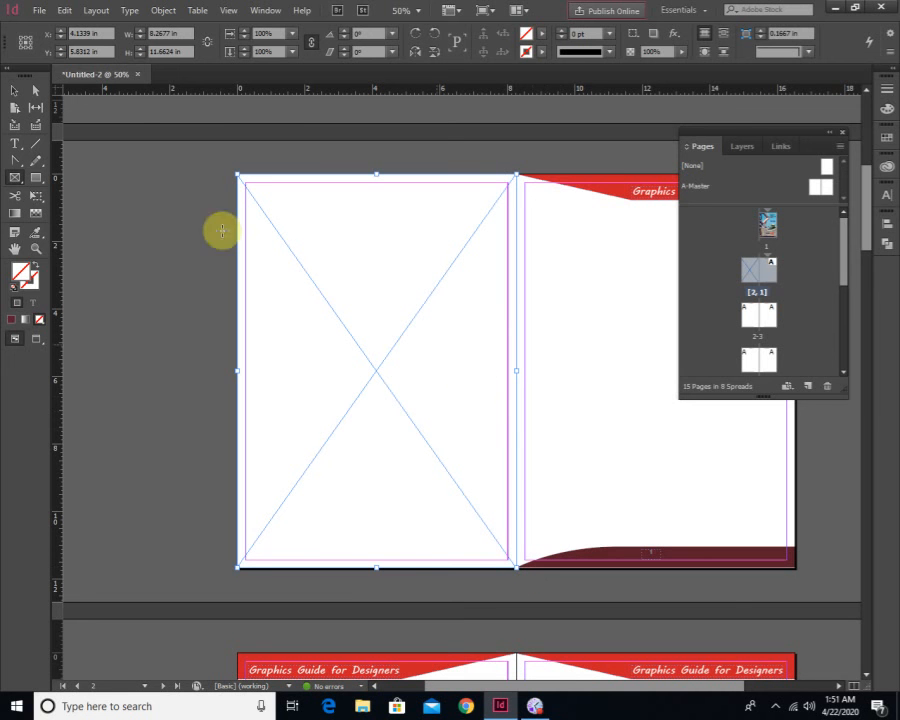
Place the cloud1 image from the stuff > JPGs output folder into the new full-page frame
{"action": "left_click", "coordinate": [40, 11]}
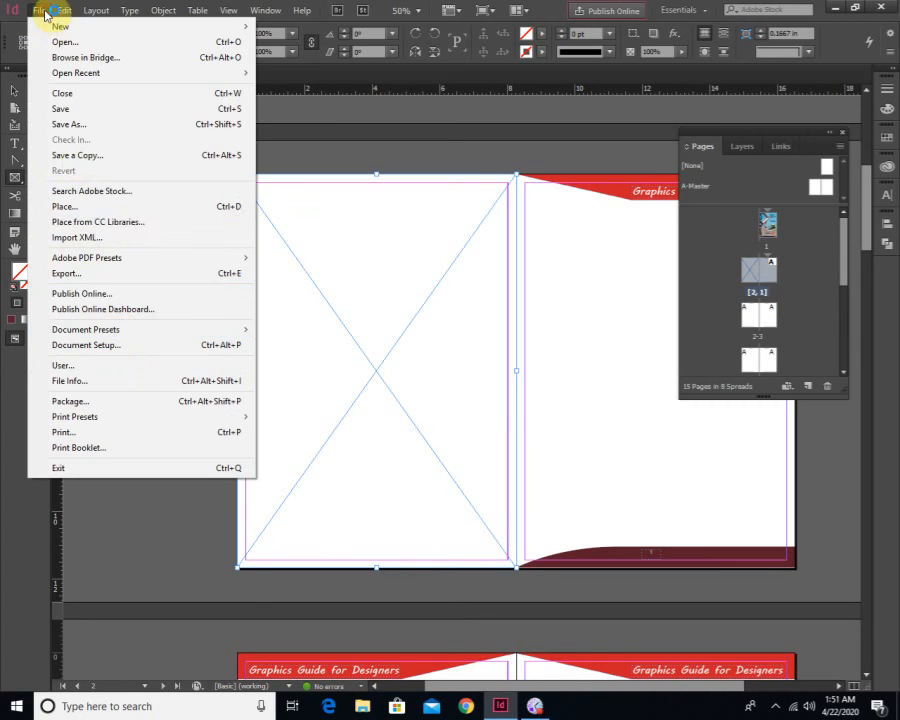
{"action": "left_click", "coordinate": [84, 208]}
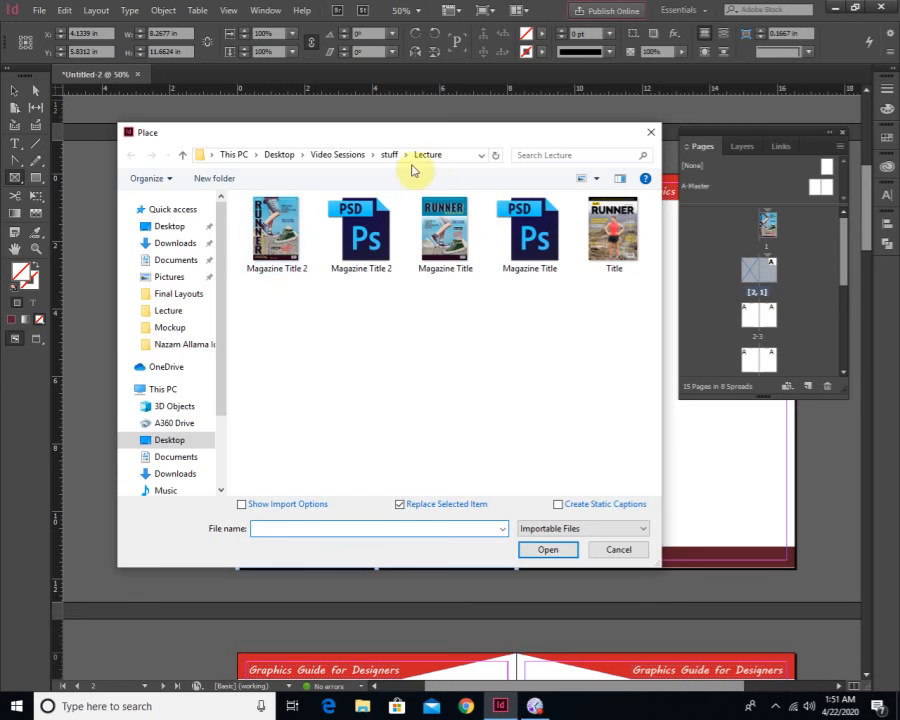
{"action": "left_click", "coordinate": [389, 158]}
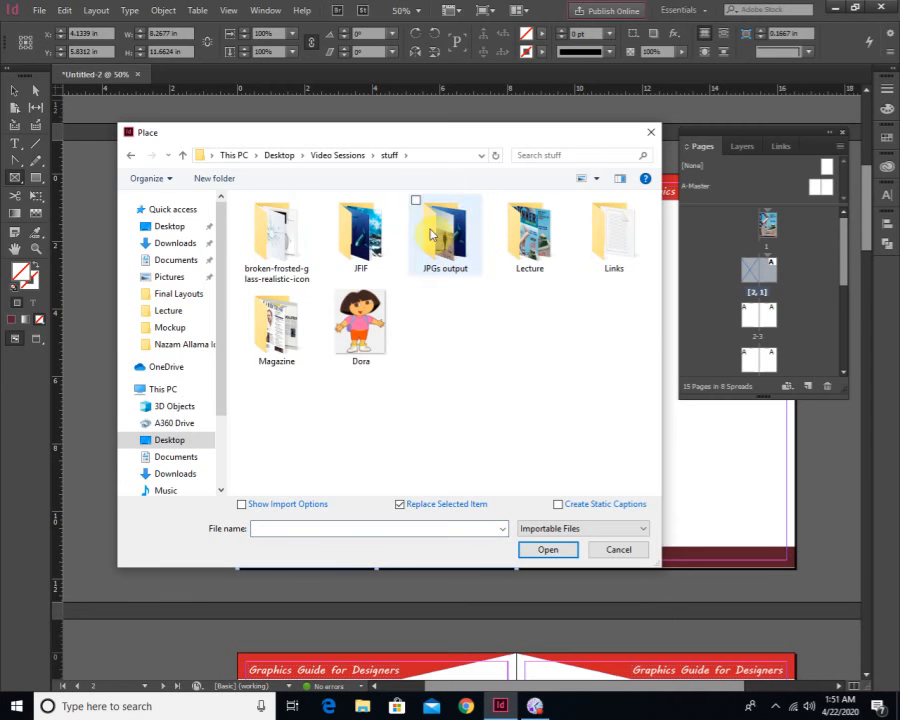
{"action": "double_click", "coordinate": [435, 235]}
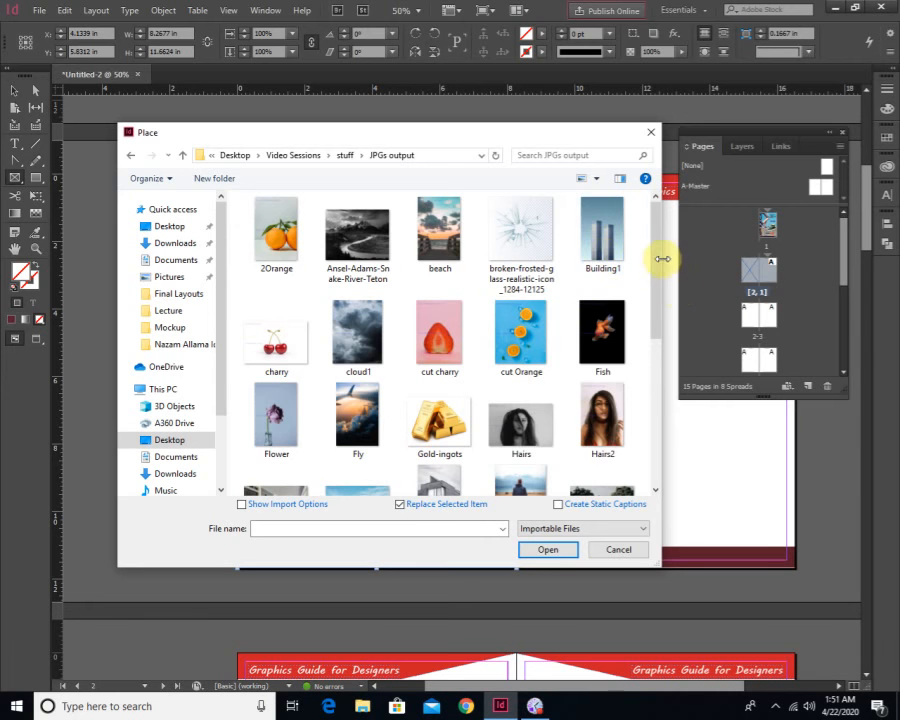
{"action": "mouse_move", "coordinate": [657, 257]}
{"action": "left_mouse_down"}
{"action": "mouse_move", "coordinate": [662, 415]}
{"action": "mouse_move", "coordinate": [669, 255]}
{"action": "left_mouse_up"}
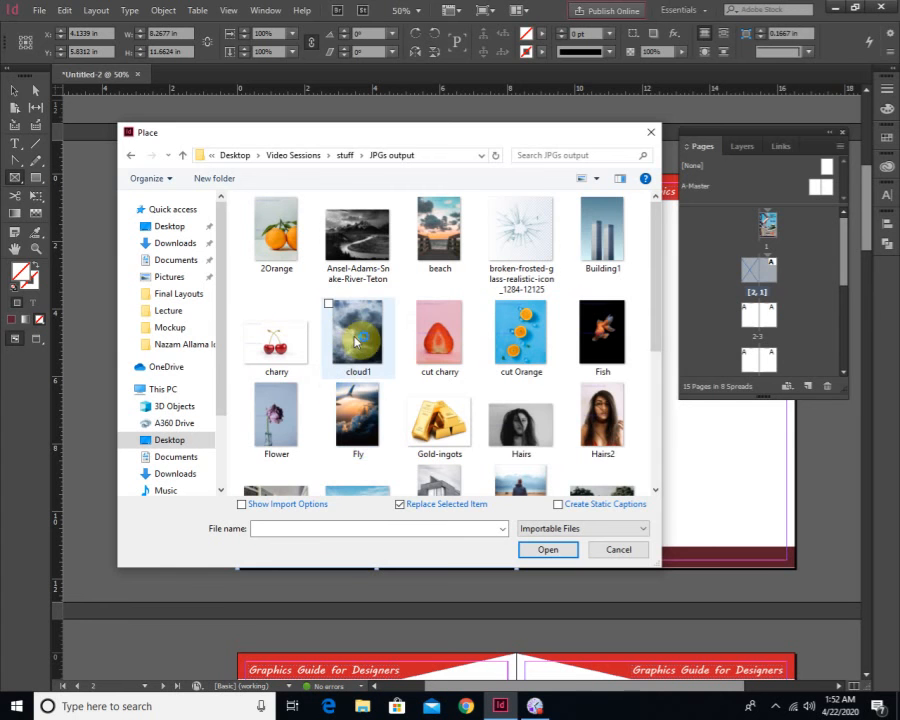
{"action": "double_click", "coordinate": [384, 316]}
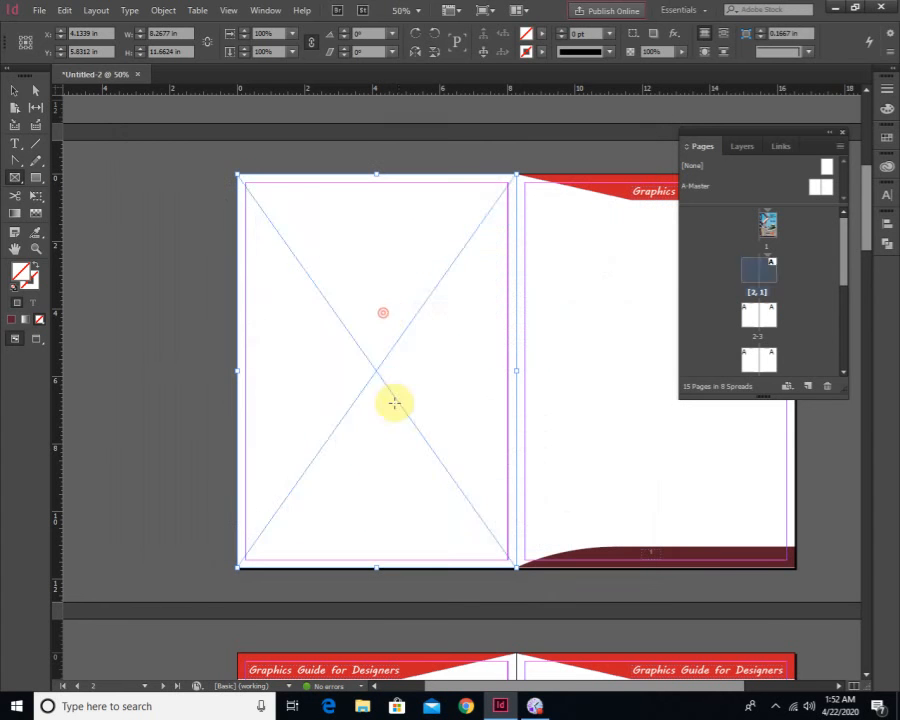
Fit the cloud image with Fill Frame Proportionally so it covers the whole frame, and deselect it
{"action": "right_click", "coordinate": [338, 312]}
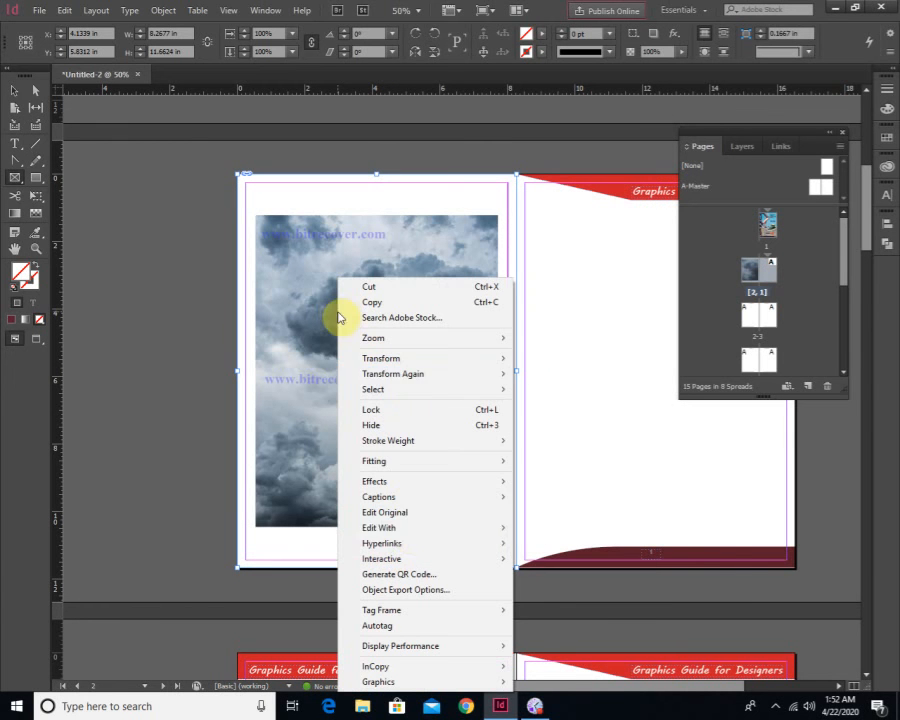
{"action": "mouse_move", "coordinate": [399, 461]}
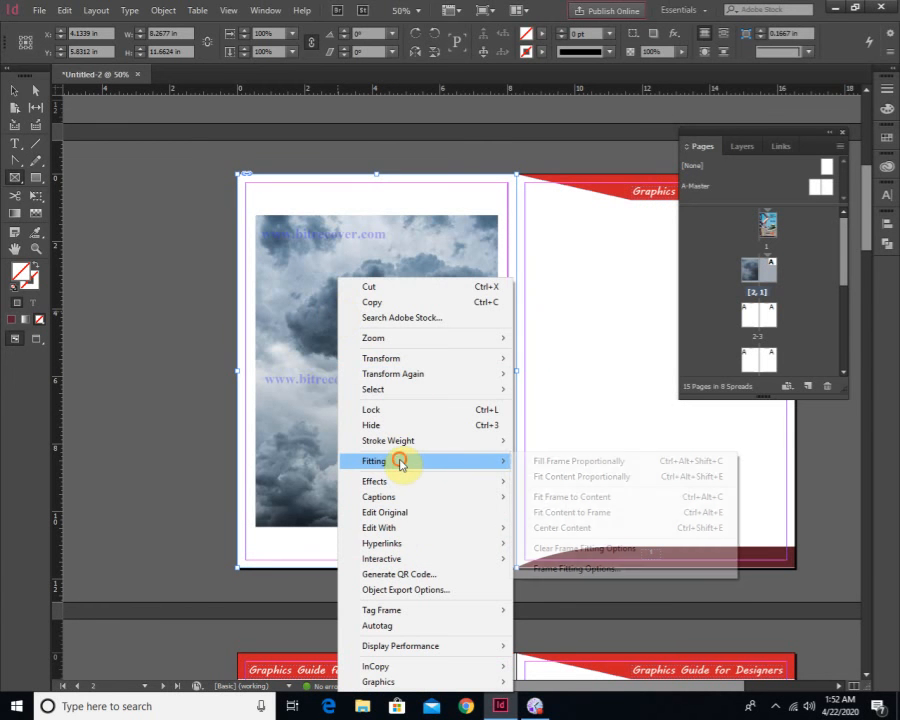
{"action": "left_click", "coordinate": [608, 461]}
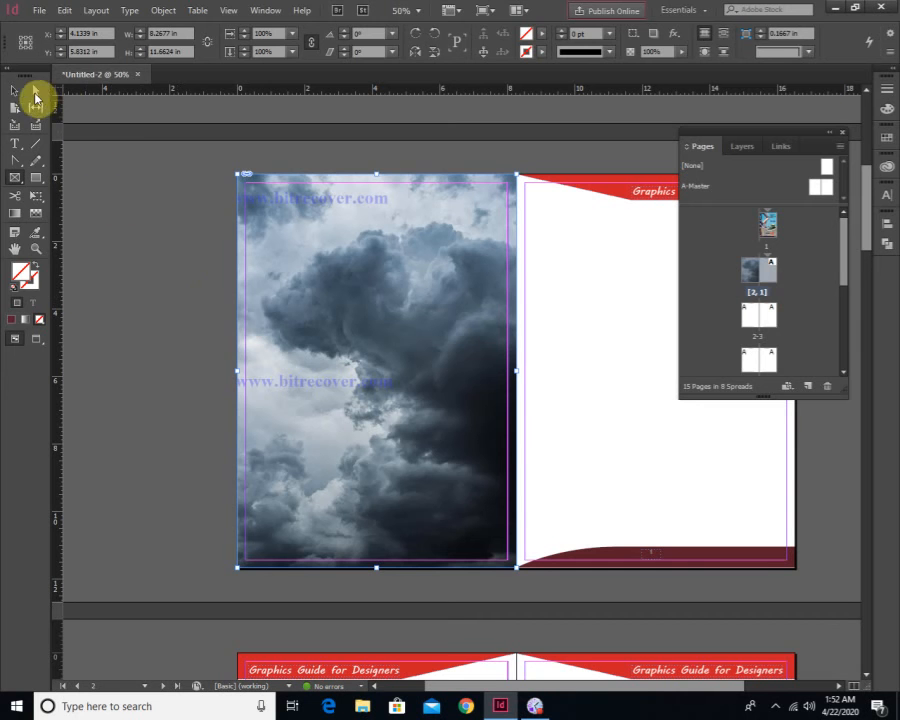
{"action": "left_click", "coordinate": [160, 326]}
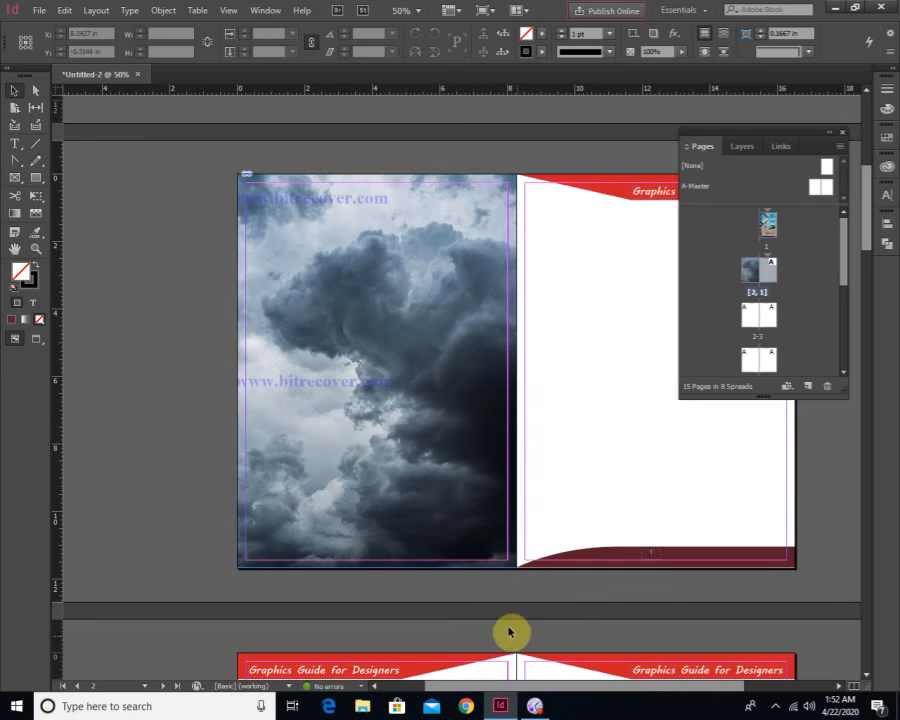
Open the cloud image frame's transparency effects, with the page kept in view, and bring up the opacity adjustment
{"action": "left_click", "coordinate": [345, 296]}
{"action": "right_click", "coordinate": [343, 292]}
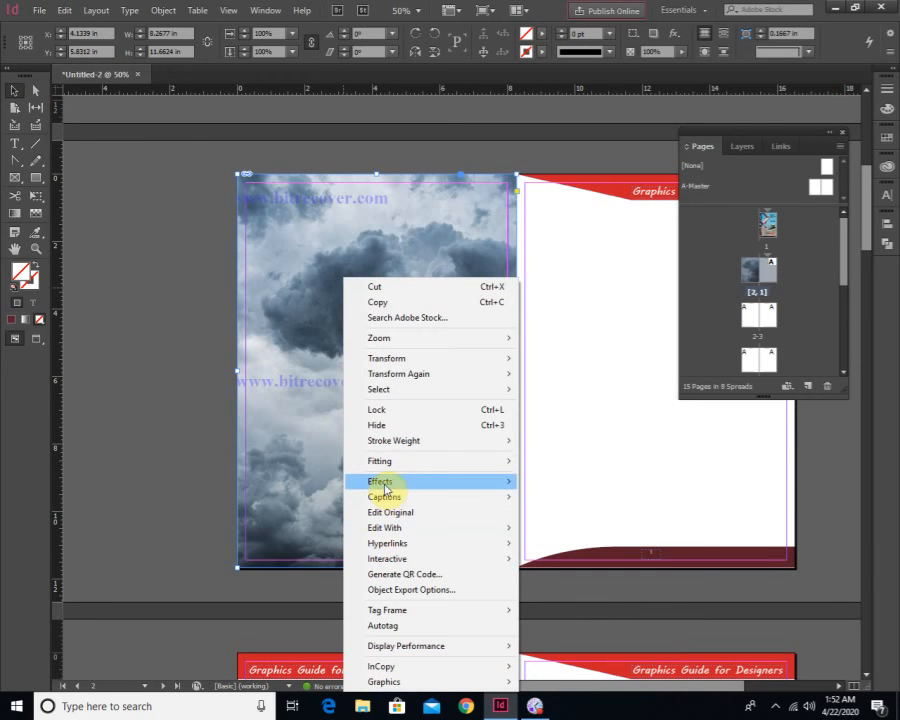
{"action": "mouse_move", "coordinate": [385, 481]}
{"action": "left_click", "coordinate": [605, 488]}
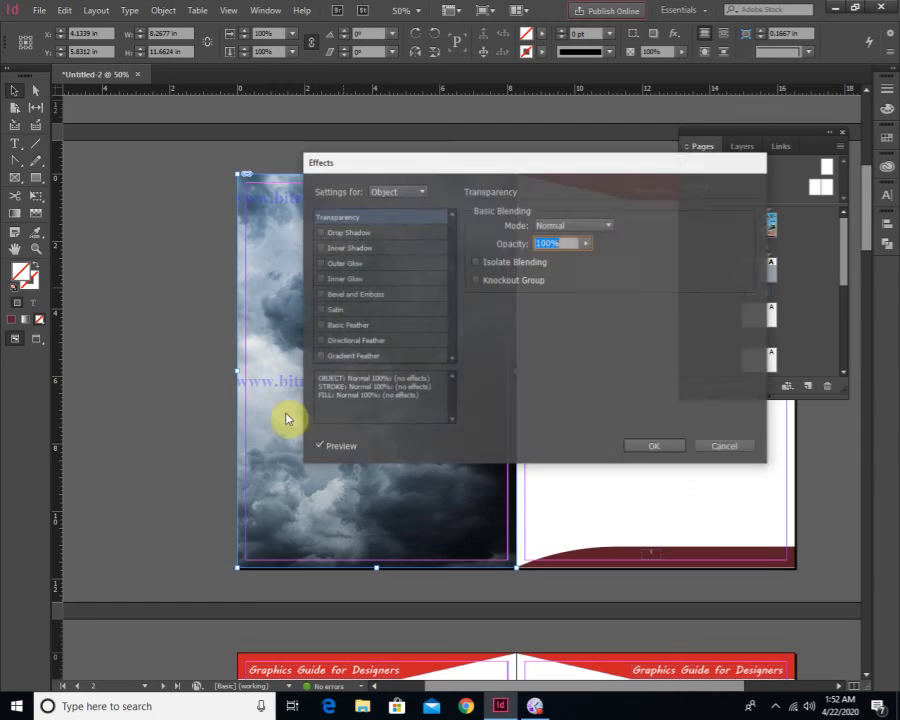
{"action": "left_click_drag", "start_coordinate": [528, 161], "coordinate": [639, 261]}
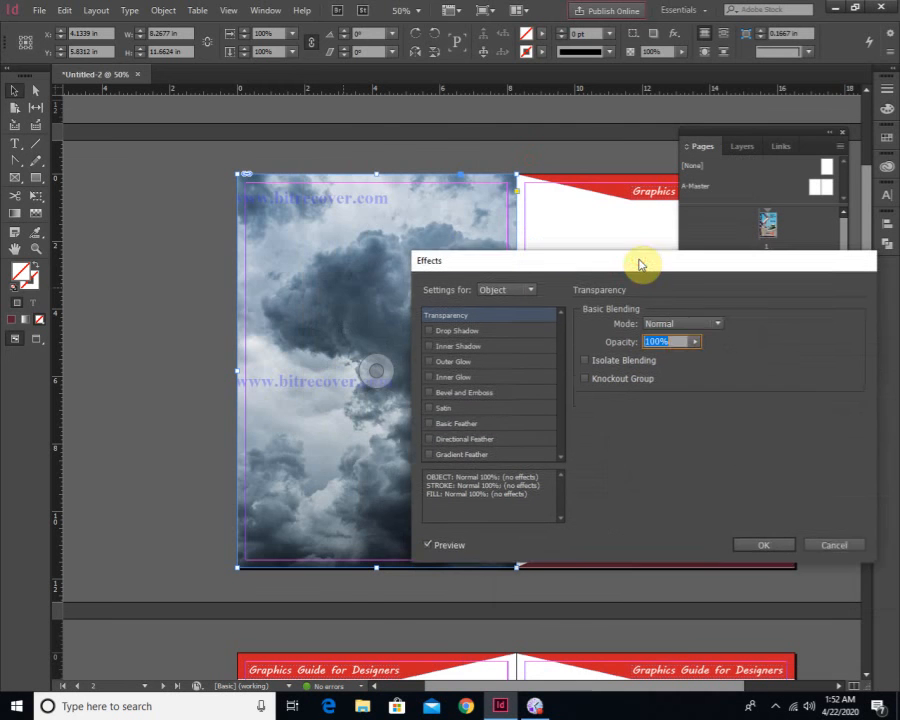
{"action": "left_click", "coordinate": [693, 341]}
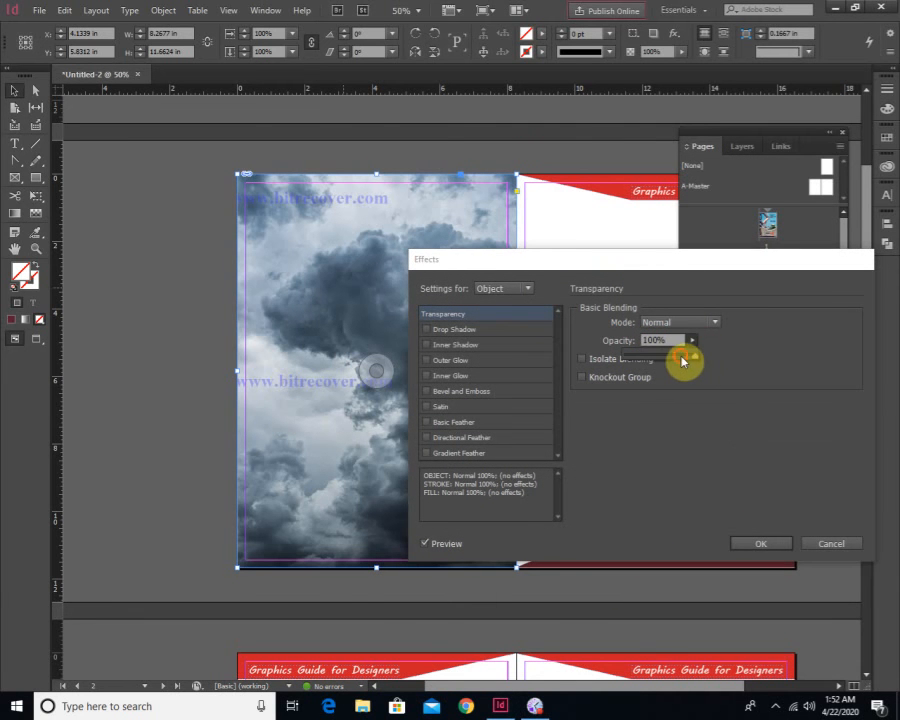
Set the cloud image's opacity to 67% and deselect it
{"action": "left_click_drag", "start_coordinate": [683, 360], "coordinate": [673, 362]}
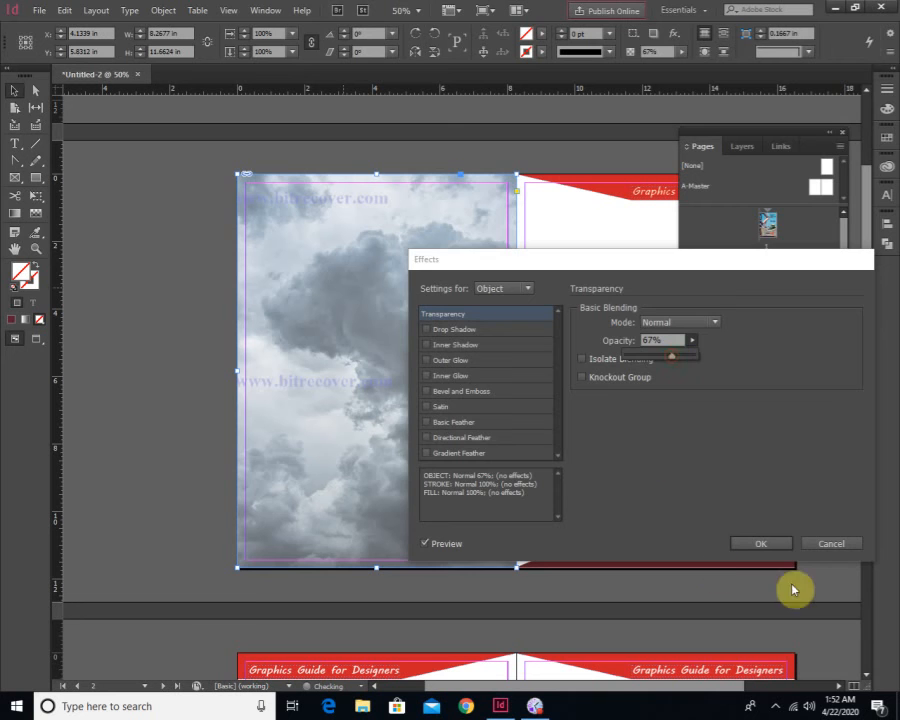
{"action": "left_click", "coordinate": [770, 543]}
{"action": "left_click", "coordinate": [173, 323]}
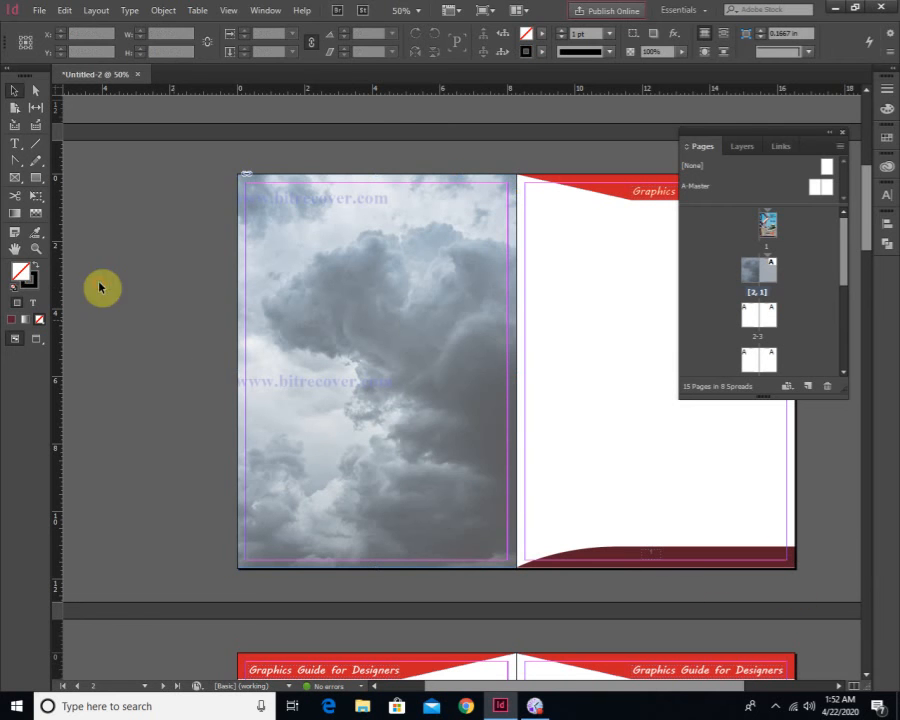
Add a text frame near the cloud page's upper edge with the heading "CONTENTS" at 41 pt
{"action": "left_click", "coordinate": [13, 146]}
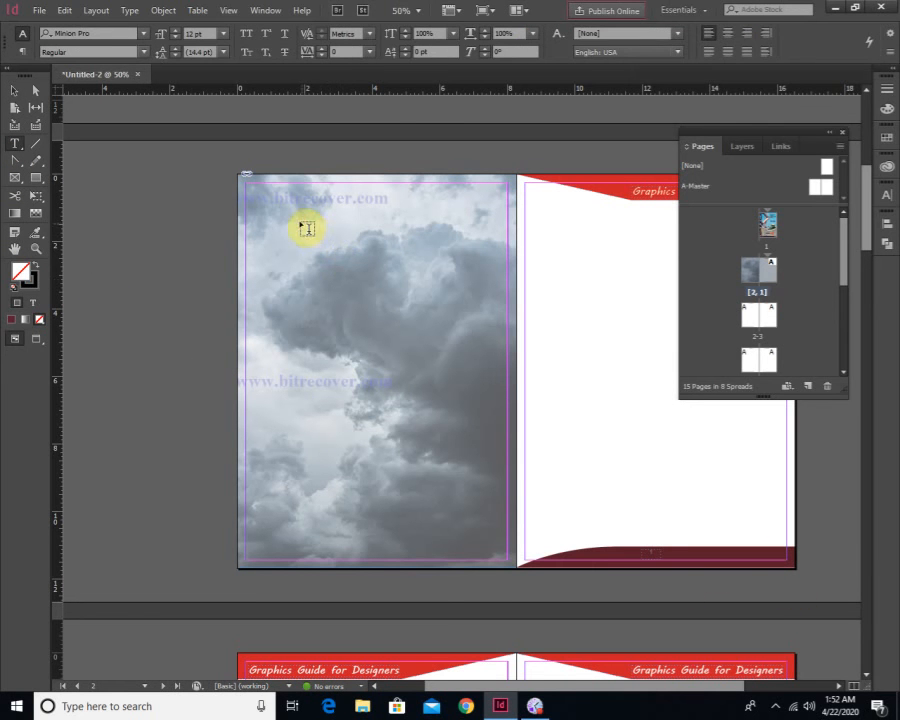
{"action": "left_click_drag", "start_coordinate": [300, 222], "coordinate": [460, 265]}
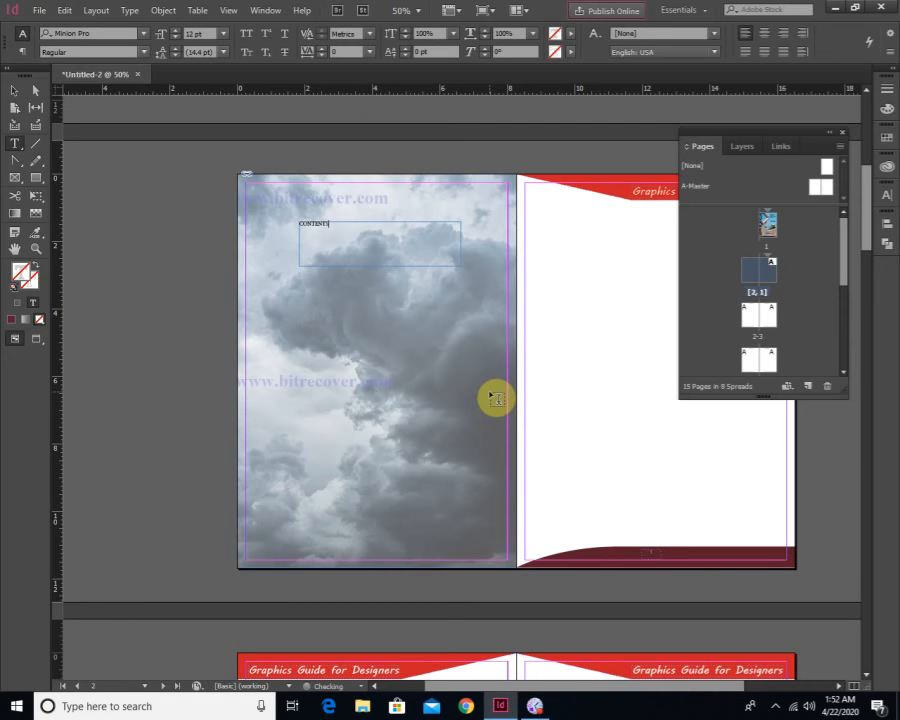
{"action": "left_click_drag", "start_coordinate": [340, 228], "coordinate": [263, 213]}
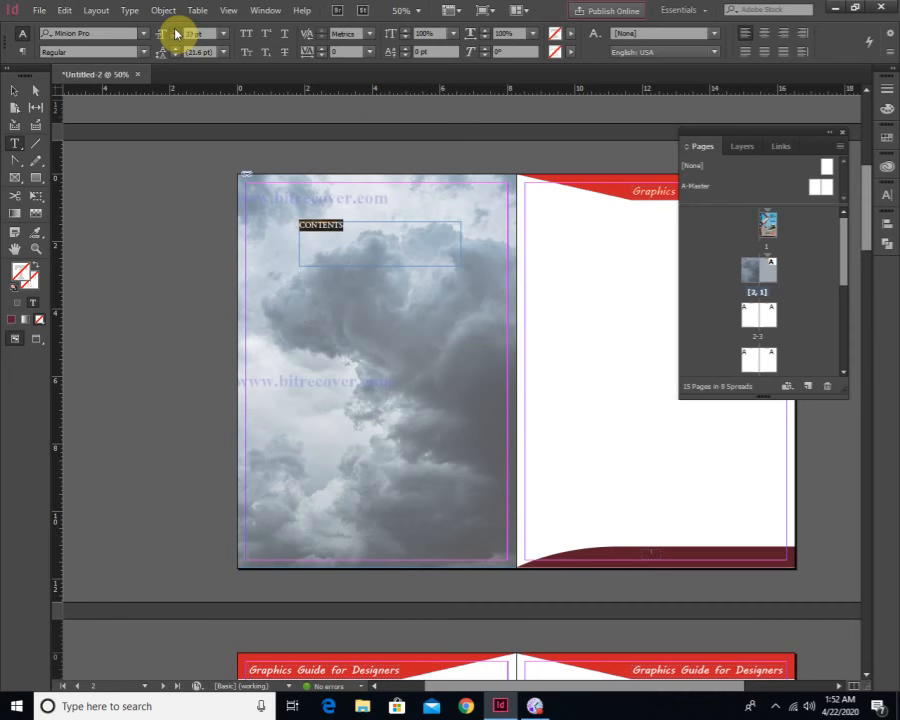
{"action": "left_click_drag", "start_coordinate": [176, 31], "coordinate": [176, 31]}
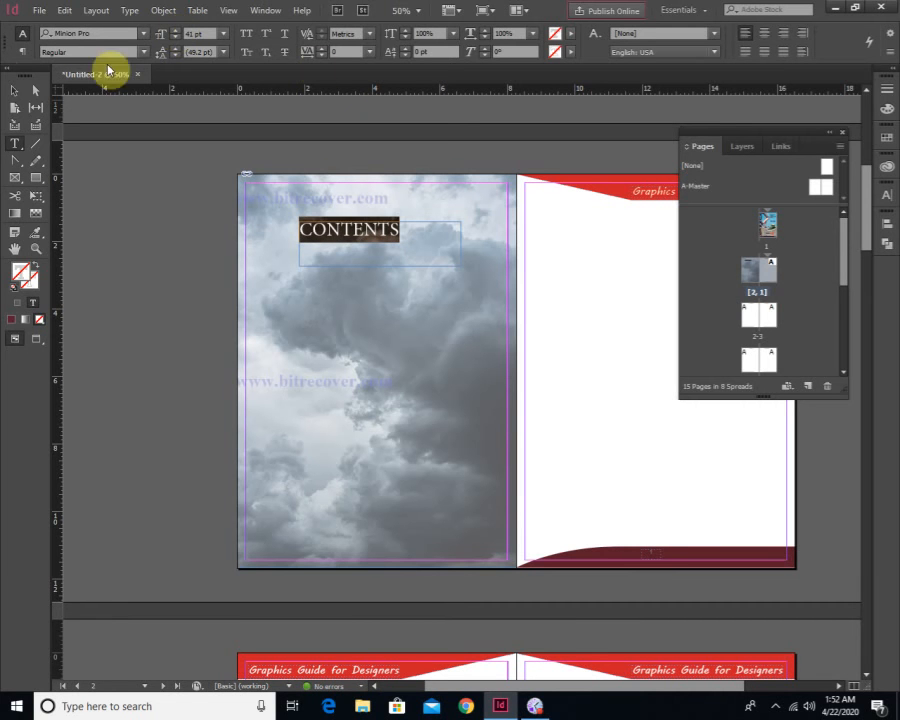
Shrink the CONTENTS frame to about 3.08 × 0.5 in and centre it horizontally on the cloud page
{"action": "left_click", "coordinate": [14, 90]}
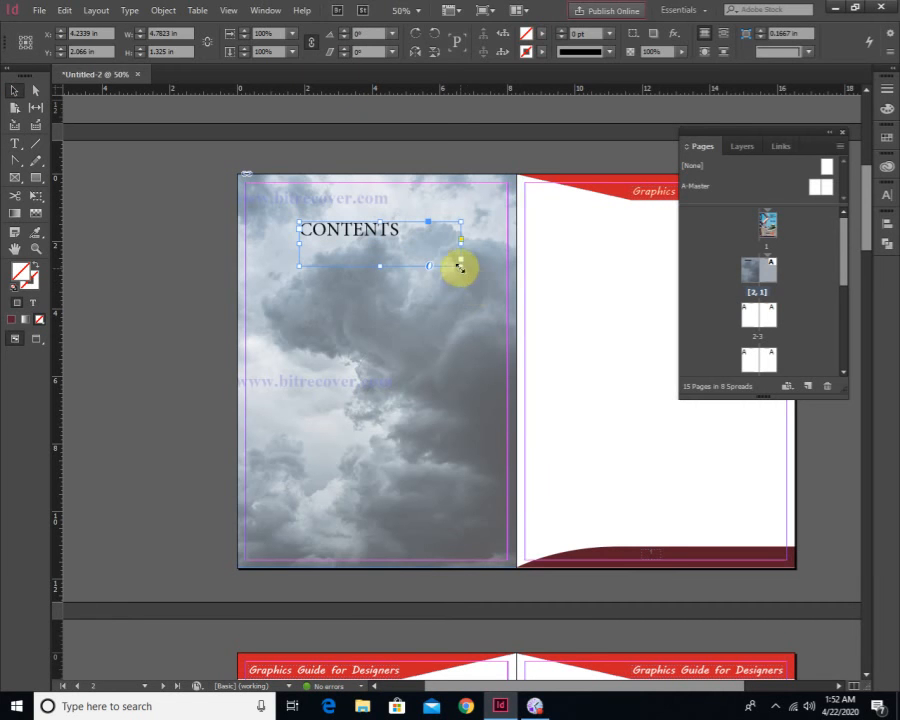
{"action": "left_click_drag", "start_coordinate": [460, 267], "coordinate": [402, 248]}
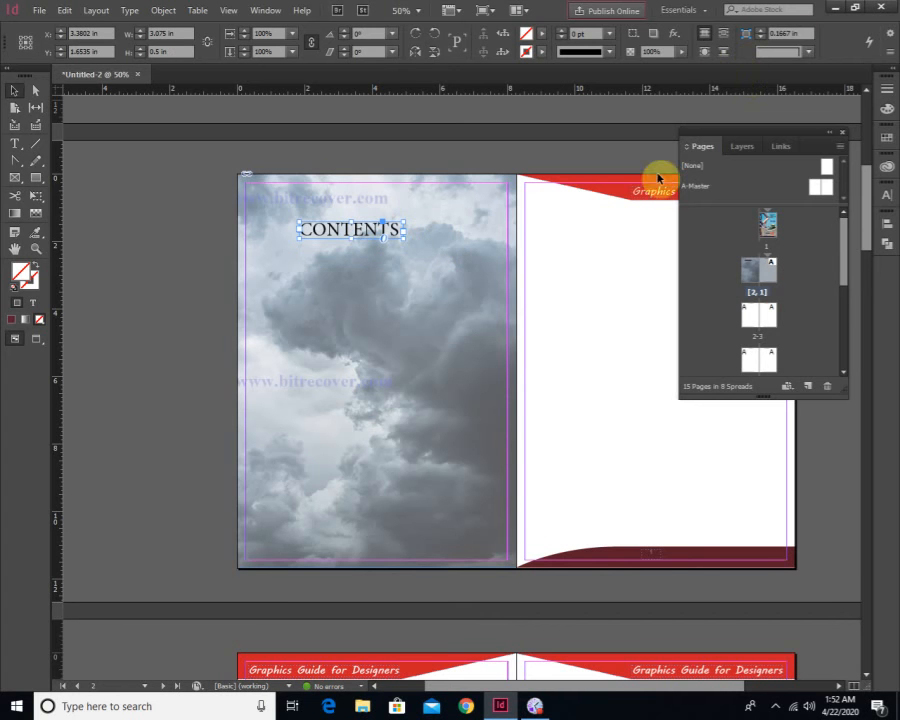
{"action": "left_click_drag", "start_coordinate": [358, 241], "coordinate": [385, 255]}
{"action": "left_click", "coordinate": [375, 371]}
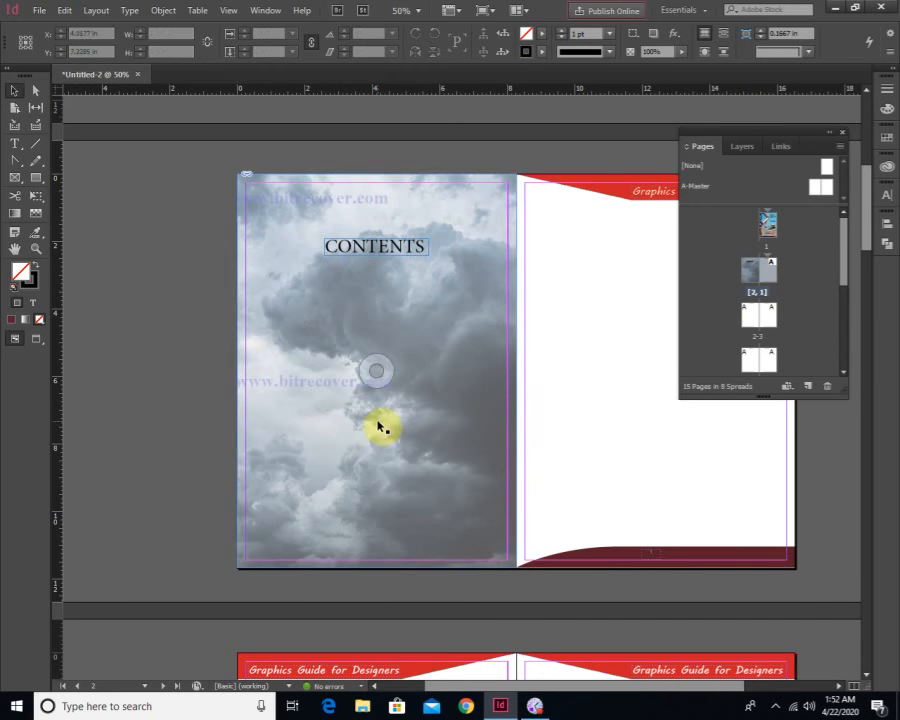
Scale the CONTENTS heading together with its frame about its centre to about 4.67 × 0.76 in
{"action": "left_click", "coordinate": [392, 345], "text": "ctrl"}
{"action": "left_click_drag", "start_coordinate": [450, 404], "coordinate": [391, 197]}
{"action": "left_click", "coordinate": [388, 174]}
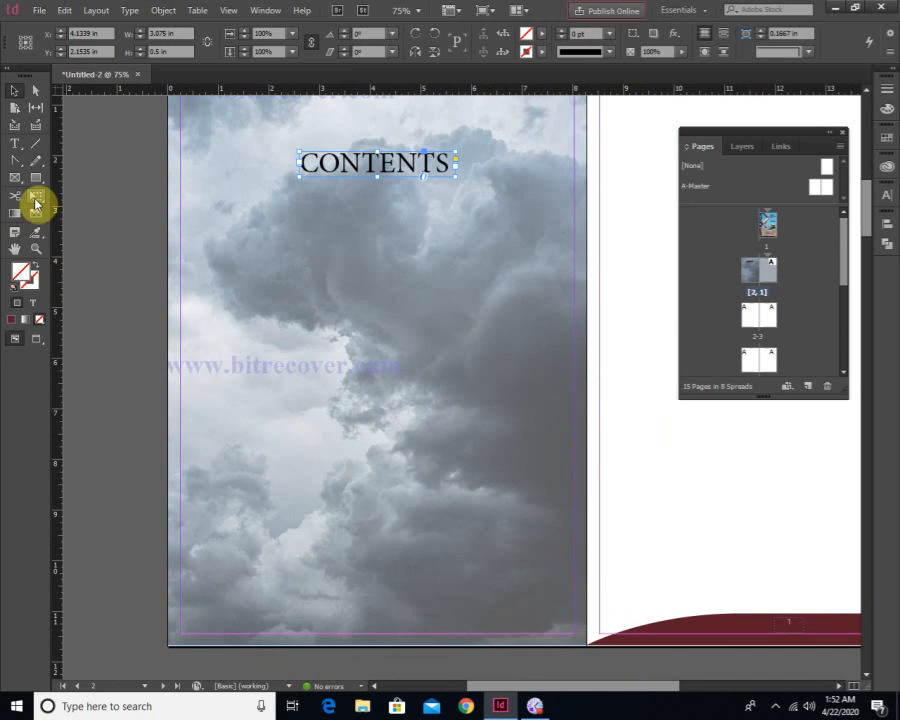
{"action": "left_click", "coordinate": [35, 197]}
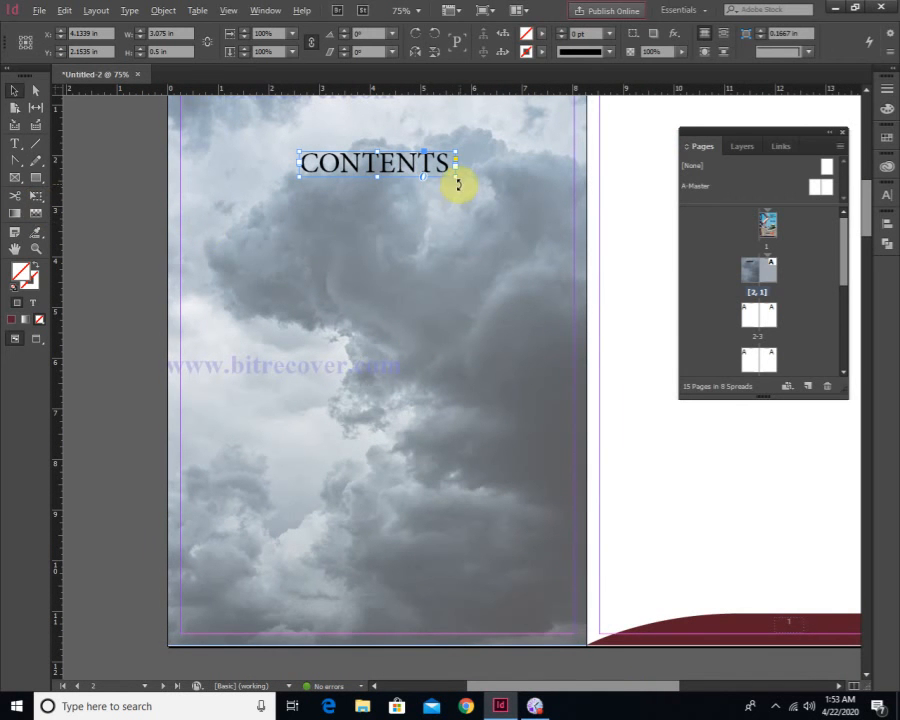
{"action": "left_click_drag", "start_coordinate": [455, 176], "coordinate": [479, 189]}
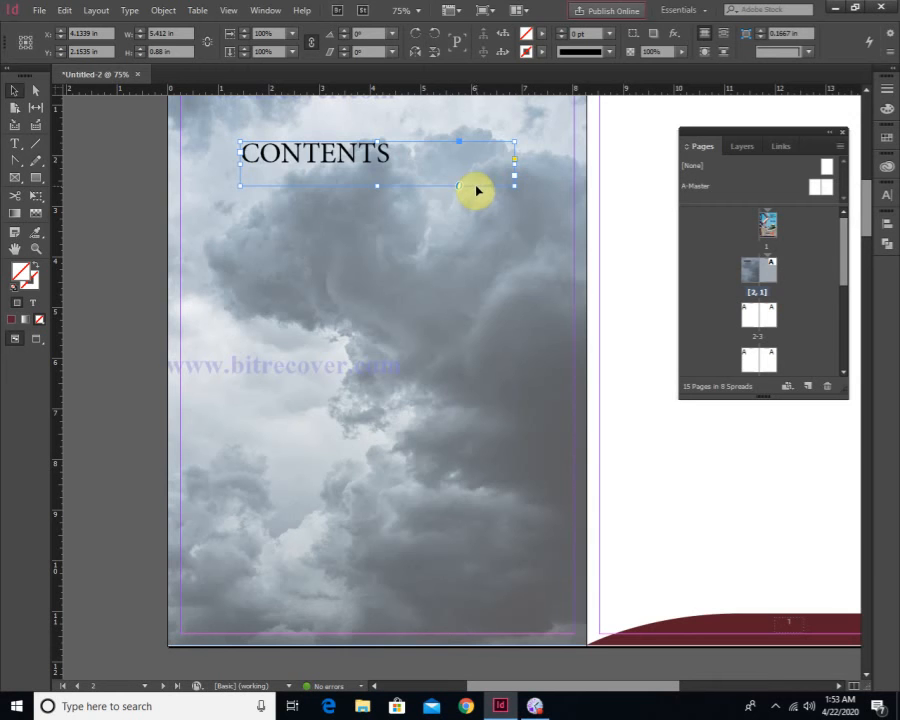
{"action": "key", "text": "ctrl+z"}
{"action": "mouse_move", "coordinate": [454, 178]}
{"action": "left_mouse_down"}
{"action": "mouse_move", "coordinate": [478, 189]}
{"action": "mouse_move", "coordinate": [469, 184]}
{"action": "left_mouse_up"}
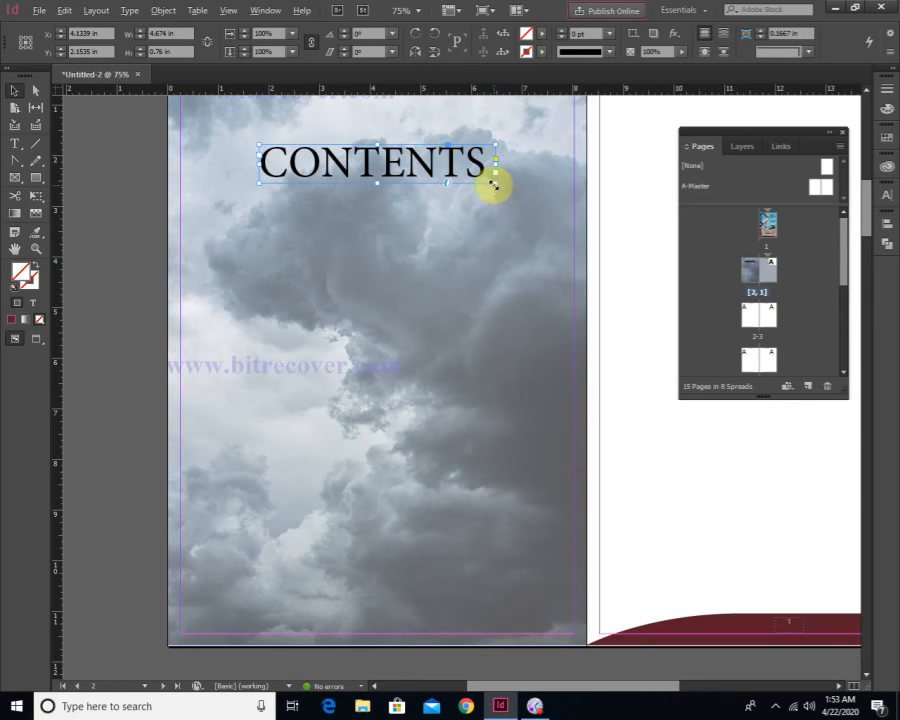
{"action": "left_click_drag", "start_coordinate": [493, 185], "coordinate": [526, 207]}
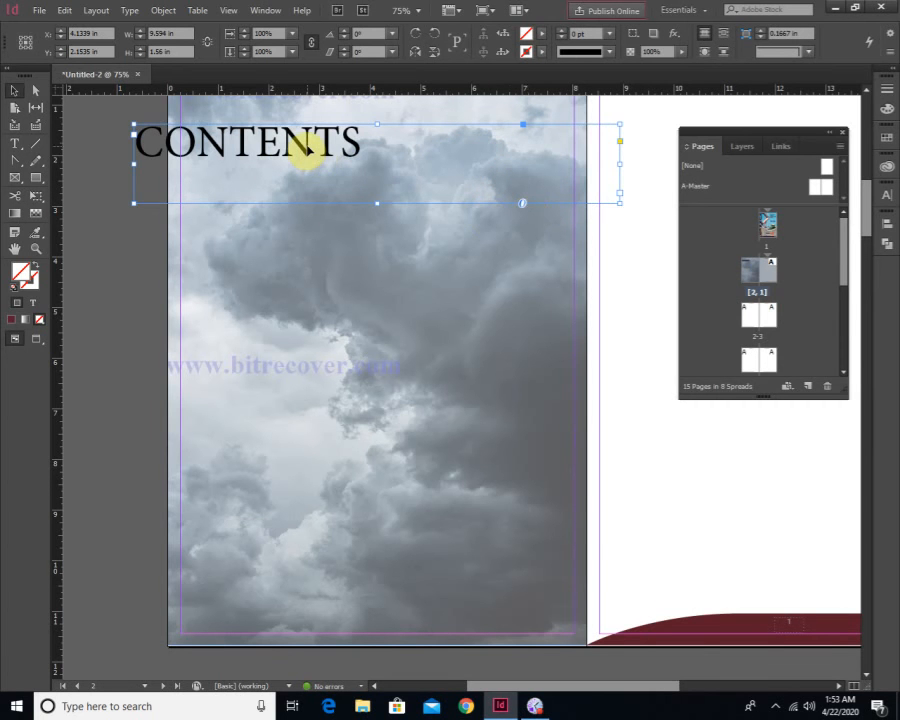
{"action": "key", "text": "ctrl+z"}
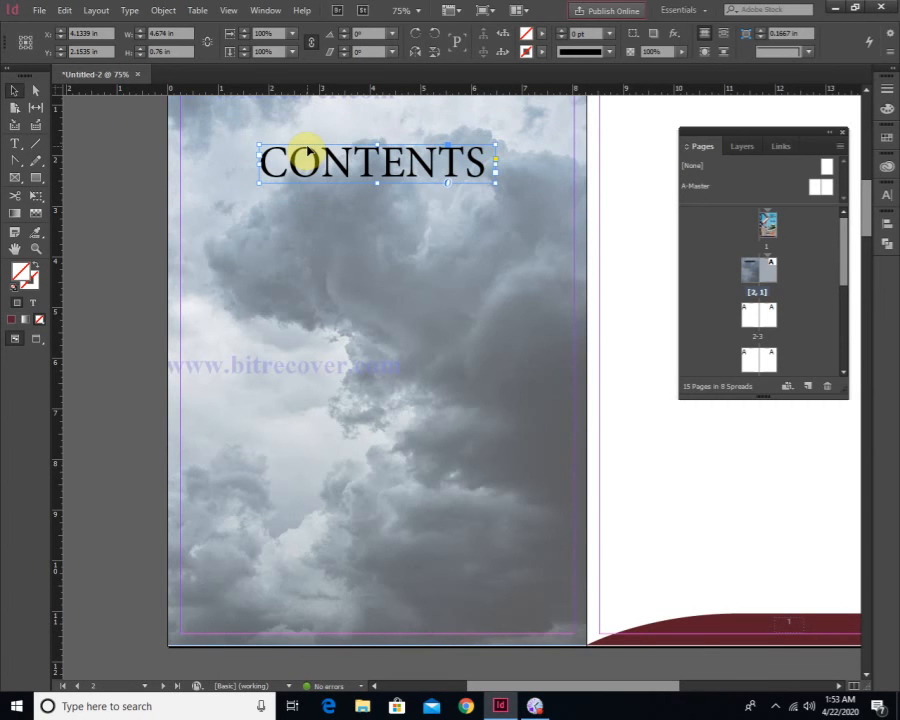
{"action": "left_click", "coordinate": [111, 179]}
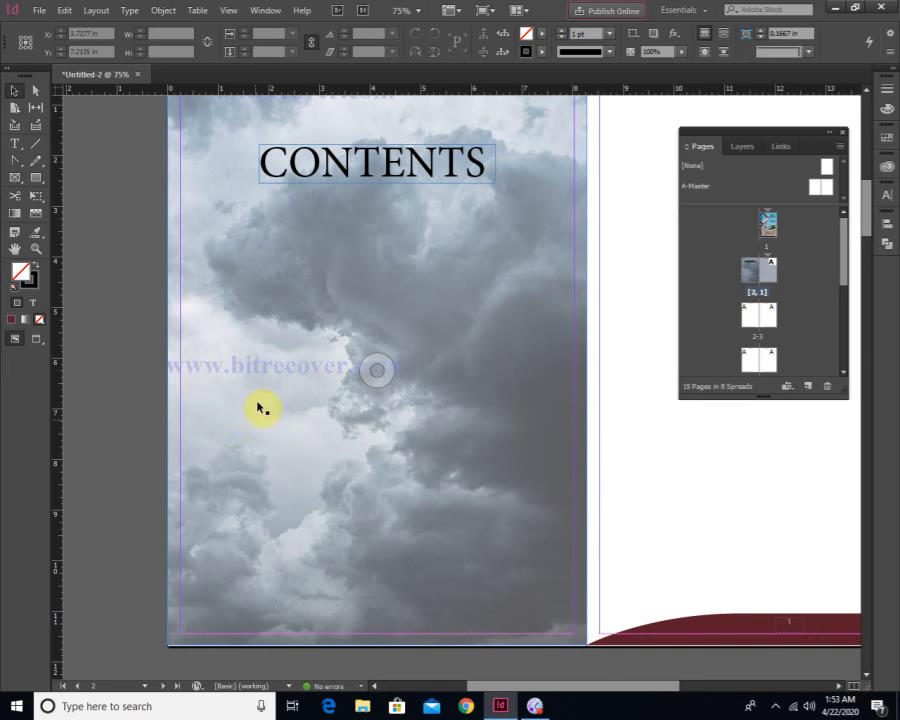
Draw a large text frame below the heading and enter "1_", "PREFERENCE" and "PAG 1" on one line, separated by tabs
{"action": "left_click", "coordinate": [15, 143]}
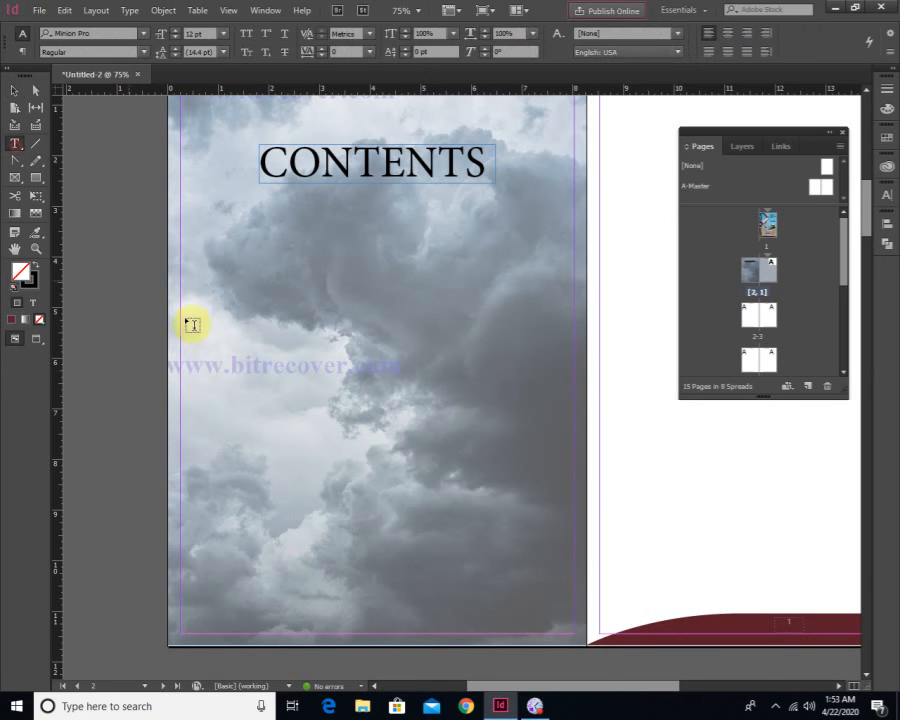
{"action": "left_click_drag", "start_coordinate": [212, 228], "coordinate": [536, 563]}
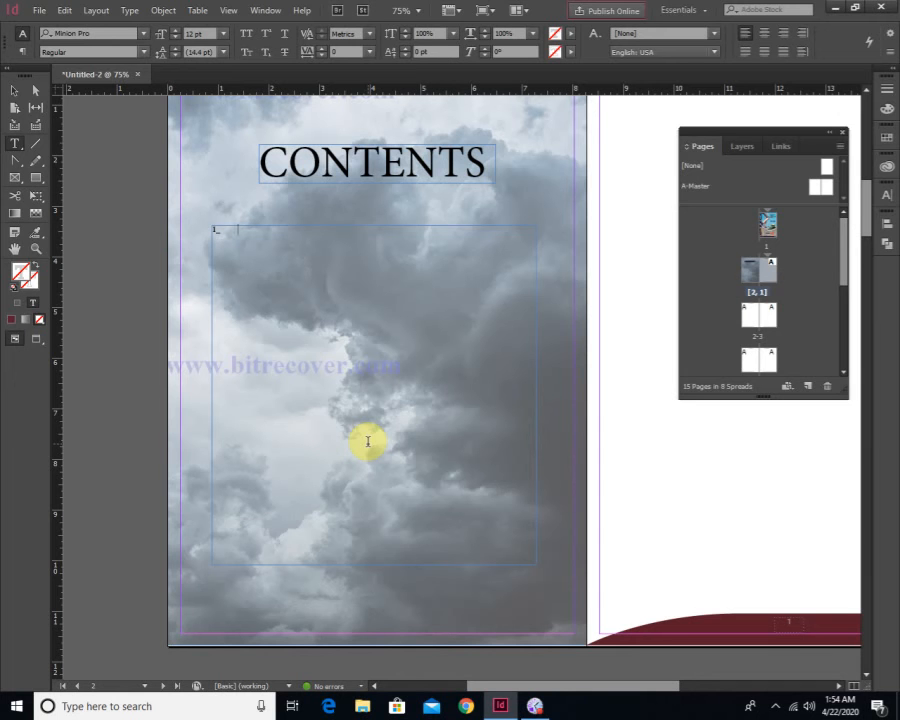
{"action": "key", "text": "Tab"}
{"action": "type", "text": "P"}
{"action": "type", "text": "PAG 1"}
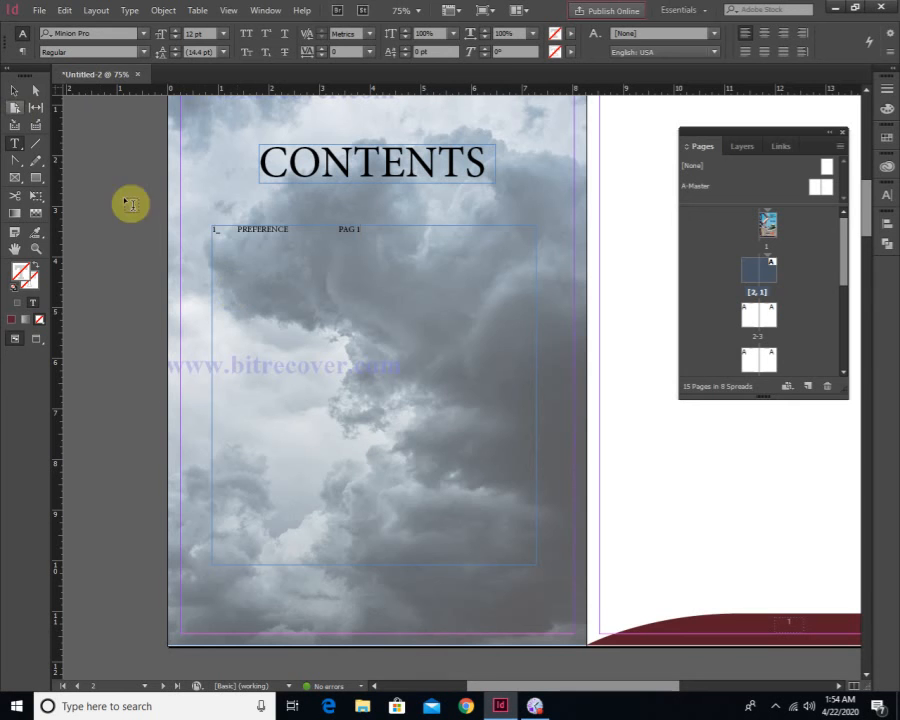
Format the PREFERENCE contents line in the Mistral font at 16 pt
{"action": "left_click_drag", "start_coordinate": [358, 229], "coordinate": [120, 208]}
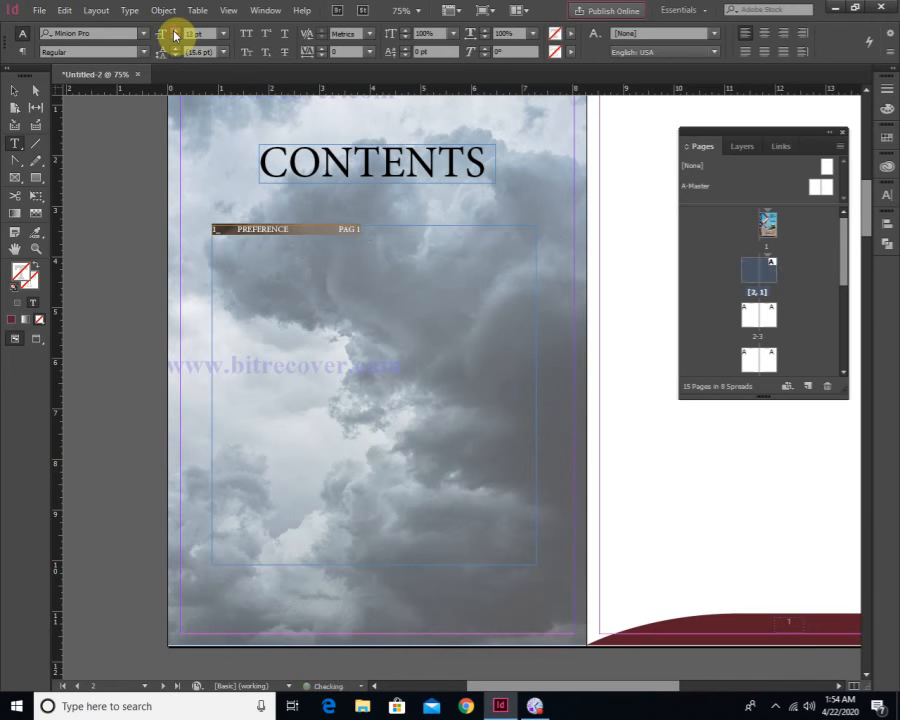
{"action": "left_click", "coordinate": [174, 31]}
{"action": "left_click", "coordinate": [174, 31]}
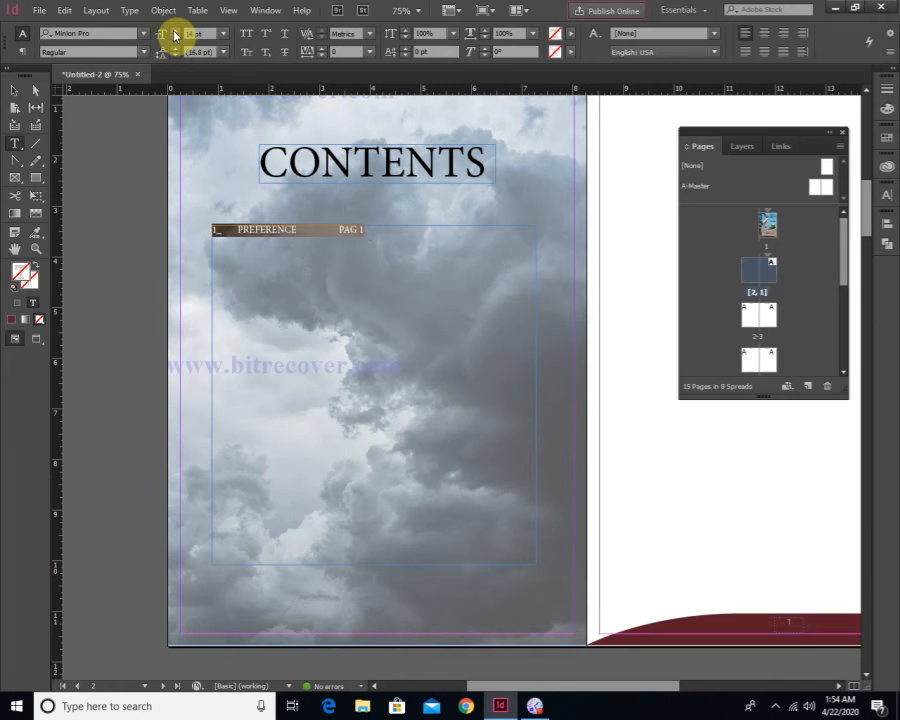
{"action": "left_click", "coordinate": [95, 33]}
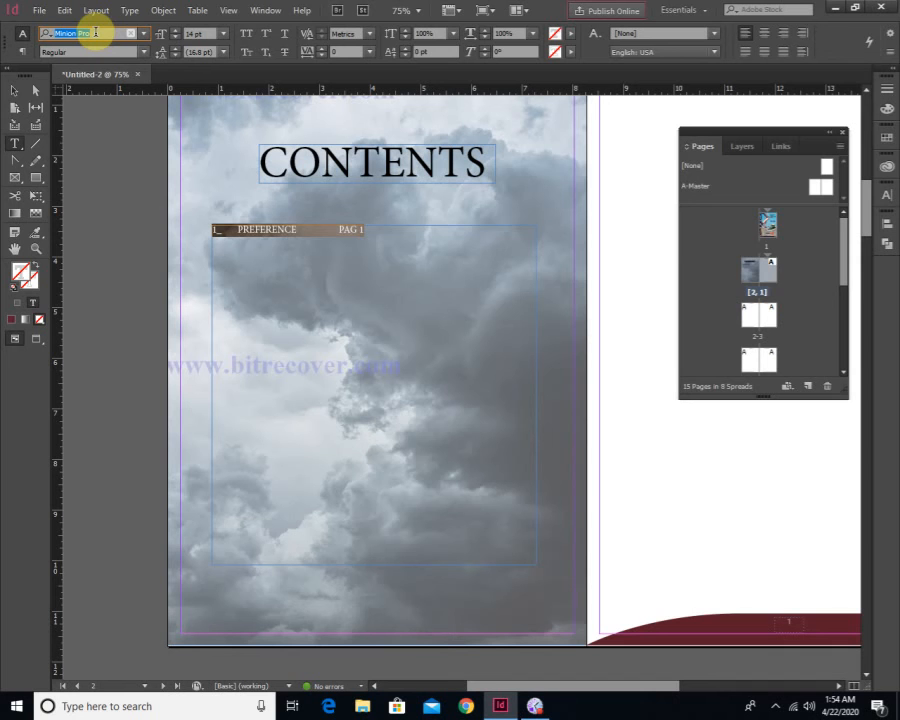
{"action": "type", "text": "Mistral"}
{"action": "key", "text": "Return"}
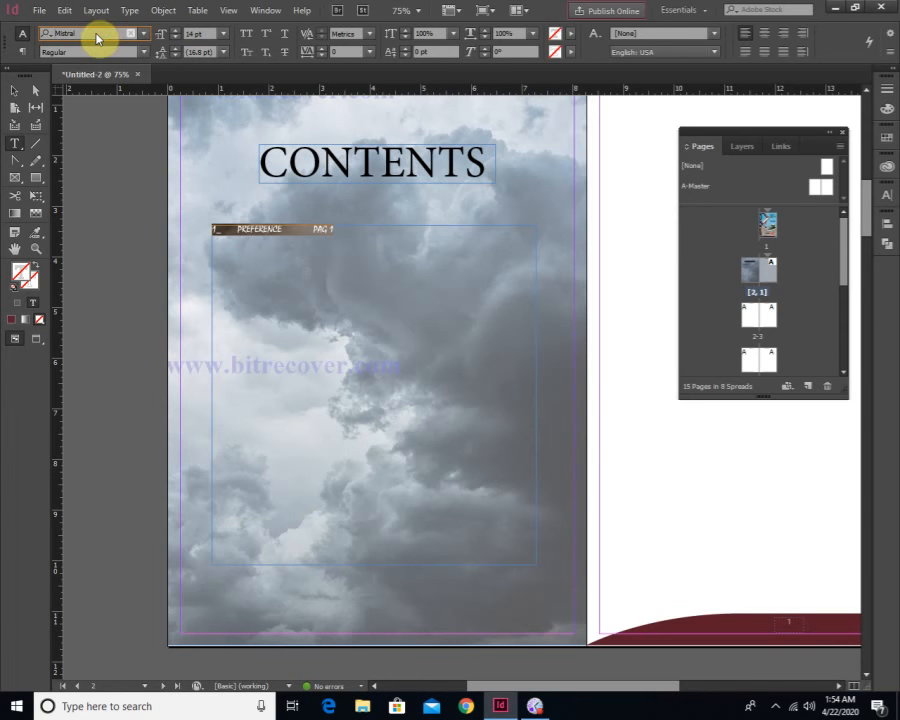
{"action": "left_click", "coordinate": [177, 30]}
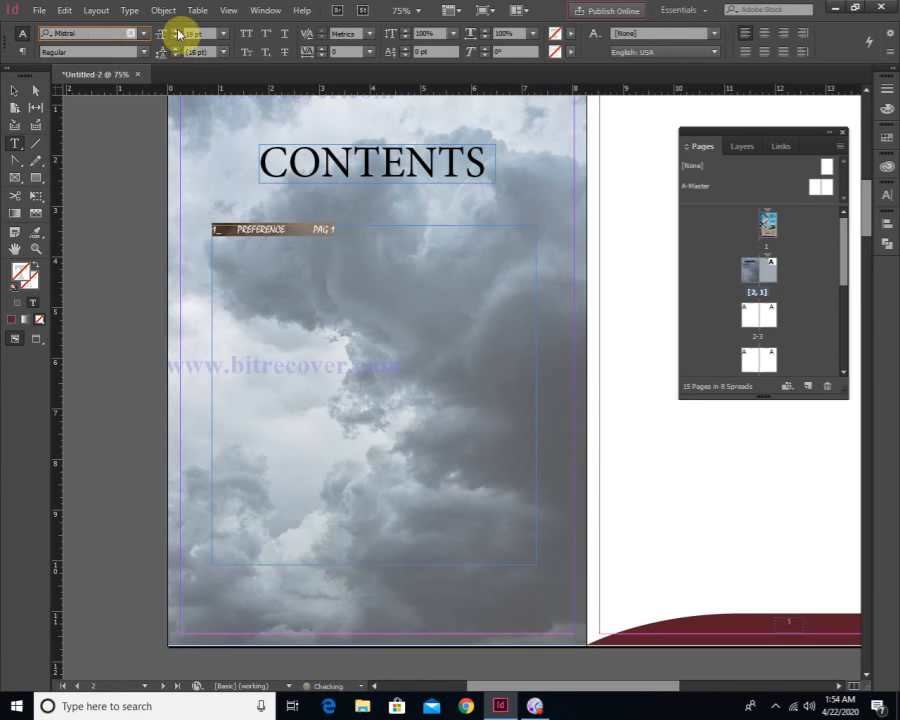
{"action": "left_click", "coordinate": [177, 30]}
Reduce the contents list frame to about 3.81 × 5.64 in and set its text size to 23 pt
{"action": "left_click", "coordinate": [15, 91]}
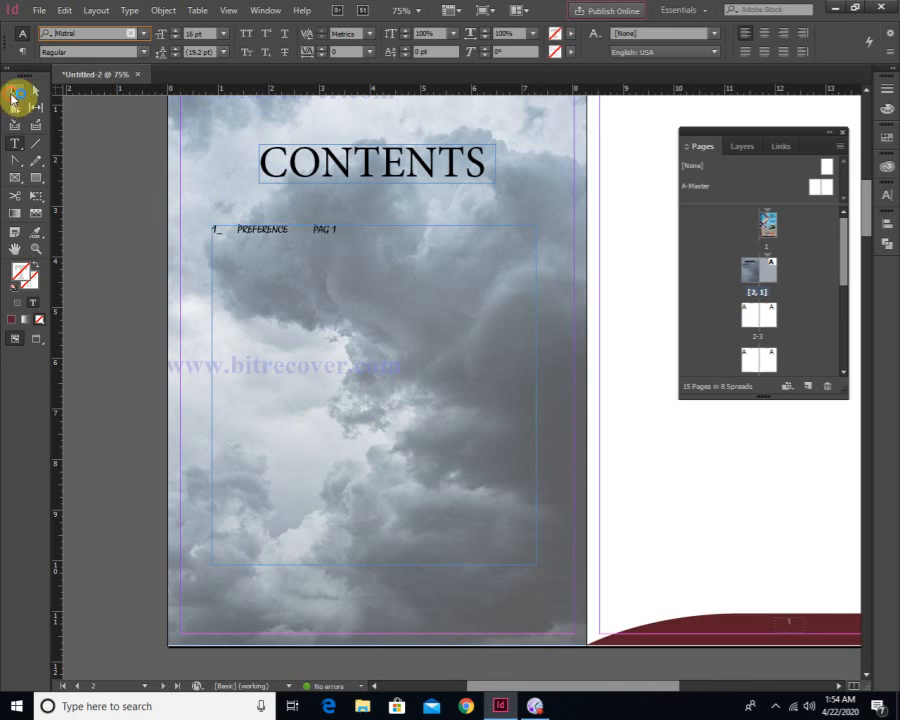
{"action": "left_click_drag", "start_coordinate": [536, 566], "coordinate": [405, 511]}
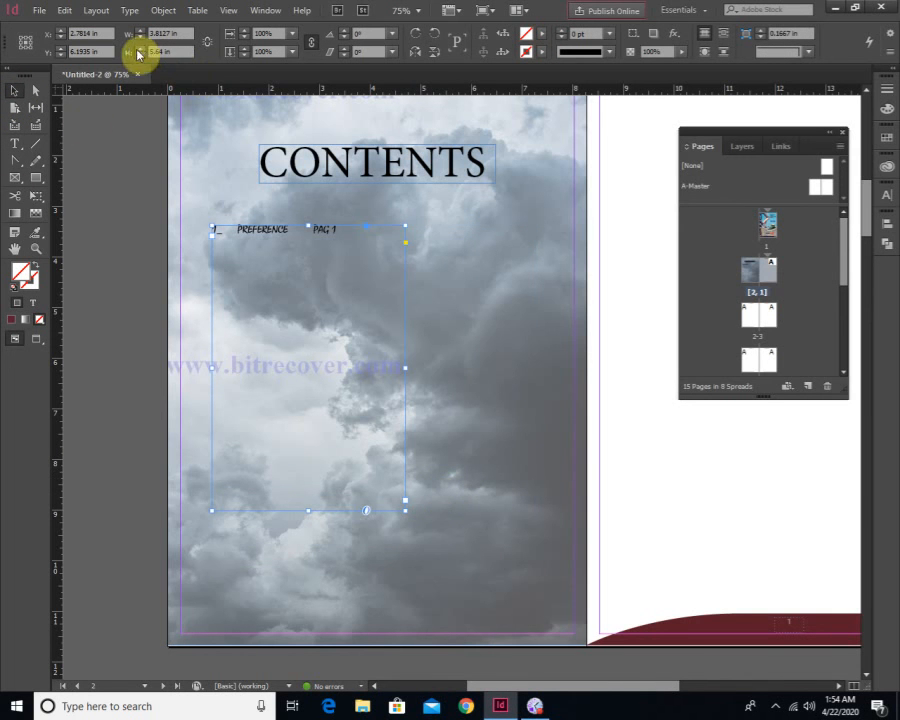
{"action": "left_click", "coordinate": [15, 144]}
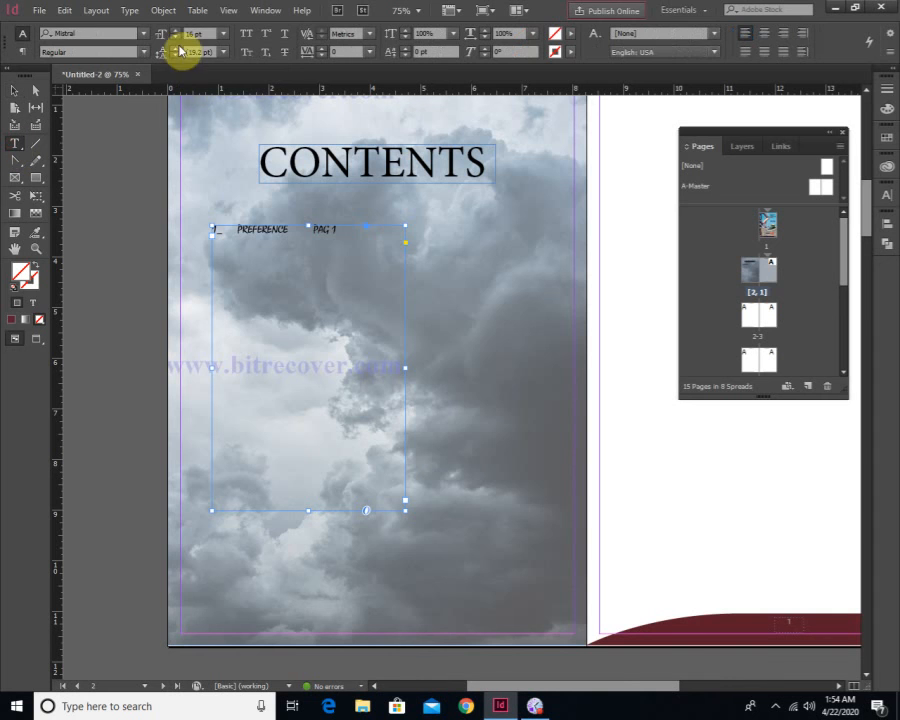
{"action": "left_click", "coordinate": [176, 31]}
{"action": "left_click", "coordinate": [176, 31]}
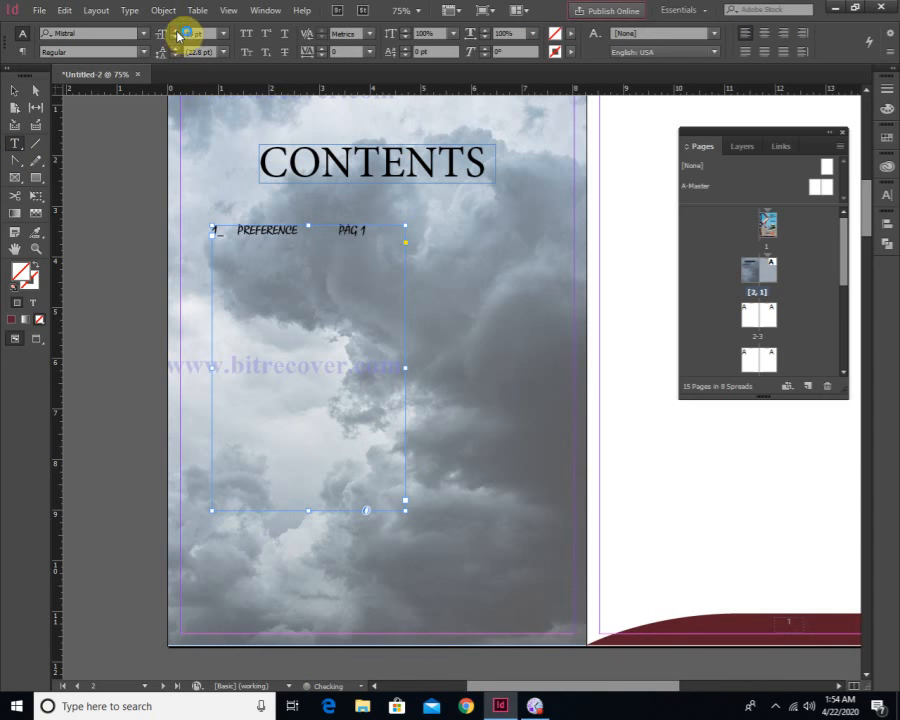
{"action": "left_click", "coordinate": [176, 31]}
{"action": "left_click", "coordinate": [177, 33]}
{"action": "left_click", "coordinate": [177, 34]}
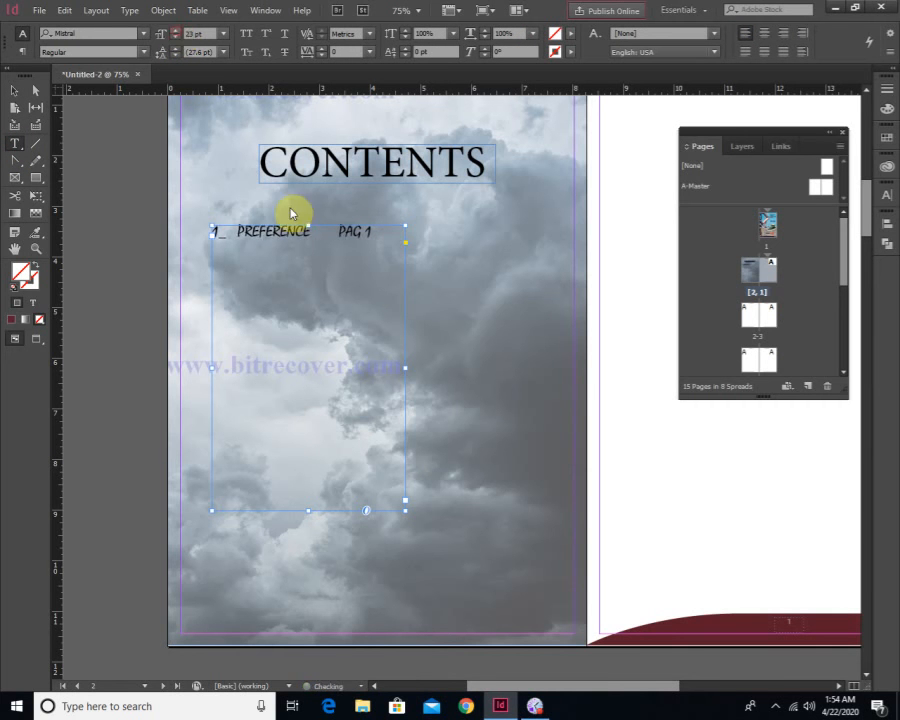
Insert extra tabs between PREFERENCE and PAG 1, and widen the list frame to about 5.45 in
{"action": "left_click", "coordinate": [323, 231]}
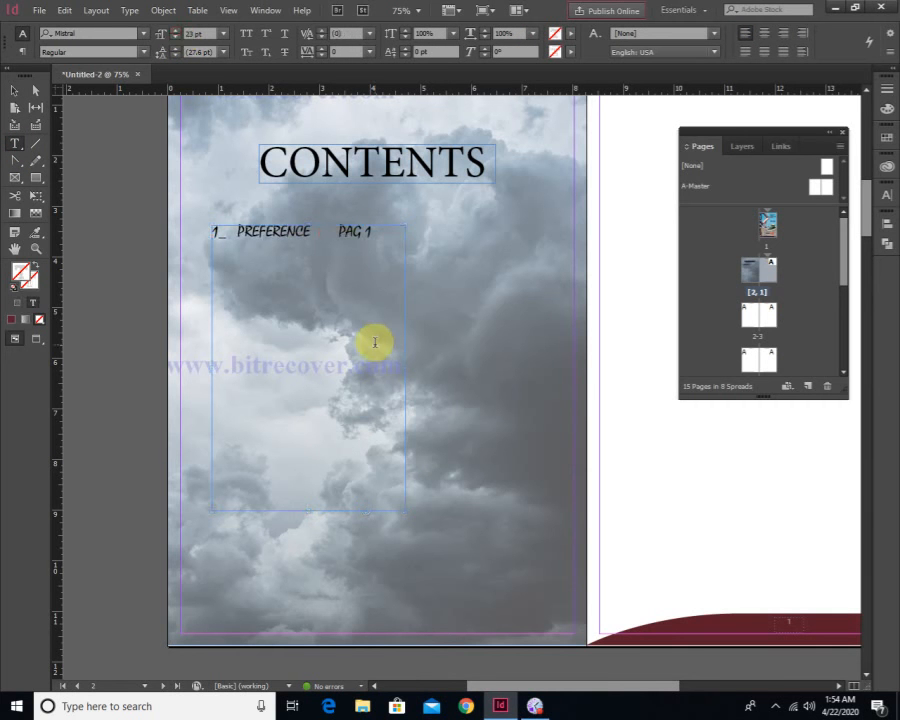
{"action": "key", "text": "Tab"}
{"action": "key", "text": "Return"}
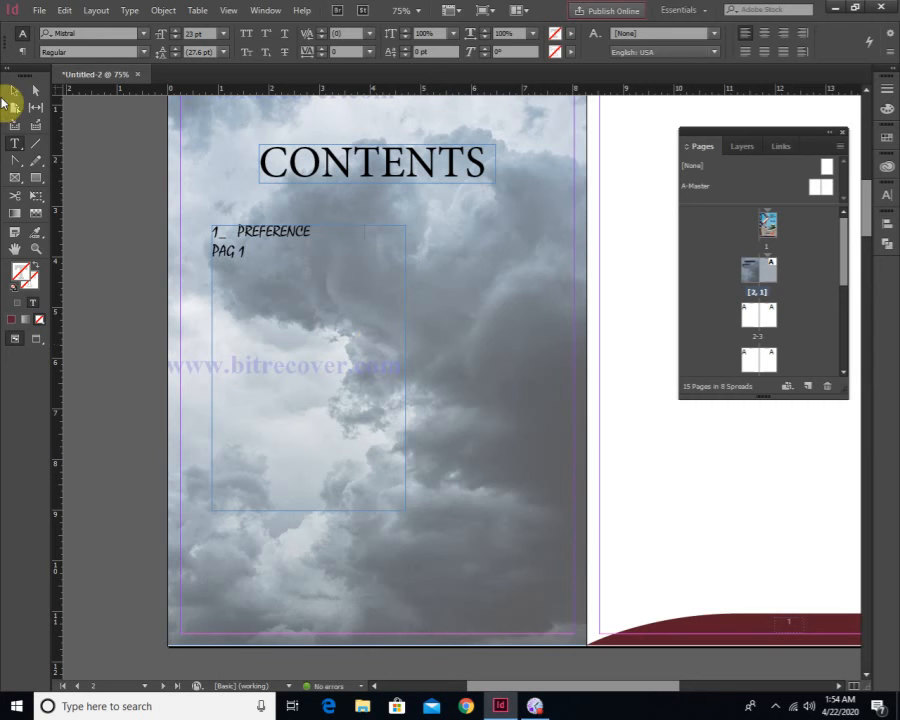
{"action": "left_click", "coordinate": [14, 90]}
{"action": "left_click_drag", "start_coordinate": [405, 368], "coordinate": [489, 367]}
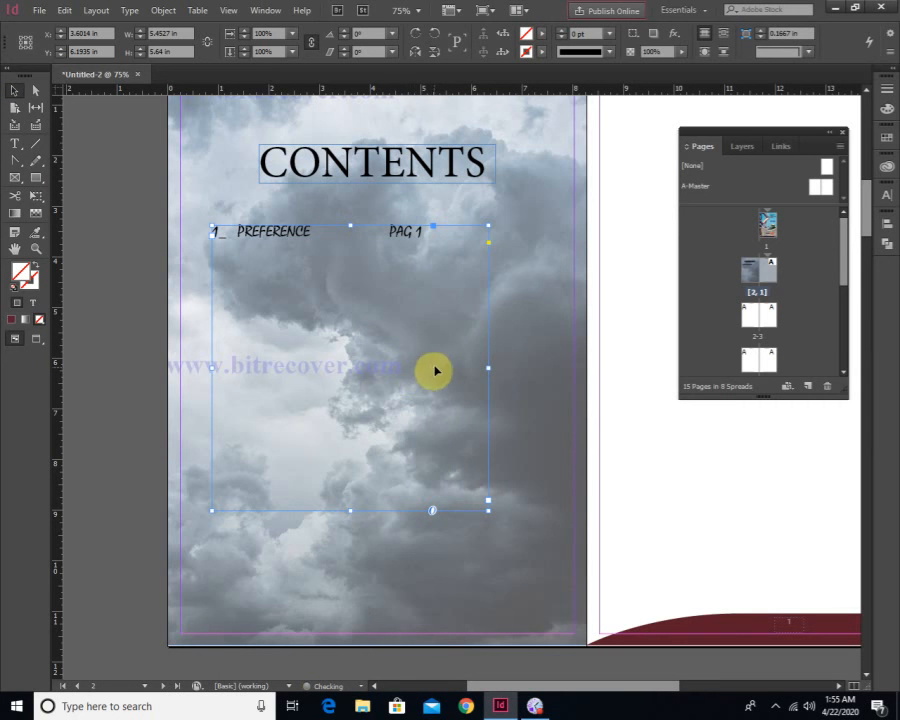
Insert two more tabs after PREFERENCE to move PAG 1 close to the frame's far edge
{"action": "double_click", "coordinate": [312, 234]}
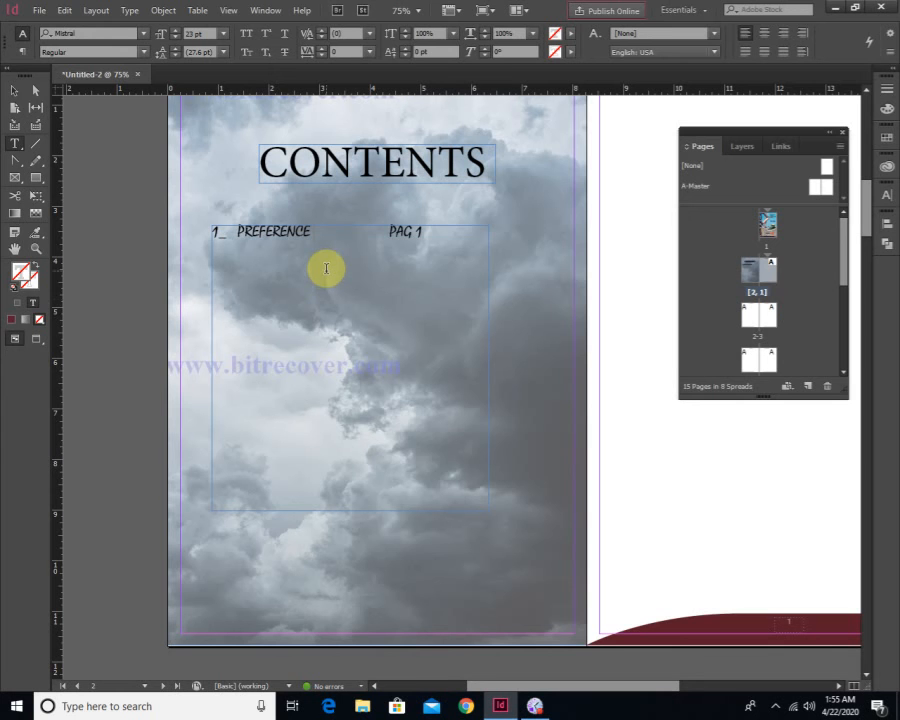
{"action": "key", "text": "Tab"}
{"action": "key", "text": "Tab"}
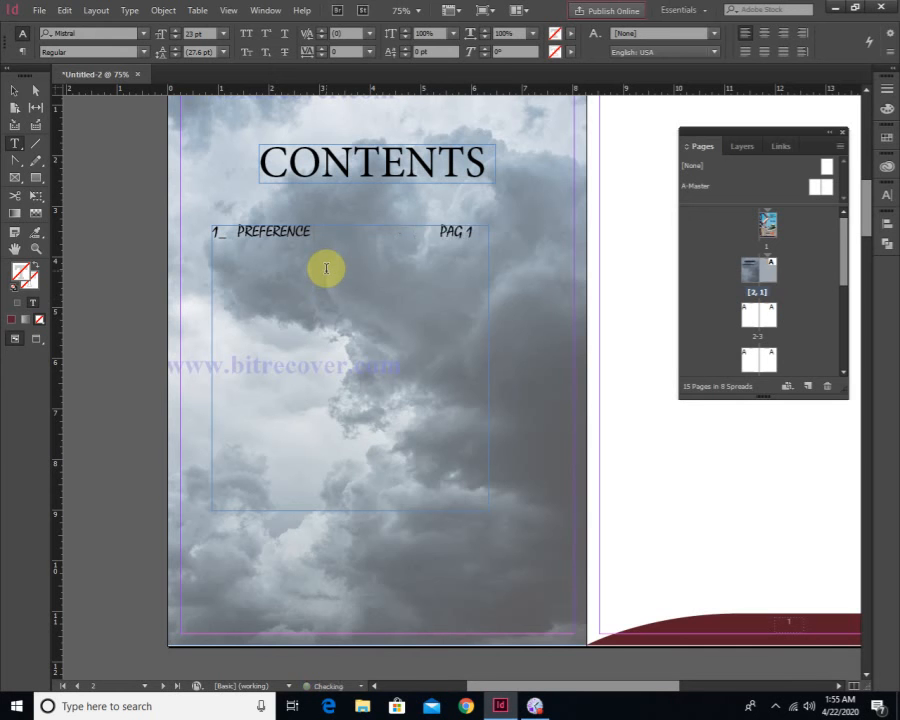
{"action": "left_click", "coordinate": [14, 91]}
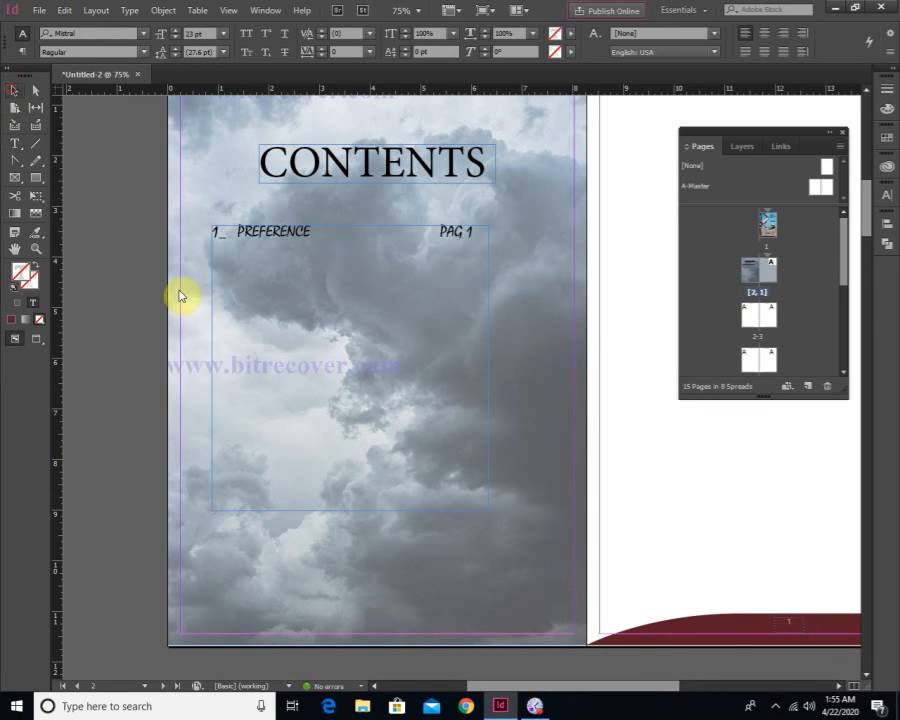
Move the contents list frame slightly inward under the heading and align its horizontal center on the page
{"action": "left_click_drag", "start_coordinate": [460, 512], "coordinate": [436, 440]}
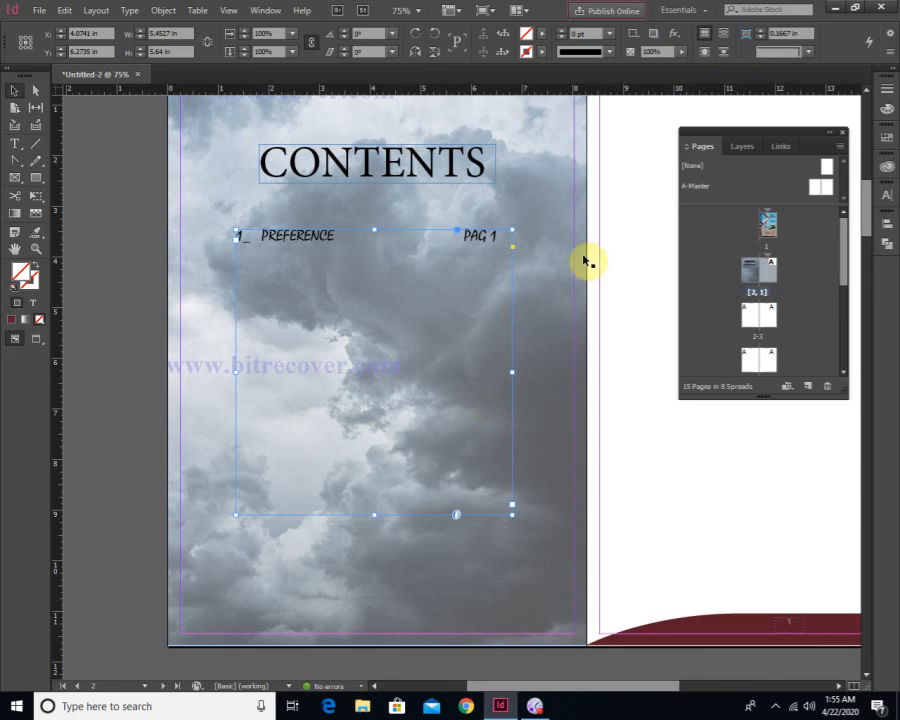
{"action": "left_click", "coordinate": [233, 12]}
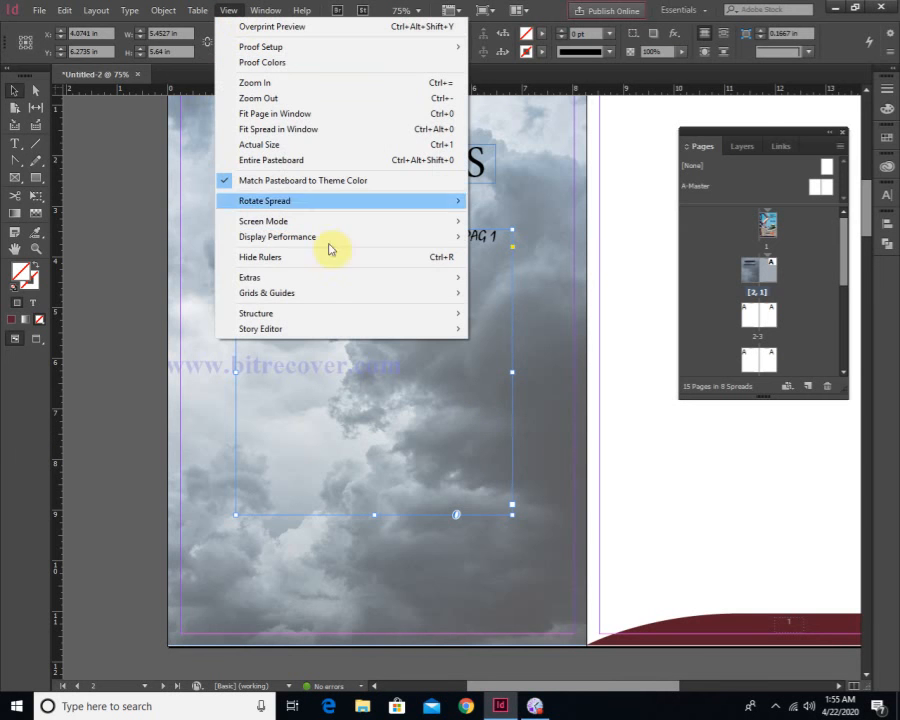
{"action": "mouse_move", "coordinate": [265, 10]}
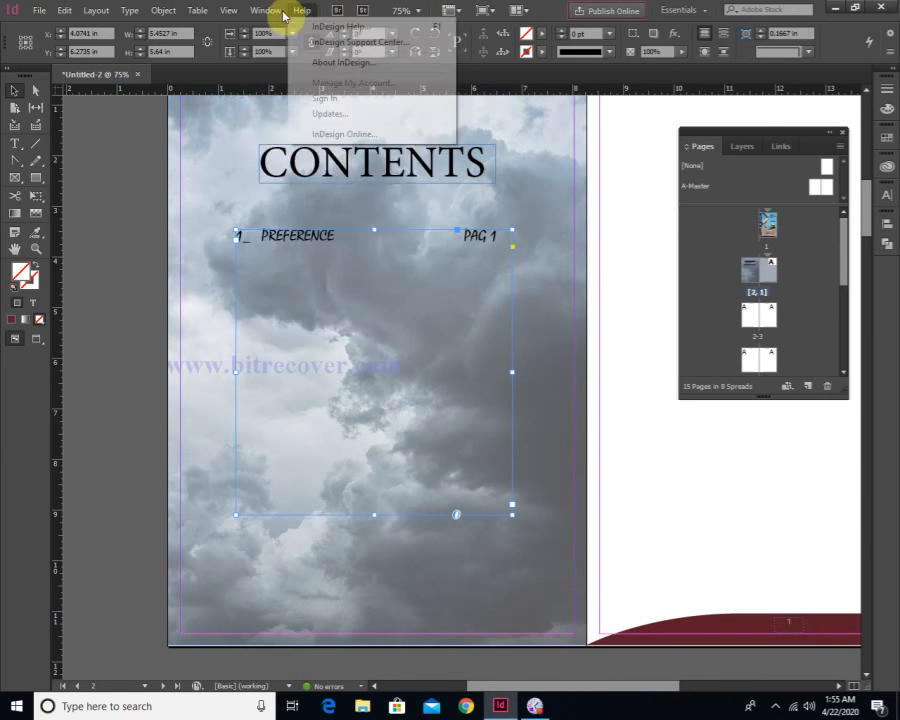
{"action": "mouse_move", "coordinate": [317, 239]}
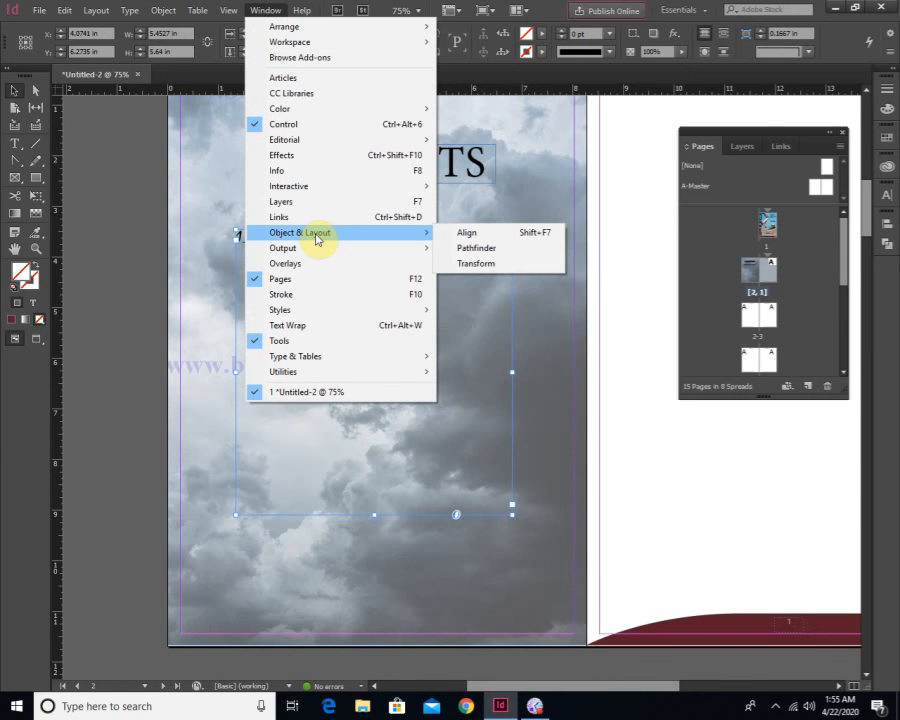
{"action": "left_click", "coordinate": [469, 233]}
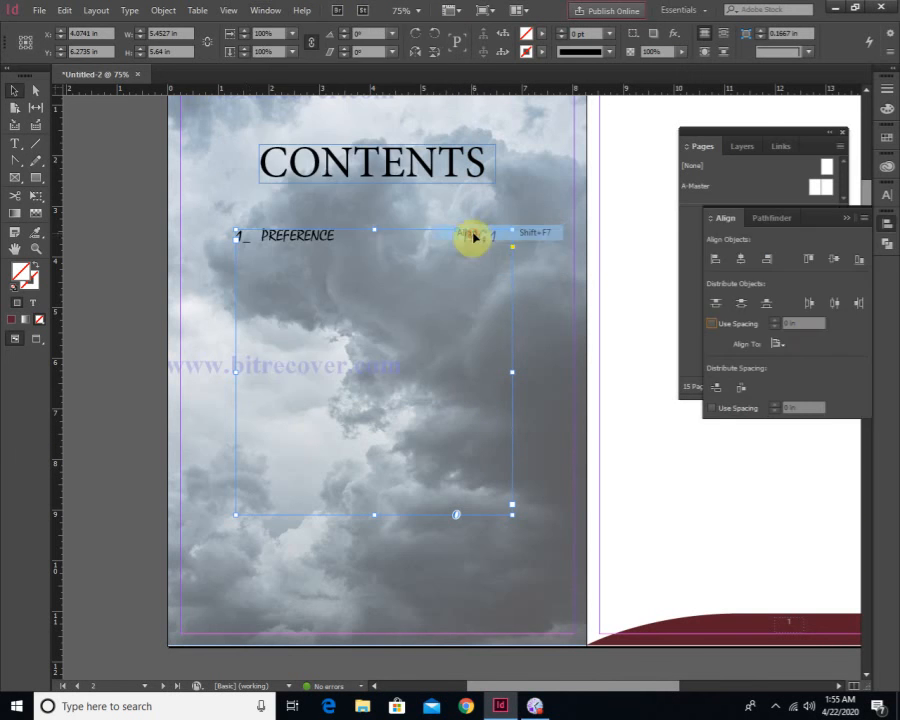
{"action": "left_click", "coordinate": [742, 260]}
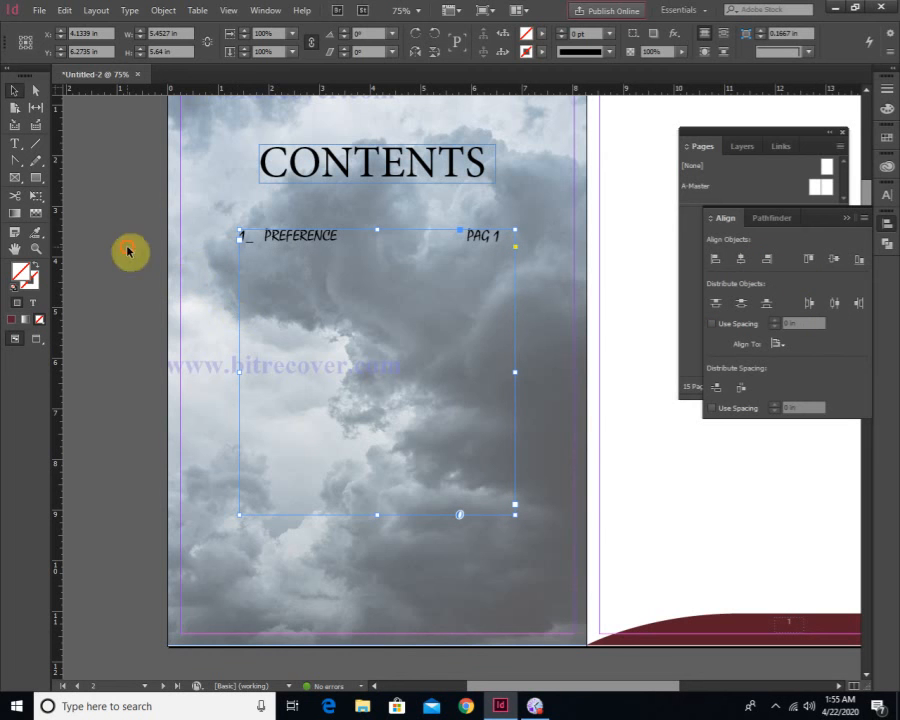
{"action": "left_click", "coordinate": [128, 251]}
Copy the whole PREFERENCE line and paste it as a second contents entry, leaving a blank line between them
{"action": "left_click", "coordinate": [283, 240]}
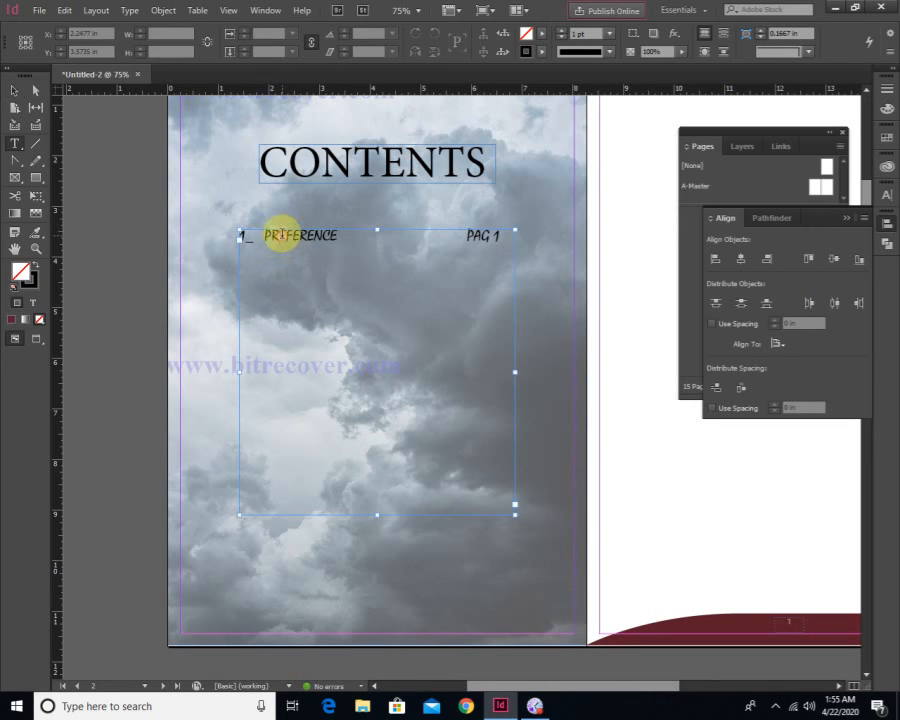
{"action": "double_click", "coordinate": [281, 237]}
{"action": "triple_click", "coordinate": [275, 244]}
{"action": "key", "text": "ctrl+c"}
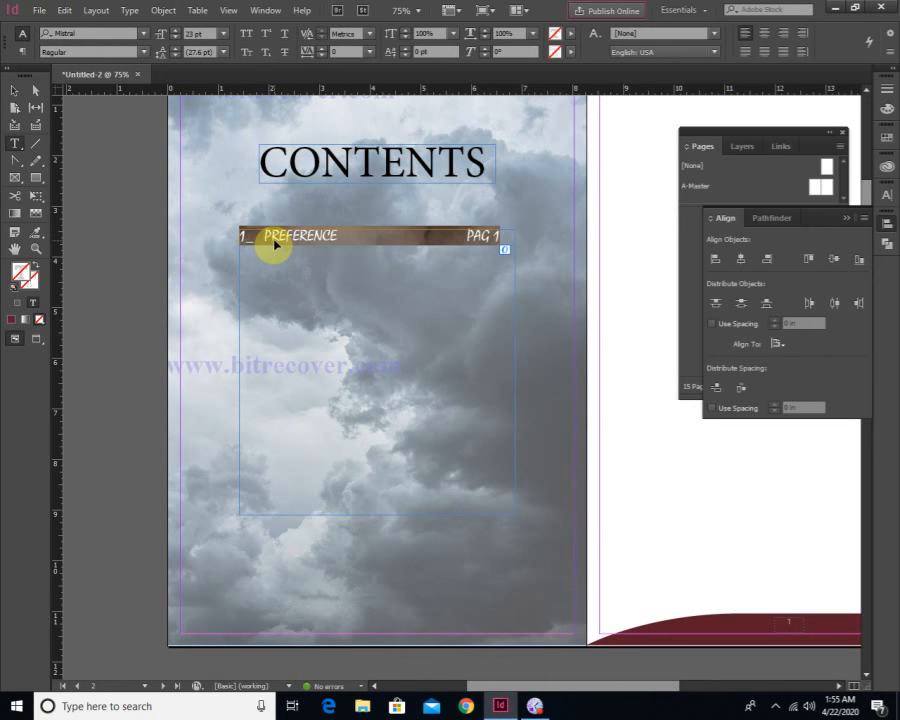
{"action": "left_click", "coordinate": [511, 256]}
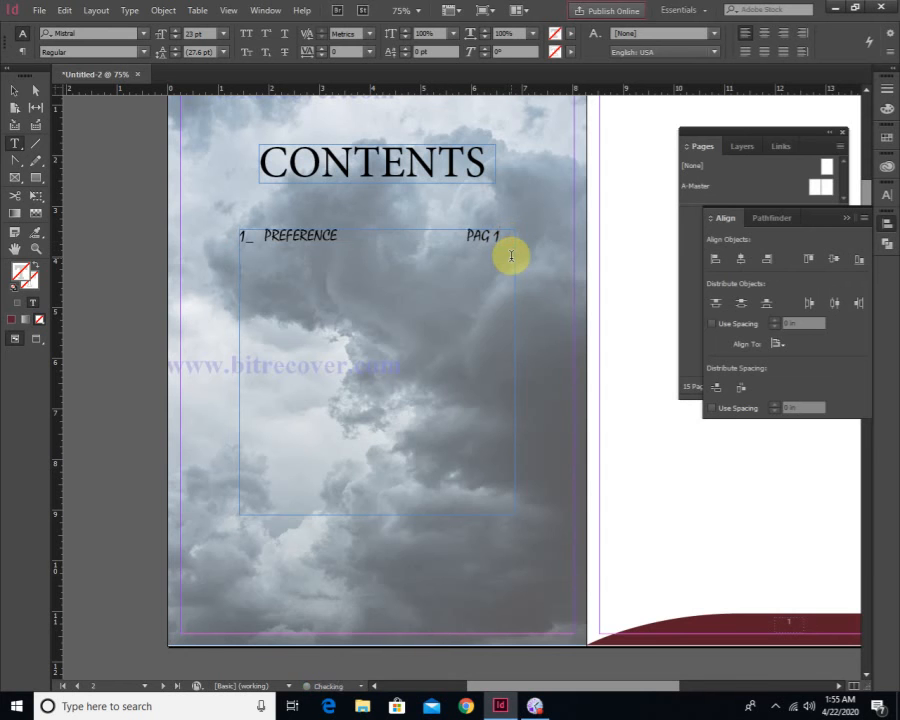
{"action": "key", "text": "Return"}
{"action": "key", "text": "ctrl+v"}
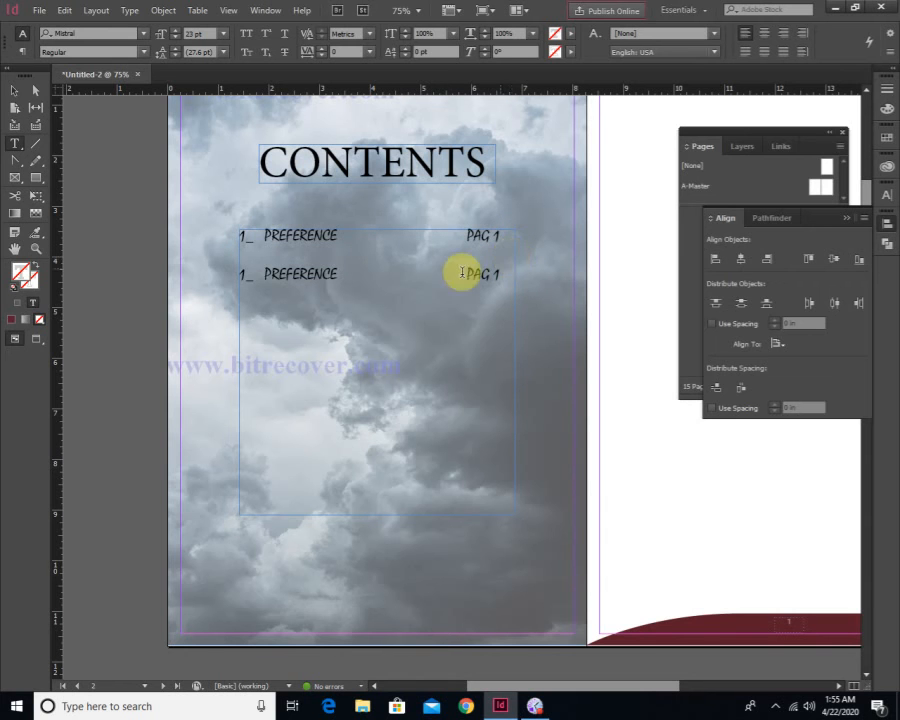
Copy both PREFERENCE lines and paste them twice to make six entries, adding a line break after the fourth for even spacing
{"action": "left_click_drag", "start_coordinate": [237, 233], "coordinate": [423, 321]}
{"action": "key", "text": "ctrl+c"}
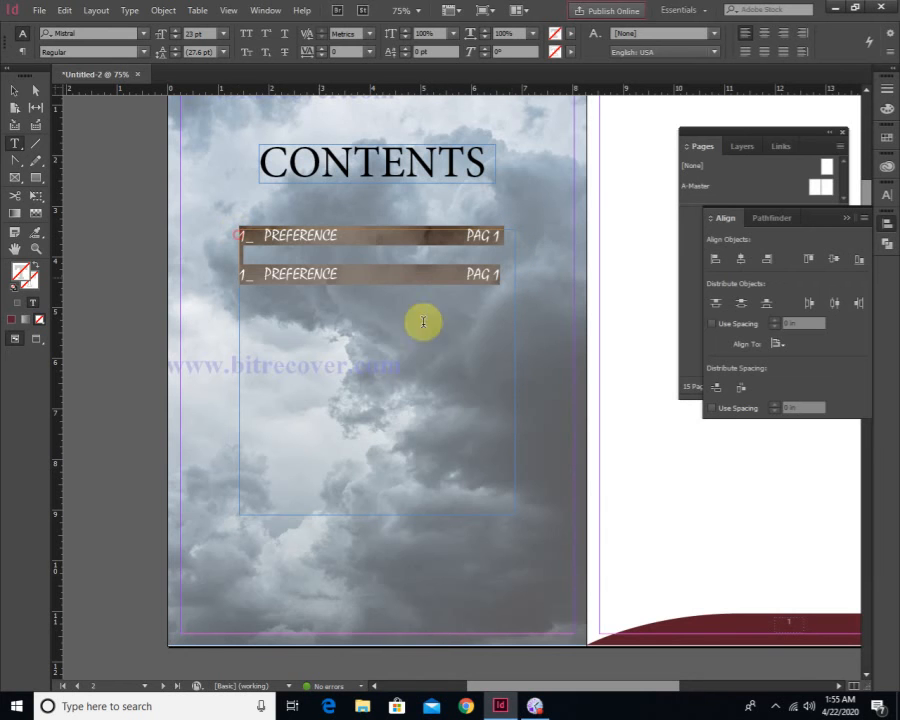
{"action": "left_click", "coordinate": [563, 363]}
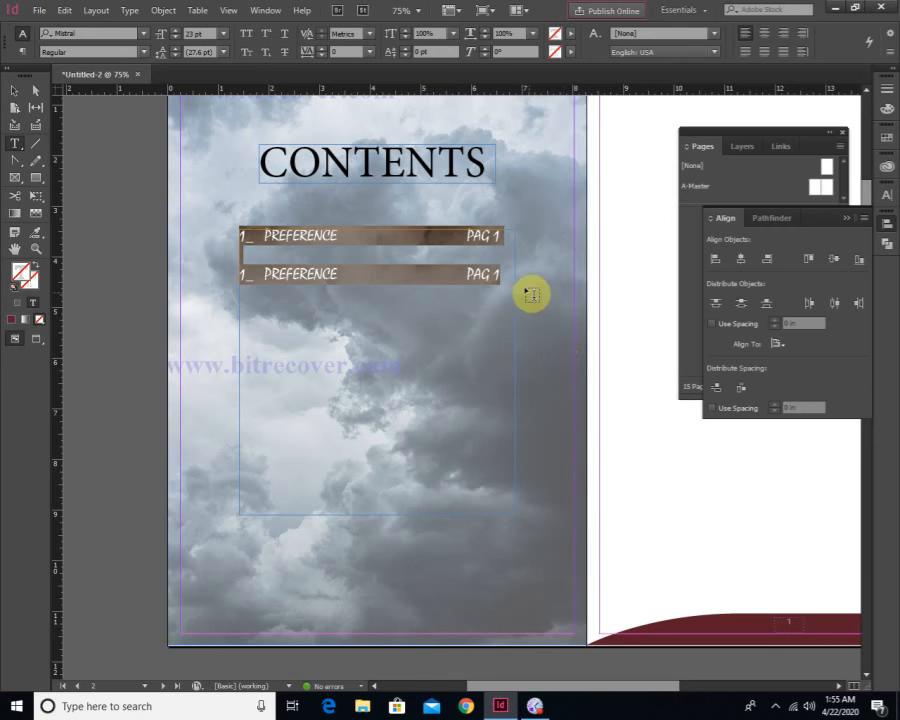
{"action": "left_click", "coordinate": [501, 274]}
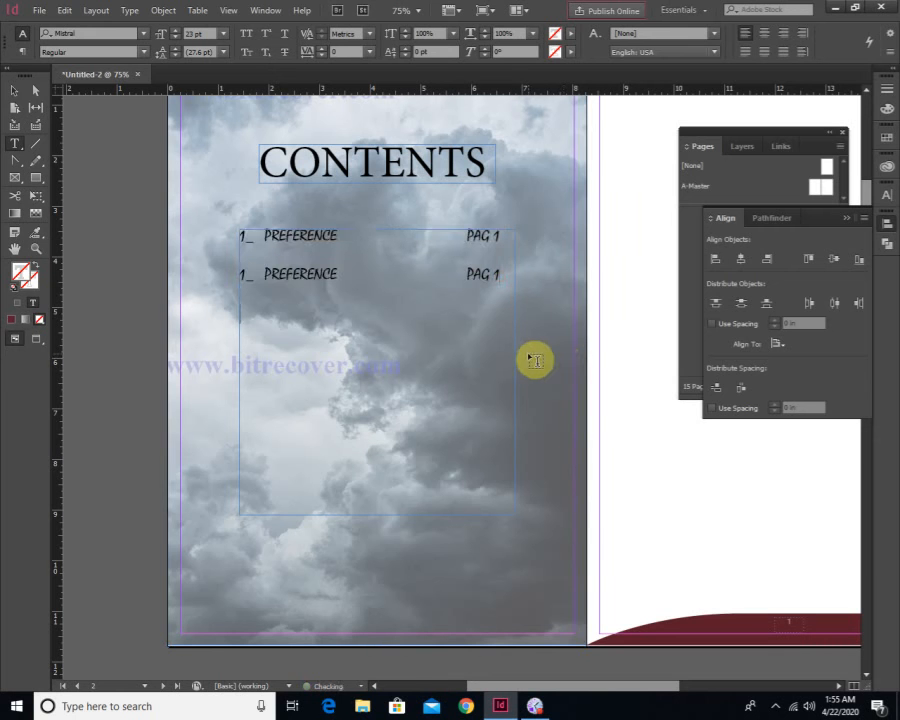
{"action": "key", "text": "ctrl+v"}
{"action": "key", "text": "ctrl+v"}
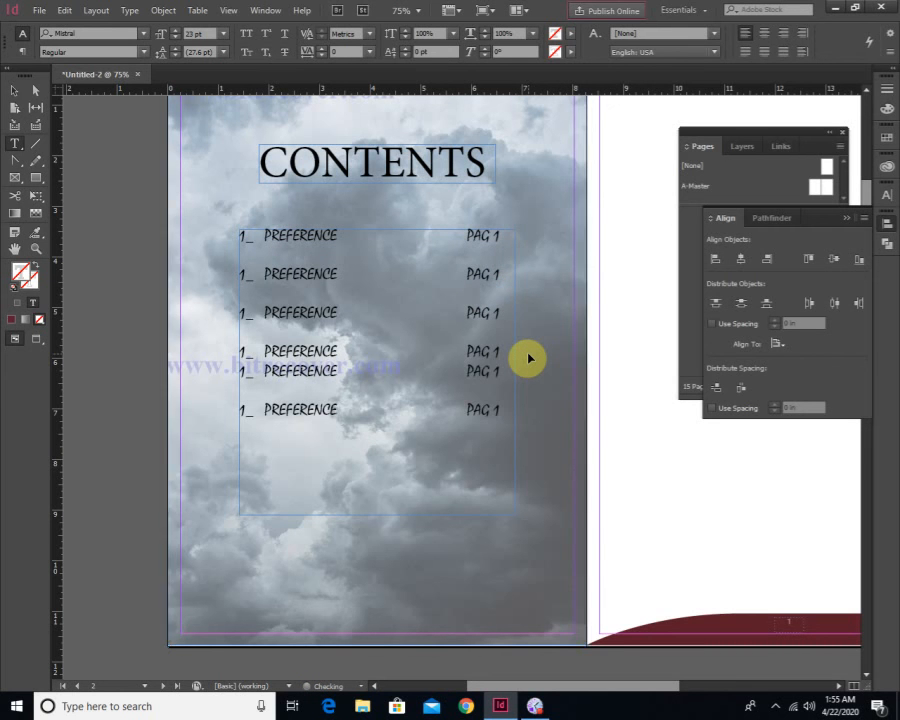
{"action": "left_click", "coordinate": [504, 352]}
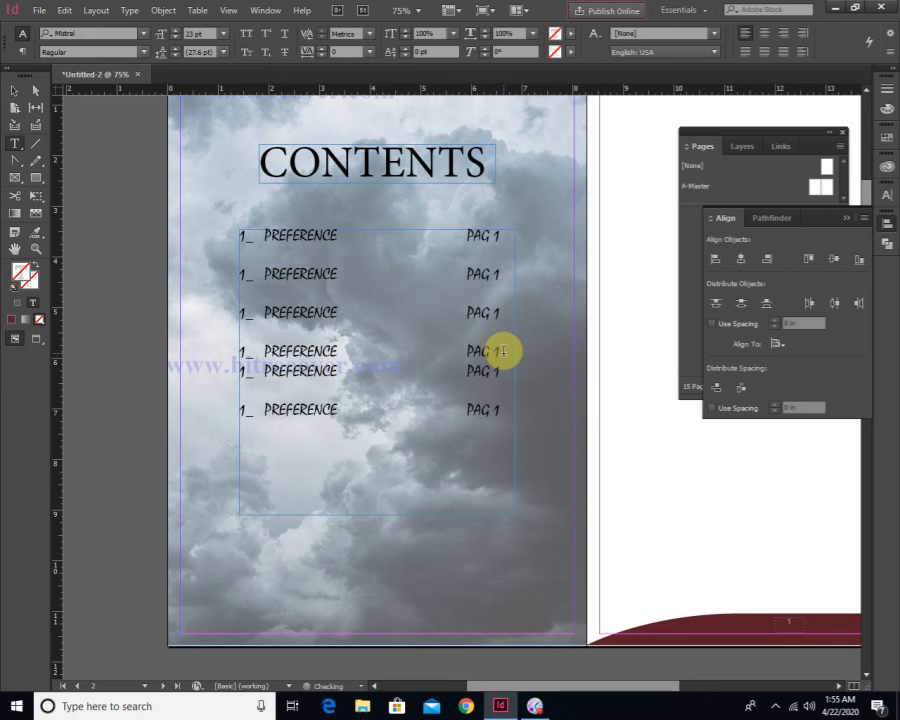
{"action": "key", "text": "Return"}
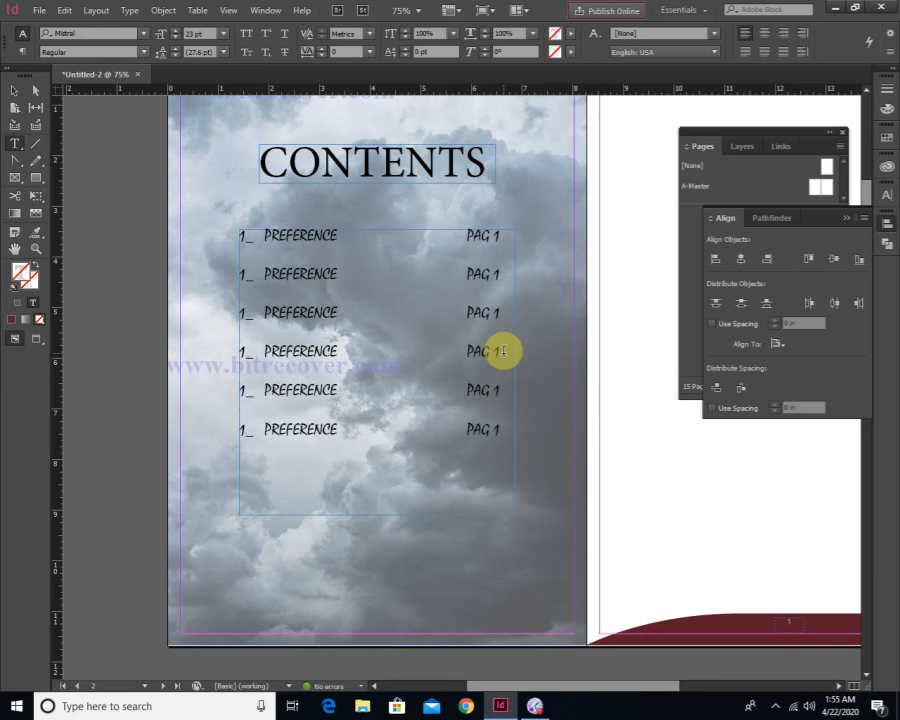
Renumber the second to sixth contents entries as 2 to 6, and shorten the list frame to just below the last entry
{"action": "left_click", "coordinate": [244, 274]}
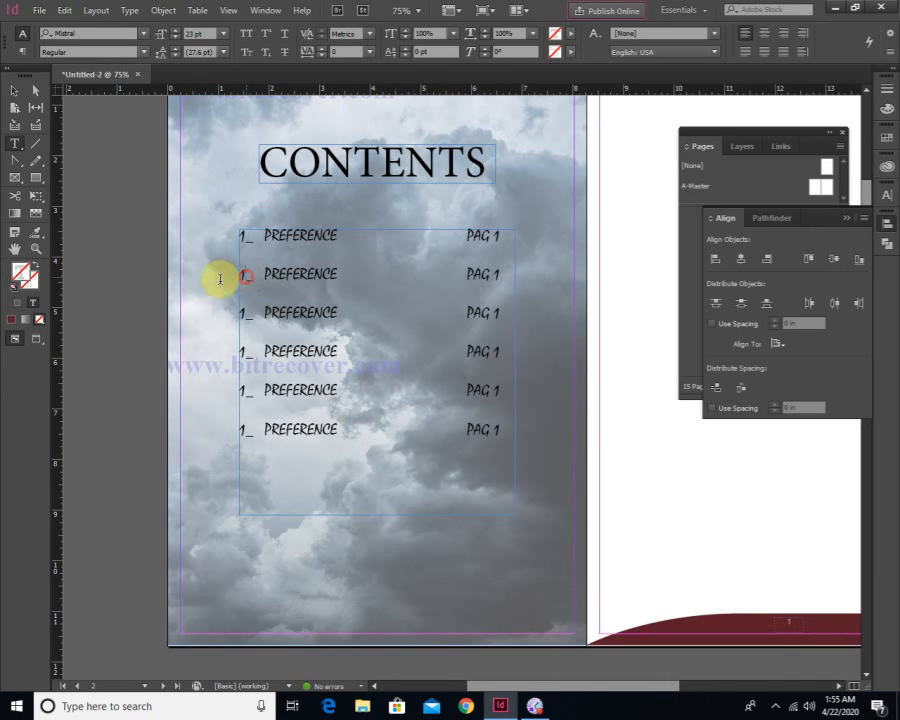
{"action": "left_click_drag", "start_coordinate": [245, 275], "coordinate": [240, 314]}
{"action": "type", "text": "2"}
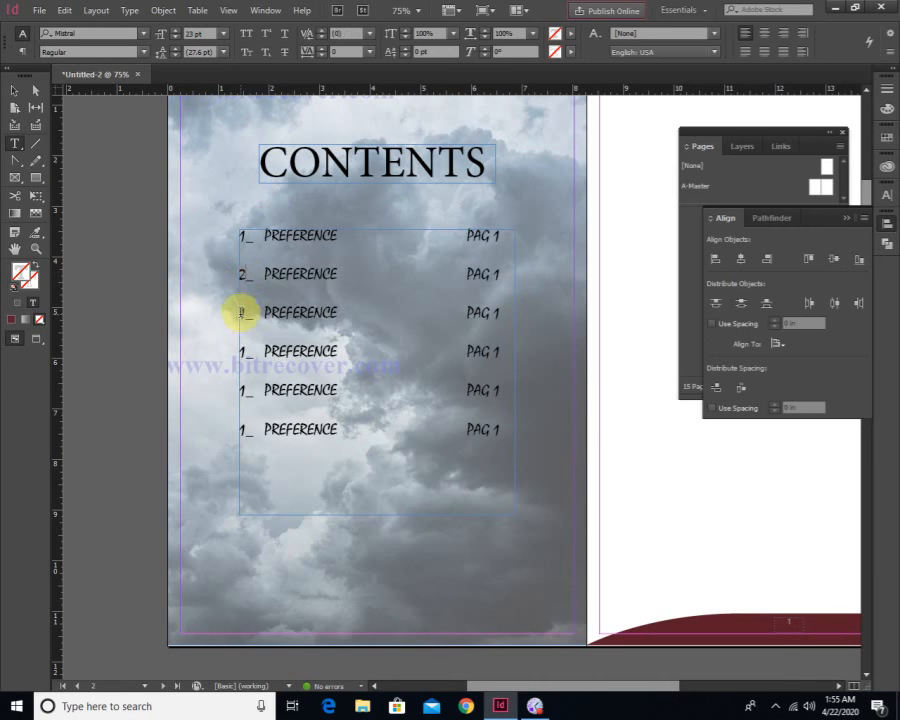
{"action": "type", "text": "4"}
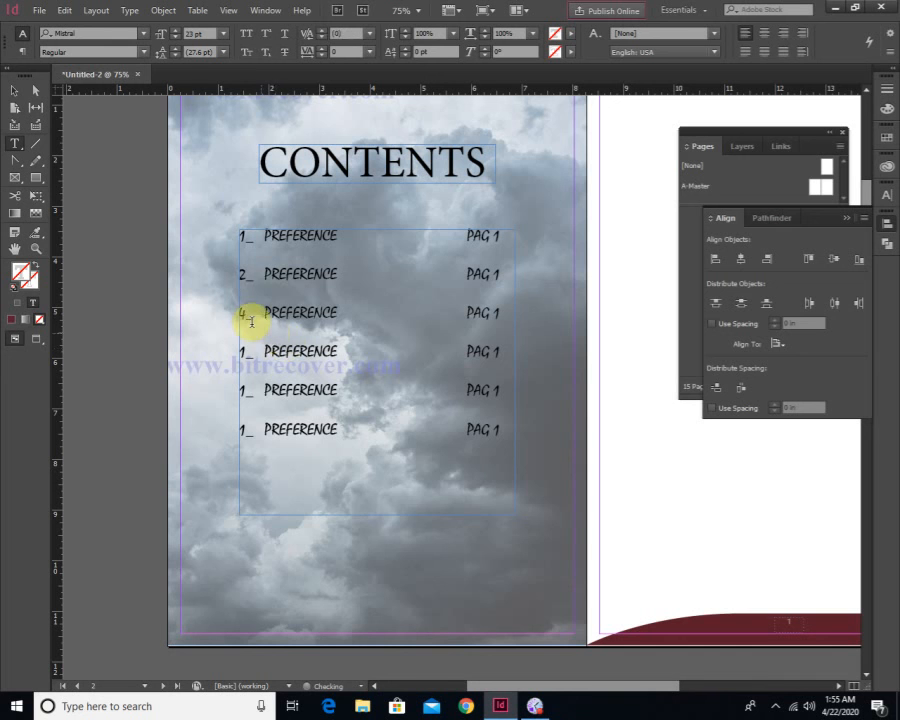
{"action": "type", "text": "3"}
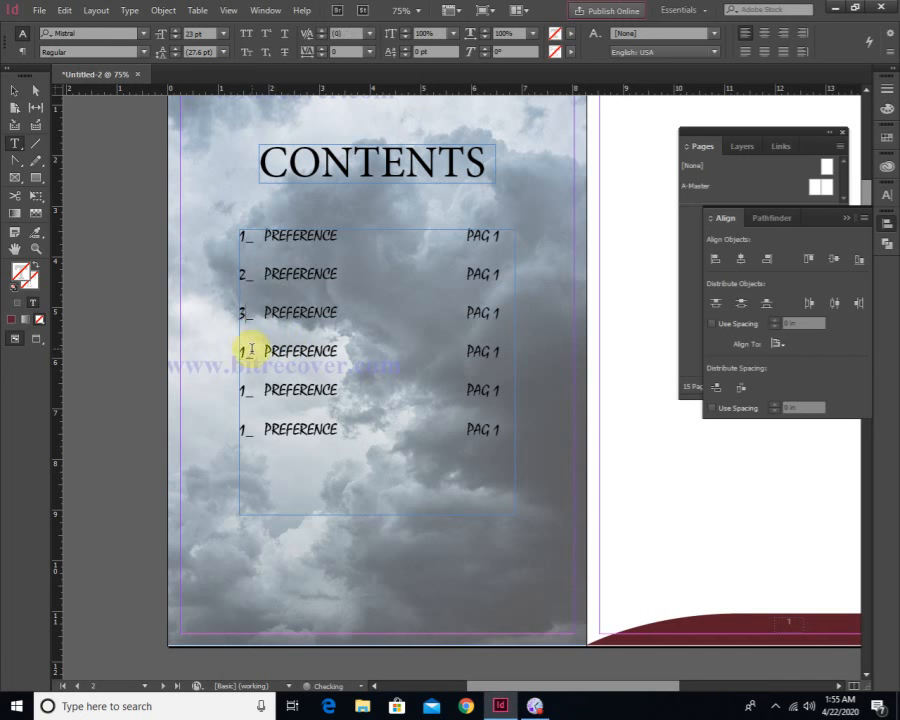
{"action": "left_click_drag", "start_coordinate": [250, 350], "coordinate": [166, 404]}
{"action": "type", "text": "4"}
{"action": "left_click", "coordinate": [244, 389]}
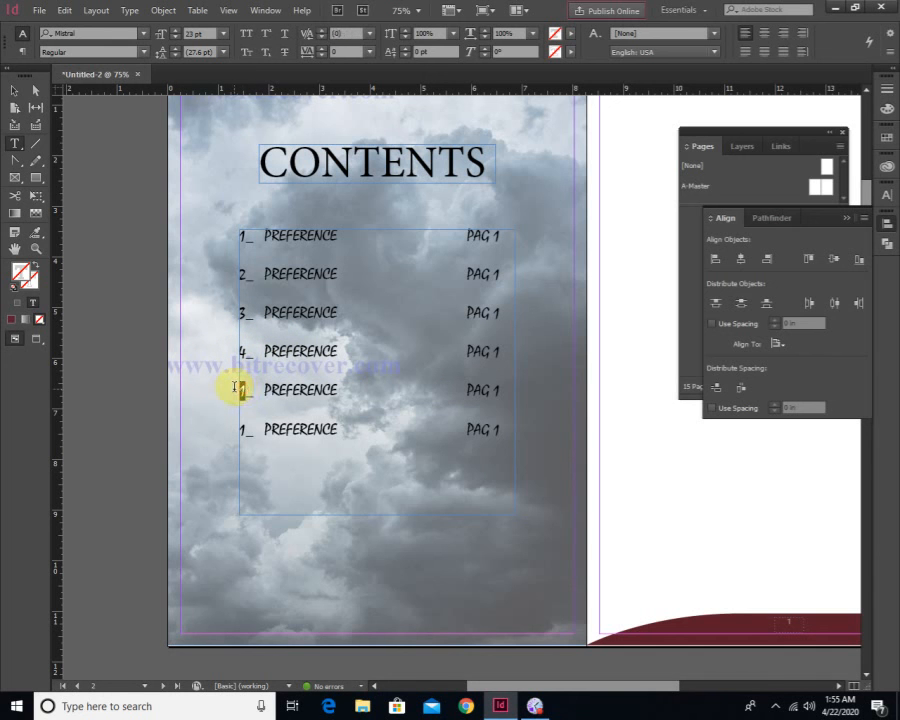
{"action": "type", "text": "5"}
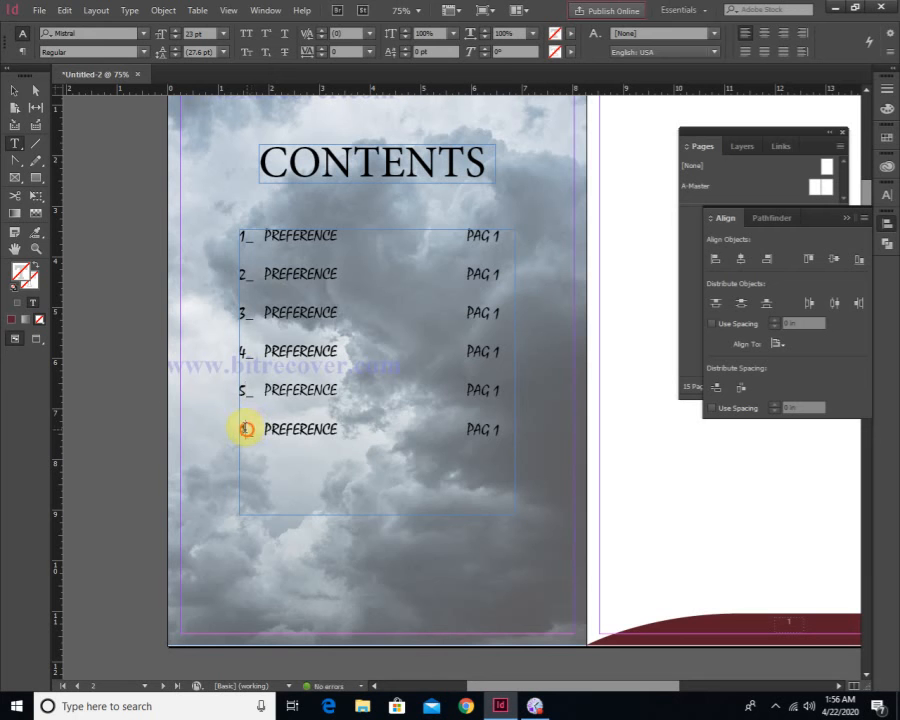
{"action": "left_click_drag", "start_coordinate": [243, 428], "coordinate": [211, 440]}
{"action": "type", "text": "6"}
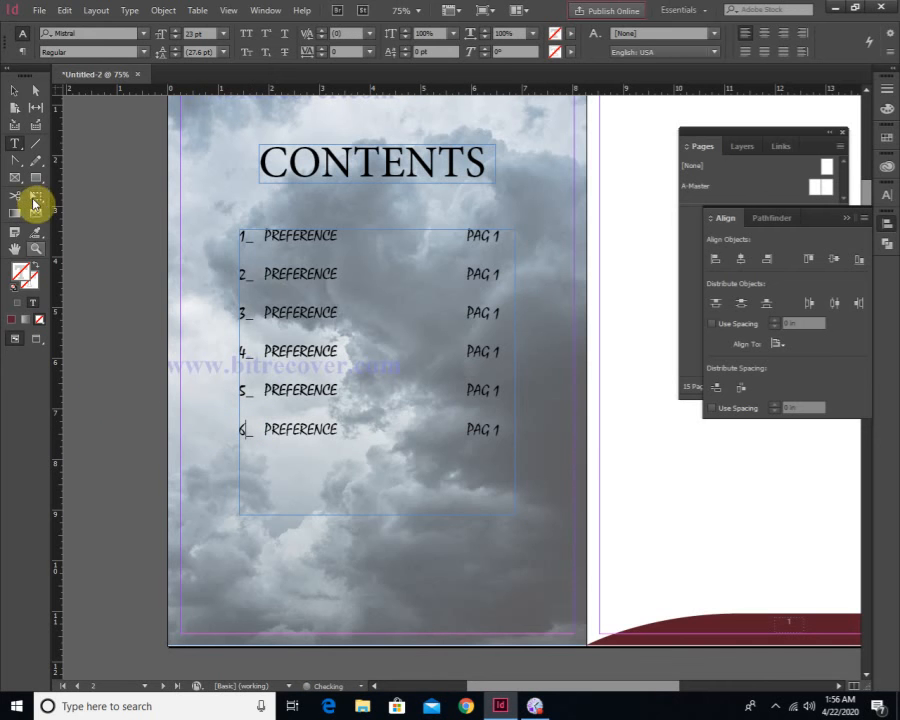
{"action": "left_click", "coordinate": [14, 90]}
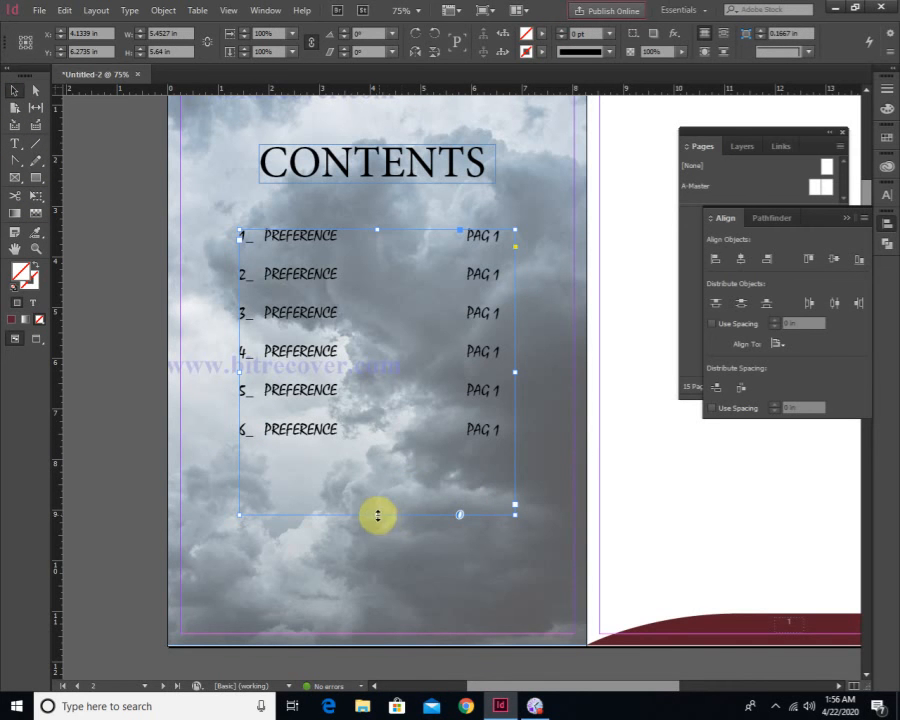
{"action": "left_click_drag", "start_coordinate": [377, 515], "coordinate": [378, 457]}
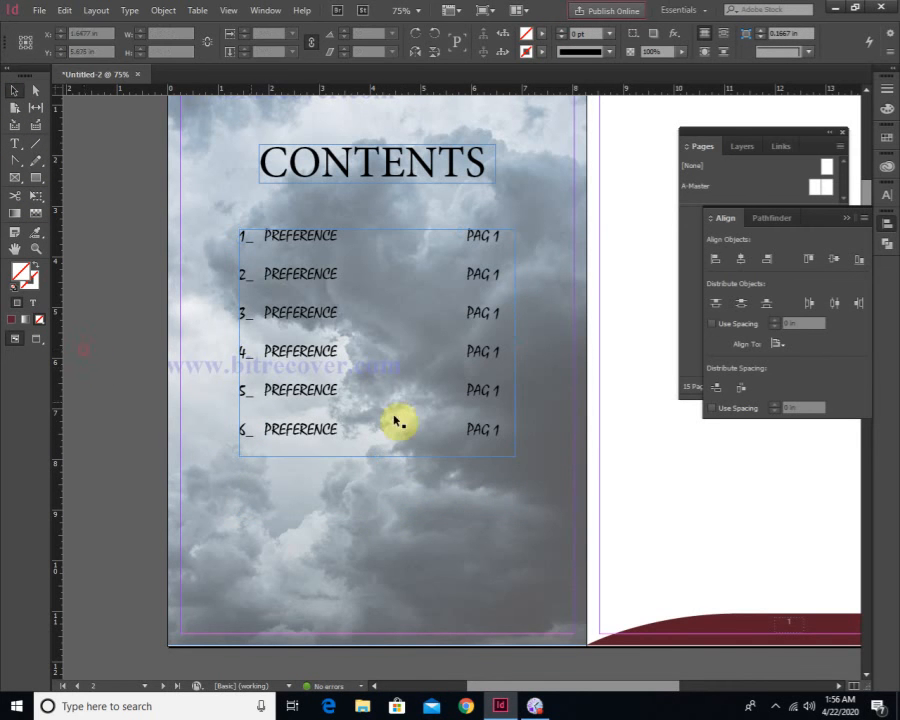
Draw a text frame about 4.18 × 1.08 in near the top of the facing white page and enter PREFERENCE
{"action": "key", "text": "ctrl+minus"}
{"action": "key", "text": "ctrl+minus"}
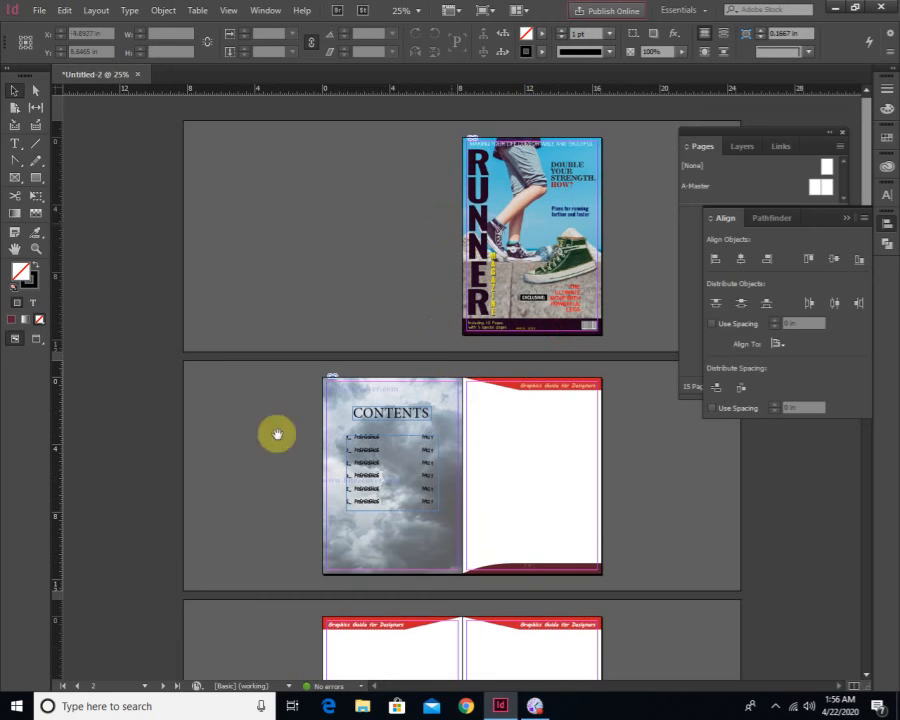
{"action": "left_click", "coordinate": [501, 490]}
{"action": "left_click_drag", "start_coordinate": [580, 458], "coordinate": [466, 454]}
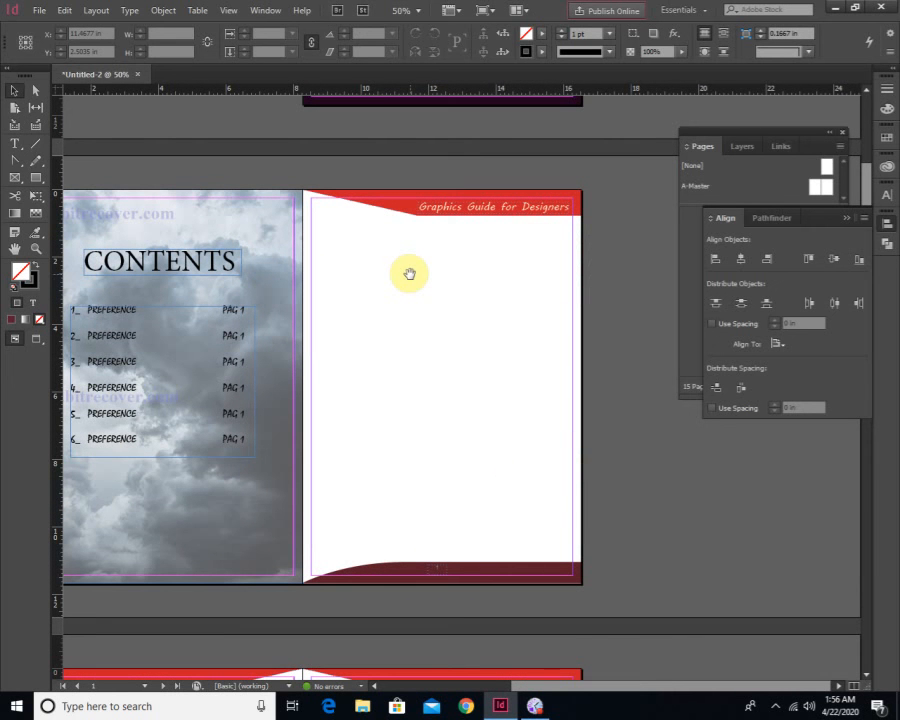
{"action": "left_click", "coordinate": [15, 144]}
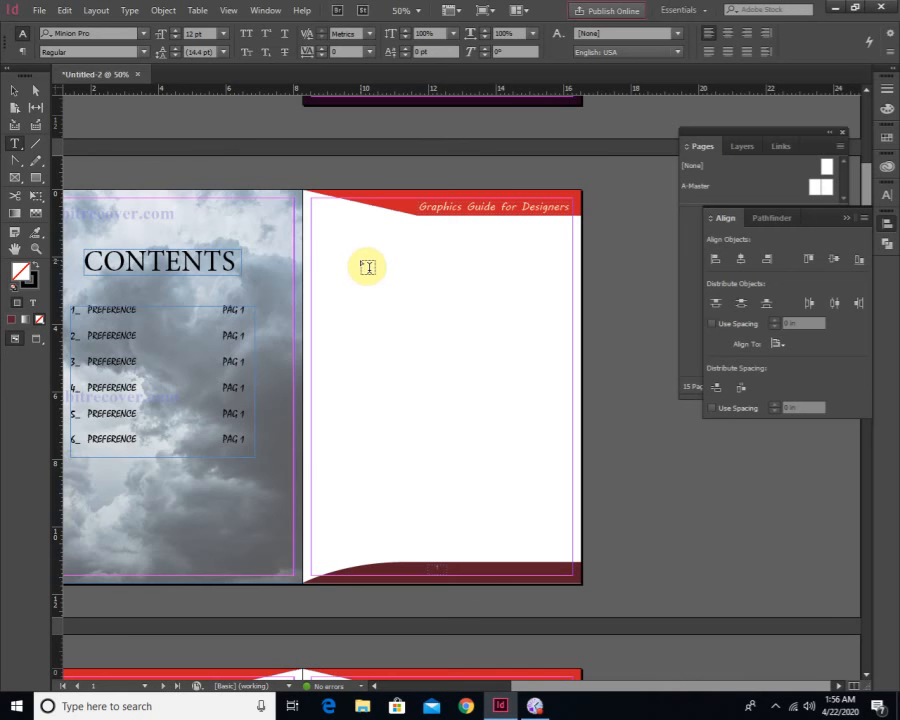
{"action": "left_click_drag", "start_coordinate": [324, 250], "coordinate": [466, 285]}
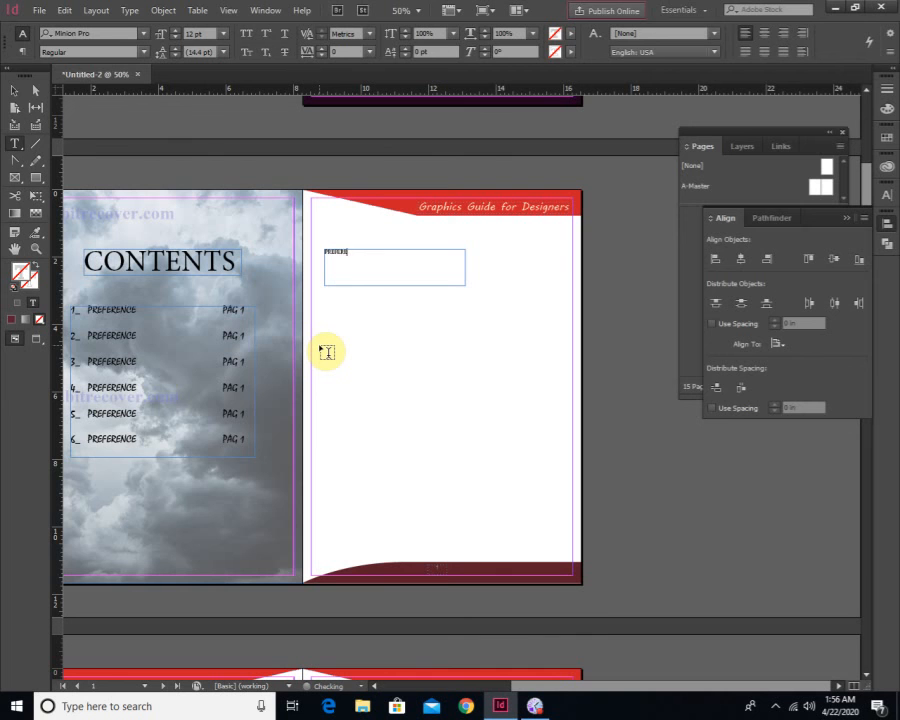
Set the text size of the PREFERENCE heading on the white page to 30 pt
{"action": "double_click", "coordinate": [348, 251]}
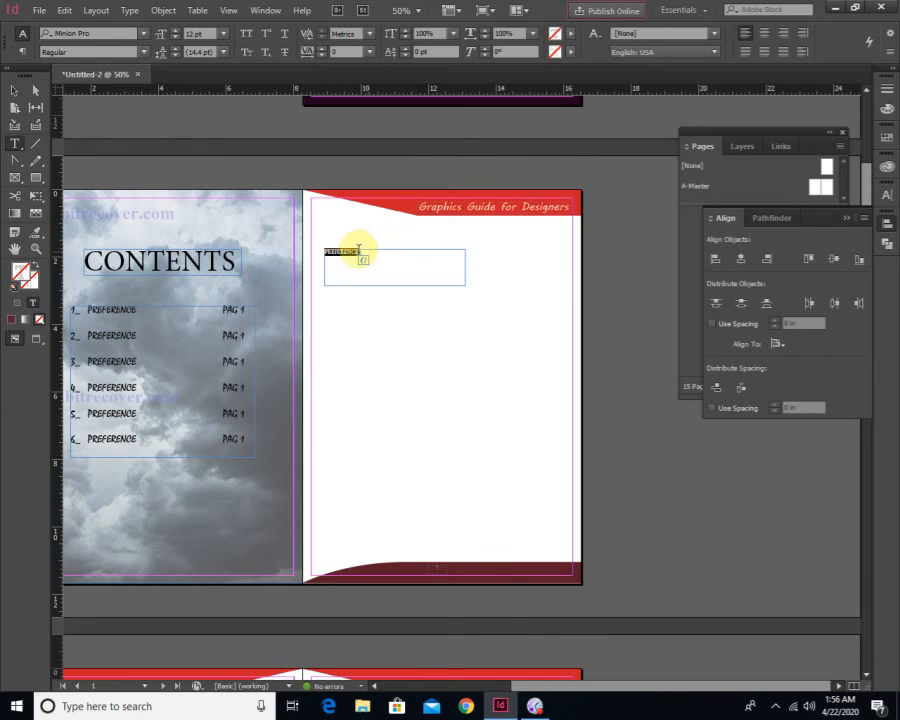
{"action": "left_click", "coordinate": [14, 90]}
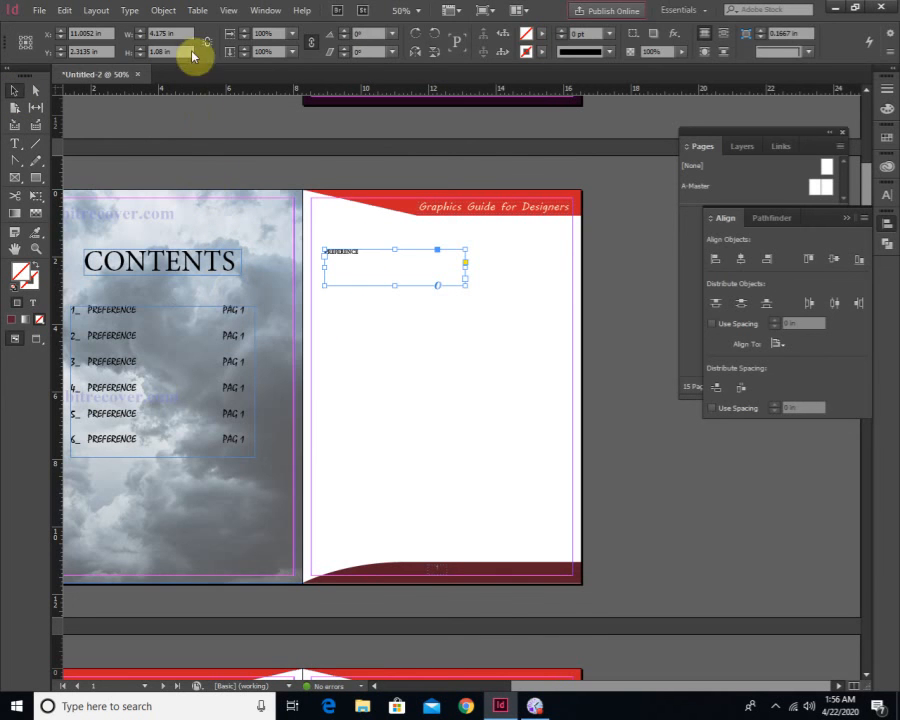
{"action": "left_click", "coordinate": [13, 145]}
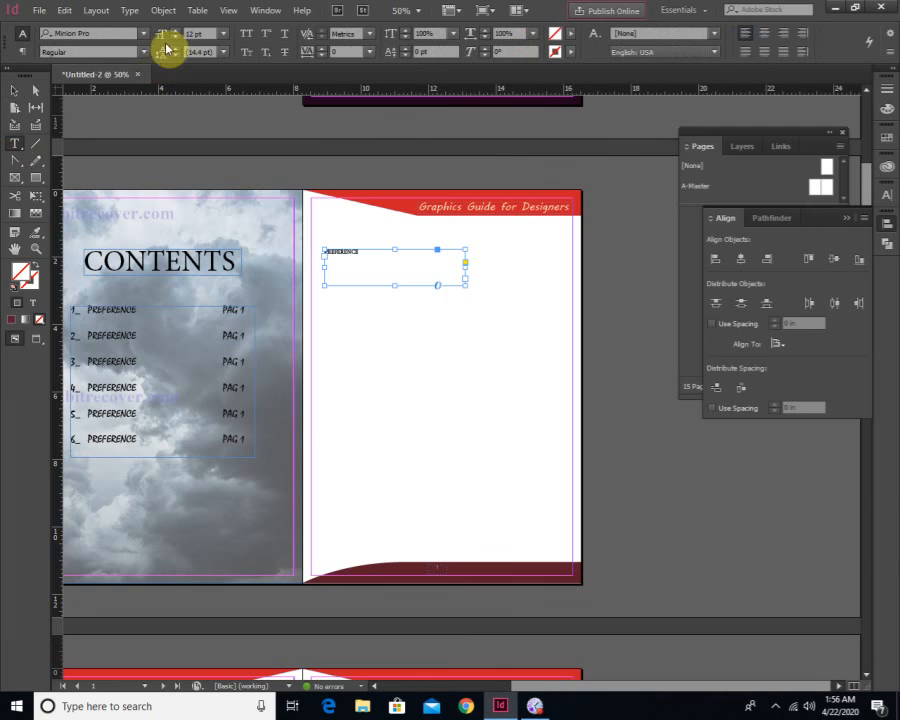
{"action": "left_click", "coordinate": [176, 36]}
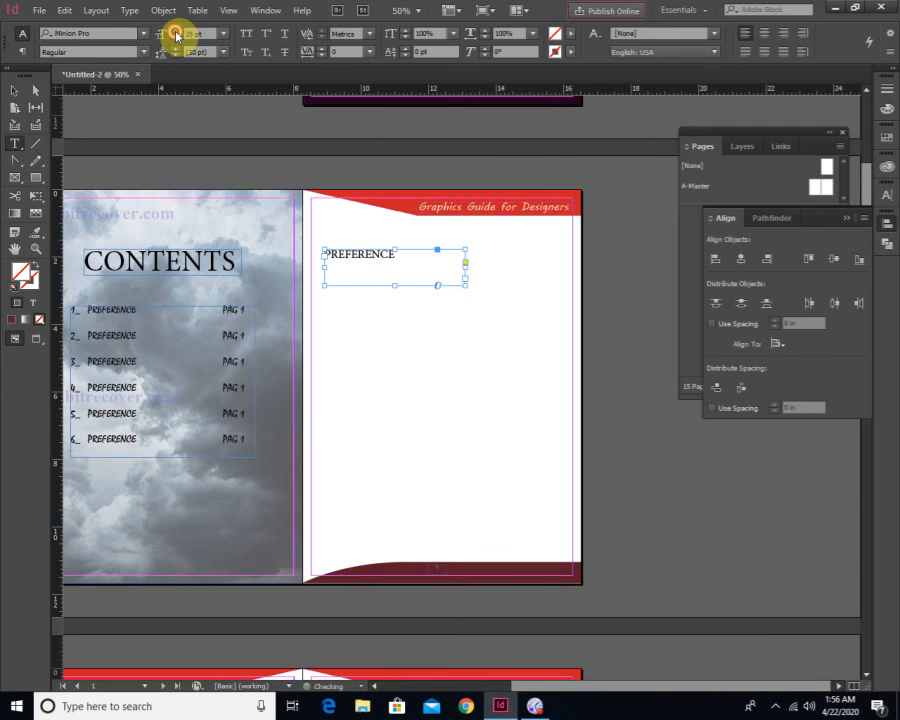
{"action": "left_click", "coordinate": [176, 33]}
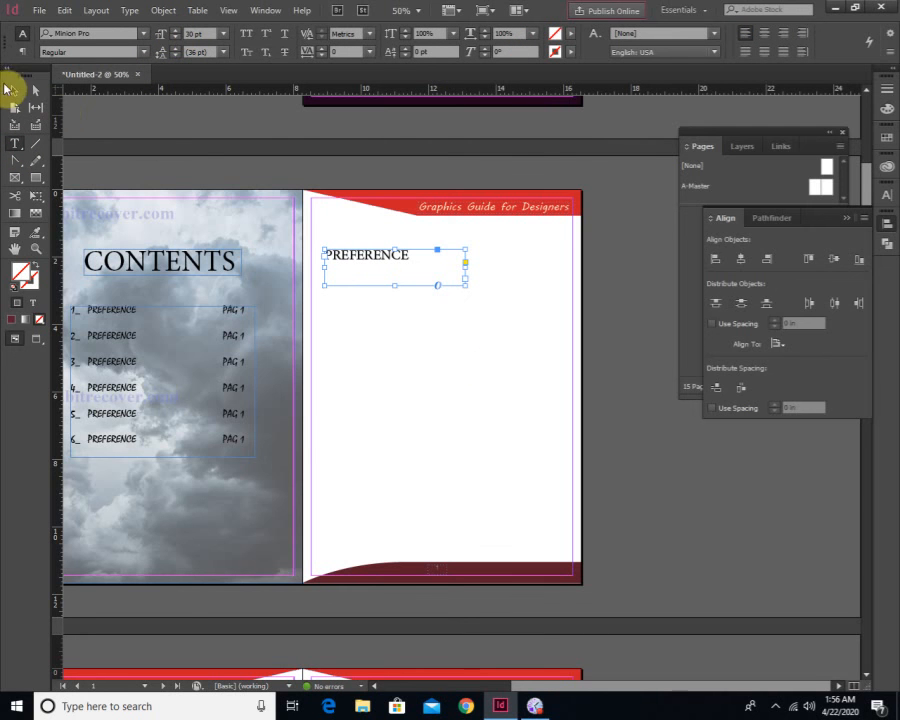
{"action": "left_click", "coordinate": [14, 91]}
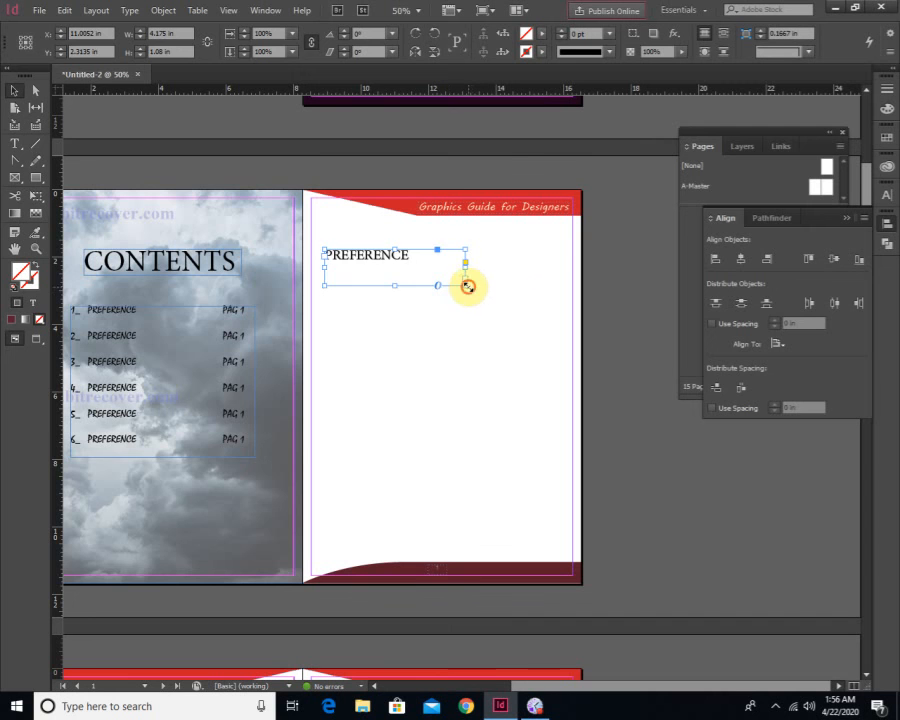
Shrink the PREFERENCE heading's frame to fit its text, about 2.65 × 0.38 in
{"action": "left_click_drag", "start_coordinate": [467, 287], "coordinate": [414, 261]}
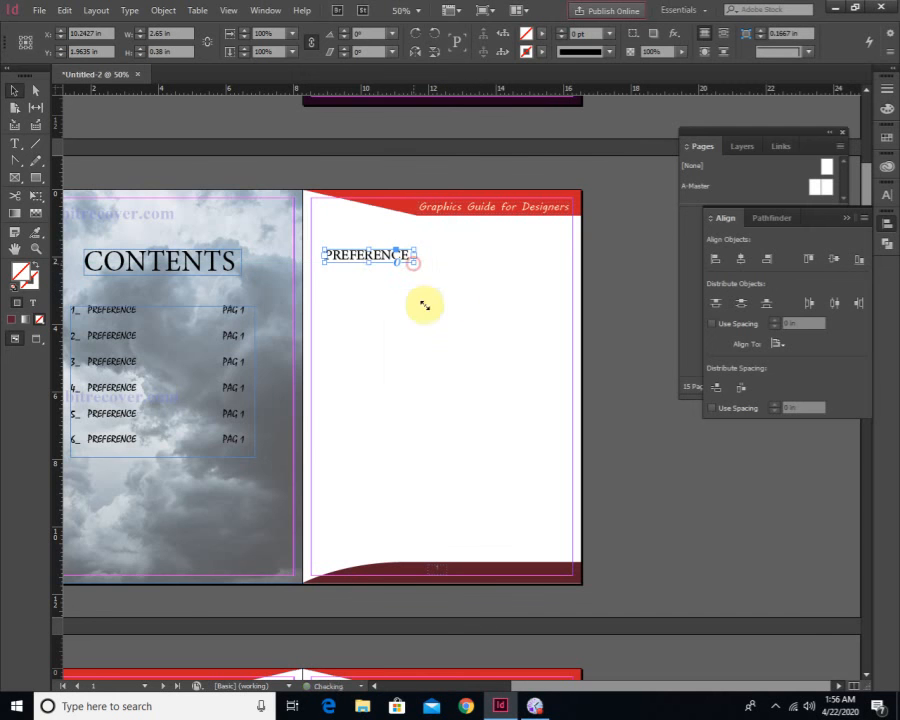
{"action": "left_click", "coordinate": [346, 170]}
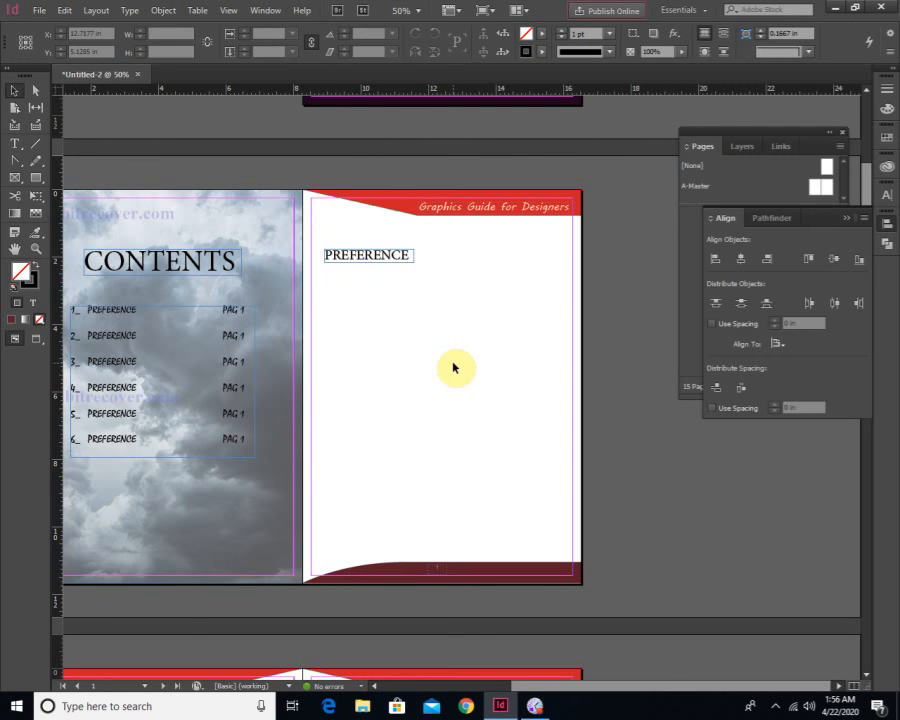
Draw a text frame about 7.03 × 7.82 in below the PREFERENCE heading and fill it with placeholder text
{"action": "left_click", "coordinate": [14, 143]}
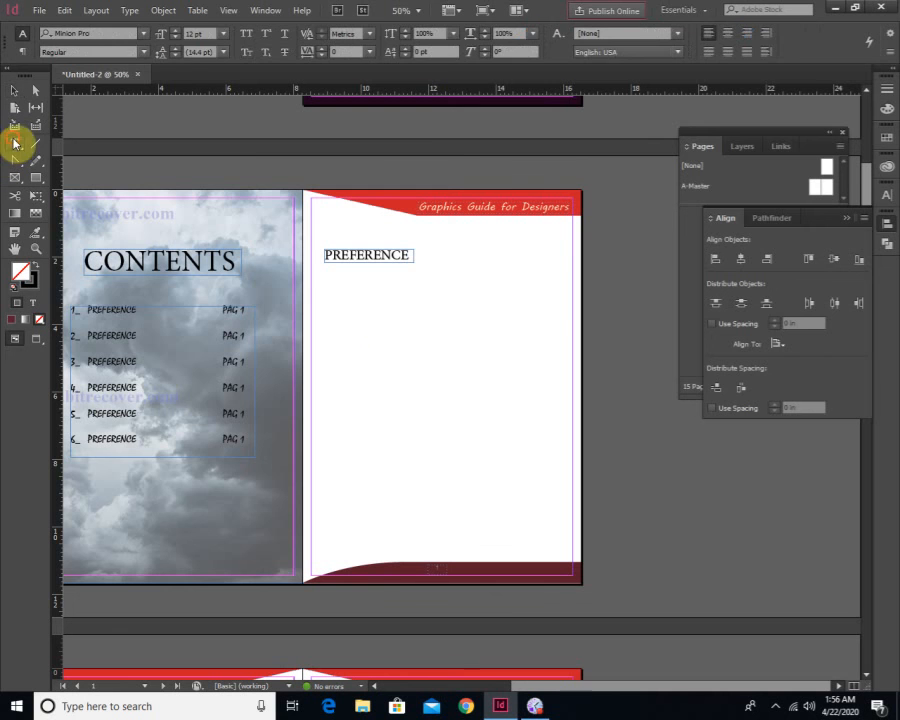
{"action": "left_click_drag", "start_coordinate": [326, 278], "coordinate": [559, 535]}
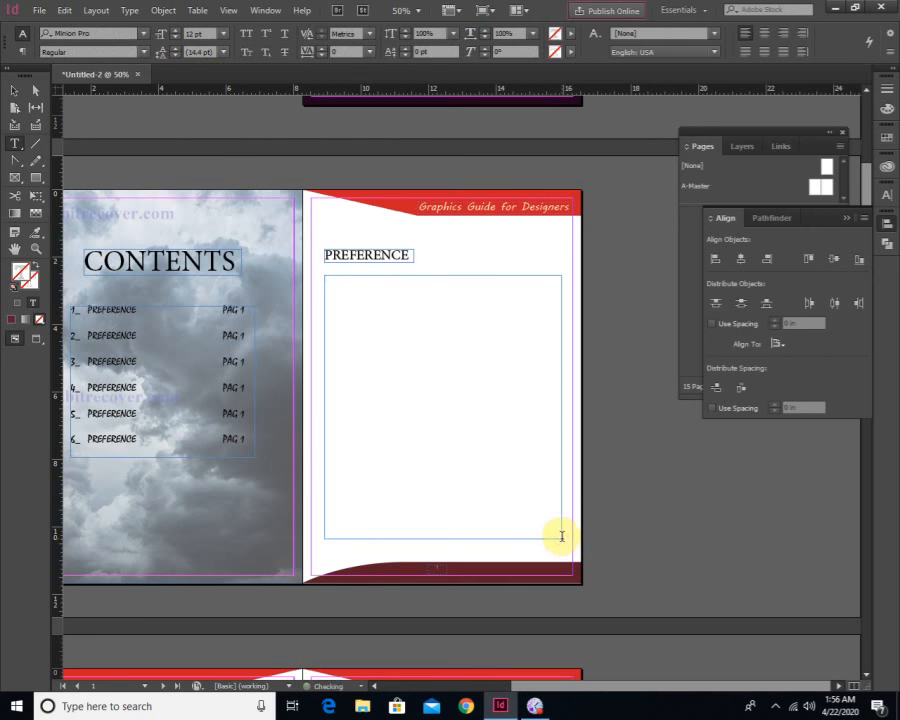
{"action": "left_click", "coordinate": [130, 11]}
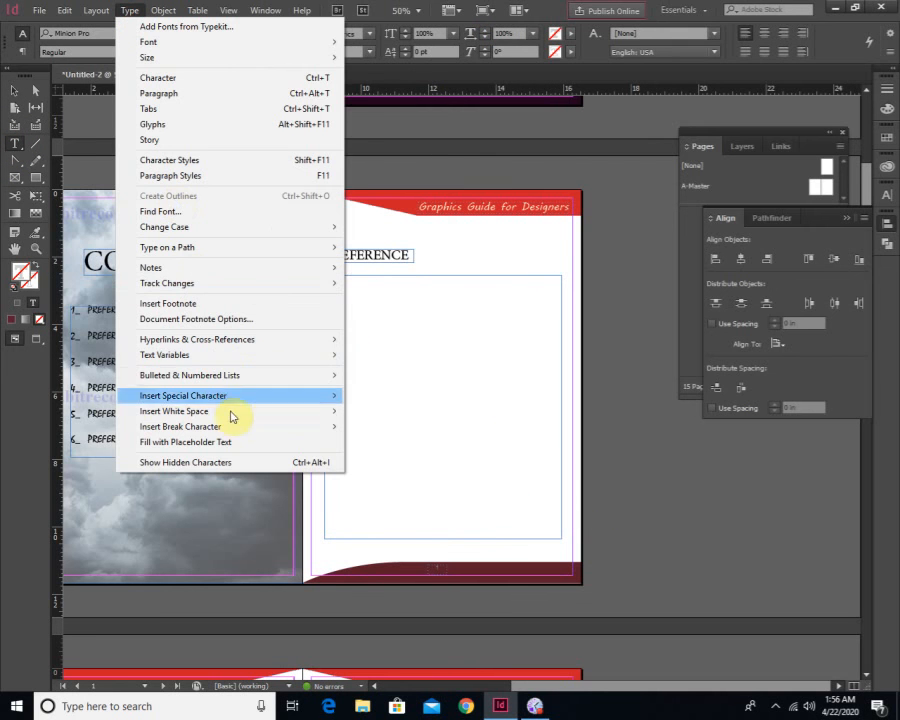
{"action": "left_click", "coordinate": [200, 441]}
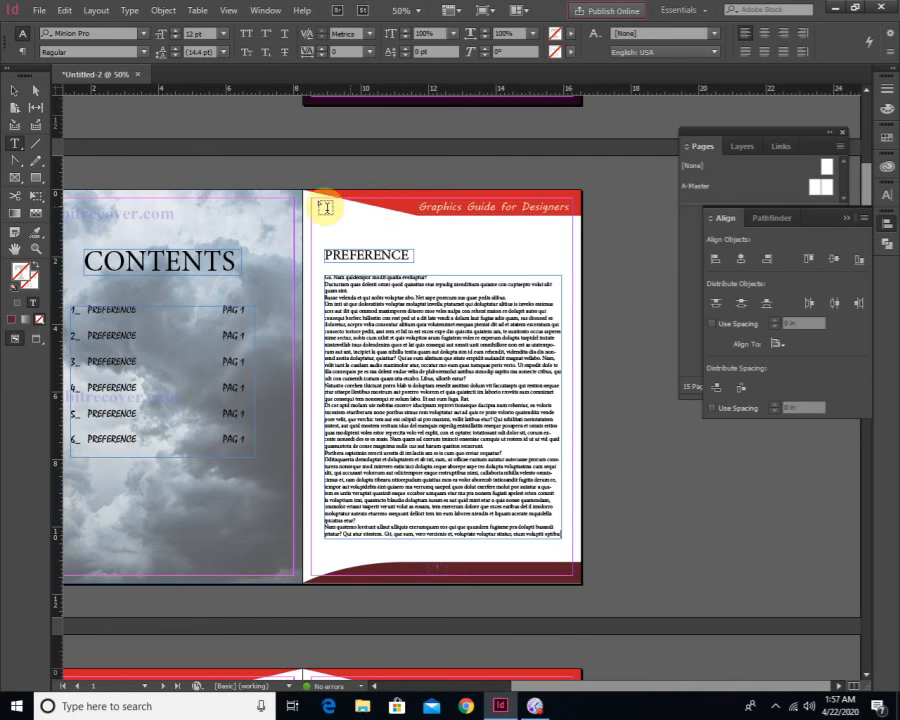
Shorten the body text frame to about 5.84 in high and delete the opening paragraphs of its placeholder text
{"action": "left_click", "coordinate": [14, 90]}
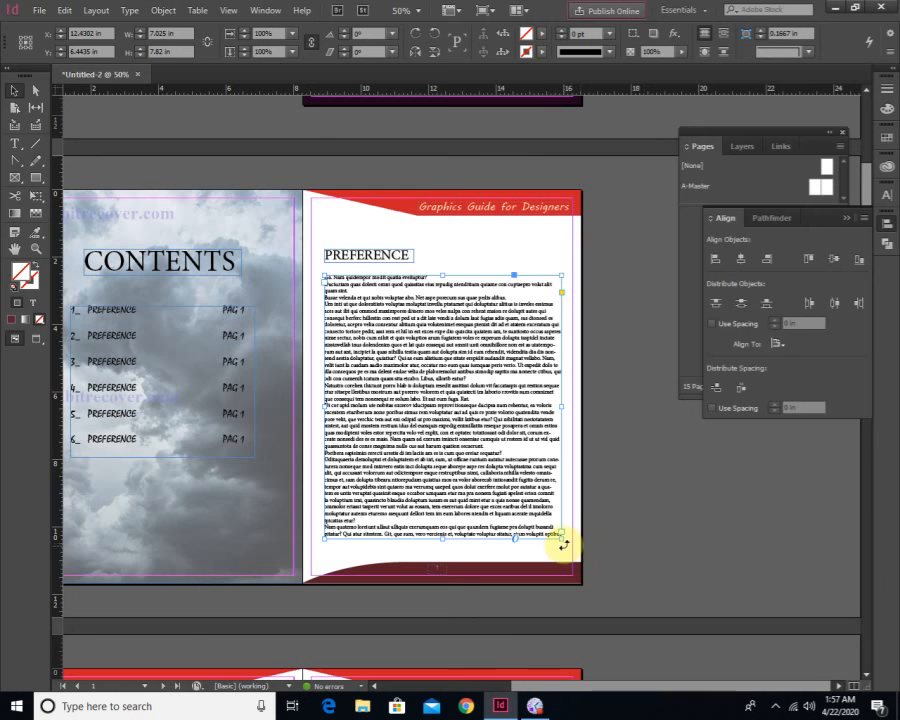
{"action": "left_click_drag", "start_coordinate": [560, 537], "coordinate": [561, 472]}
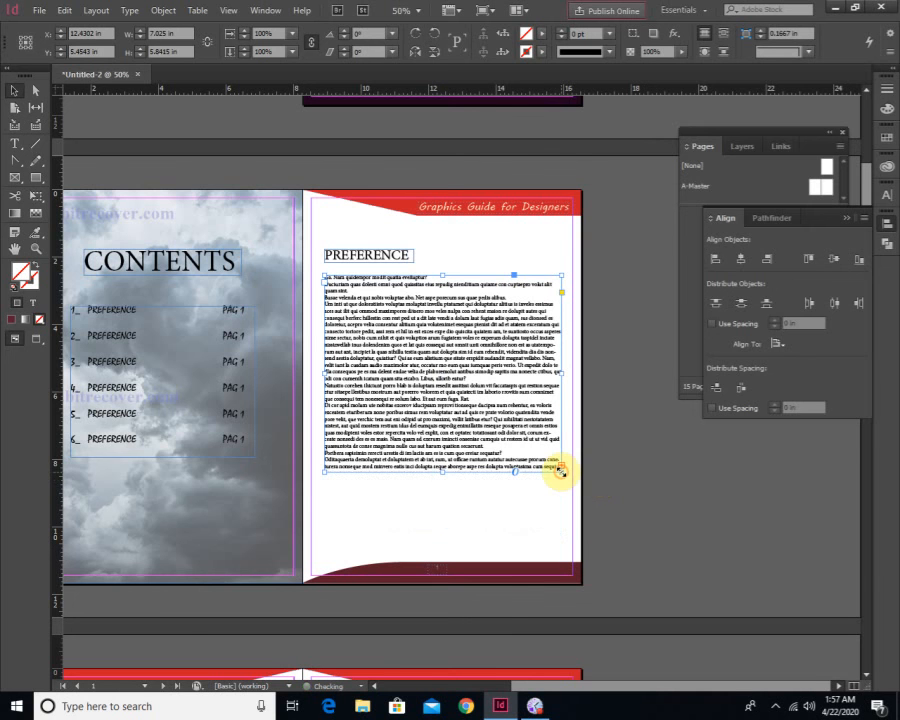
{"action": "double_click", "coordinate": [465, 421]}
{"action": "left_click_drag", "start_coordinate": [485, 385], "coordinate": [161, 250]}
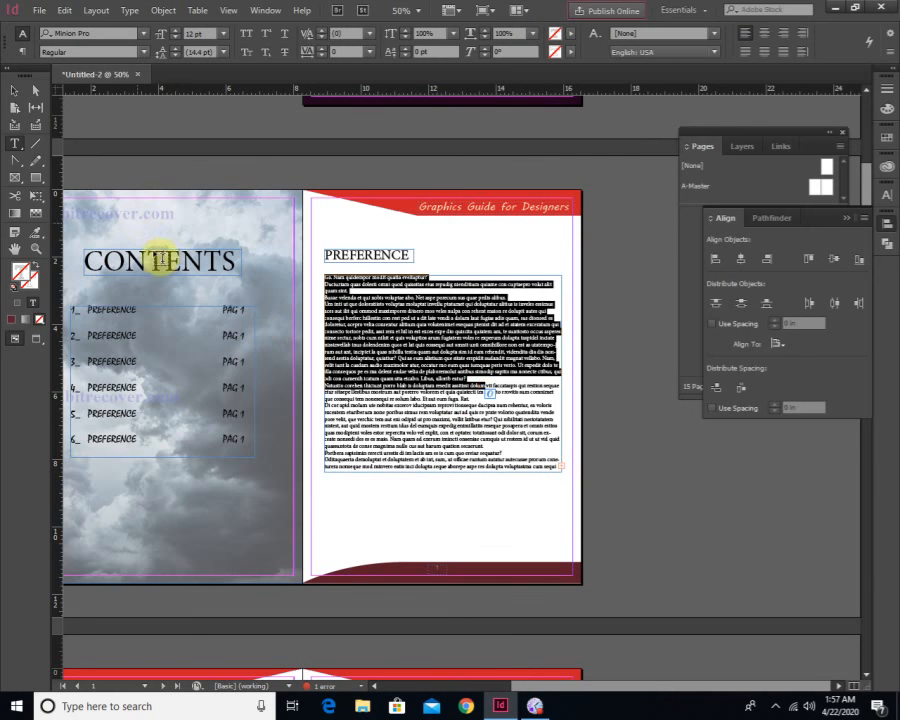
{"action": "key", "text": "BackSpace"}
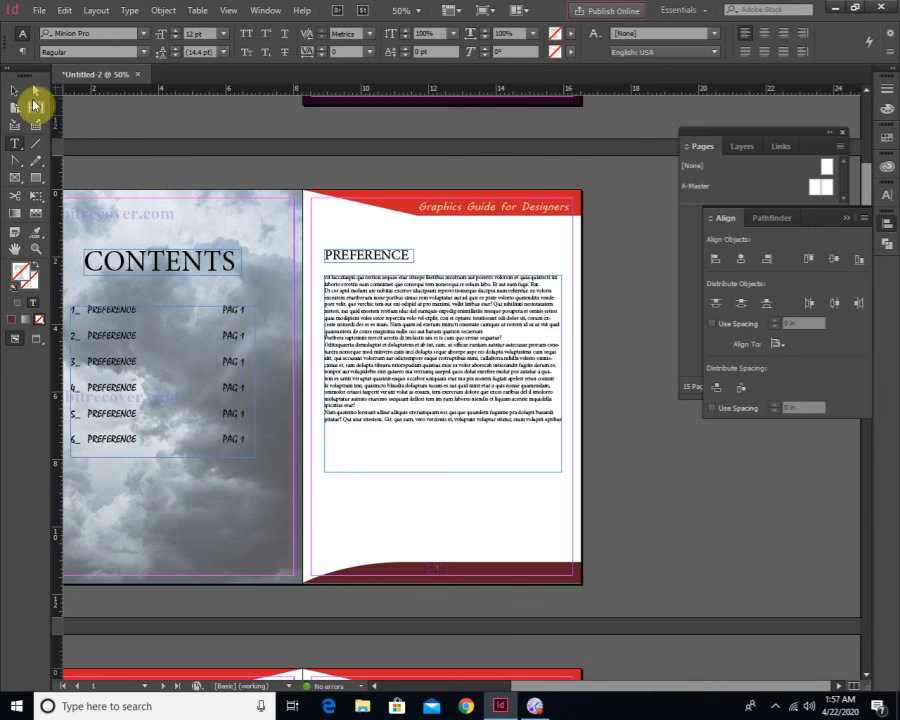
Set all of the remaining body text to 14 pt
{"action": "key", "text": "ctrl+a"}
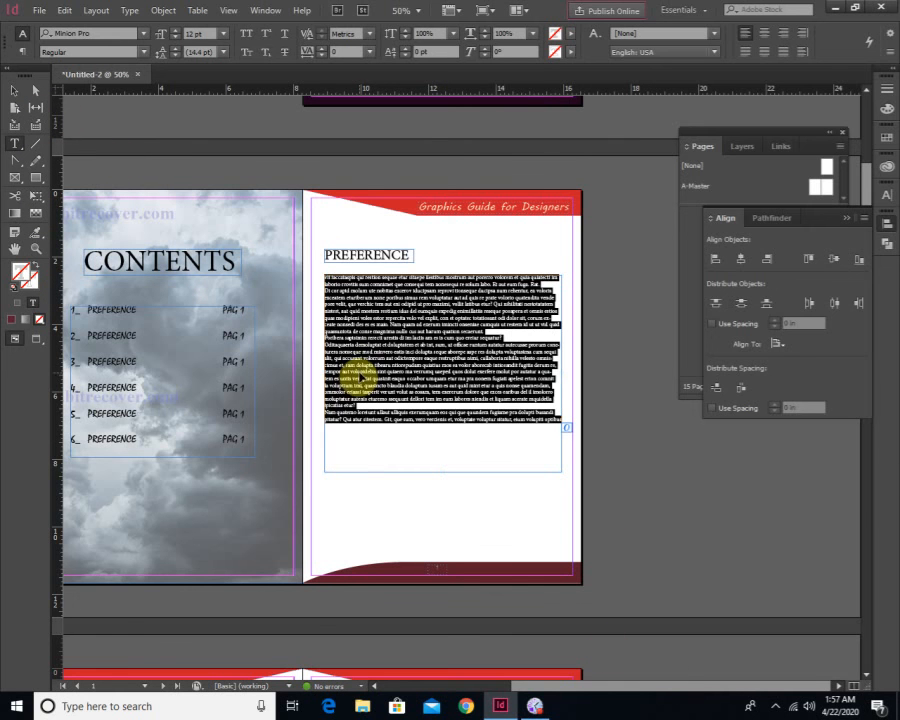
{"action": "left_click", "coordinate": [176, 31]}
{"action": "left_click", "coordinate": [176, 31]}
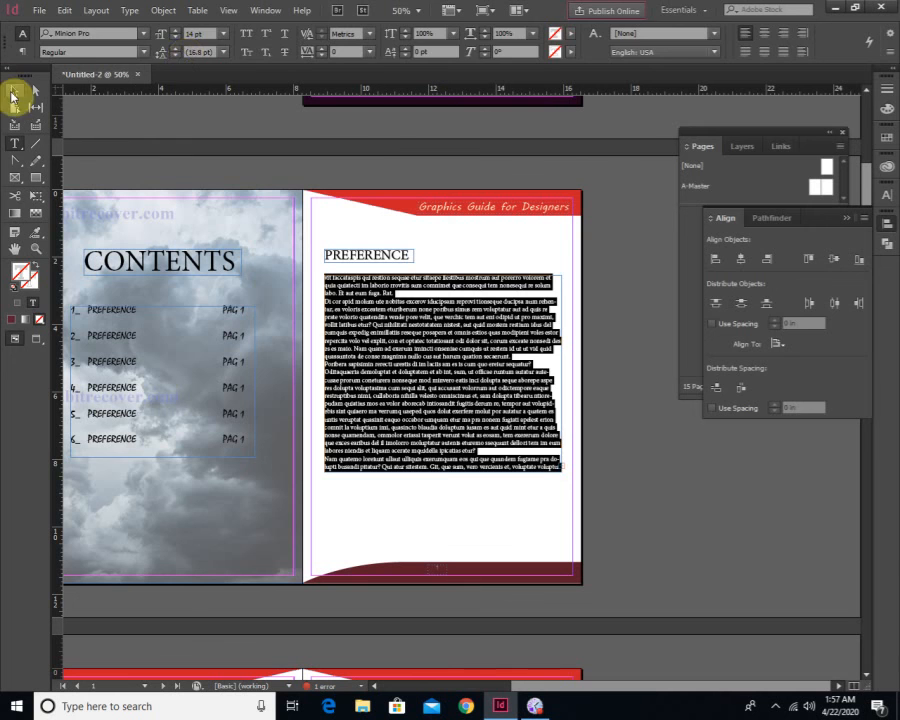
Delete about five lines near the end of the placeholder text so the rest fits its frame
{"action": "left_click", "coordinate": [13, 94]}
{"action": "double_click", "coordinate": [450, 419]}
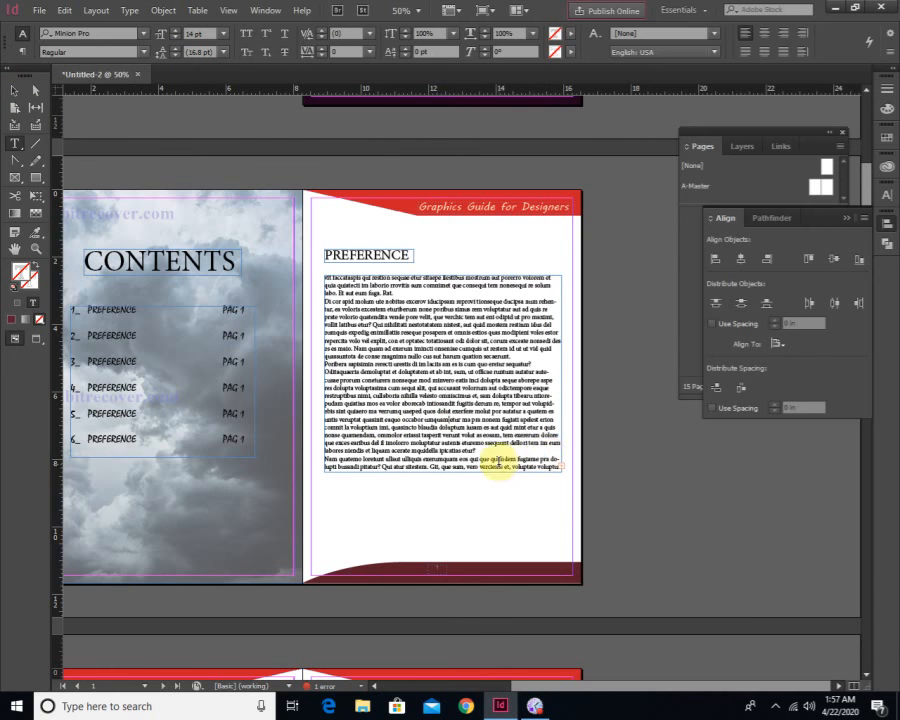
{"action": "left_click_drag", "start_coordinate": [490, 460], "coordinate": [321, 420]}
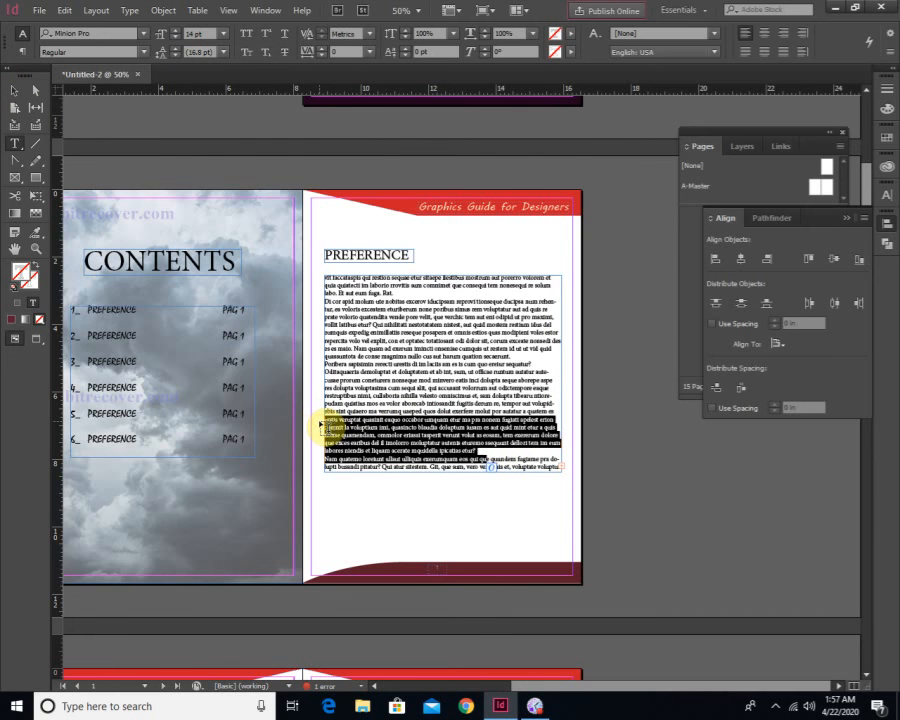
{"action": "key", "text": "BackSpace"}
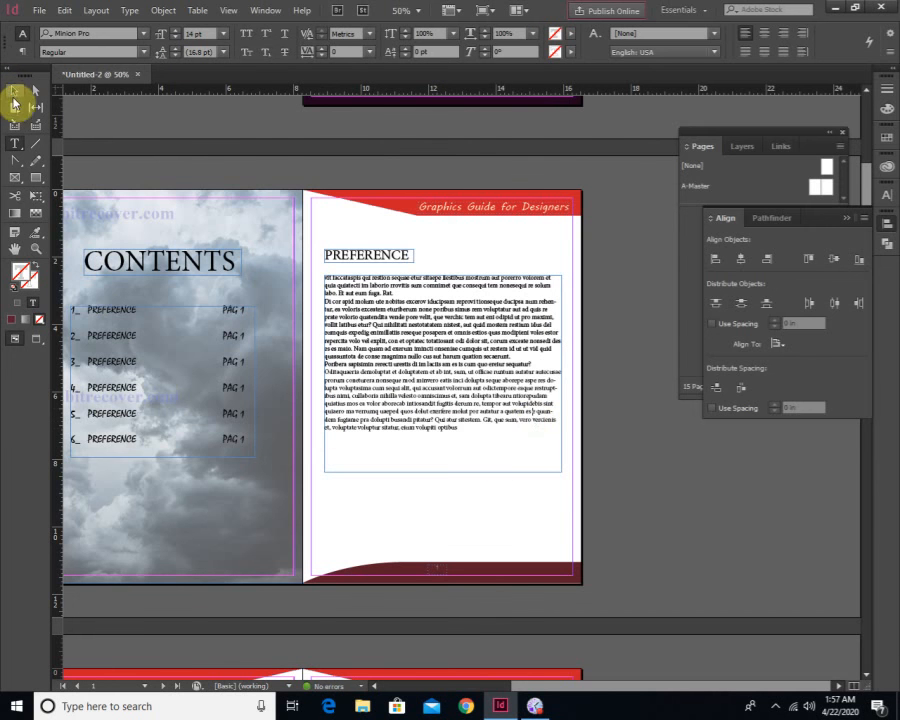
Move the body text frame straight down to a Y position of about 6.51 in, widening the gap below the heading
{"action": "left_click", "coordinate": [15, 97]}
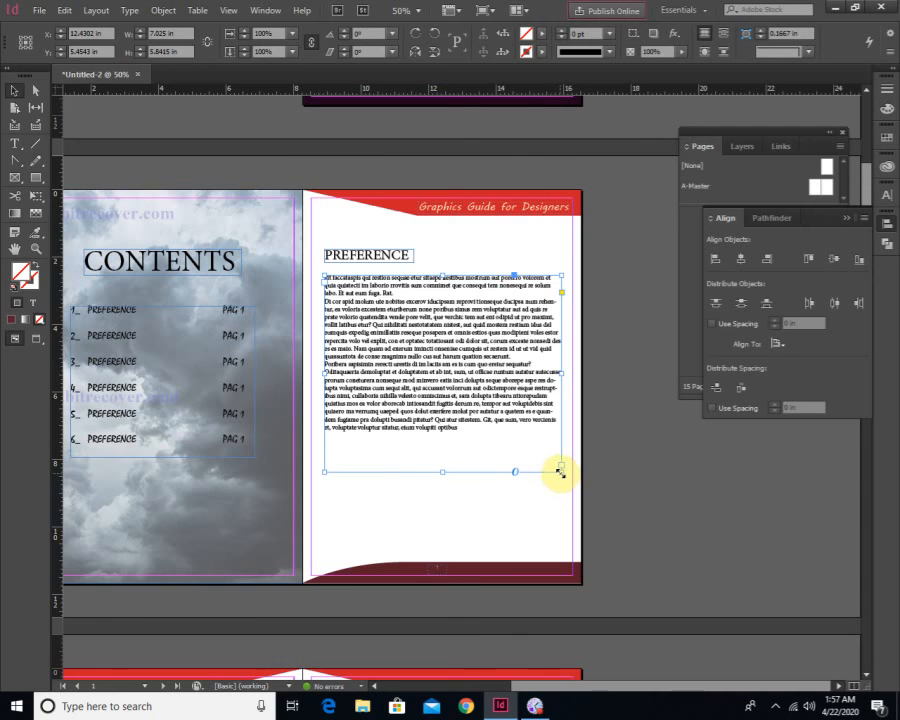
{"action": "left_click", "coordinate": [427, 388], "text": "ctrl"}
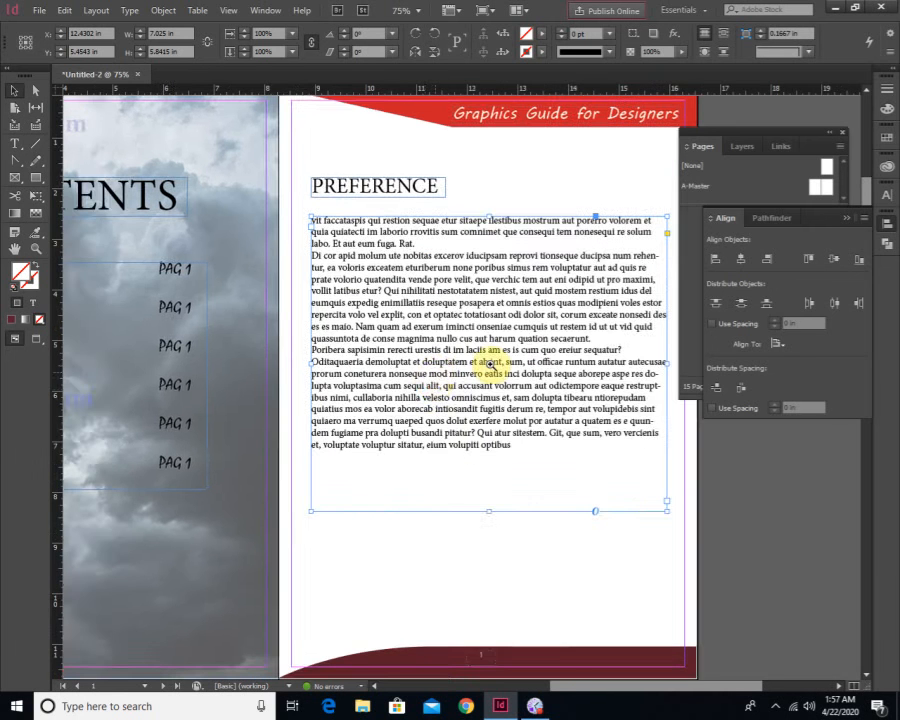
{"action": "left_click_drag", "start_coordinate": [491, 363], "coordinate": [440, 392]}
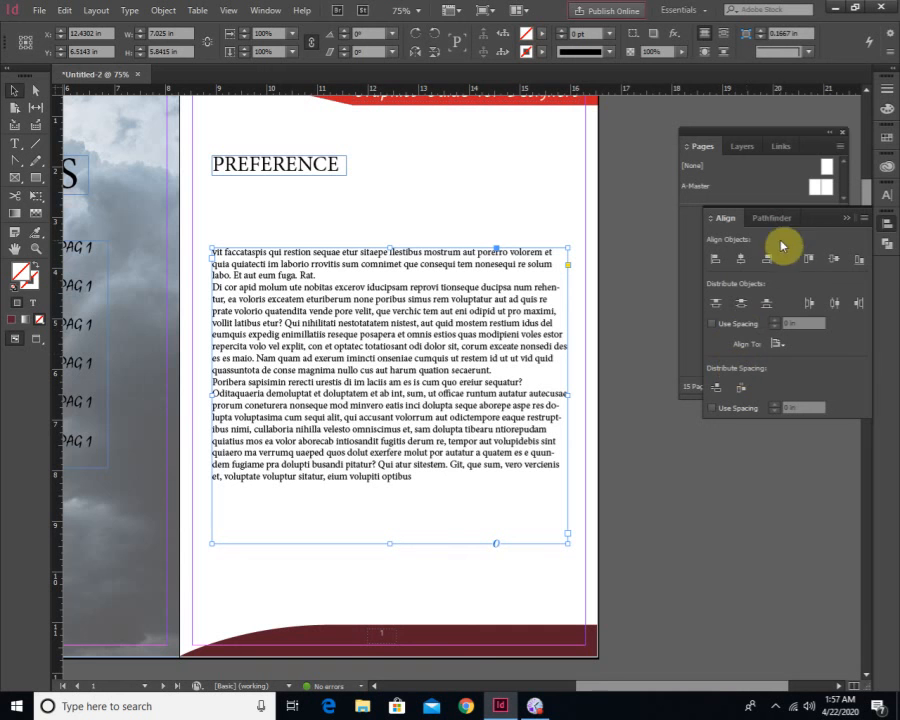
Justify the body text with the last line aligned left and turn off hyphenation
{"action": "left_click", "coordinate": [886, 197]}
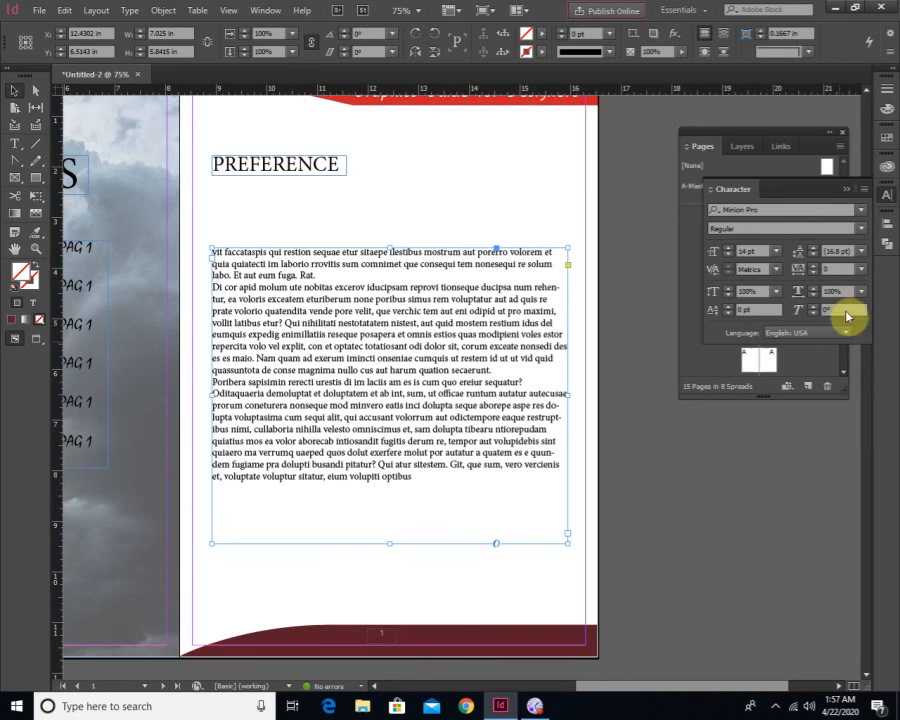
{"action": "left_click", "coordinate": [264, 10]}
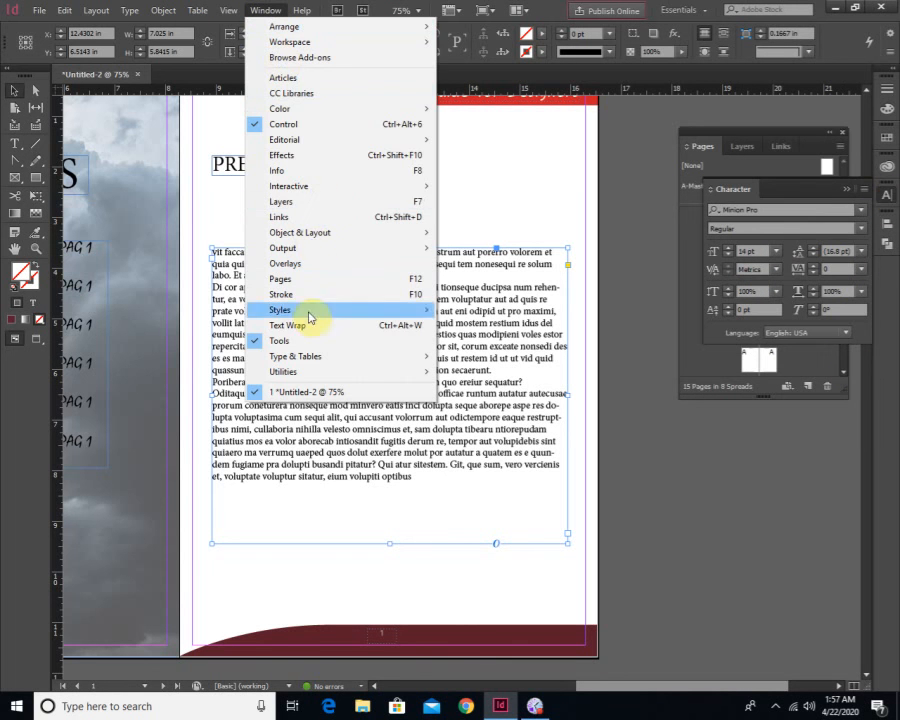
{"action": "mouse_move", "coordinate": [297, 366]}
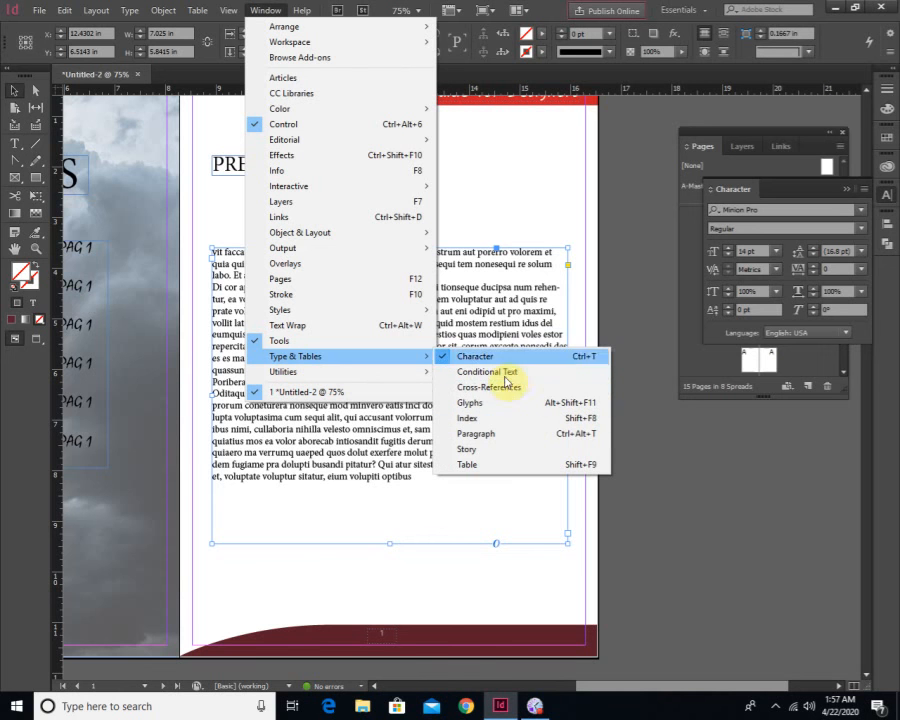
{"action": "left_click", "coordinate": [492, 434]}
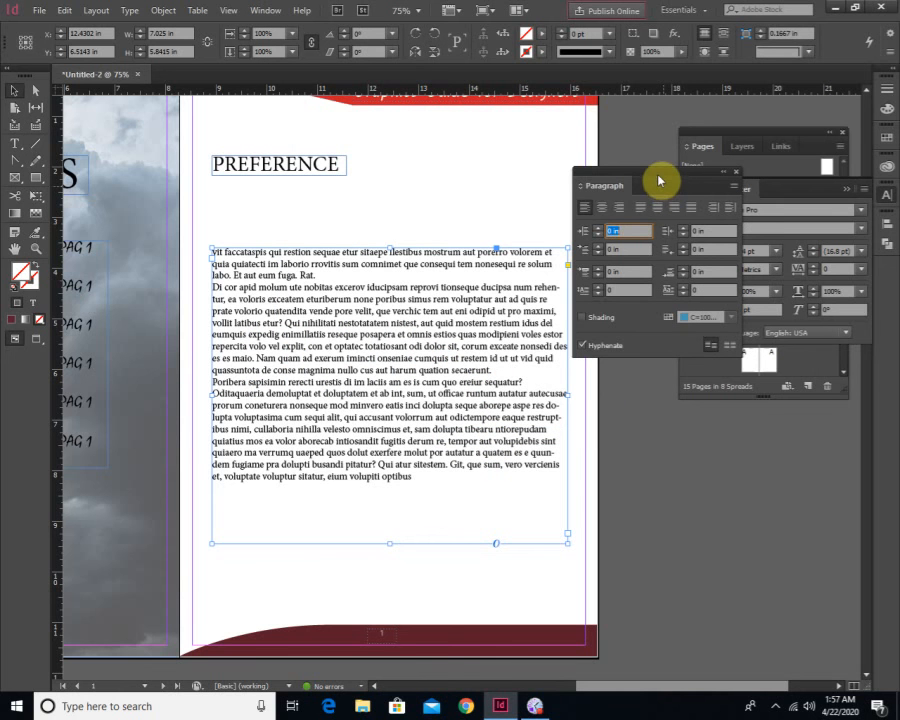
{"action": "left_click_drag", "start_coordinate": [658, 179], "coordinate": [730, 454]}
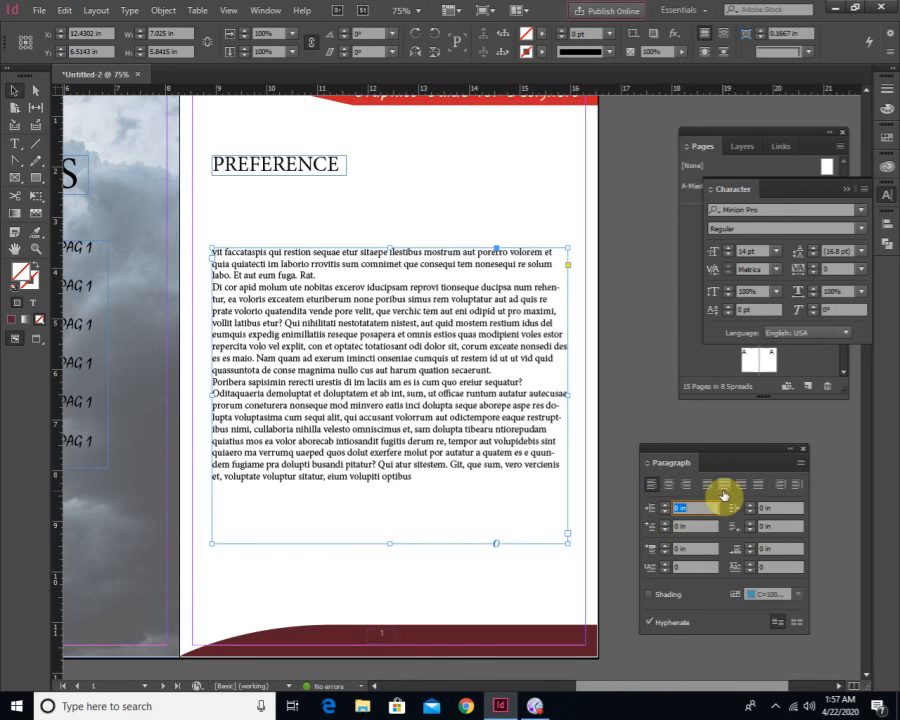
{"action": "left_click", "coordinate": [707, 484]}
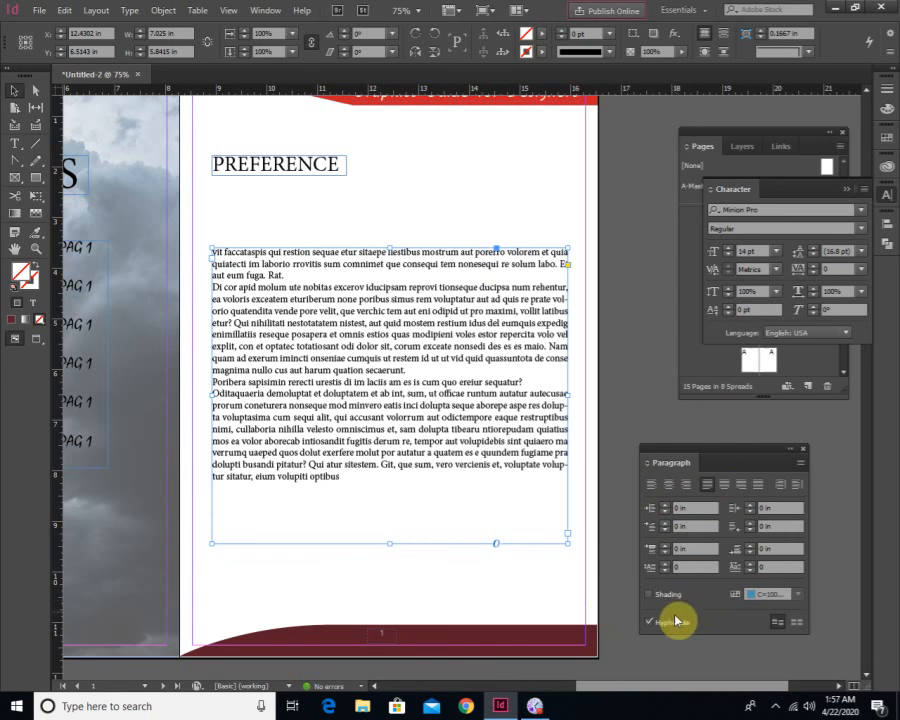
{"action": "left_click", "coordinate": [673, 627]}
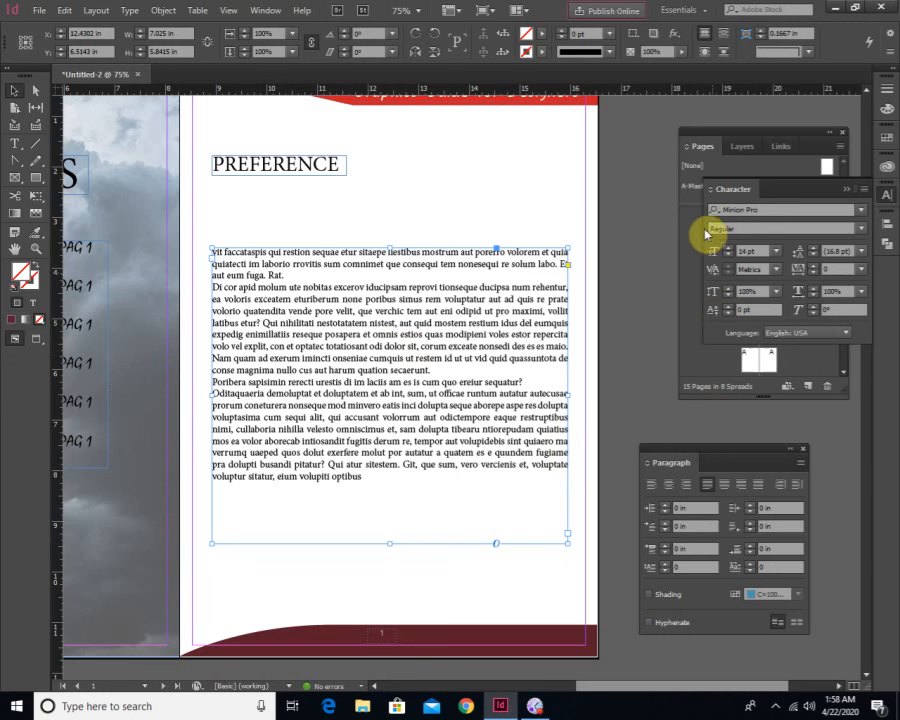
Change the body text font to Montserrat Alternates, previewing neighbouring fonts in the list
{"action": "left_click", "coordinate": [750, 210]}
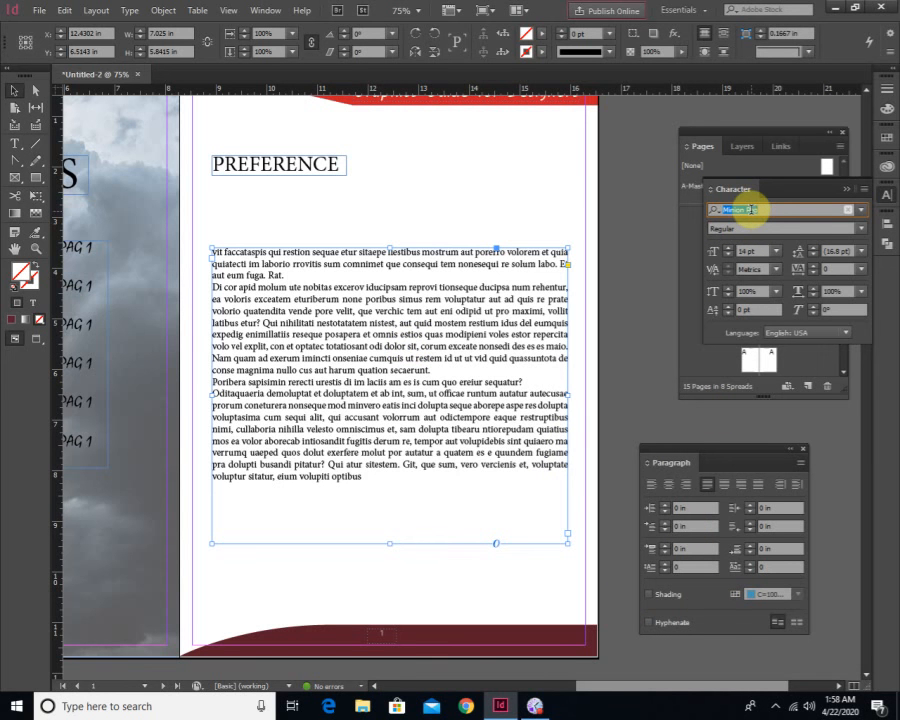
{"action": "type", "text": "Mistral"}
{"action": "key", "text": "Return"}
{"action": "key", "text": "Down"}
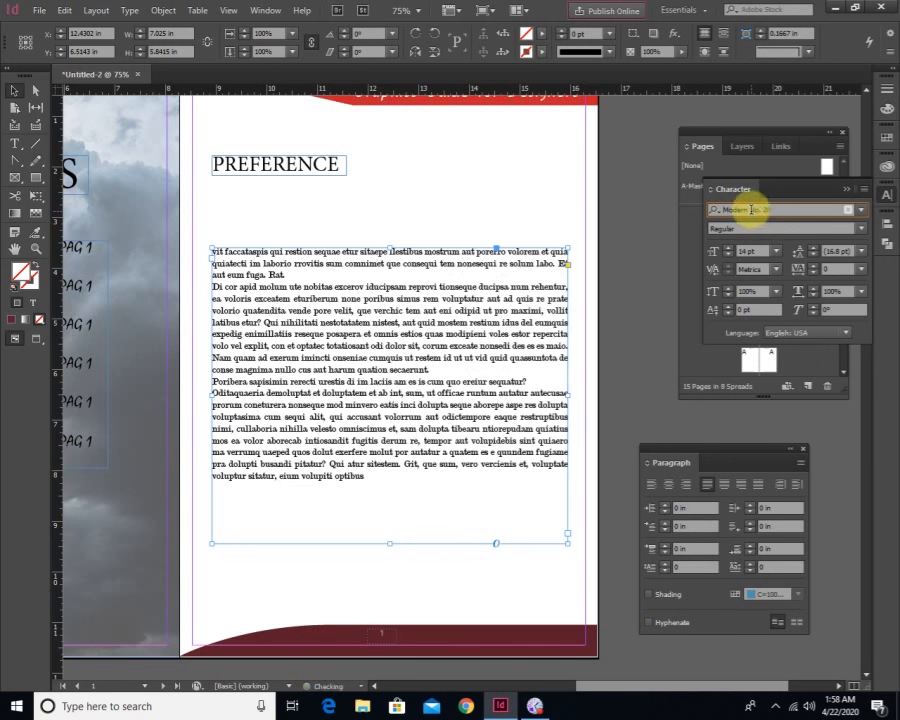
{"action": "key", "text": "Down"}
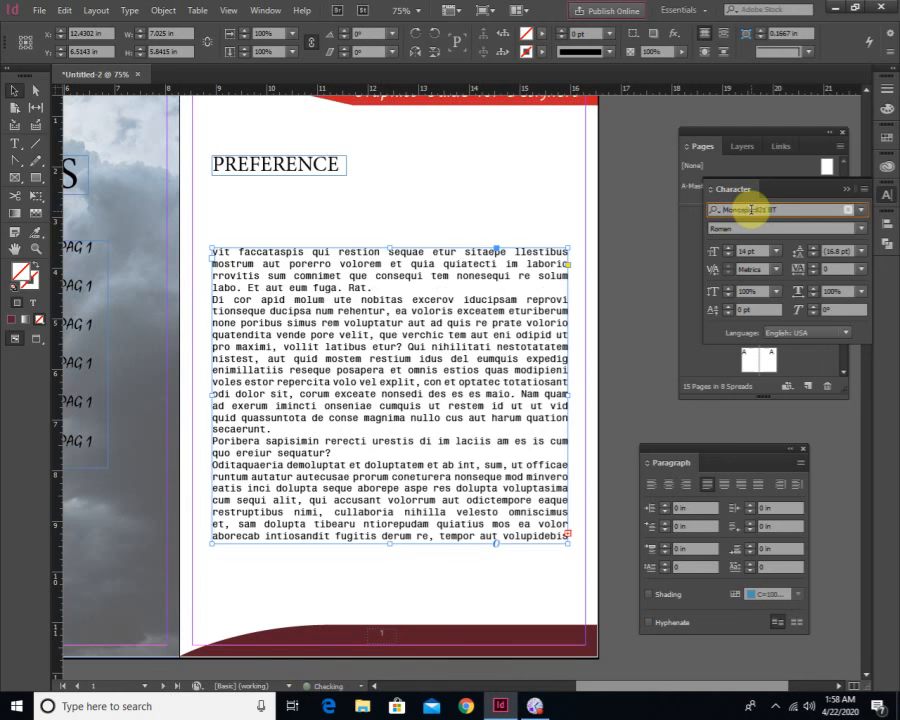
{"action": "key", "text": "Down"}
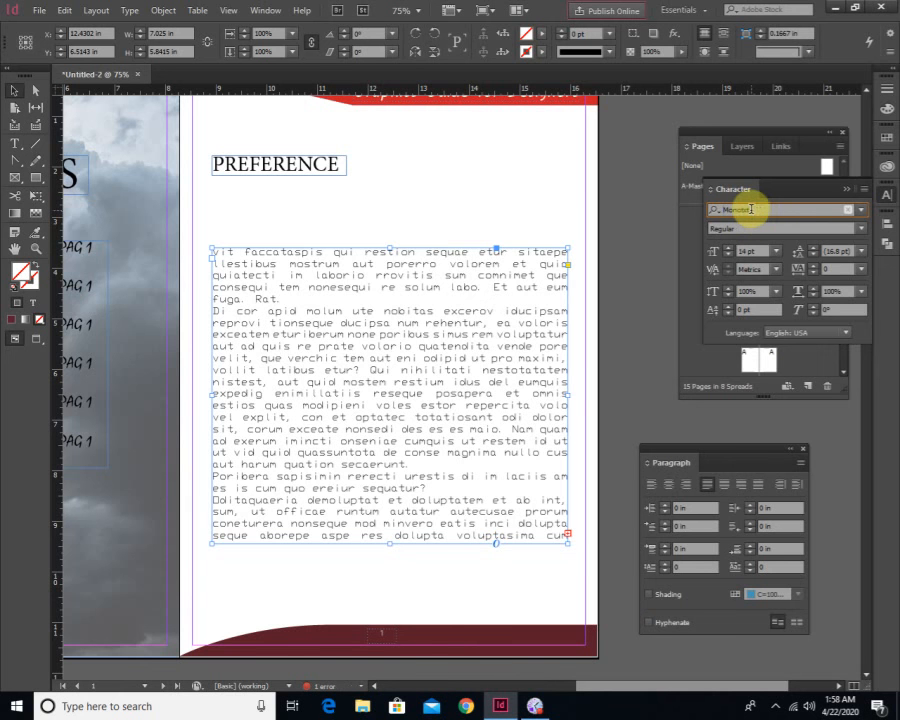
{"action": "key", "text": "Up"}
{"action": "key", "text": "Down"}
{"action": "key", "text": "Down"}
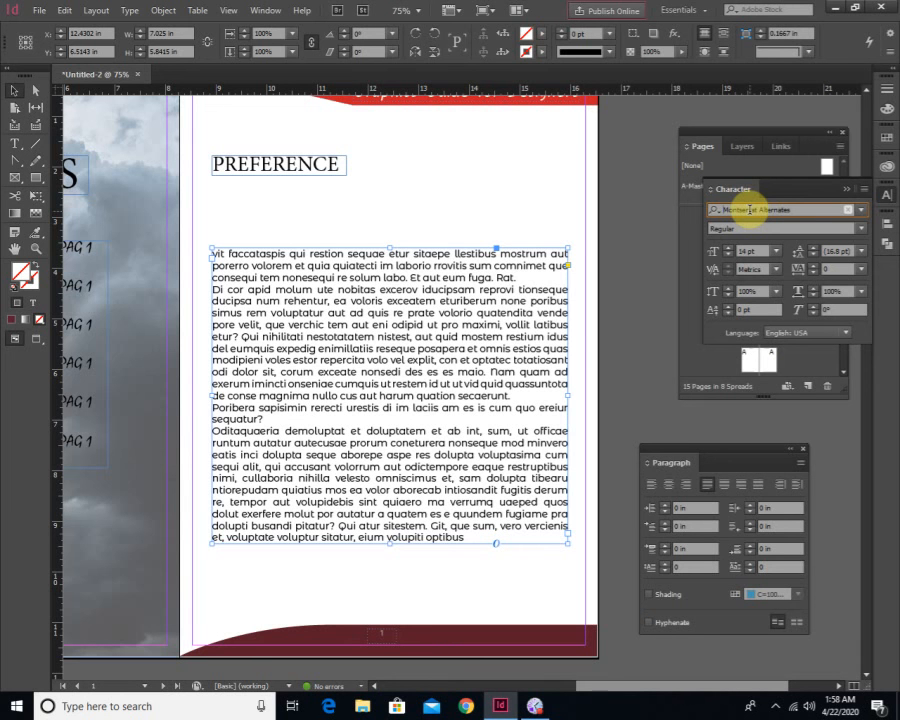
Set the first-line indent of the body paragraphs to 1.0625 in
{"action": "left_click", "coordinate": [666, 522]}
{"action": "left_click", "coordinate": [666, 522]}
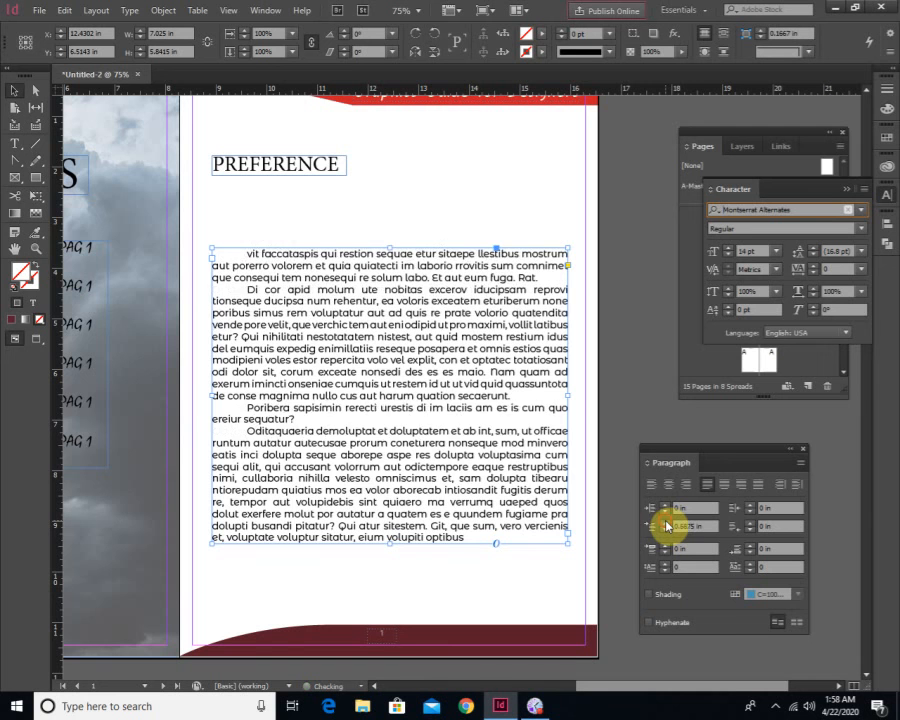
{"action": "left_click", "coordinate": [666, 522]}
{"action": "left_click", "coordinate": [666, 522]}
{"action": "left_click", "coordinate": [666, 522]}
{"action": "left_click", "coordinate": [666, 522]}
{"action": "left_click", "coordinate": [666, 522]}
{"action": "left_click", "coordinate": [666, 522]}
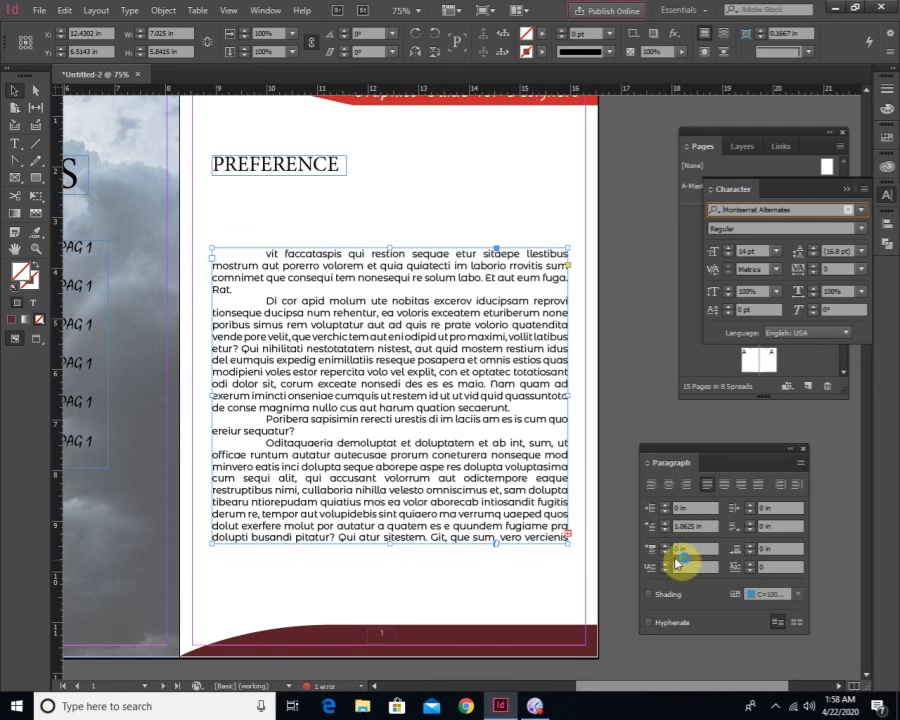
Set the space before each body paragraph to 0.25 in
{"action": "left_click", "coordinate": [666, 545]}
{"action": "left_click", "coordinate": [666, 545]}
{"action": "left_click", "coordinate": [666, 545]}
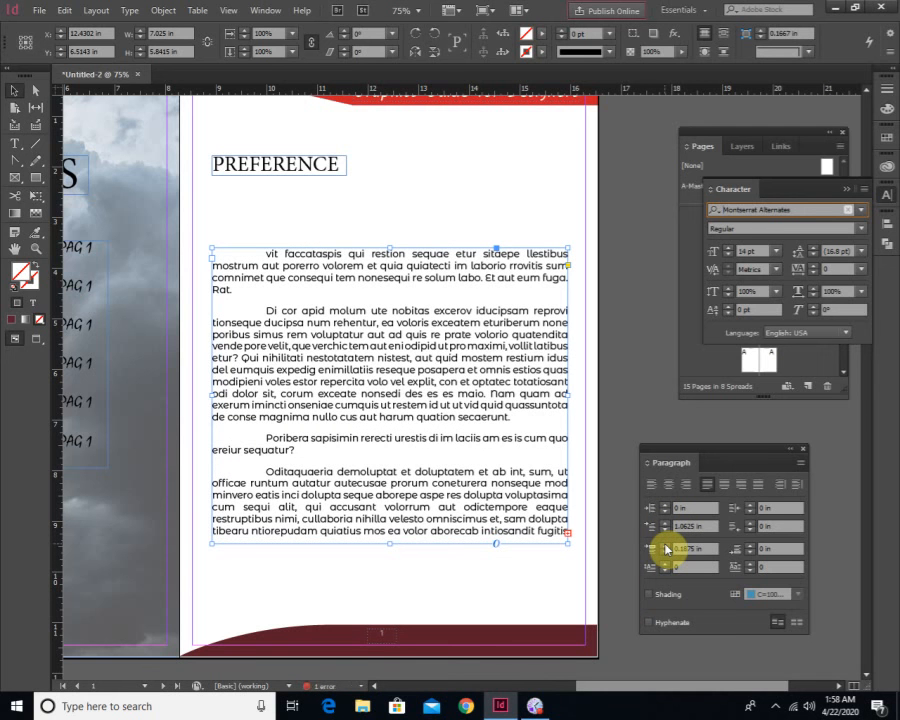
{"action": "left_click", "coordinate": [666, 548]}
{"action": "left_click", "coordinate": [666, 548]}
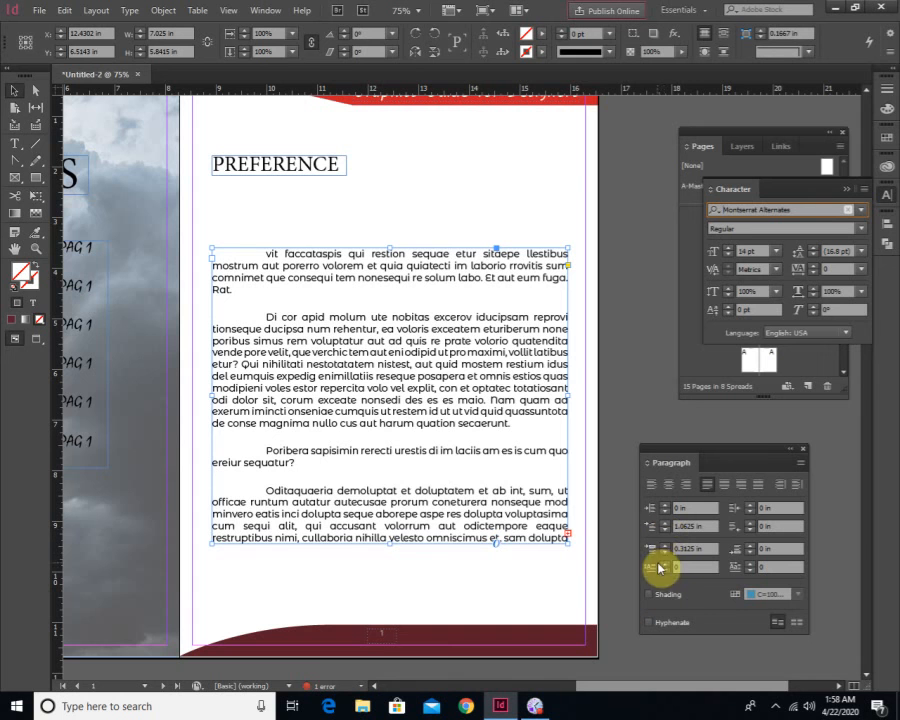
{"action": "left_click", "coordinate": [665, 555]}
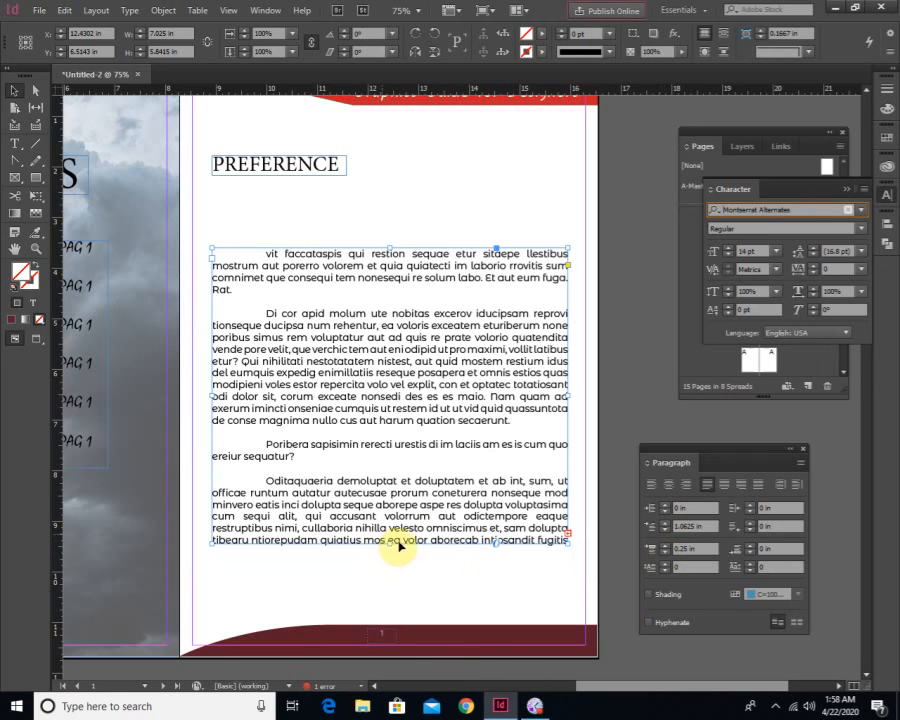
Extend the body text frame downward to a height of 6.62 in and move it up closer to the PREFERENCE heading
{"action": "left_click_drag", "start_coordinate": [392, 545], "coordinate": [392, 582]}
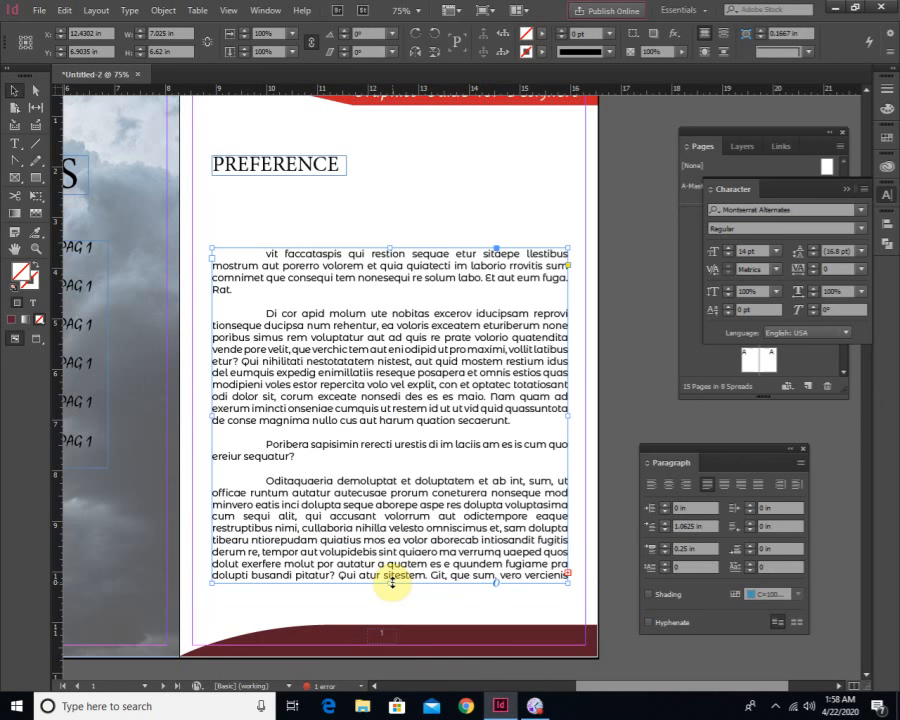
{"action": "left_click", "coordinate": [14, 91]}
{"action": "left_click_drag", "start_coordinate": [430, 380], "coordinate": [432, 348]}
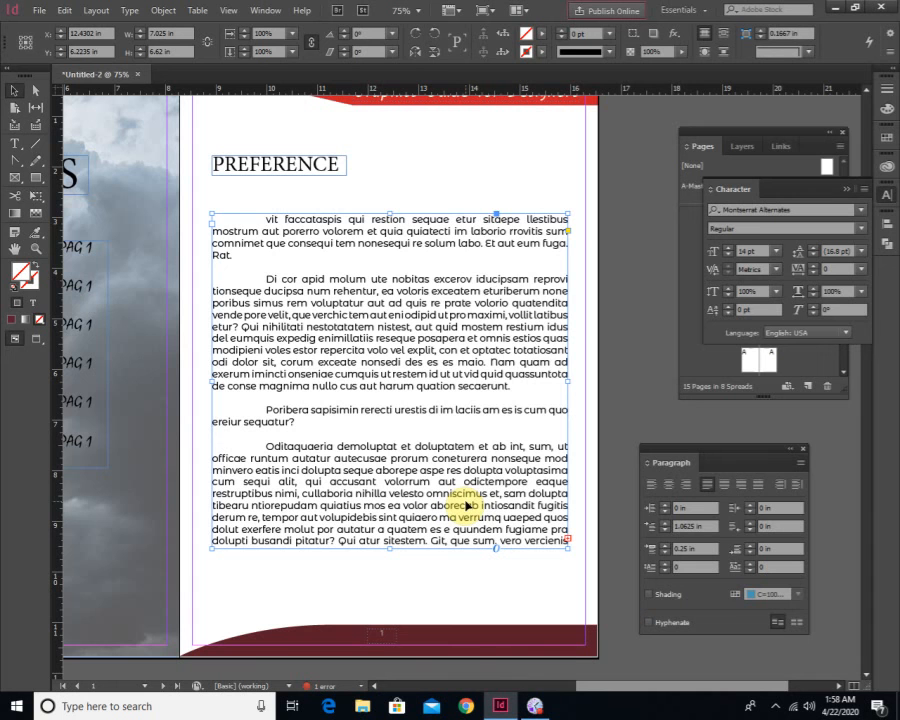
Give the body paragraphs a two-line, one-character drop cap and lengthen the text frame to 7.26 in so all text fits
{"action": "left_click", "coordinate": [666, 567]}
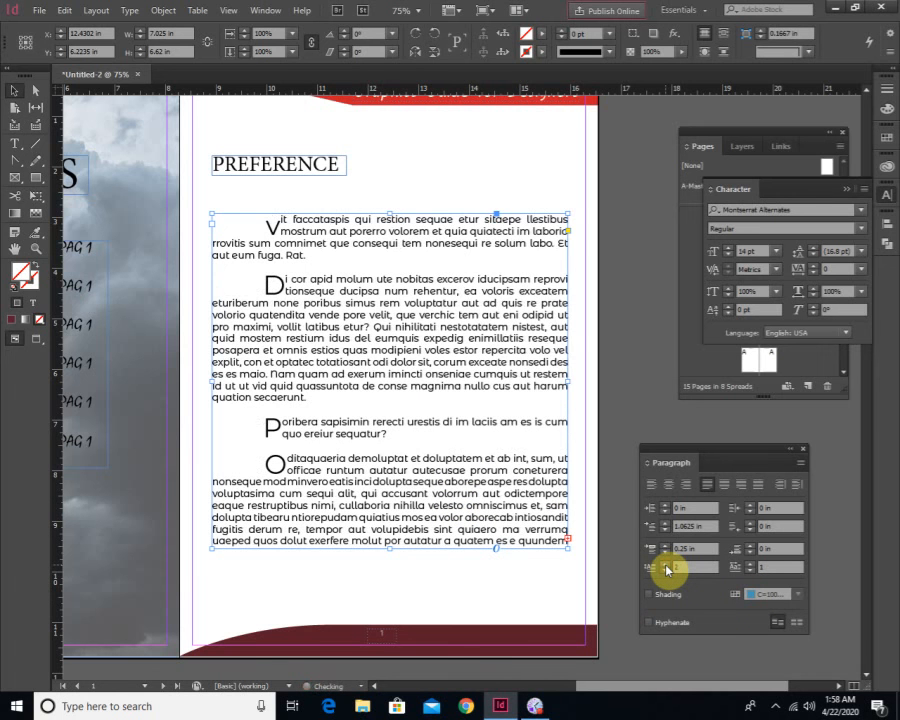
{"action": "left_click_drag", "start_coordinate": [390, 548], "coordinate": [392, 580]}
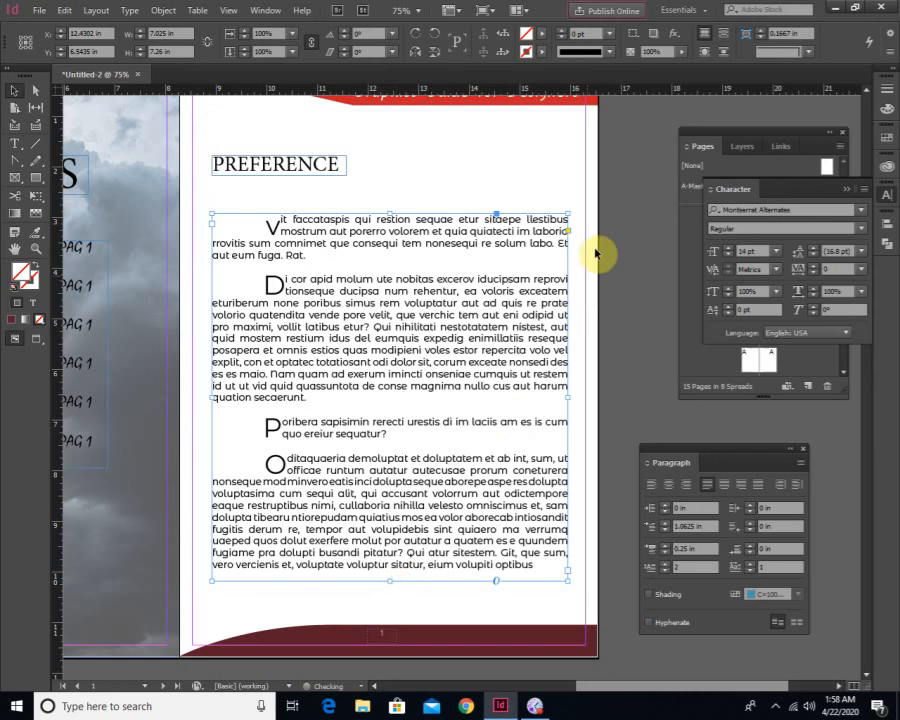
{"action": "left_click", "coordinate": [616, 226]}
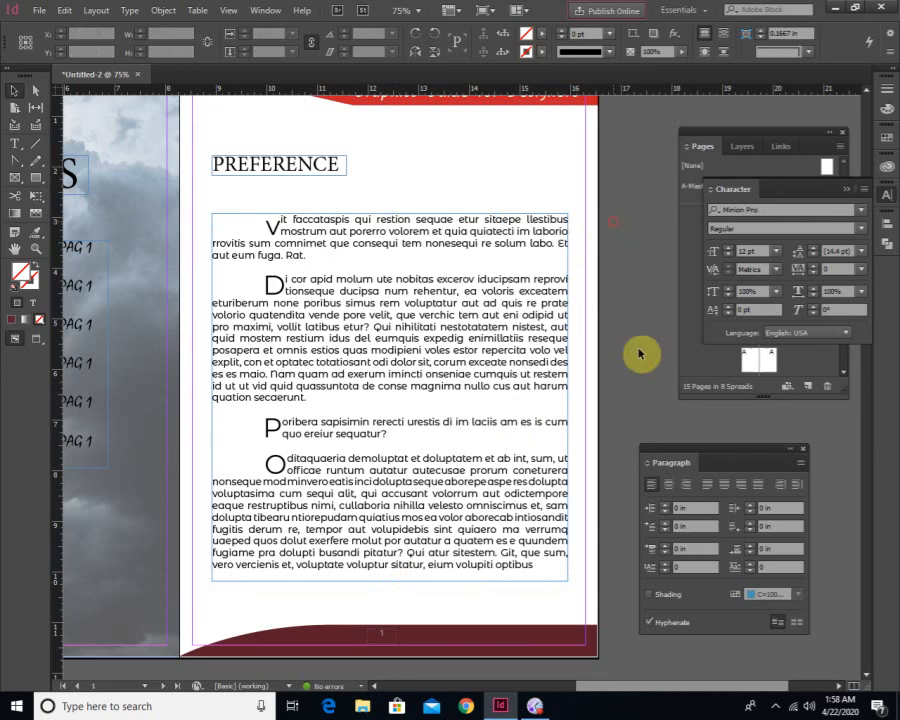
Examine the contents and PREFERENCE spread in preview mode without guides, and compare it with the neighbouring spreads
{"action": "left_click", "coordinate": [279, 382], "text": "ctrl+alt"}
{"action": "left_click_drag", "start_coordinate": [509, 379], "coordinate": [470, 374]}
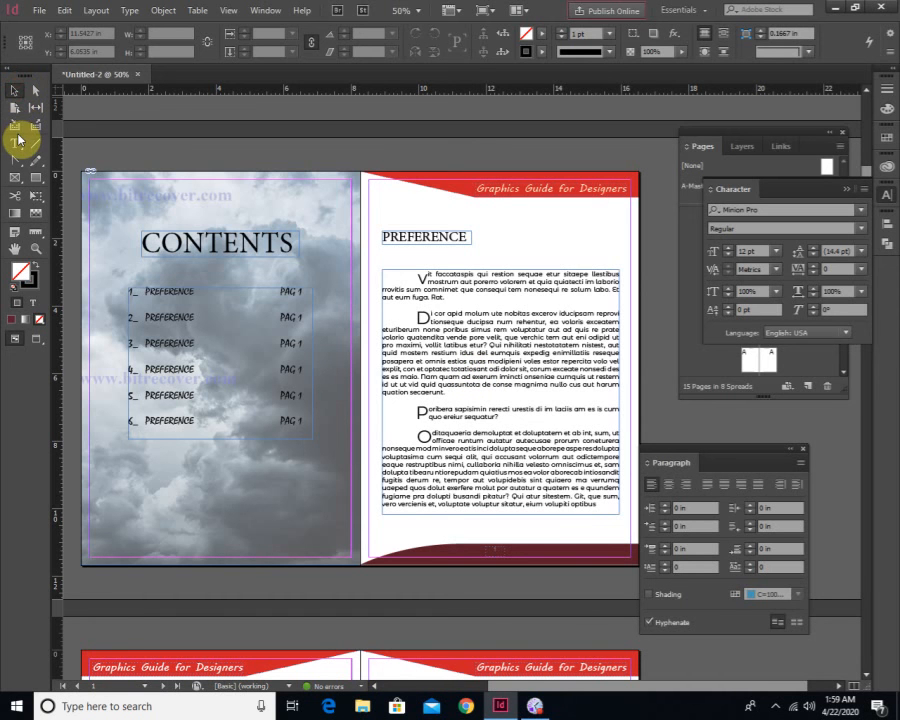
{"action": "key", "text": "w"}
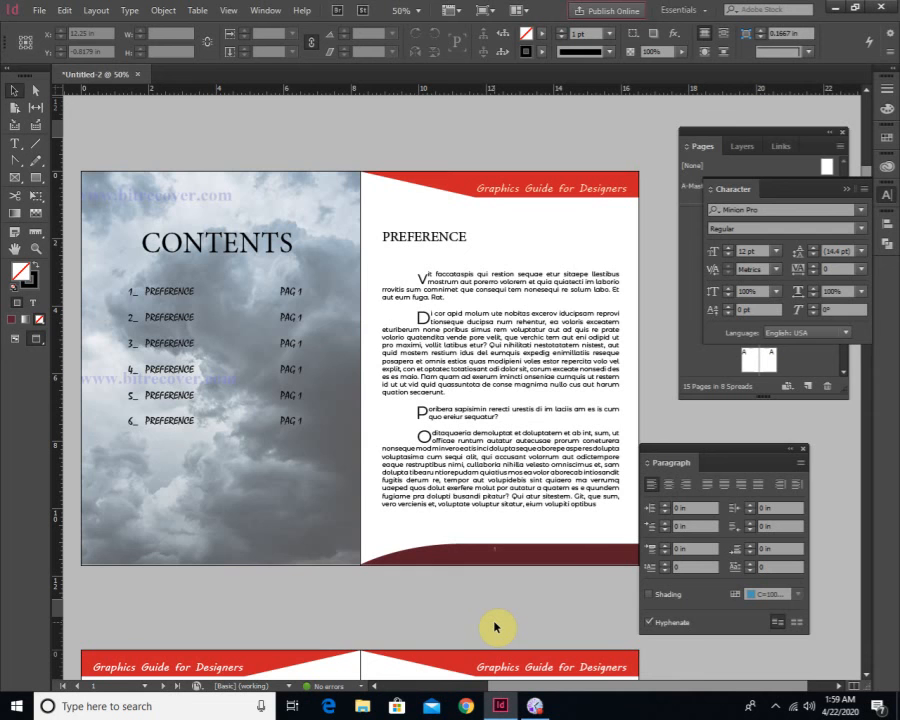
{"action": "key", "text": "w"}
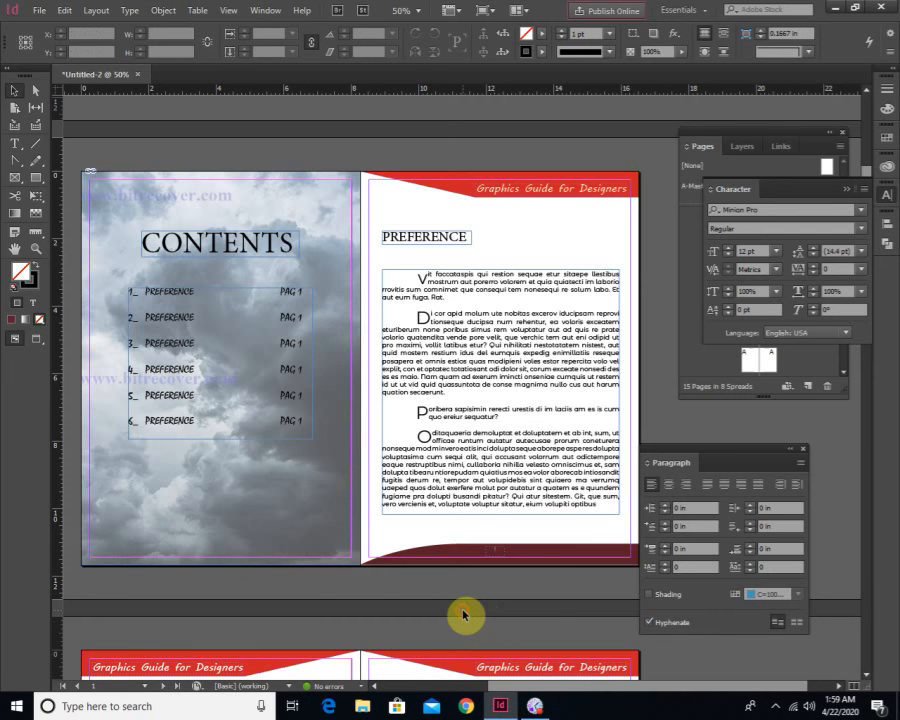
{"action": "left_click", "coordinate": [321, 510], "text": "ctrl+alt"}
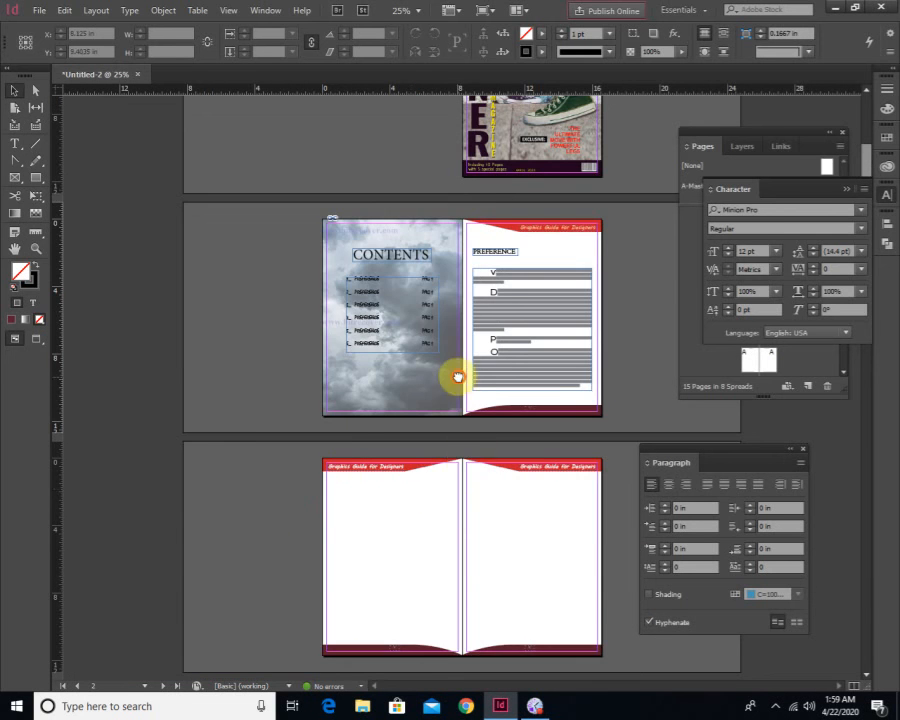
{"action": "left_click_drag", "start_coordinate": [458, 376], "coordinate": [390, 574]}
{"action": "left_click", "coordinate": [472, 512], "text": "ctrl"}
{"action": "left_click_drag", "start_coordinate": [512, 486], "coordinate": [440, 534]}
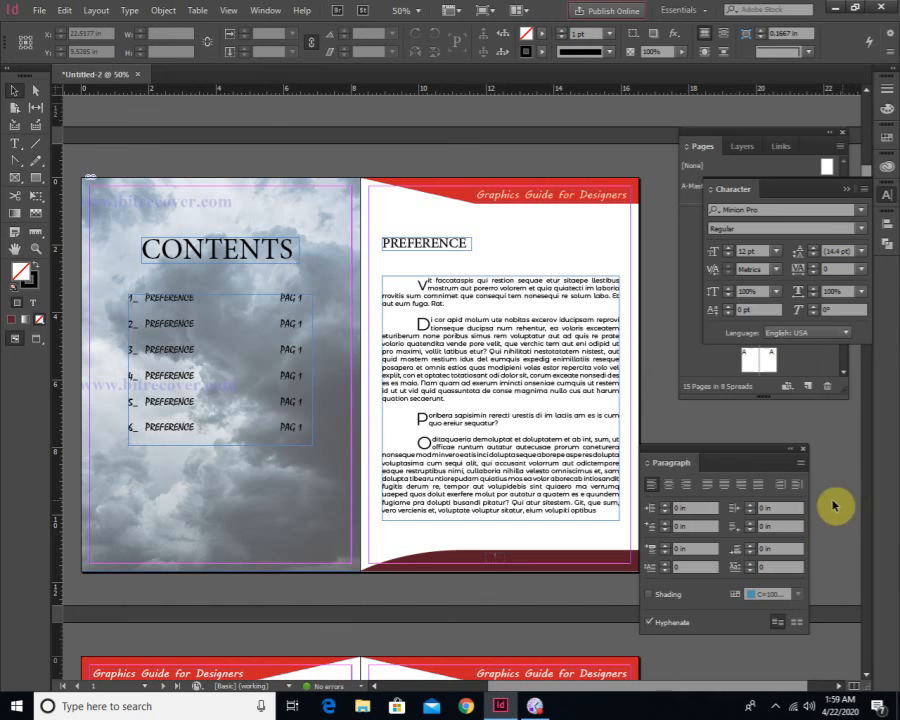
{"action": "key", "text": "w"}
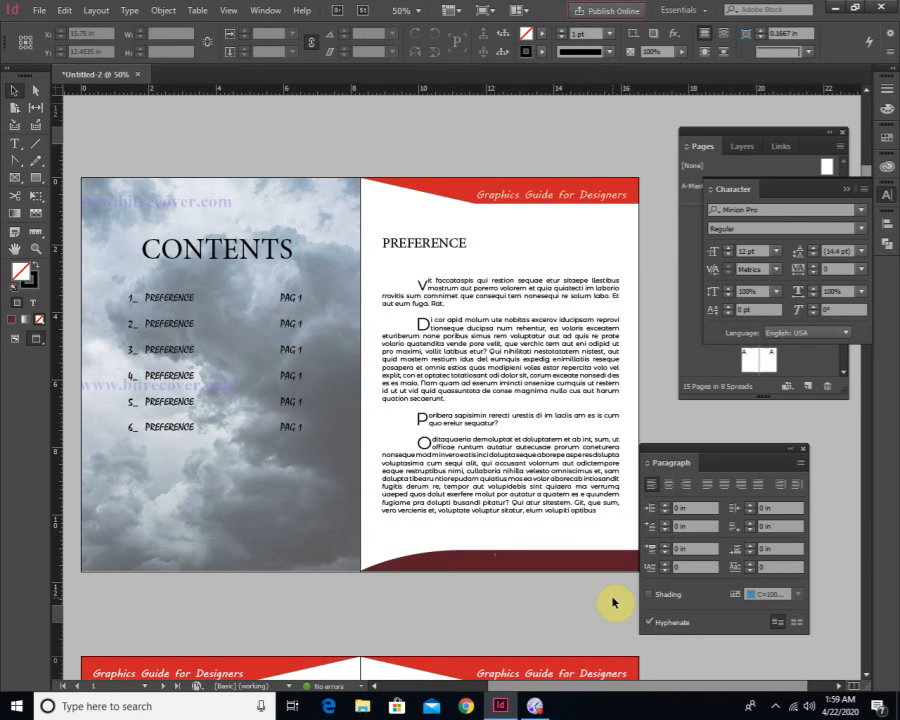
{"action": "key", "text": "w"}
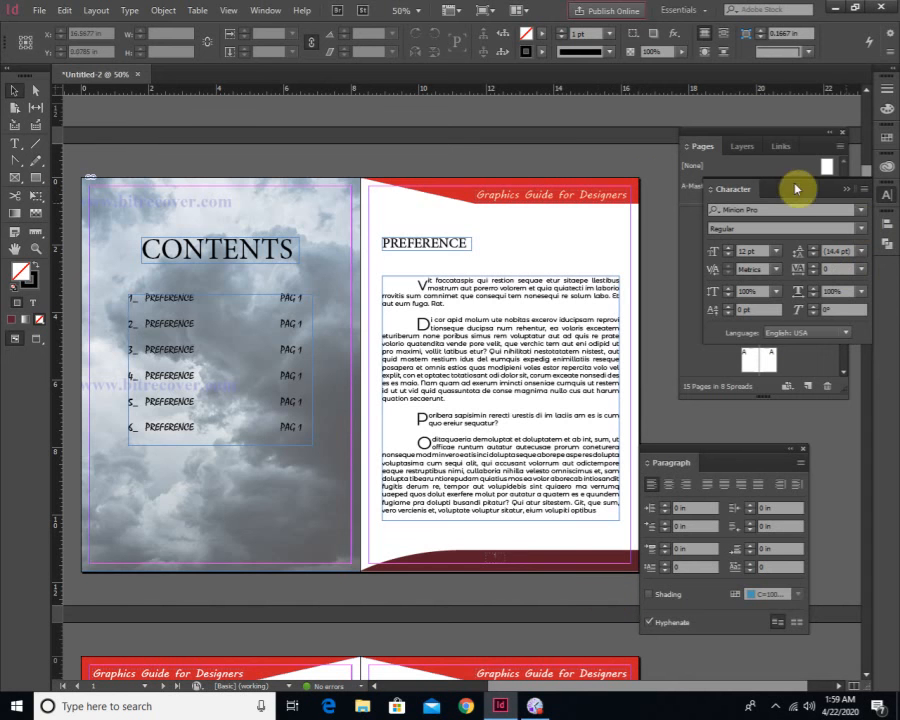
On the A-Master spread, center the page number frames of both pages horizontally in the footer band
{"action": "left_click", "coordinate": [849, 190]}
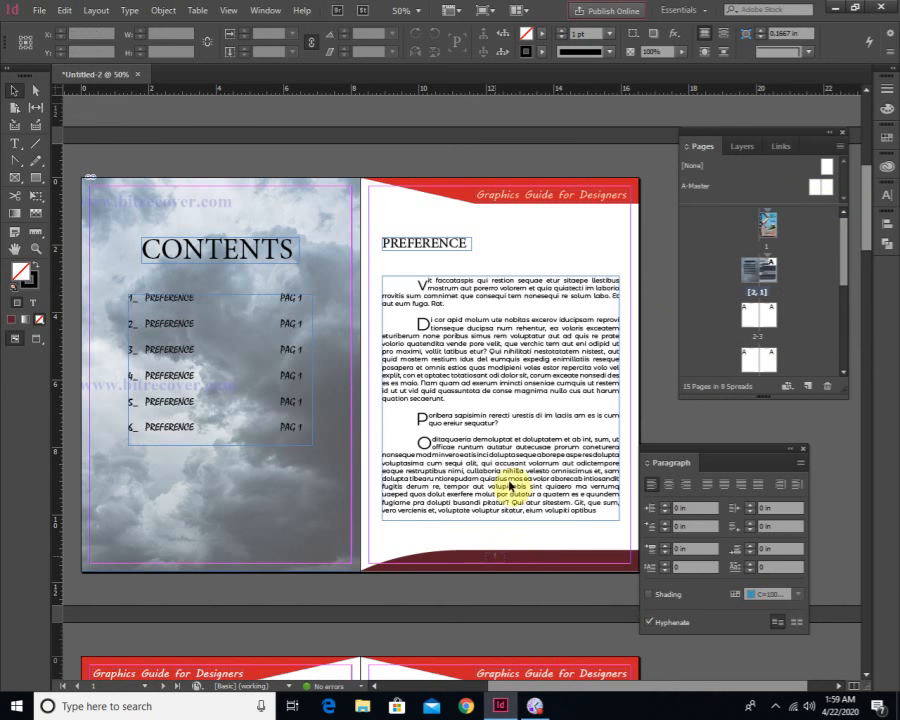
{"action": "double_click", "coordinate": [820, 187]}
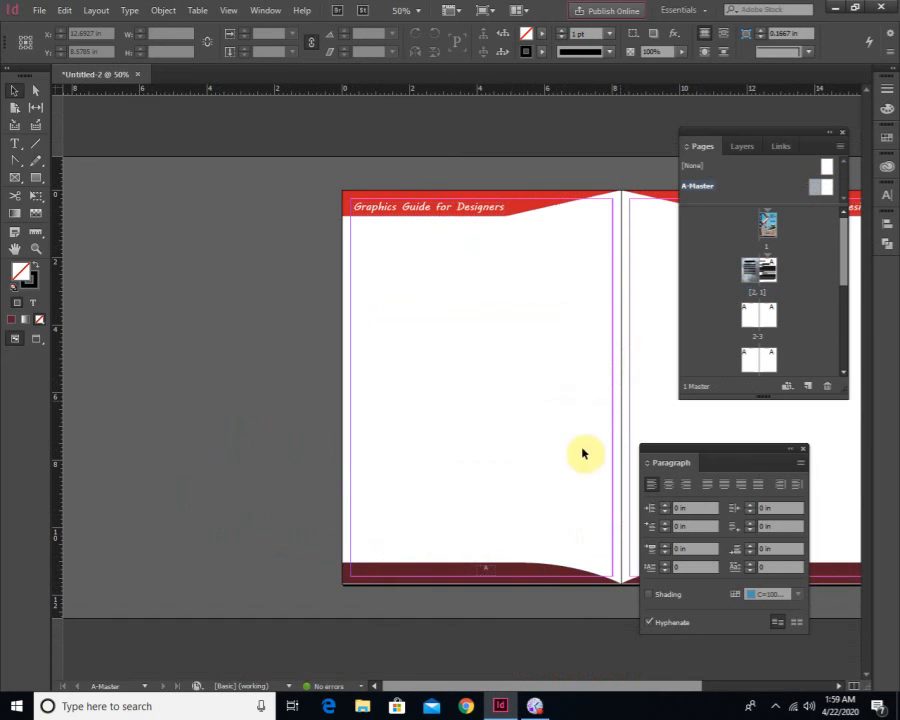
{"action": "left_click", "coordinate": [484, 572]}
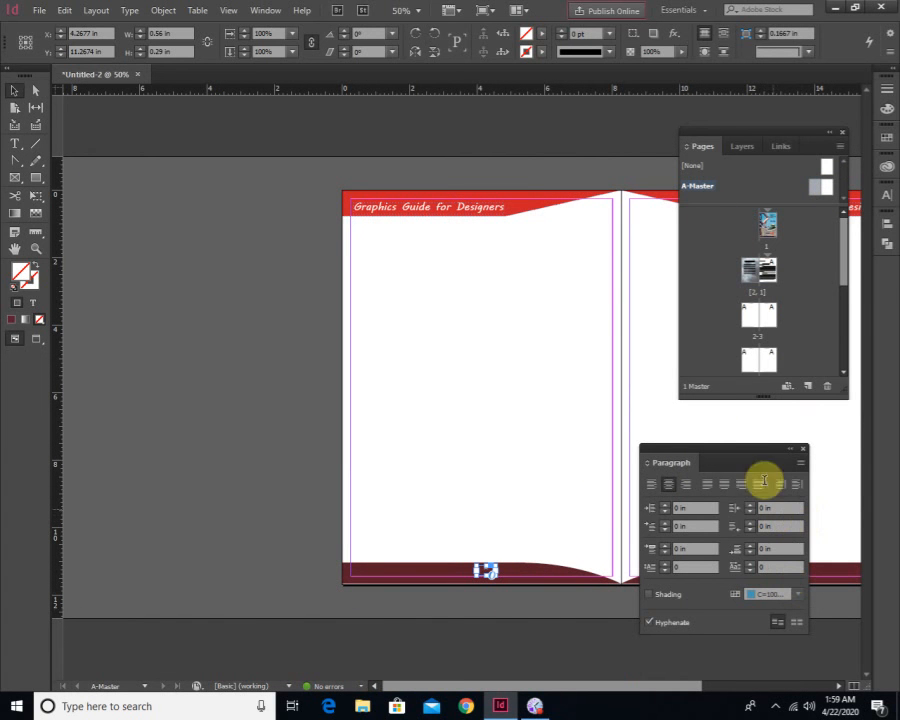
{"action": "left_click", "coordinate": [887, 226]}
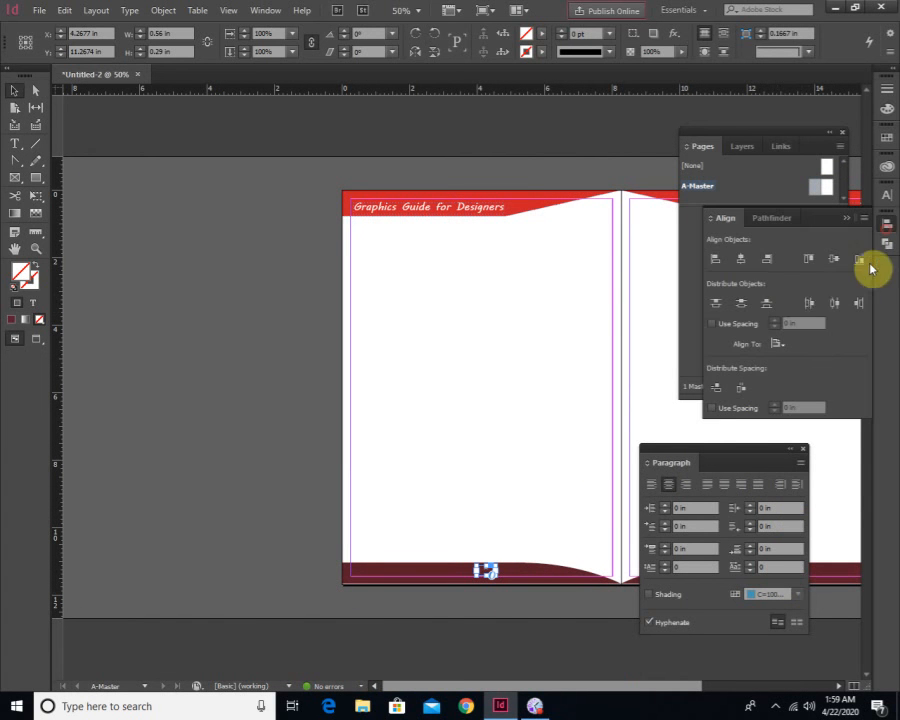
{"action": "left_click", "coordinate": [744, 263]}
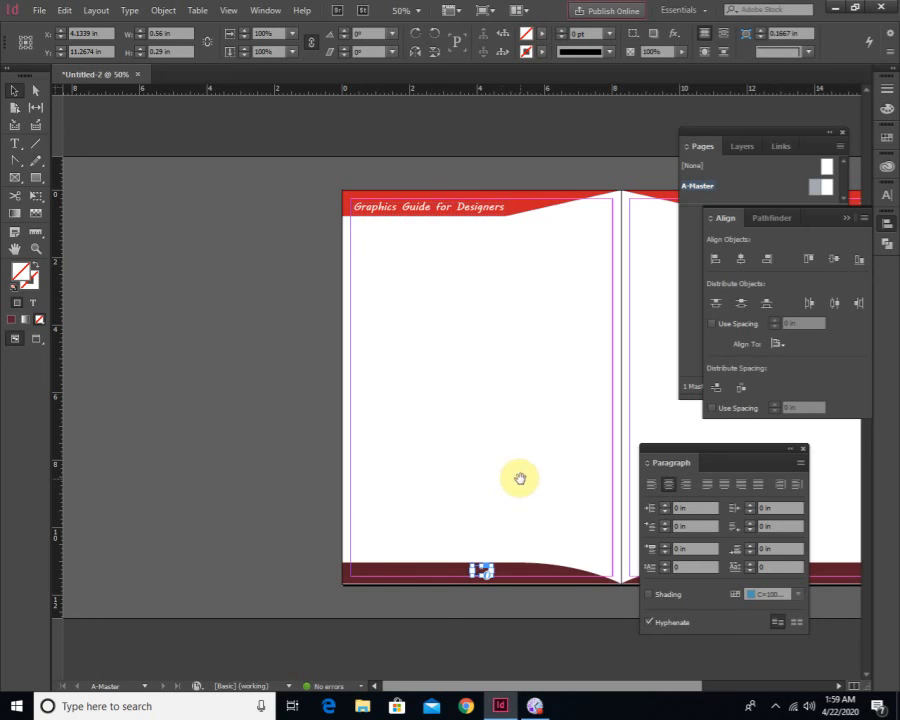
{"action": "left_click_drag", "start_coordinate": [516, 476], "coordinate": [268, 458]}
{"action": "left_click", "coordinate": [508, 571]}
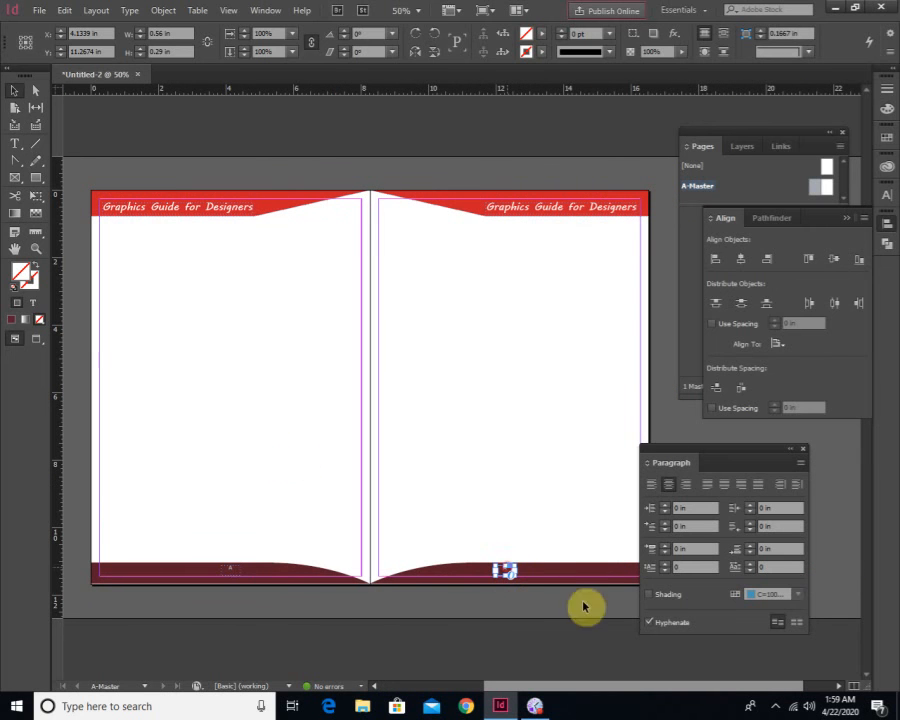
{"action": "left_click", "coordinate": [740, 260]}
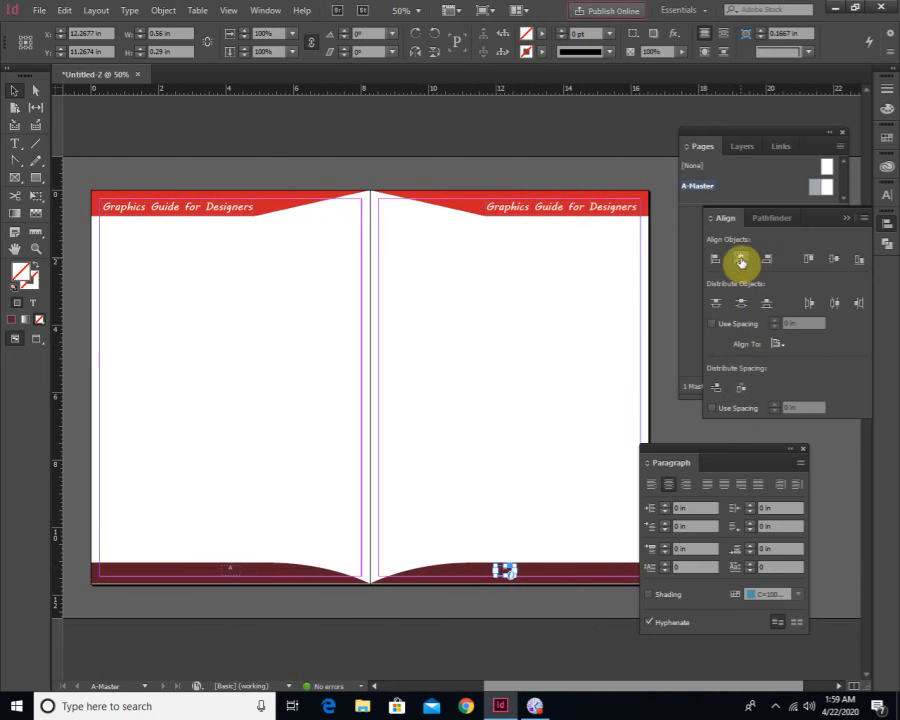
{"action": "left_click", "coordinate": [557, 620]}
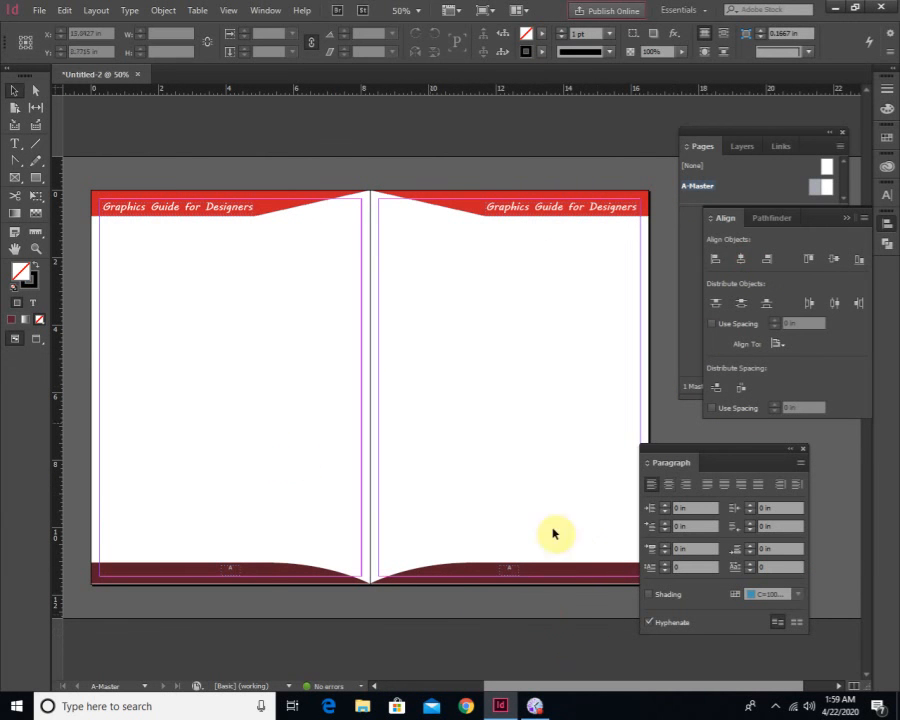
Return from the A-Master to the contents and PREFERENCE spread and look over its layout
{"action": "left_click", "coordinate": [690, 248]}
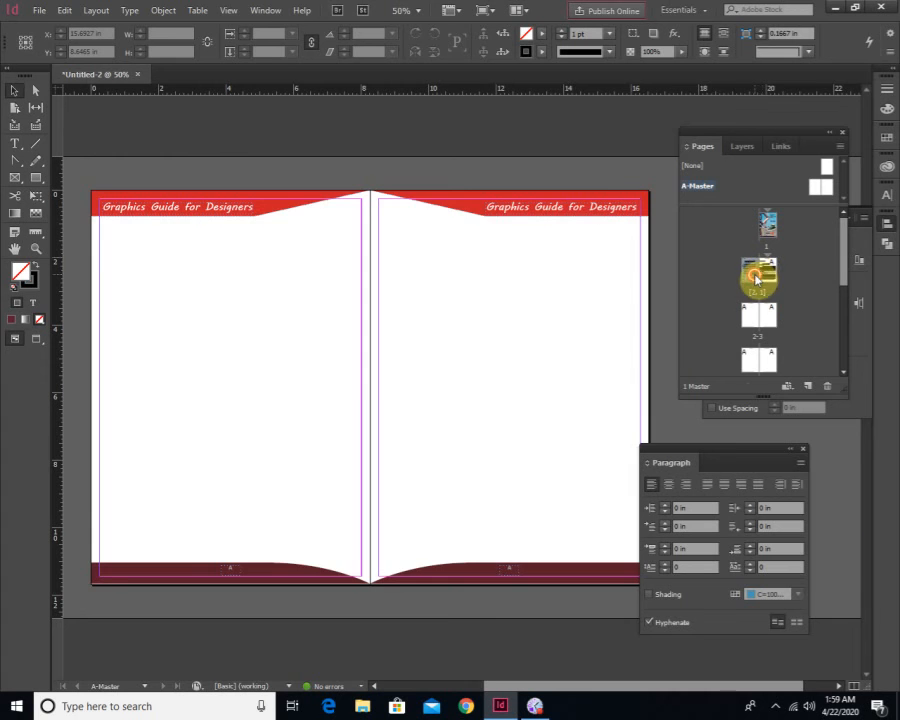
{"action": "double_click", "coordinate": [755, 278]}
{"action": "left_click_drag", "start_coordinate": [562, 468], "coordinate": [314, 436]}
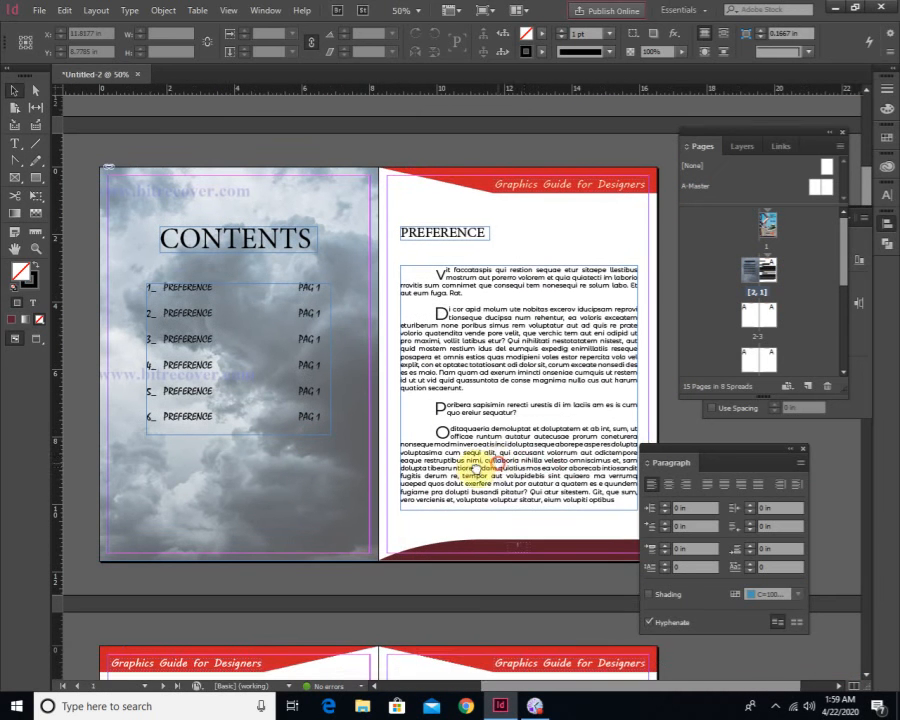
{"action": "left_click_drag", "start_coordinate": [477, 468], "coordinate": [450, 476]}
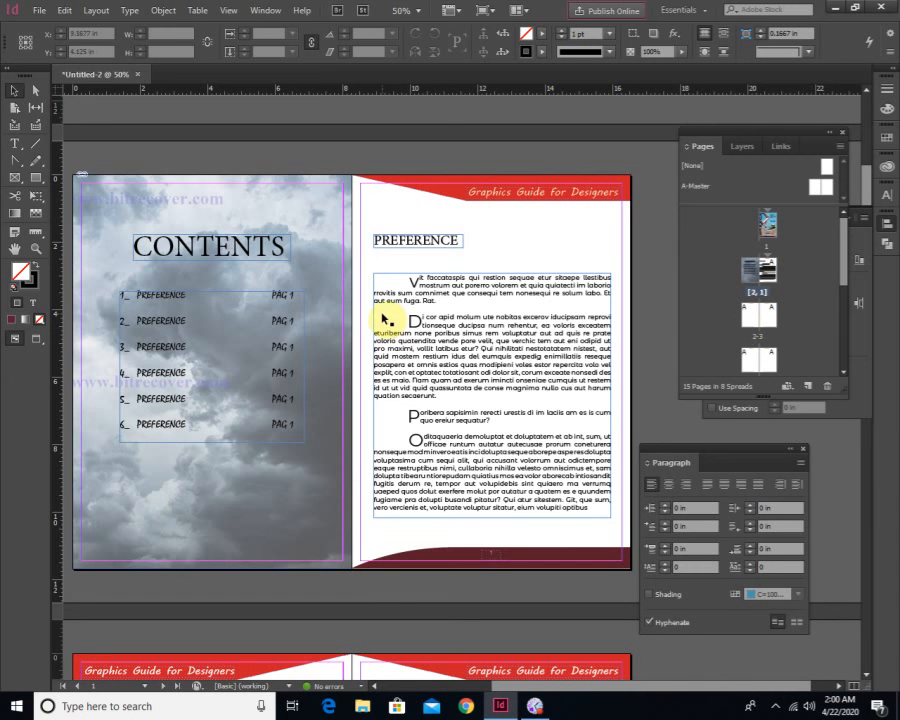
{"action": "left_click", "coordinate": [316, 360]}
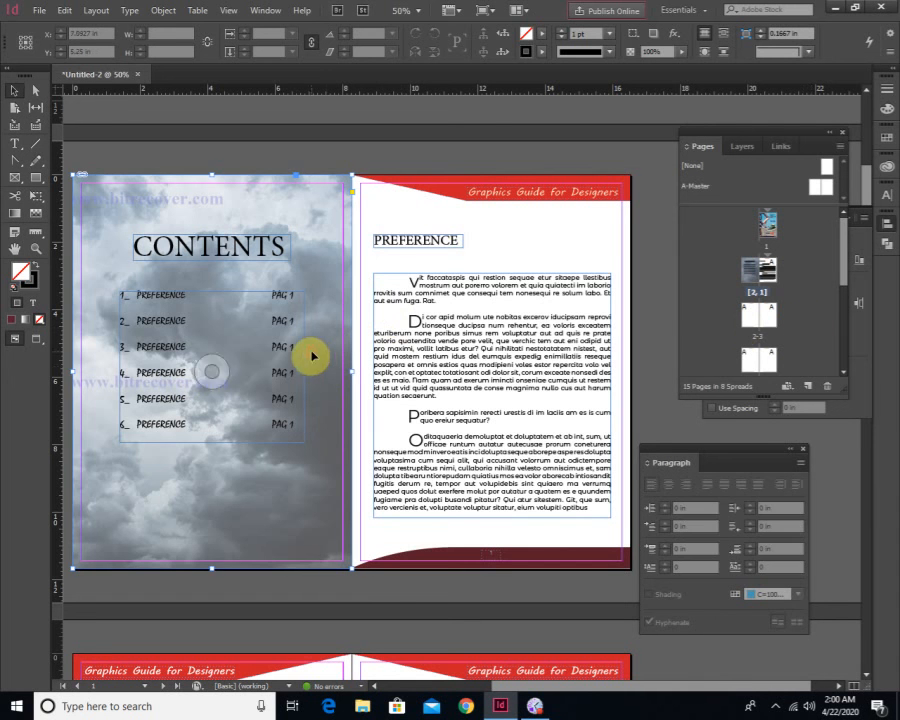
{"action": "left_click", "coordinate": [450, 161]}
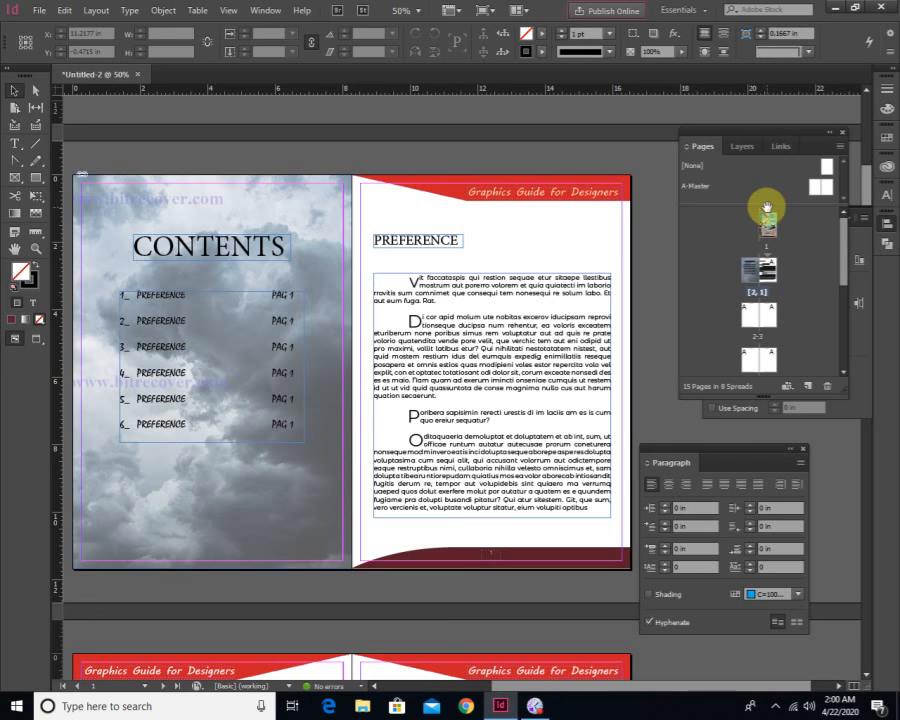
Create a new two-page A4 master with prefix B and name Master, not based on any other master
{"action": "left_click_drag", "start_coordinate": [761, 207], "coordinate": [753, 251]}
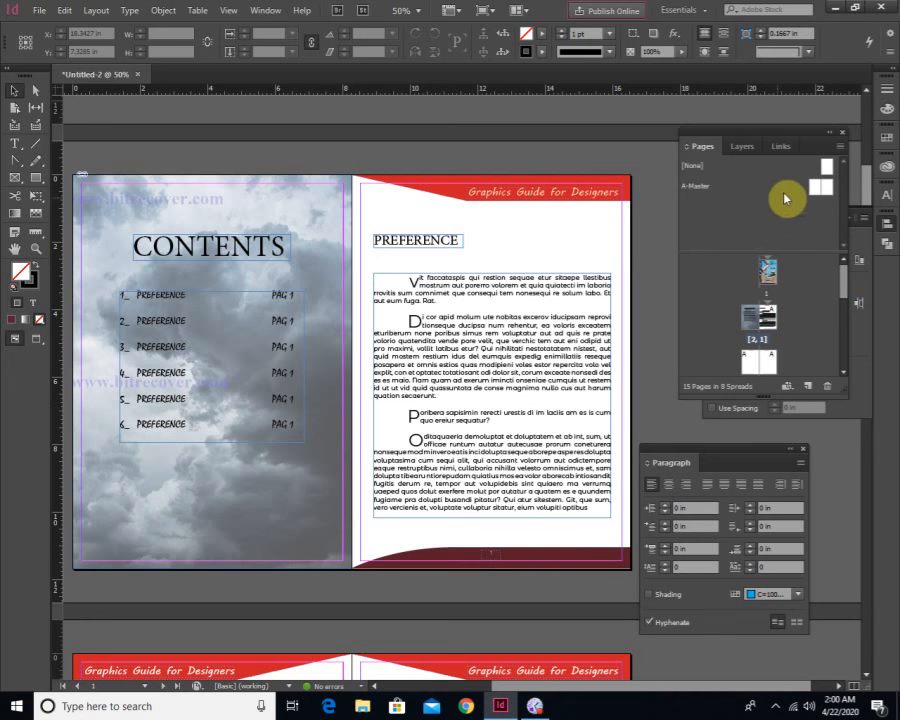
{"action": "left_click", "coordinate": [840, 147]}
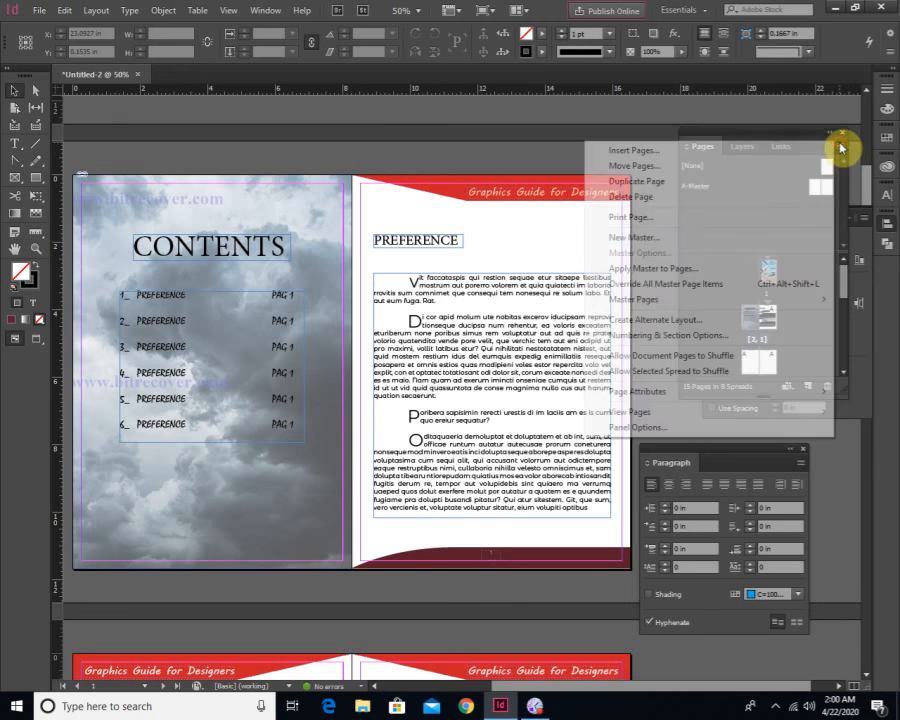
{"action": "left_click", "coordinate": [649, 237]}
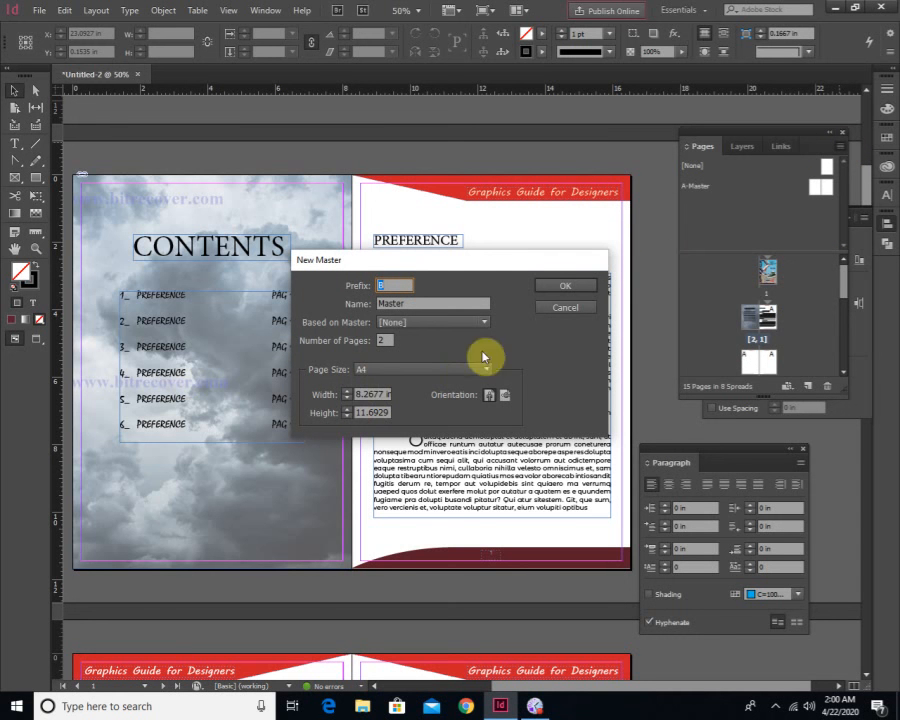
{"action": "left_click", "coordinate": [556, 287]}
{"action": "left_click_drag", "start_coordinate": [360, 331], "coordinate": [440, 317]}
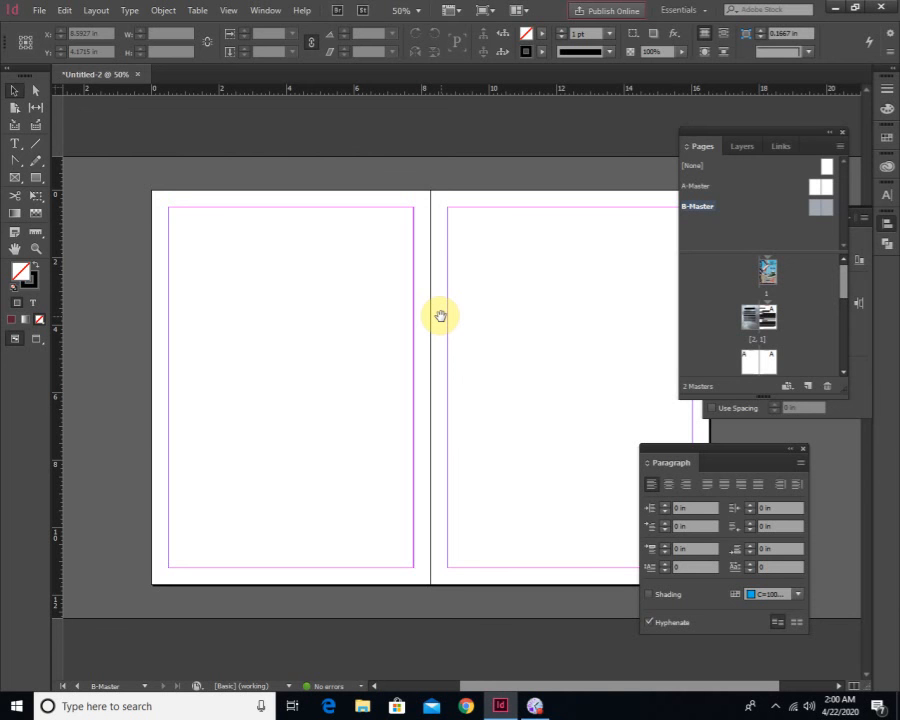
Add a text frame across the middle of the B-Master's left page reading ARENA MULTIMEDIA on two lines
{"action": "left_click", "coordinate": [13, 149]}
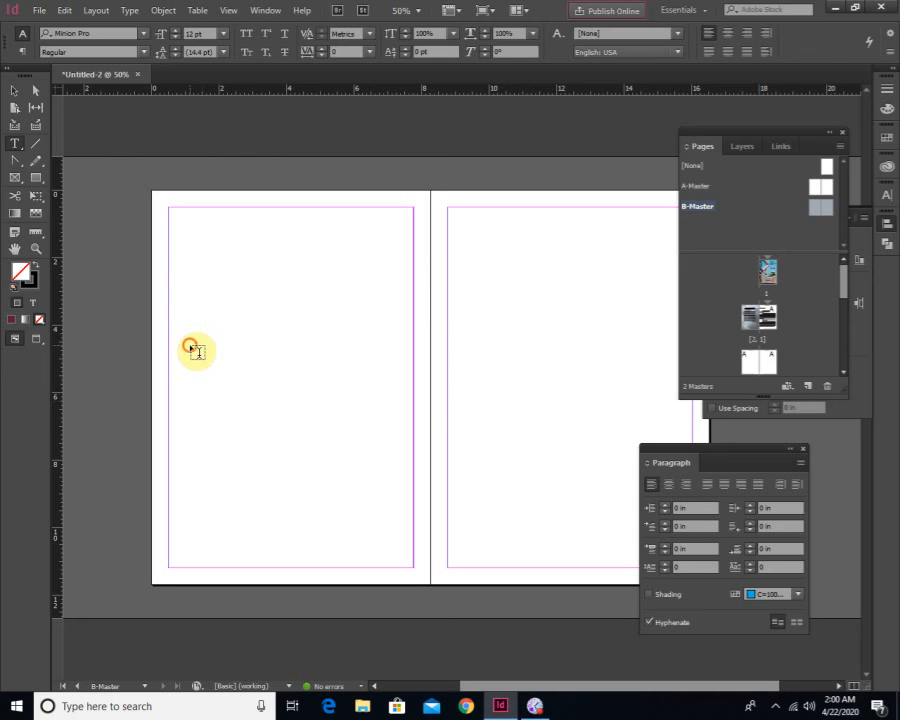
{"action": "left_click_drag", "start_coordinate": [191, 347], "coordinate": [392, 387]}
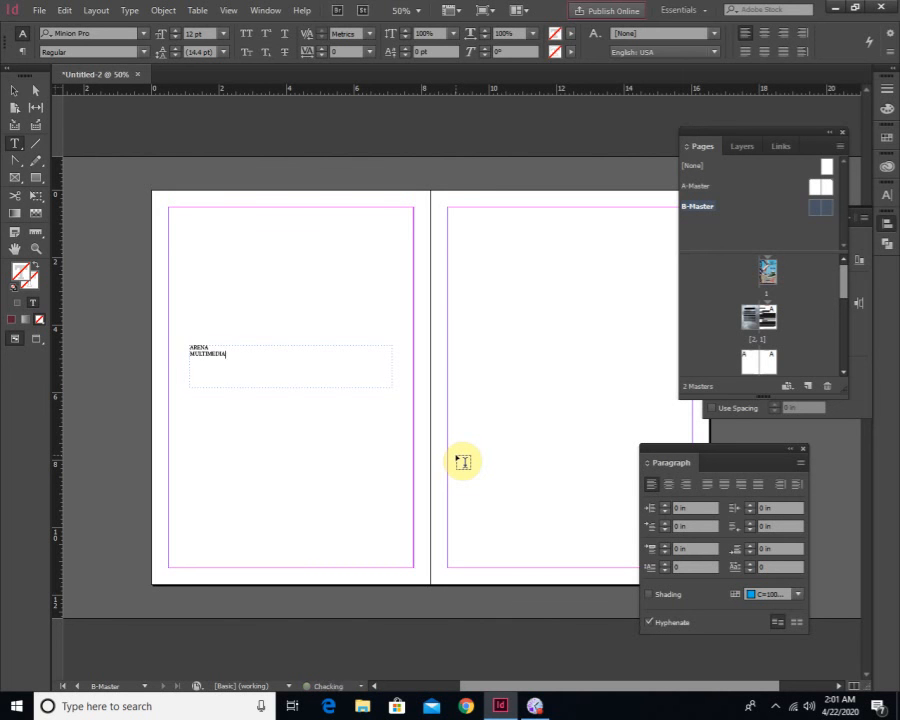
Enlarge both lines of the ARENA MULTIMEDIA text to 35 pt and center them in their frame
{"action": "left_click_drag", "start_coordinate": [250, 358], "coordinate": [90, 346]}
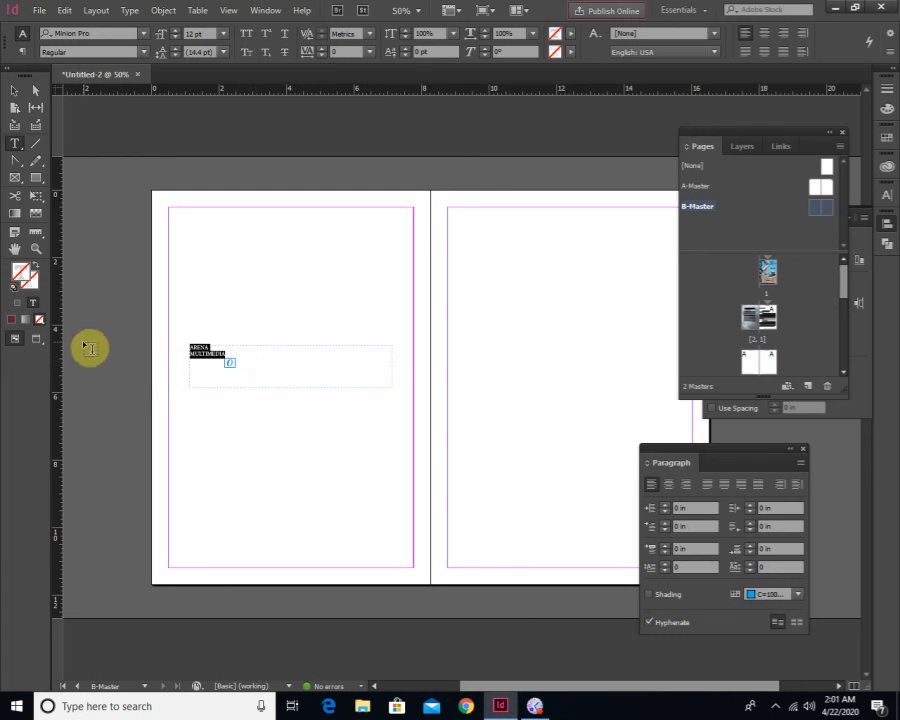
{"action": "left_click", "coordinate": [176, 36]}
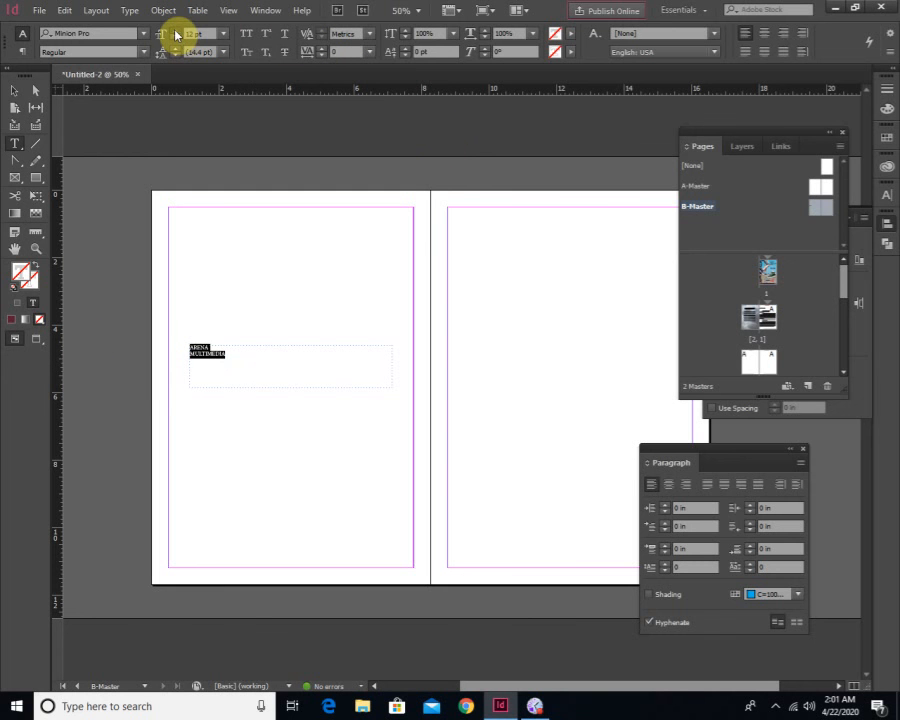
{"action": "key", "text": "Up"}
{"action": "key", "text": "Up"}
{"action": "key", "text": "Up"}
{"action": "key", "text": "Up"}
{"action": "key", "text": "Up"}
{"action": "key", "text": "Up"}
{"action": "key", "text": "Up"}
{"action": "key", "text": "Up"}
{"action": "key", "text": "Up"}
{"action": "key", "text": "Up"}
{"action": "key", "text": "Up"}
{"action": "key", "text": "Up"}
{"action": "key", "text": "Up"}
{"action": "key", "text": "Up"}
{"action": "key", "text": "Up"}
{"action": "key", "text": "Up"}
{"action": "key", "text": "Up"}
{"action": "key", "text": "Up"}
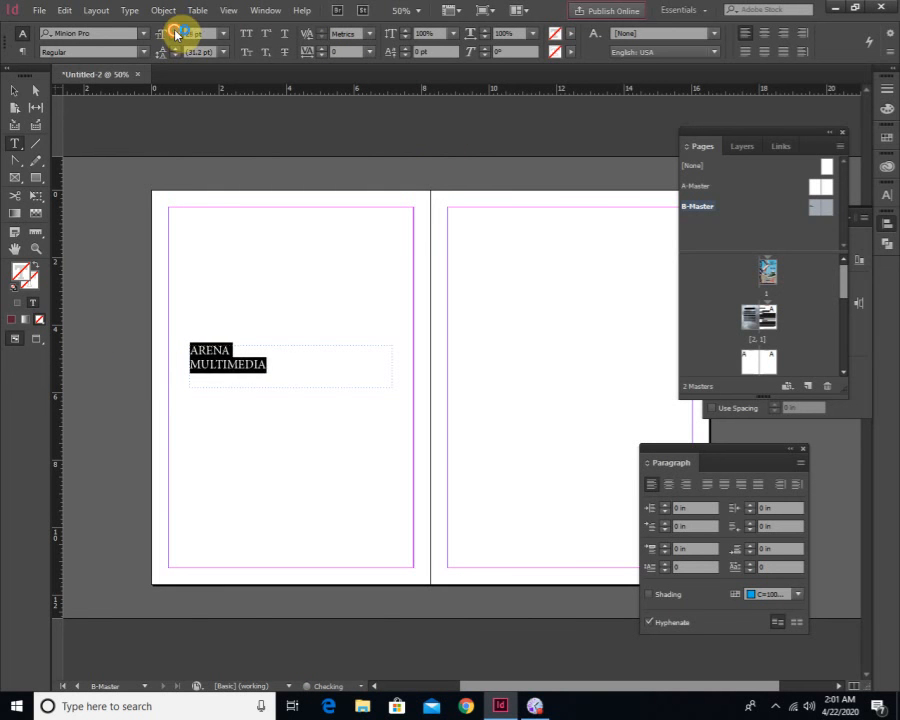
{"action": "key", "text": "Up"}
{"action": "key", "text": "Up"}
{"action": "key", "text": "Up"}
{"action": "key", "text": "Up"}
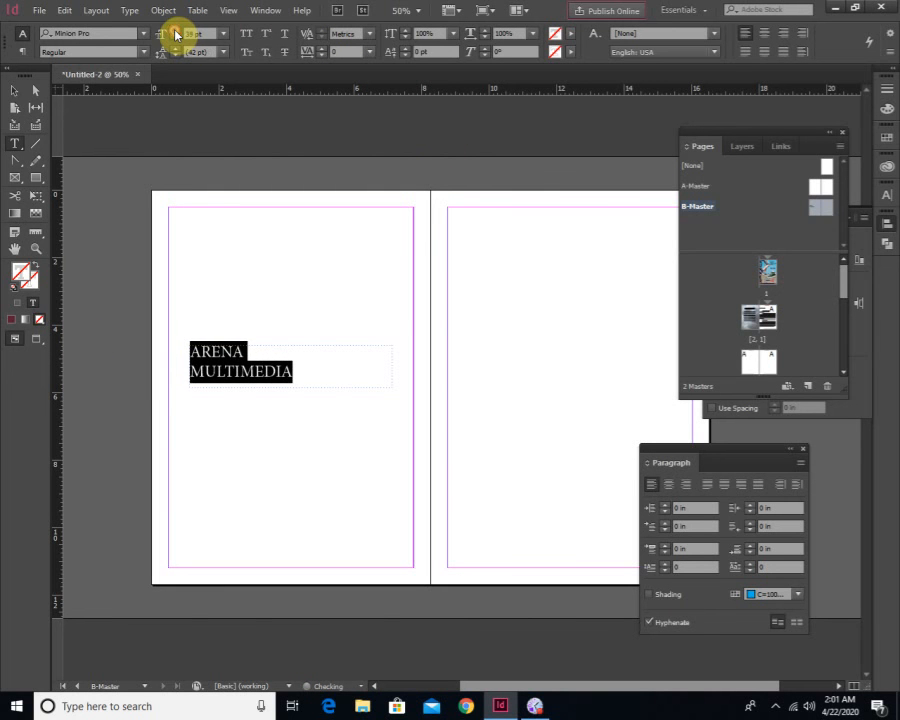
{"action": "left_click", "coordinate": [764, 42]}
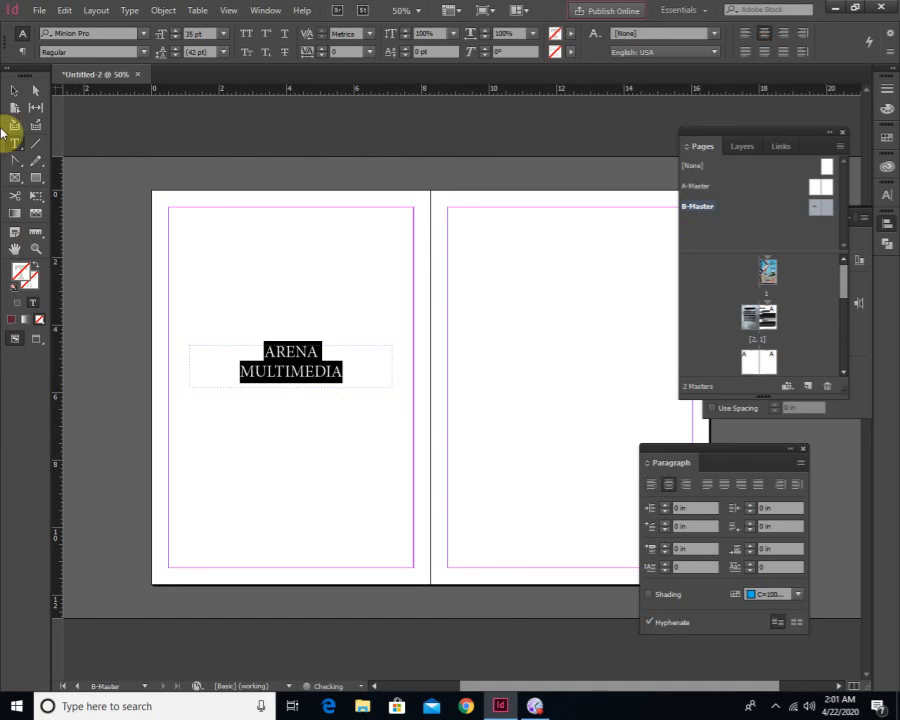
Shrink the ARENA MULTIMEDIA frame to about 3.325 by 1 in and place it centered against the page's top margin
{"action": "left_click", "coordinate": [14, 91]}
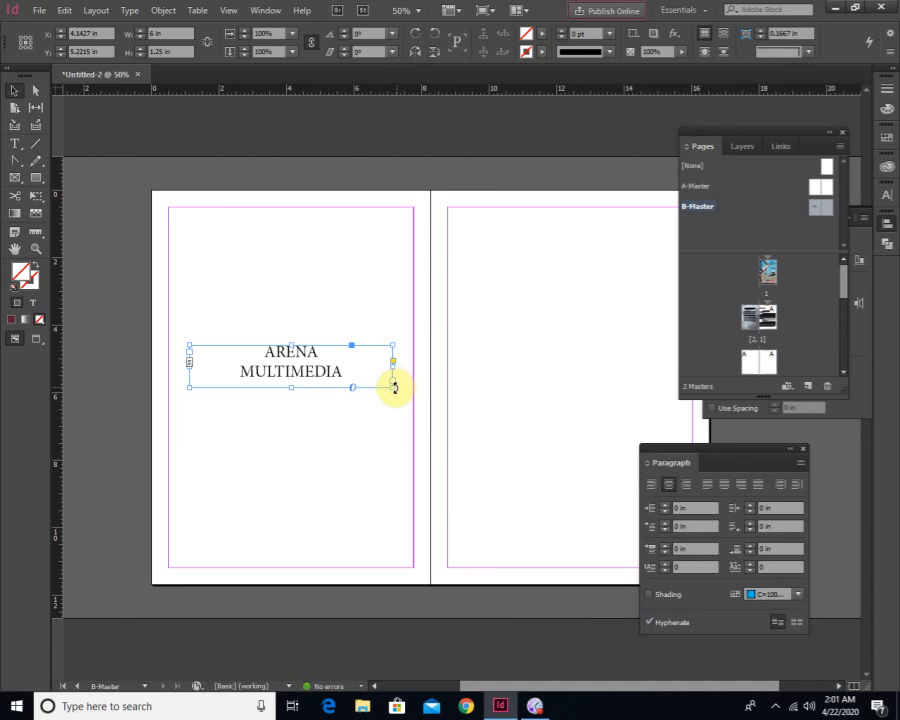
{"action": "left_click_drag", "start_coordinate": [393, 384], "coordinate": [318, 235]}
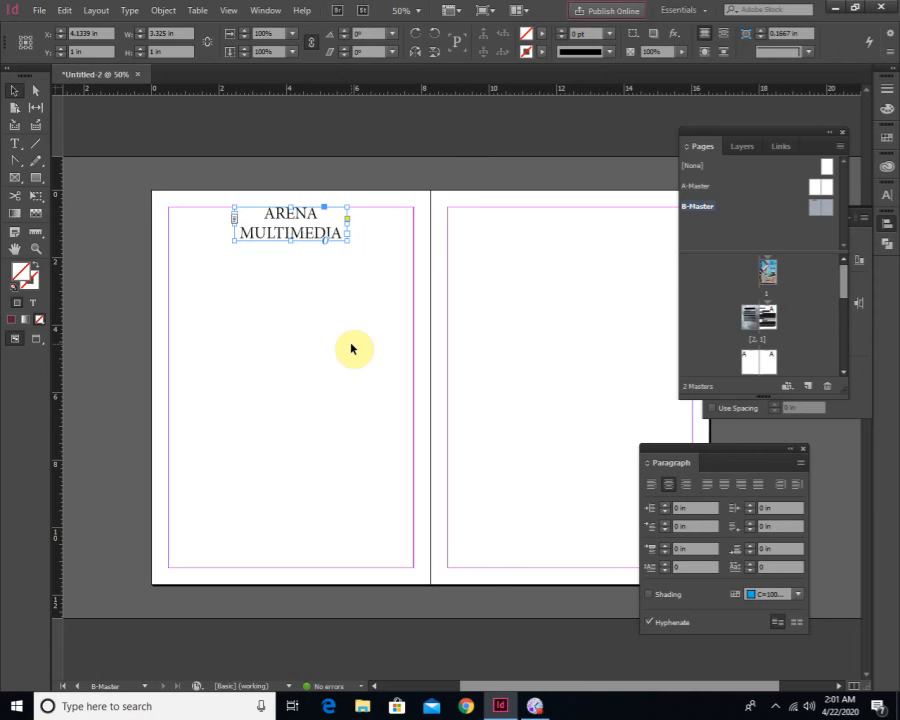
Set the heading frame's opacity to 44% and add an outer glow in the C=100 M=0 Y=0 K=0 swatch, size 0.1875 in
{"action": "right_click", "coordinate": [270, 231]}
{"action": "mouse_move", "coordinate": [505, 524]}
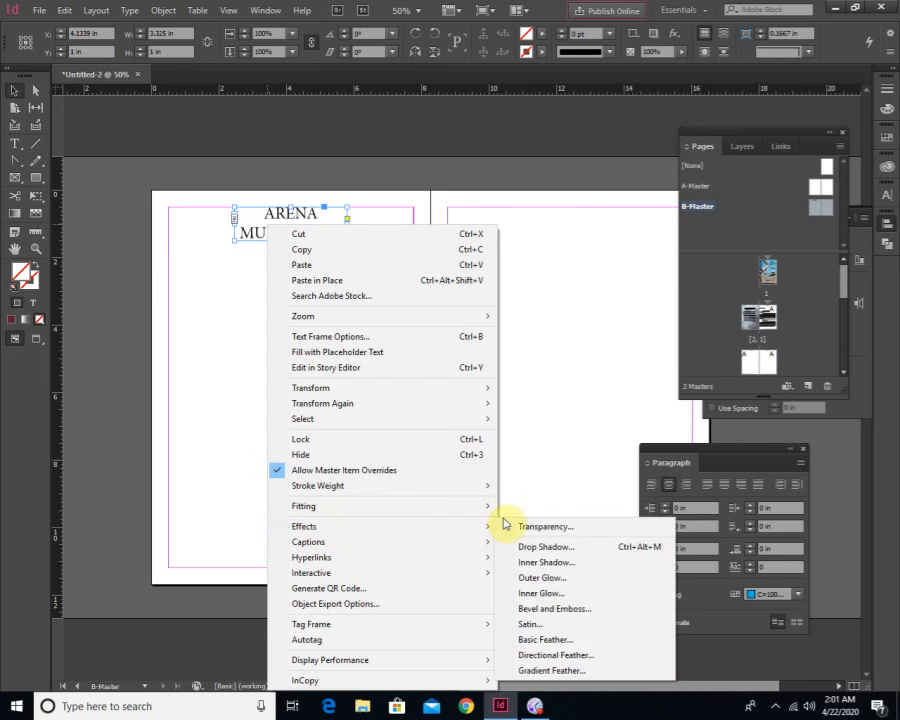
{"action": "left_click", "coordinate": [580, 525]}
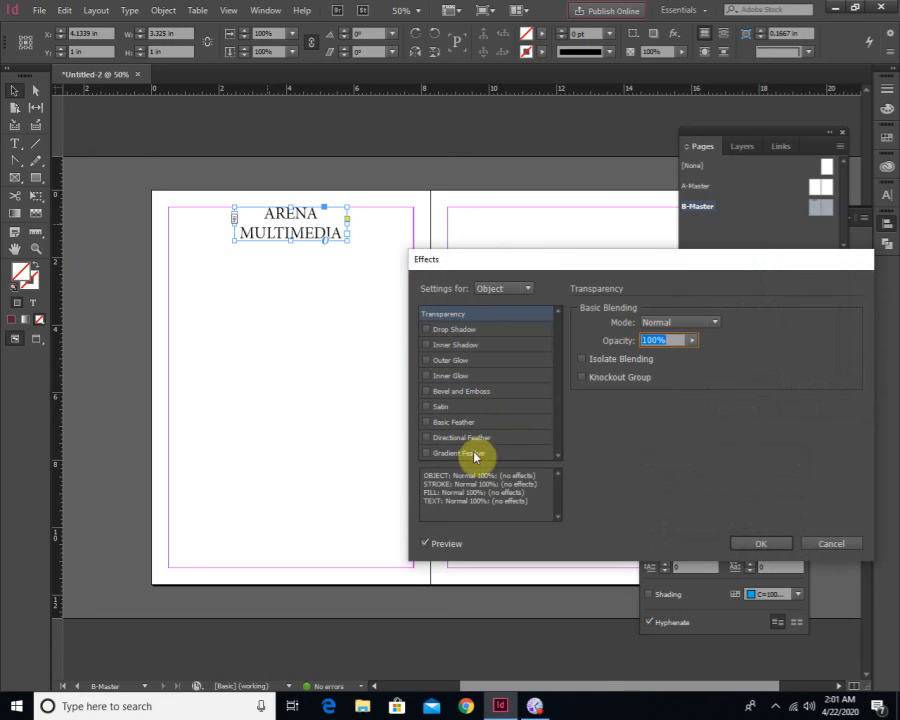
{"action": "left_click", "coordinate": [697, 341]}
{"action": "left_click_drag", "start_coordinate": [674, 358], "coordinate": [648, 365]}
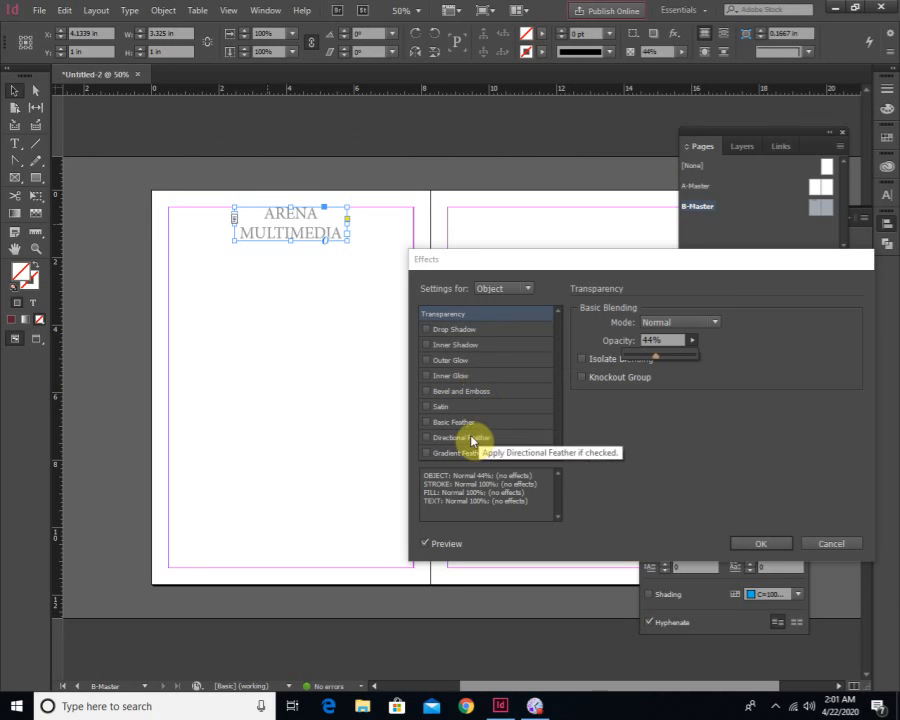
{"action": "left_click", "coordinate": [465, 366]}
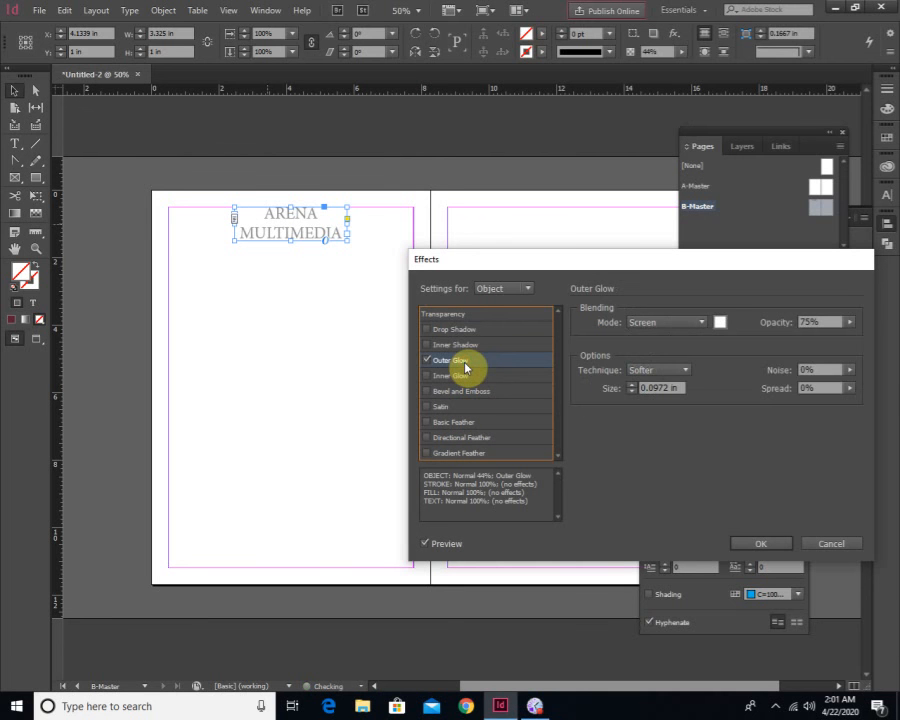
{"action": "left_click", "coordinate": [720, 322]}
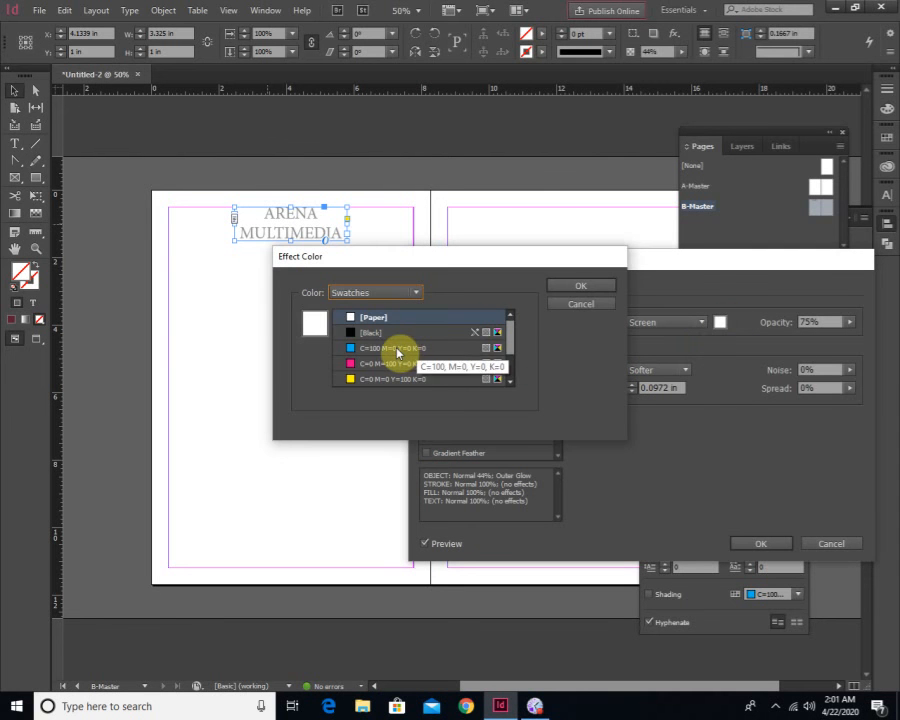
{"action": "left_click", "coordinate": [397, 348]}
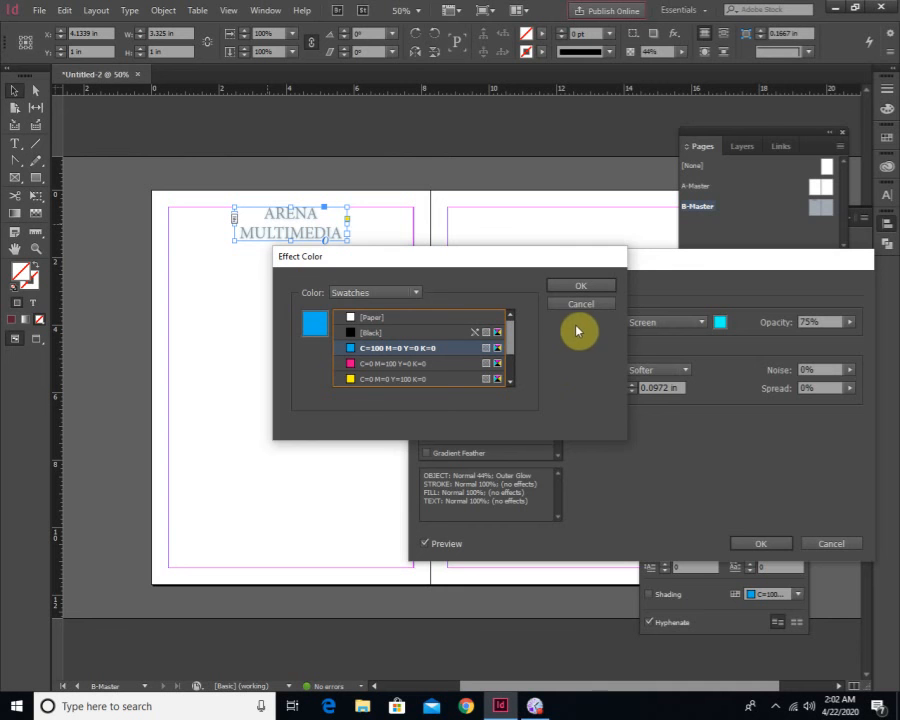
{"action": "left_click", "coordinate": [579, 287]}
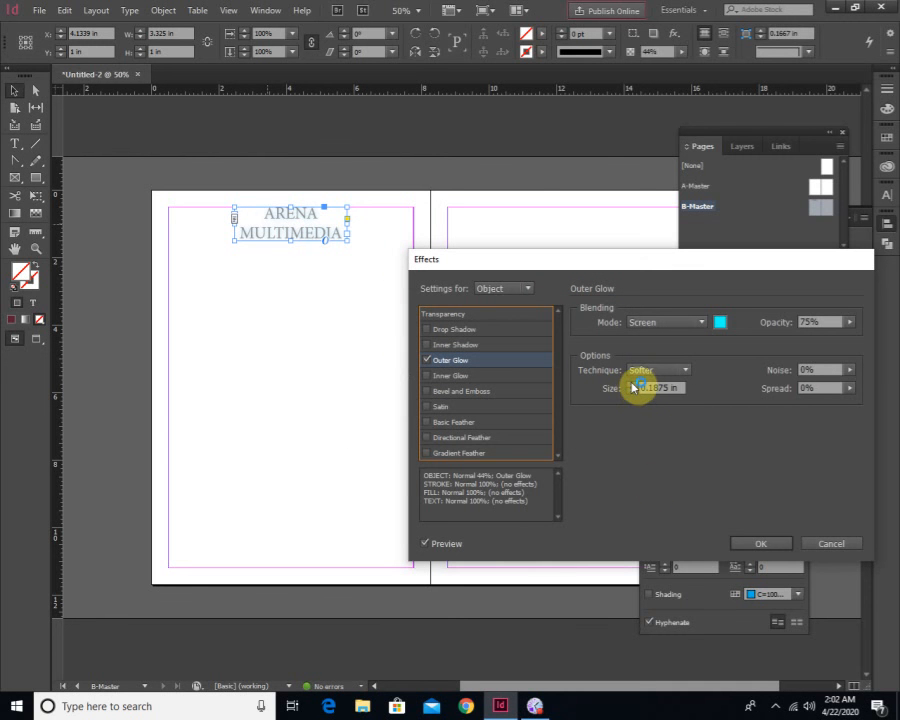
{"action": "left_click", "coordinate": [763, 545]}
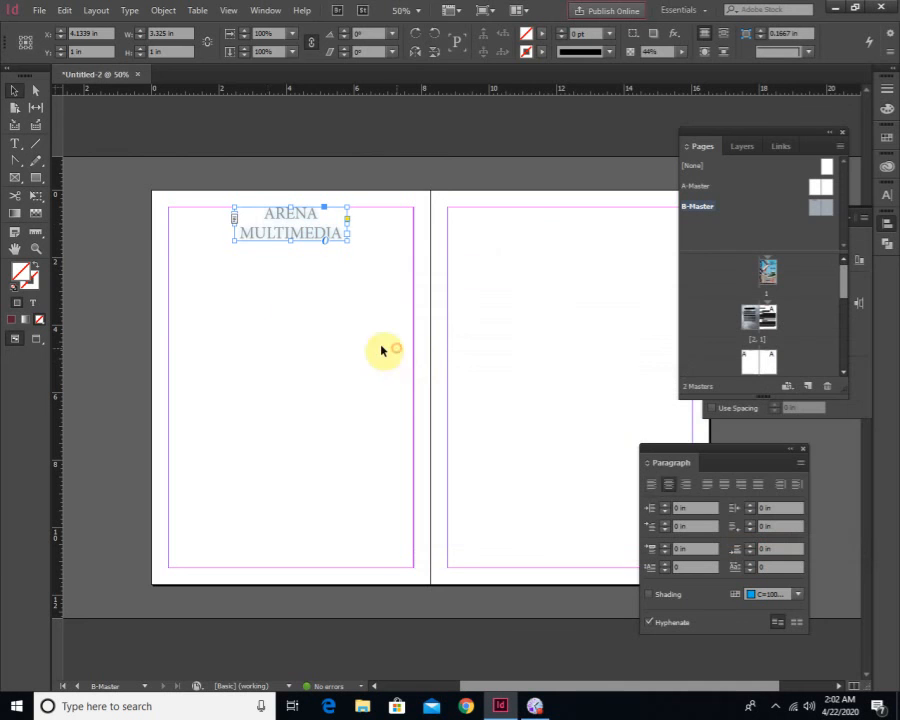
Change the font of the ARENA MULTIMEDIA heading to Modern No. 20
{"action": "left_click", "coordinate": [394, 349]}
{"action": "left_click", "coordinate": [295, 267], "text": "ctrl"}
{"action": "left_click", "coordinate": [474, 255], "text": "ctrl"}
{"action": "left_click", "coordinate": [474, 255], "text": "ctrl"}
{"action": "left_click_drag", "start_coordinate": [465, 302], "coordinate": [441, 311]}
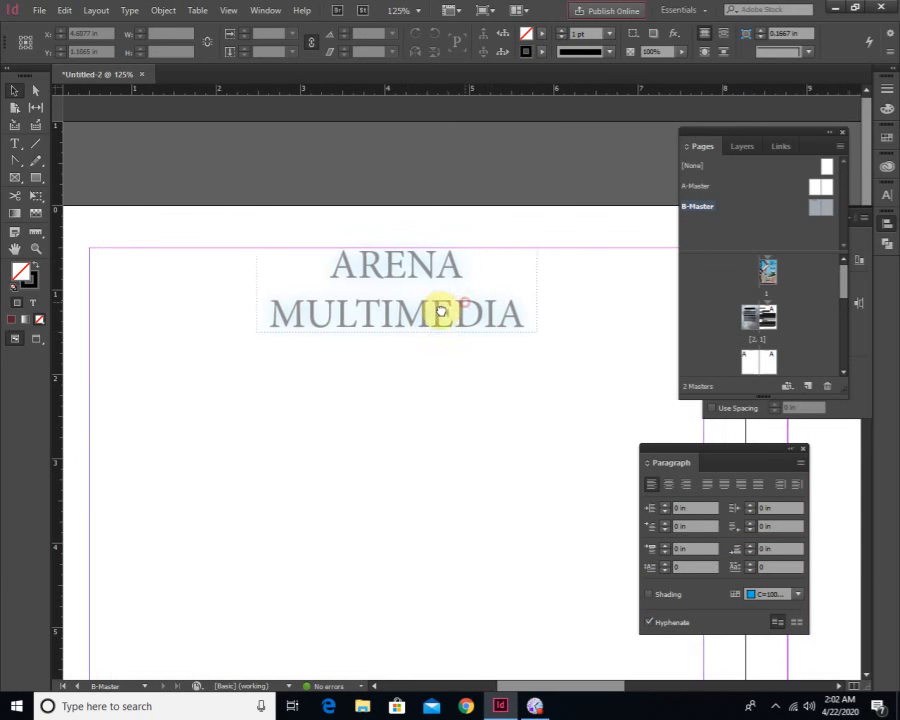
{"action": "left_click", "coordinate": [429, 334]}
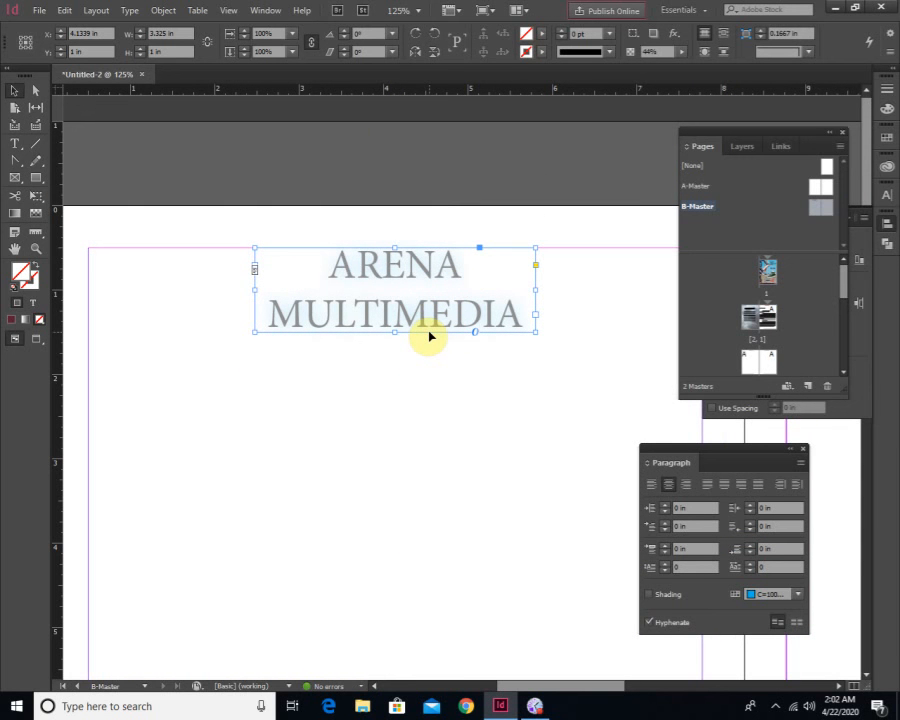
{"action": "left_click", "coordinate": [15, 145]}
{"action": "left_click", "coordinate": [92, 34]}
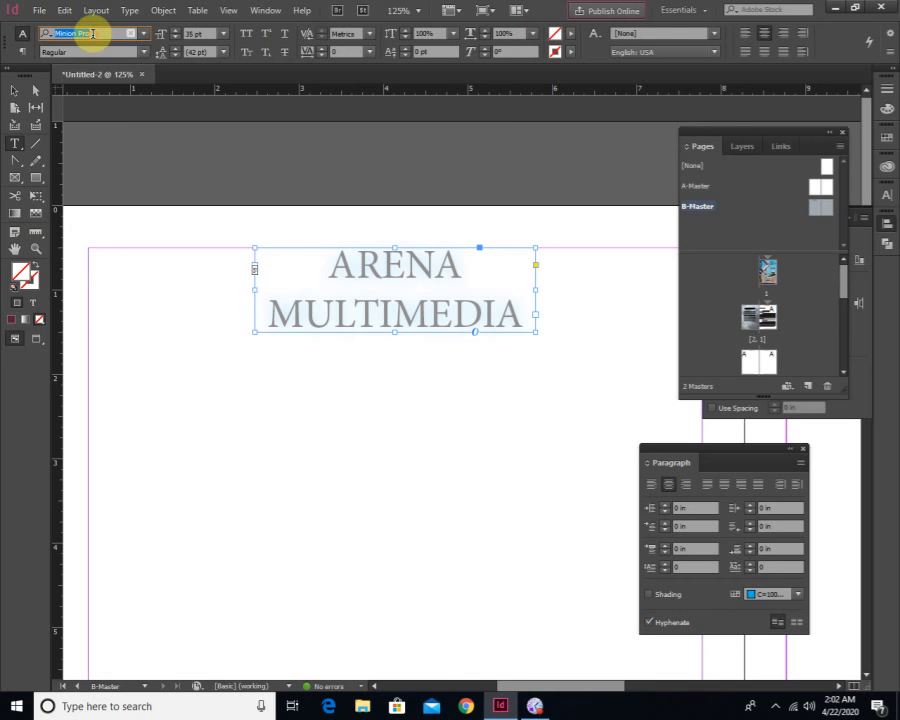
{"action": "key", "text": "Down"}
{"action": "key", "text": "Down"}
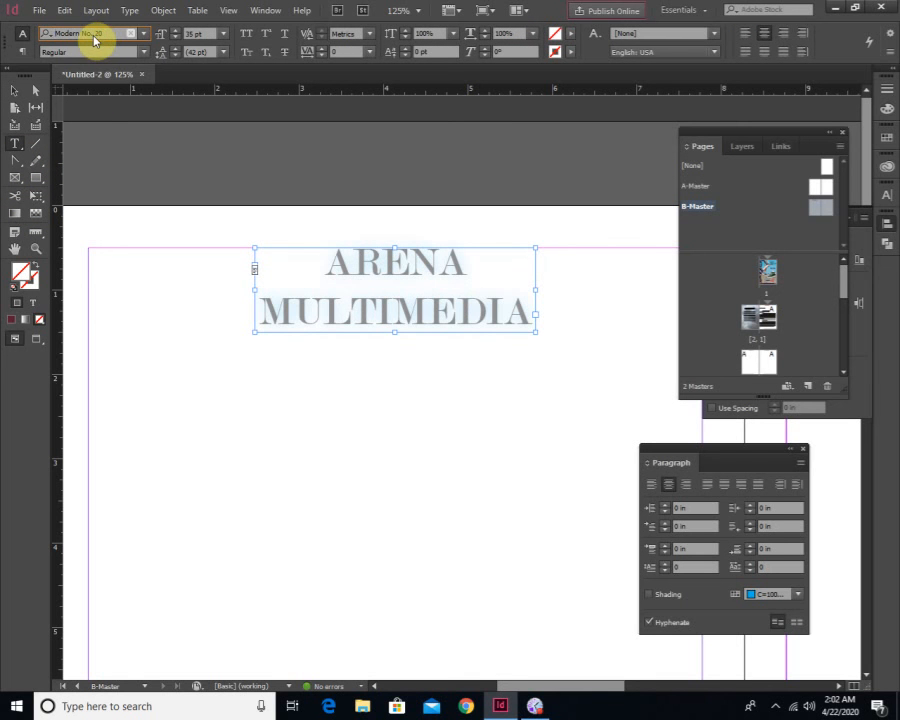
Reopen the heading's outer glow settings and set its blending mode to Multiply
{"action": "left_click", "coordinate": [14, 91]}
{"action": "right_click", "coordinate": [403, 318]}
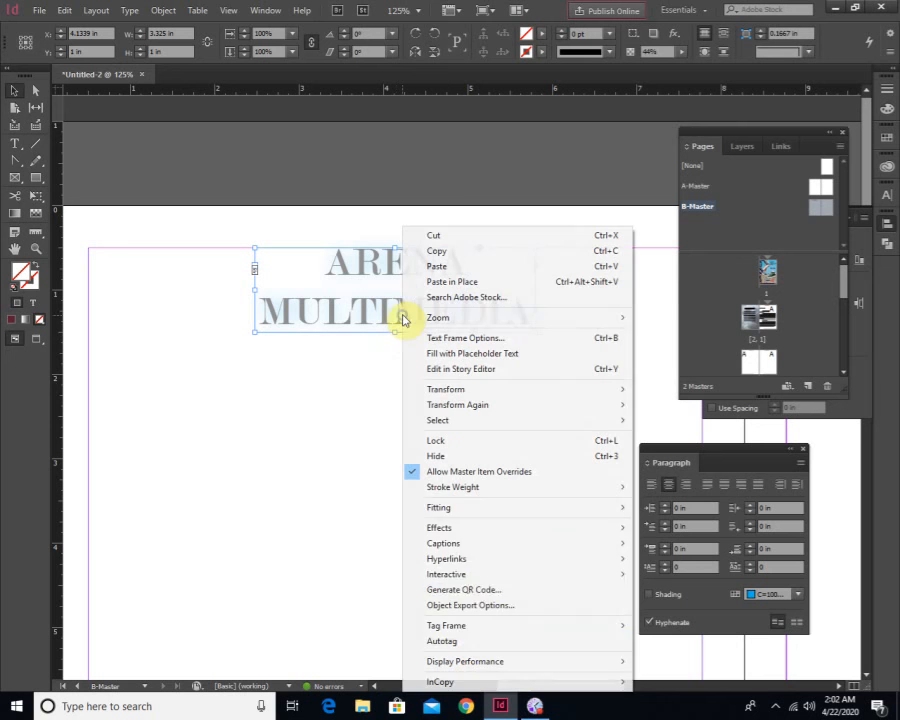
{"action": "mouse_move", "coordinate": [446, 530]}
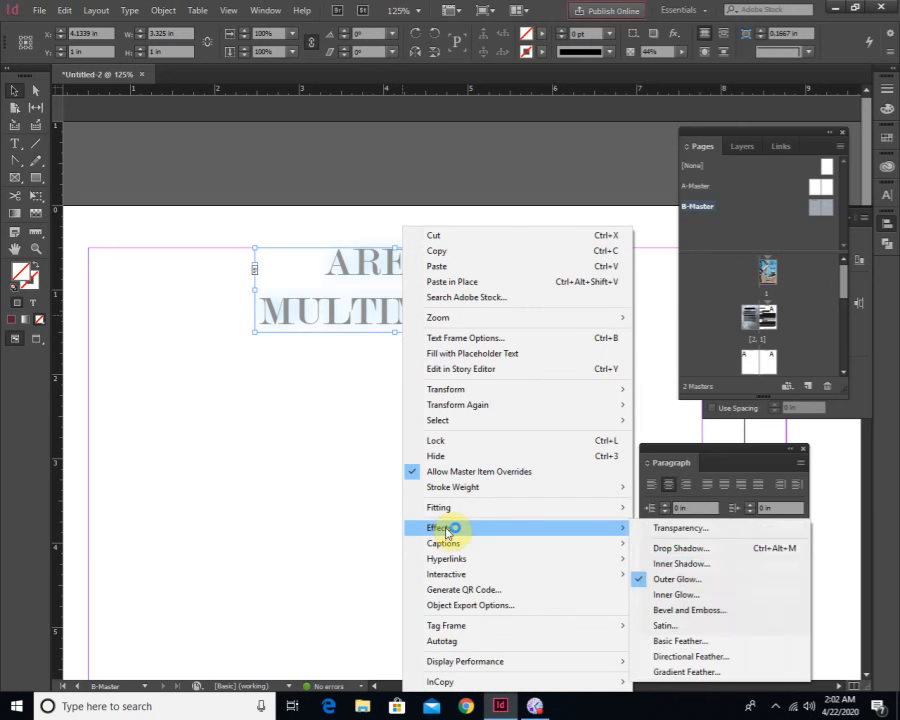
{"action": "left_click", "coordinate": [692, 579]}
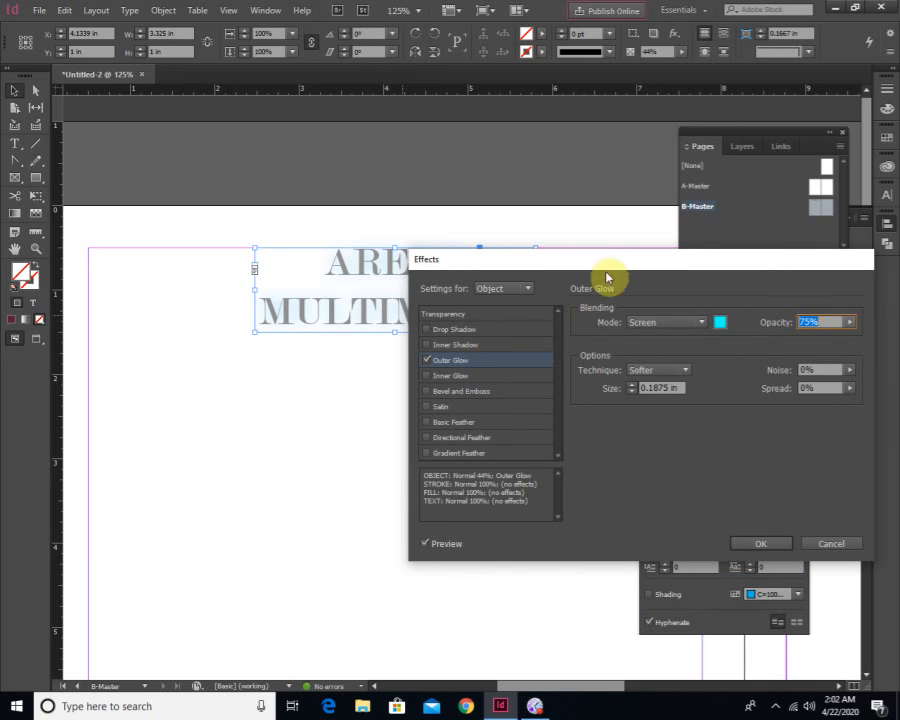
{"action": "left_click_drag", "start_coordinate": [610, 263], "coordinate": [351, 377]}
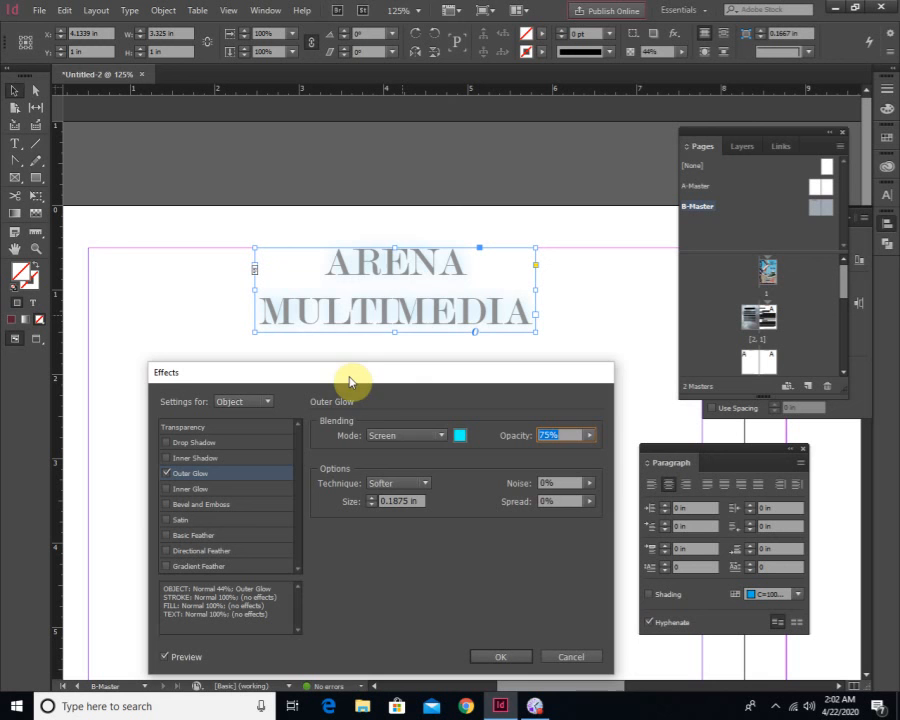
{"action": "left_click", "coordinate": [406, 436]}
{"action": "left_click", "coordinate": [403, 205]}
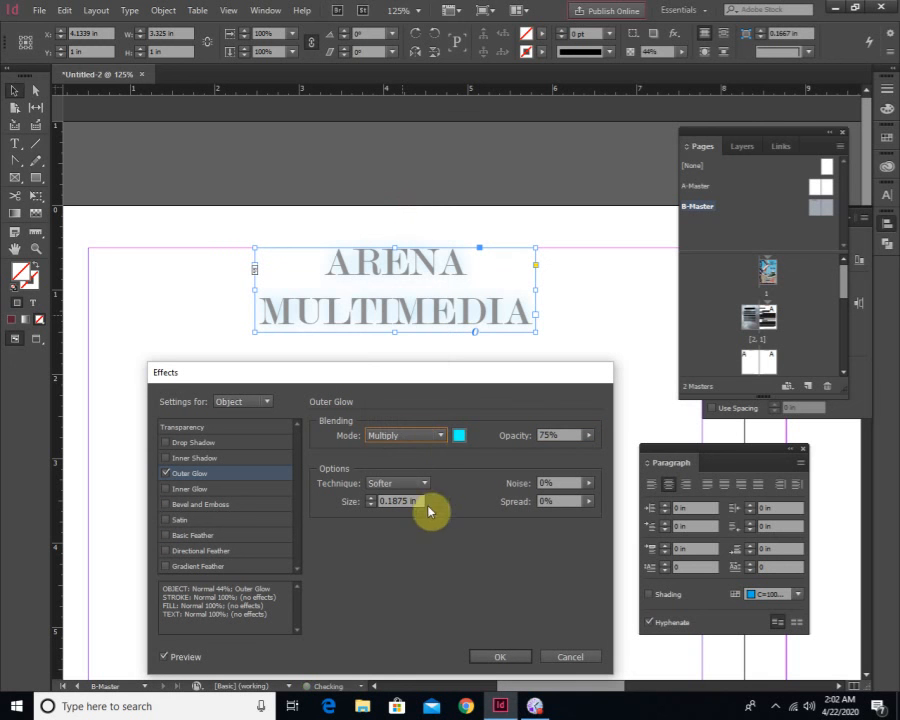
Recolor the outer glow as dark blue in CMYK with cyan 100, magenta 78, yellow 0 and black 66
{"action": "left_click", "coordinate": [460, 437]}
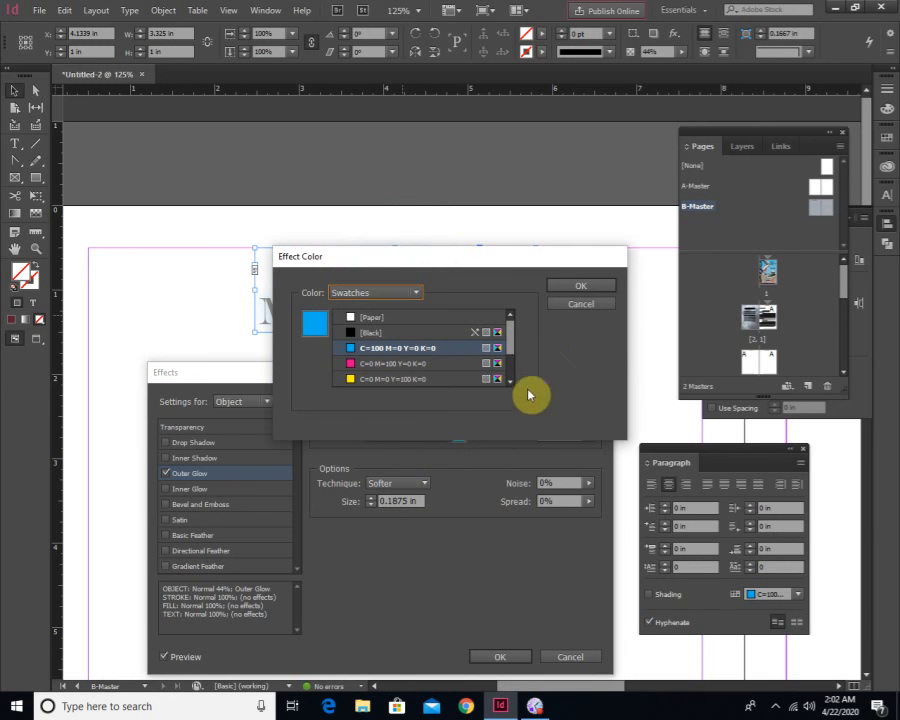
{"action": "left_click", "coordinate": [408, 295]}
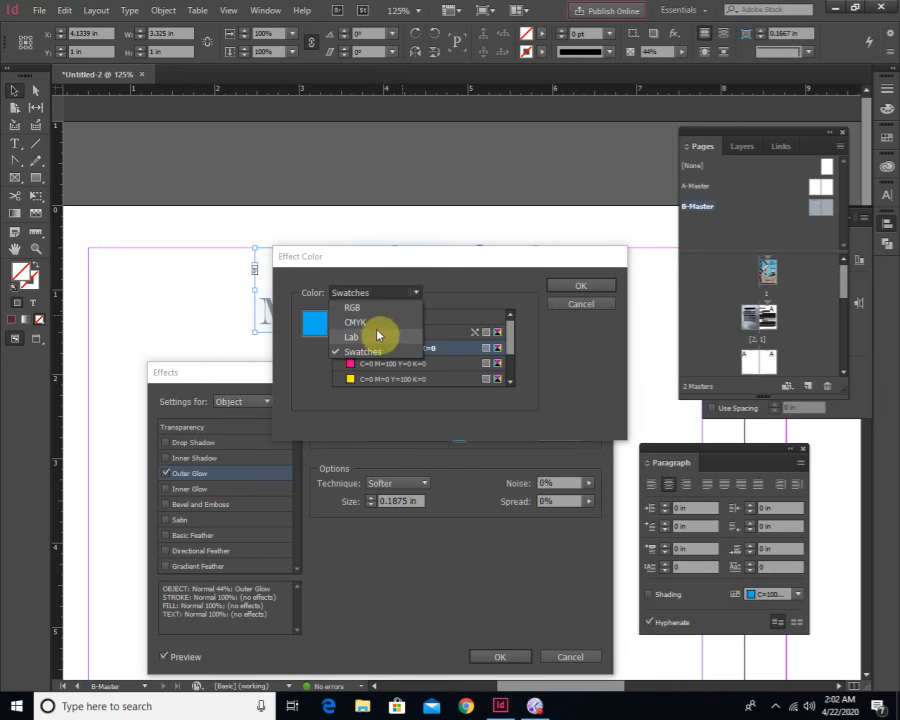
{"action": "left_click", "coordinate": [362, 321]}
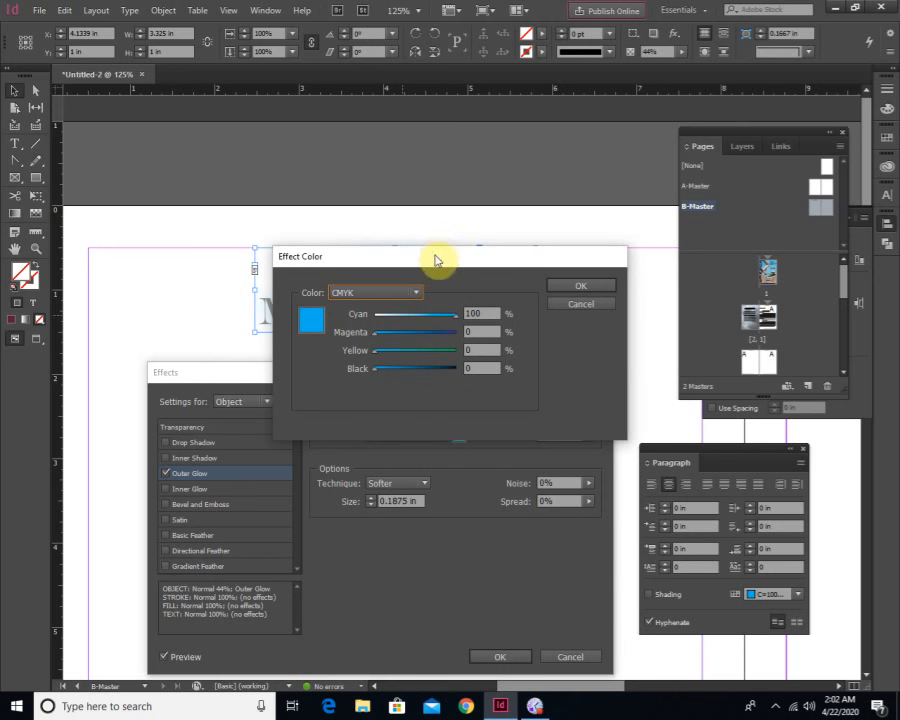
{"action": "left_click_drag", "start_coordinate": [436, 258], "coordinate": [470, 432]}
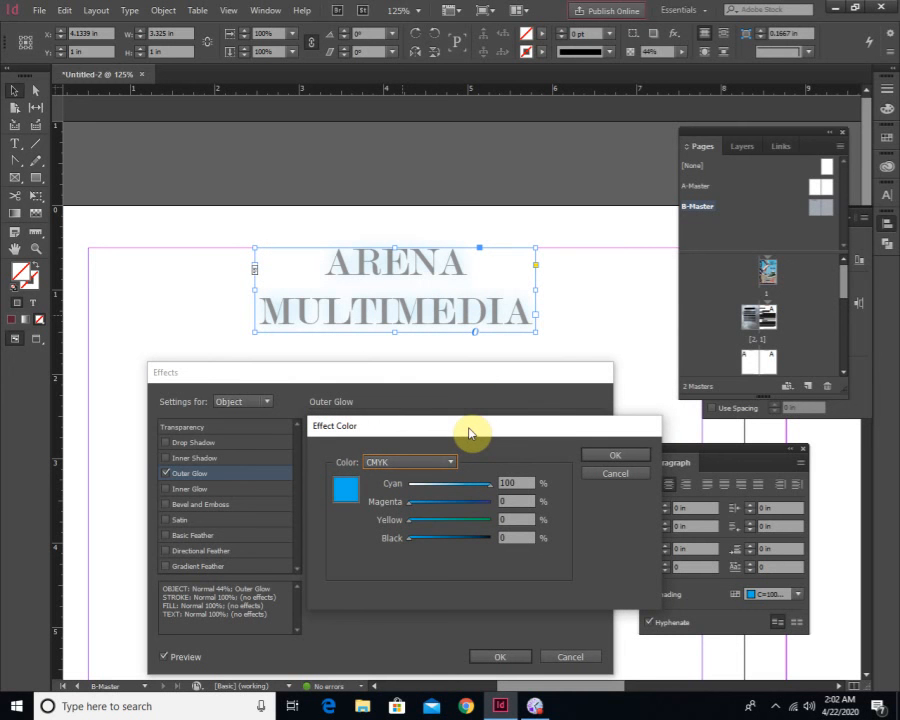
{"action": "left_click", "coordinate": [471, 503]}
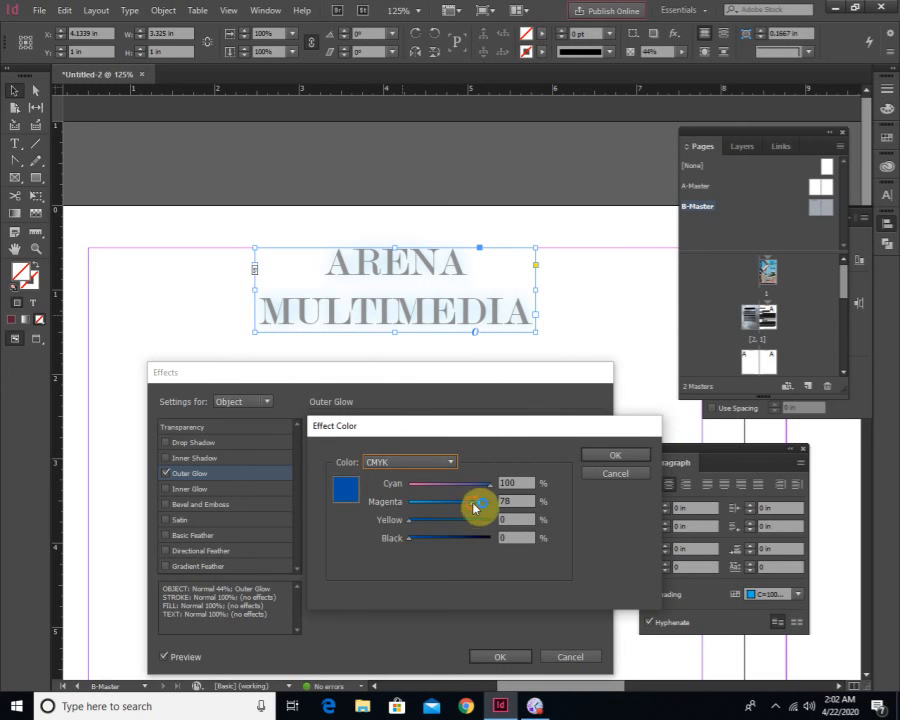
{"action": "left_click", "coordinate": [463, 540]}
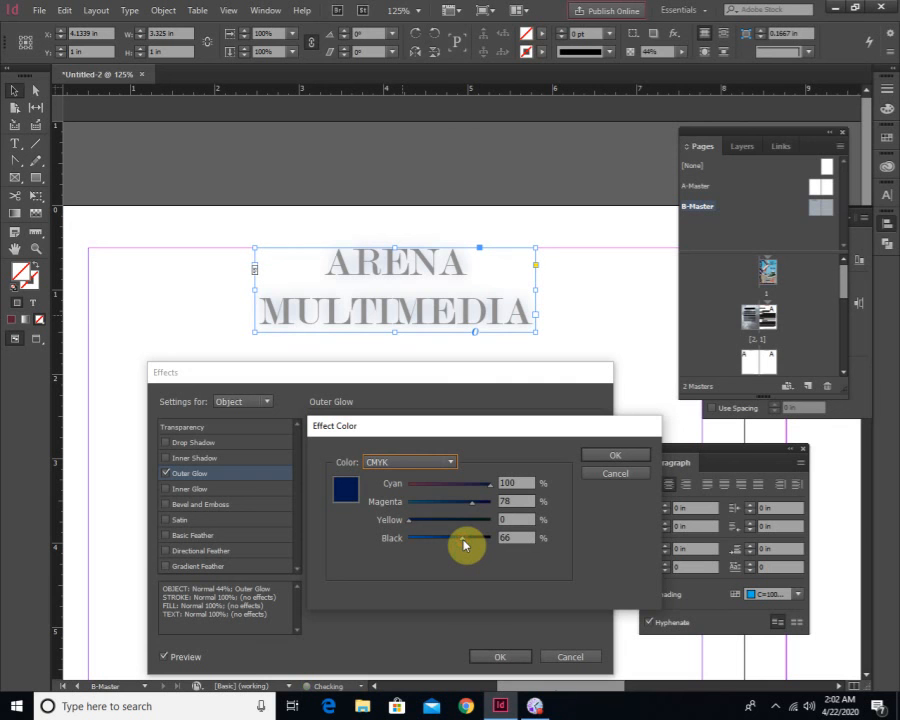
{"action": "left_click", "coordinate": [618, 457]}
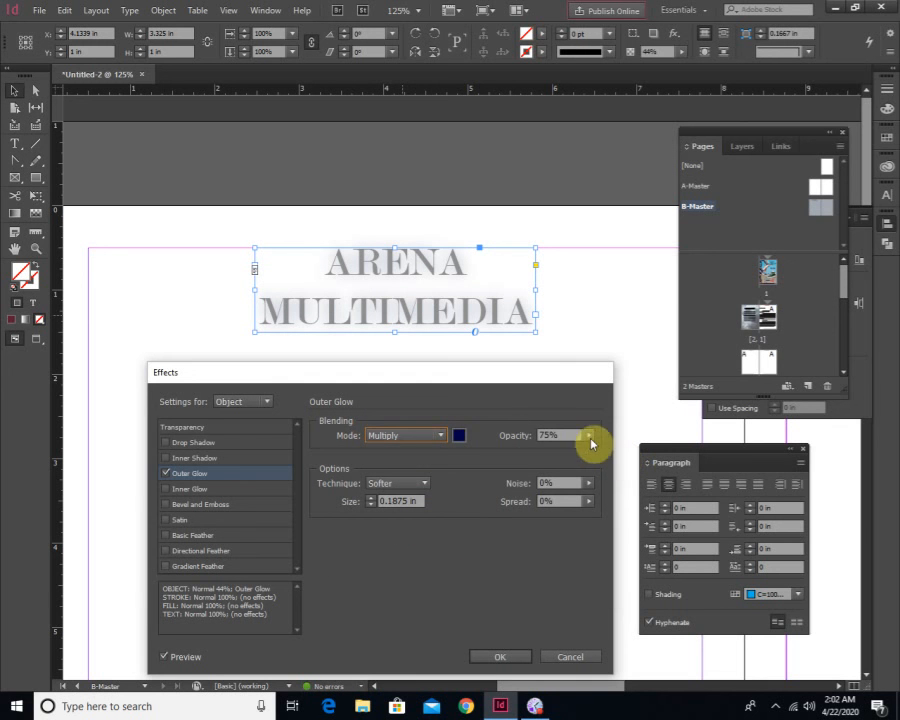
Raise the outer glow's opacity to 100%
{"action": "left_click", "coordinate": [589, 435]}
{"action": "left_click_drag", "start_coordinate": [581, 458], "coordinate": [601, 456]}
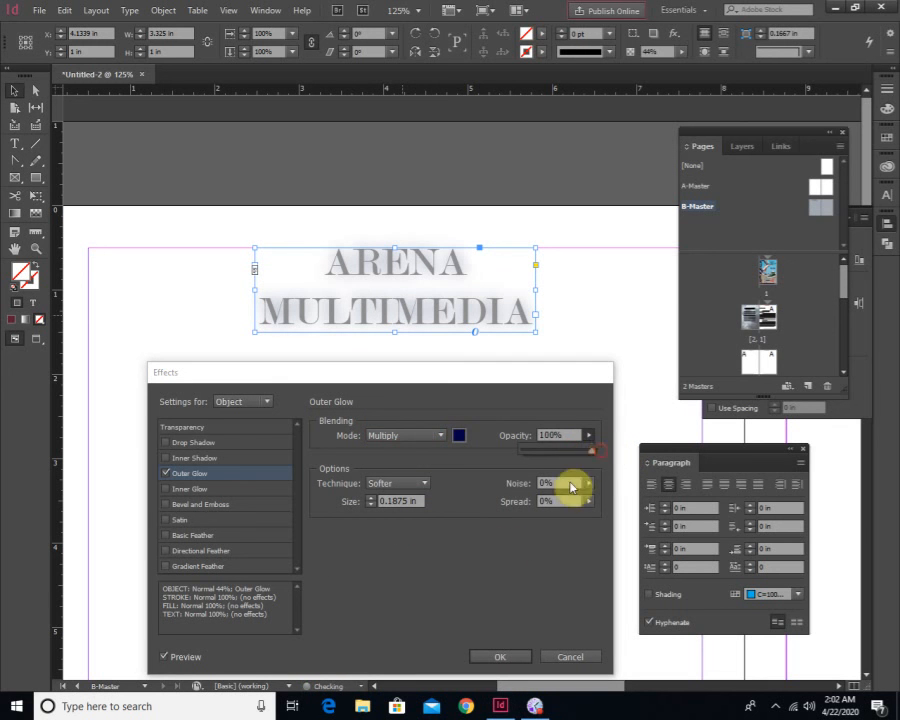
{"action": "left_click", "coordinate": [498, 549]}
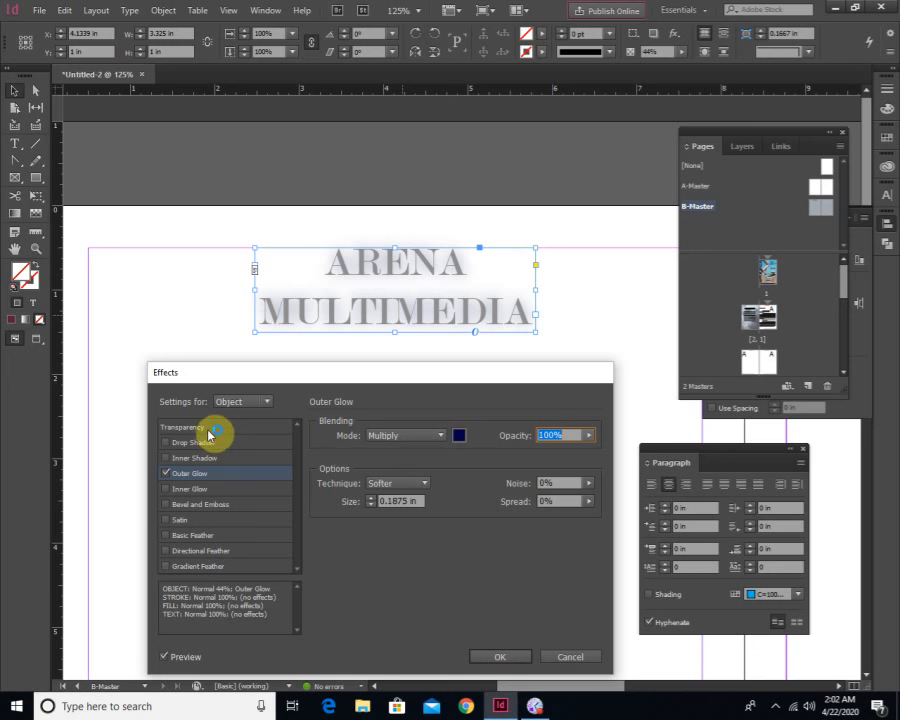
Set the ARENA MULTIMEDIA heading's overall object opacity to 100%, with Isolate Blending off
{"action": "left_click", "coordinate": [205, 427]}
{"action": "left_click", "coordinate": [432, 454]}
{"action": "left_click_drag", "start_coordinate": [394, 469], "coordinate": [416, 471]}
{"action": "left_click", "coordinate": [322, 473]}
{"action": "left_click", "coordinate": [322, 473]}
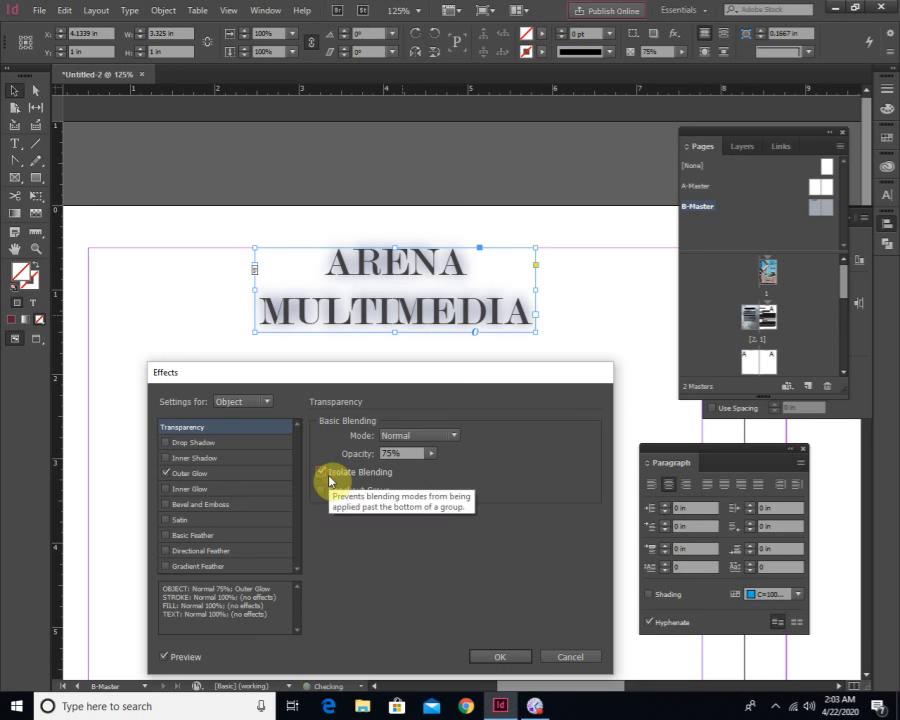
{"action": "left_click", "coordinate": [333, 479]}
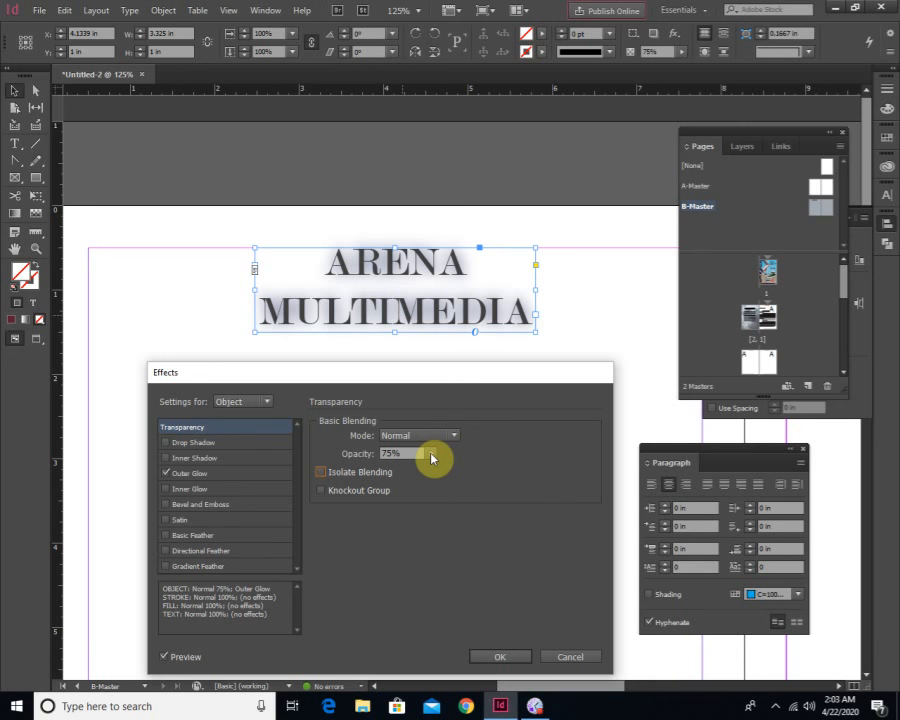
{"action": "left_click", "coordinate": [430, 455]}
{"action": "left_click_drag", "start_coordinate": [414, 472], "coordinate": [454, 472]}
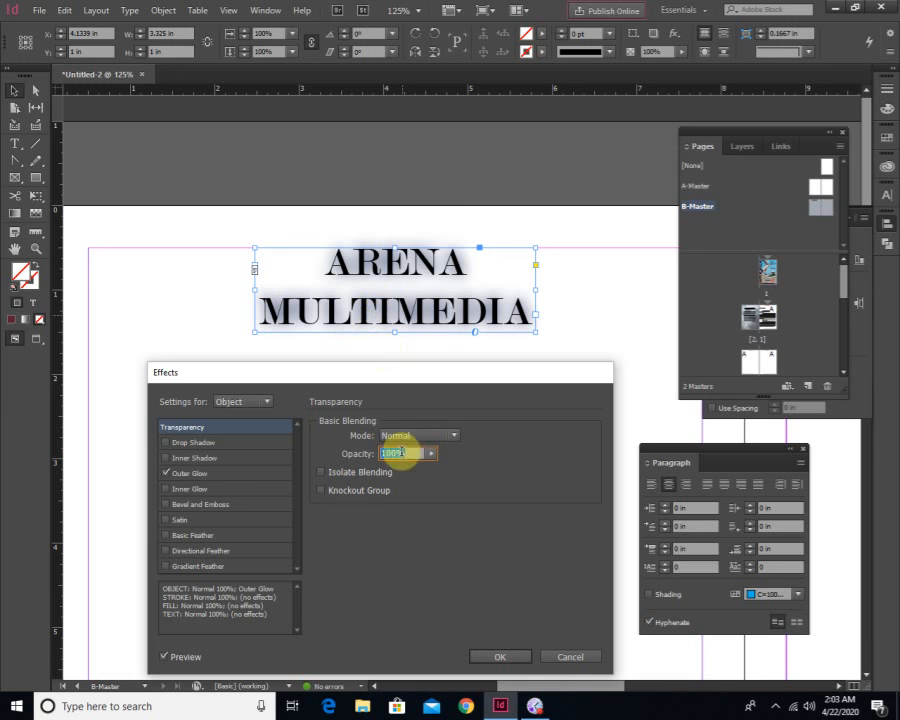
Reduce the heading's outer glow size to 0.0625 in and apply the effects
{"action": "left_click", "coordinate": [220, 473]}
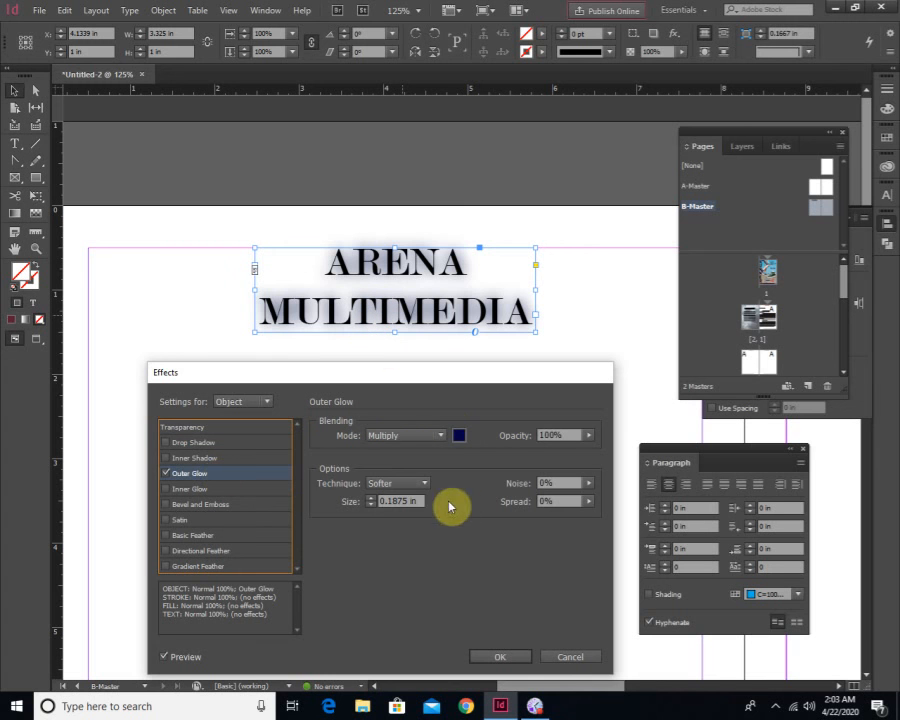
{"action": "left_click", "coordinate": [373, 506]}
{"action": "left_click", "coordinate": [373, 506]}
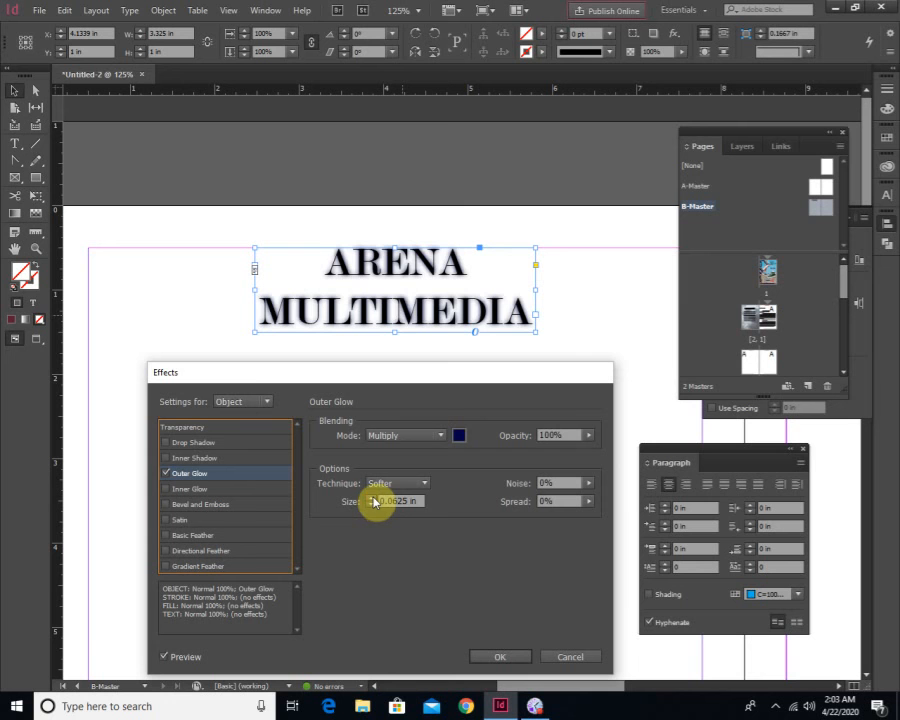
{"action": "left_click", "coordinate": [374, 500]}
{"action": "left_click", "coordinate": [372, 506]}
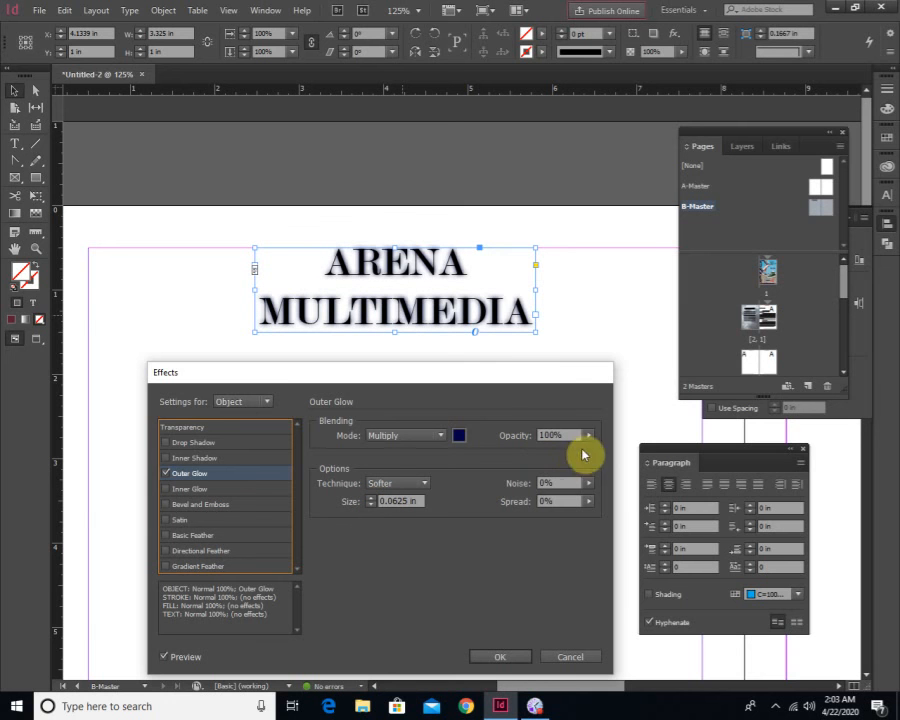
{"action": "left_click", "coordinate": [500, 658]}
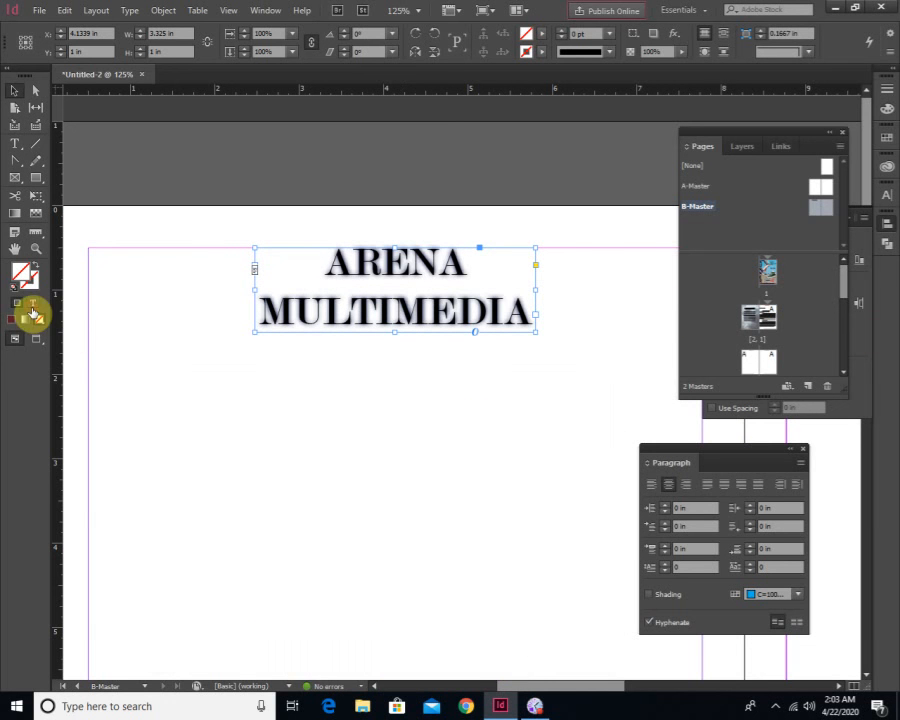
Recolor the ARENA MULTIMEDIA heading's text fill blue (#0045af) and deselect the heading
{"action": "left_click", "coordinate": [33, 302]}
{"action": "double_click", "coordinate": [22, 274]}
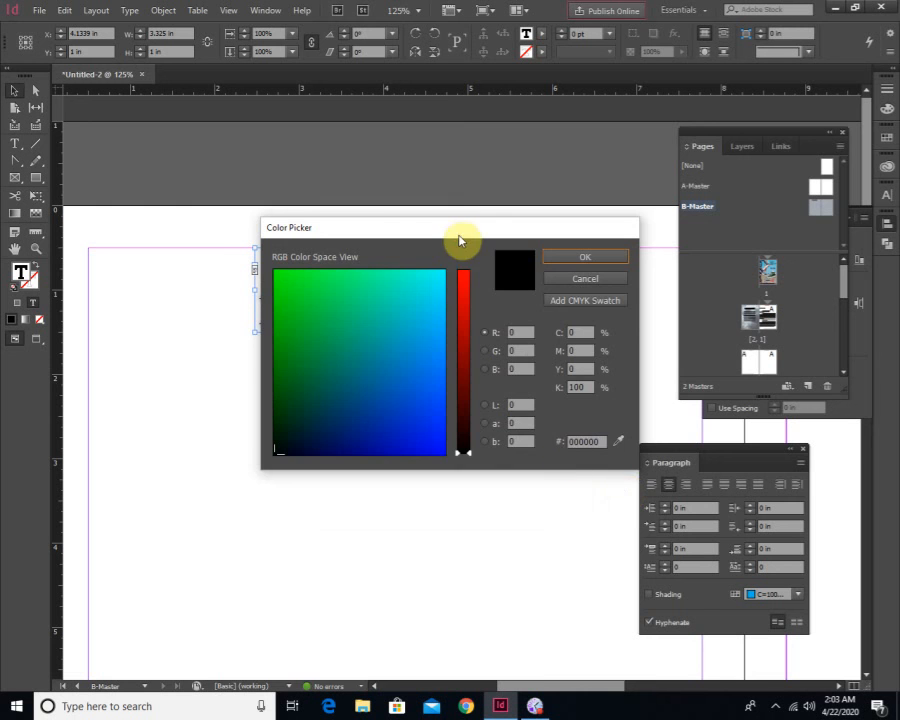
{"action": "left_click_drag", "start_coordinate": [459, 240], "coordinate": [389, 421]}
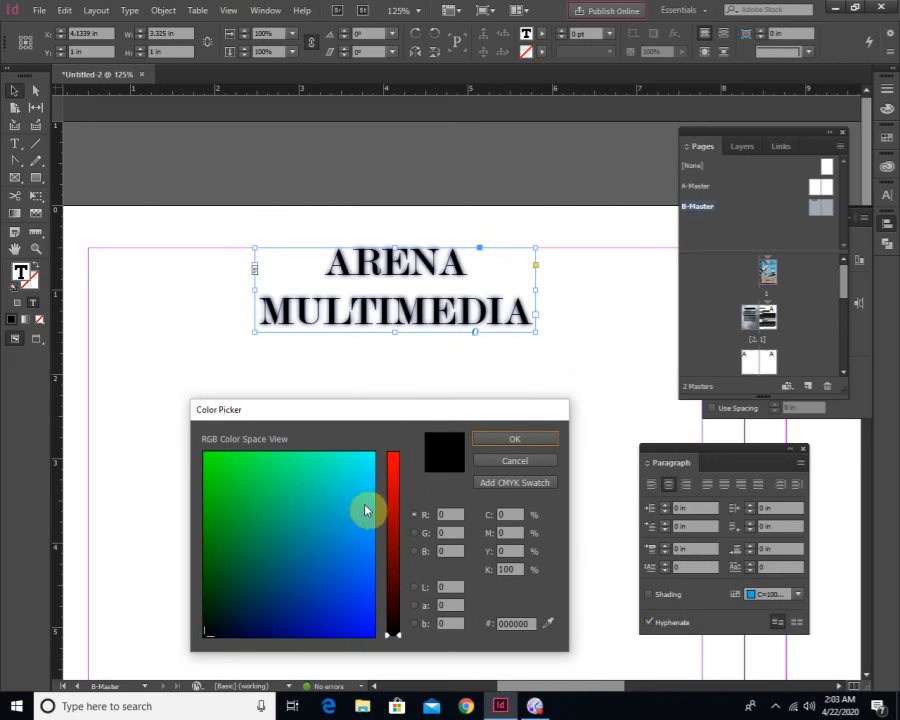
{"action": "mouse_move", "coordinate": [368, 535]}
{"action": "left_mouse_down"}
{"action": "mouse_move", "coordinate": [367, 632]}
{"action": "mouse_move", "coordinate": [276, 624]}
{"action": "mouse_move", "coordinate": [291, 607]}
{"action": "mouse_move", "coordinate": [263, 617]}
{"action": "mouse_move", "coordinate": [314, 592]}
{"action": "left_mouse_up"}
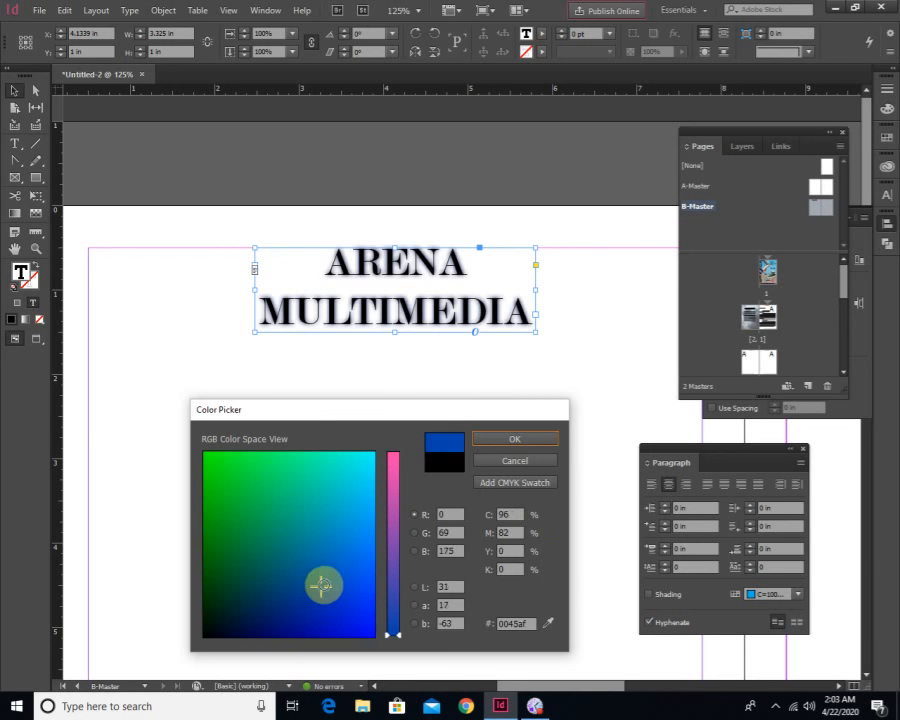
{"action": "left_click", "coordinate": [510, 438]}
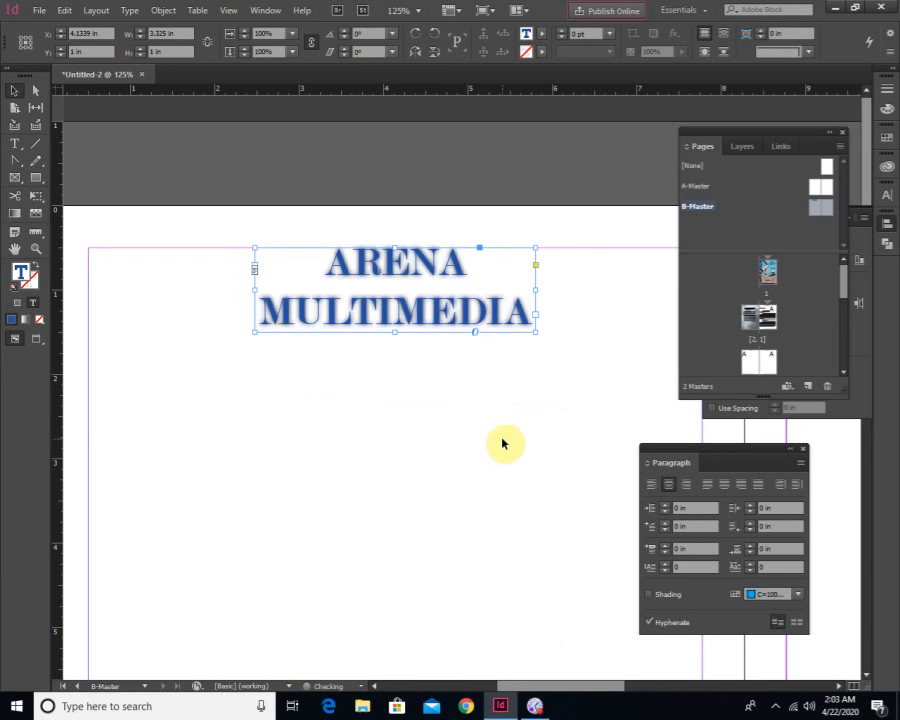
{"action": "left_click", "coordinate": [155, 309]}
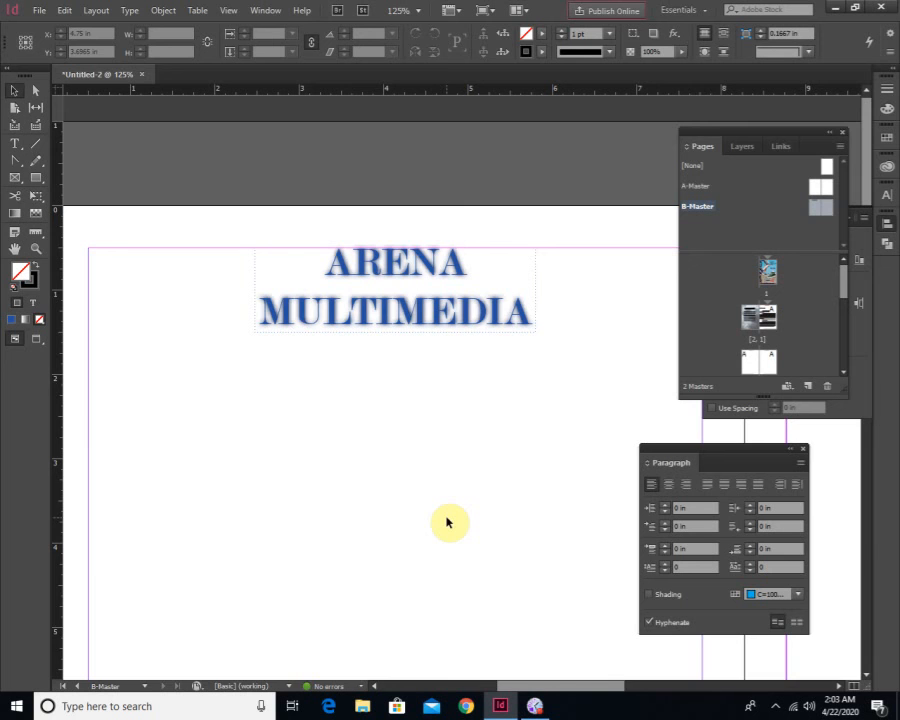
Draw an elliptical frame about 5.65 in wide and 5.15 in high in the middle of B-Master's right-hand page
{"action": "left_click", "coordinate": [515, 445], "text": "ctrl+alt"}
{"action": "left_click", "coordinate": [514, 452], "text": "ctrl+alt"}
{"action": "left_click", "coordinate": [511, 413], "text": "ctrl+alt"}
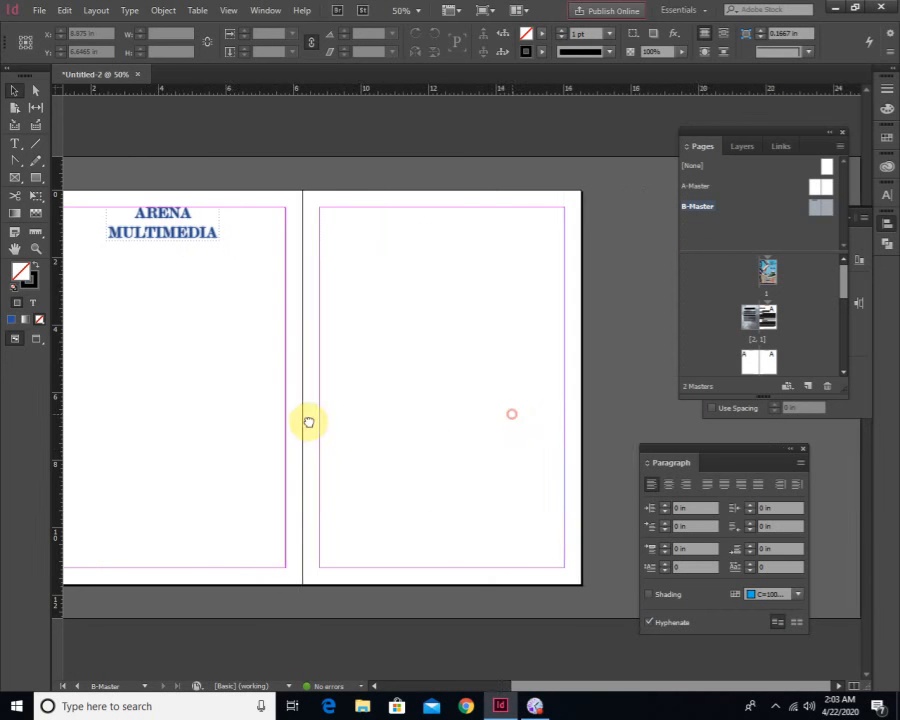
{"action": "left_click_drag", "start_coordinate": [309, 422], "coordinate": [369, 422]}
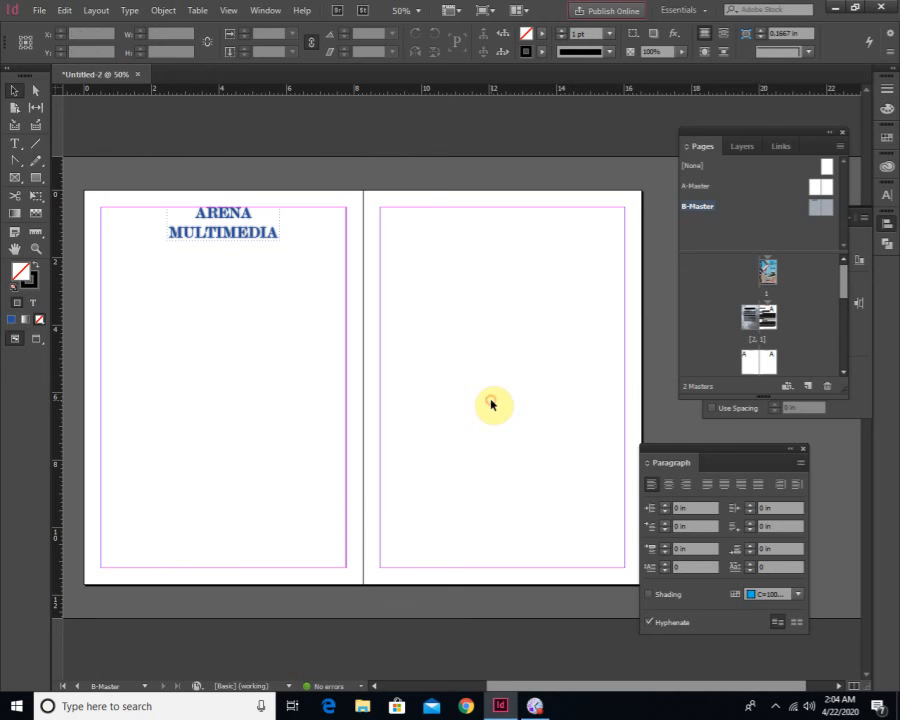
{"action": "left_click", "coordinate": [15, 180]}
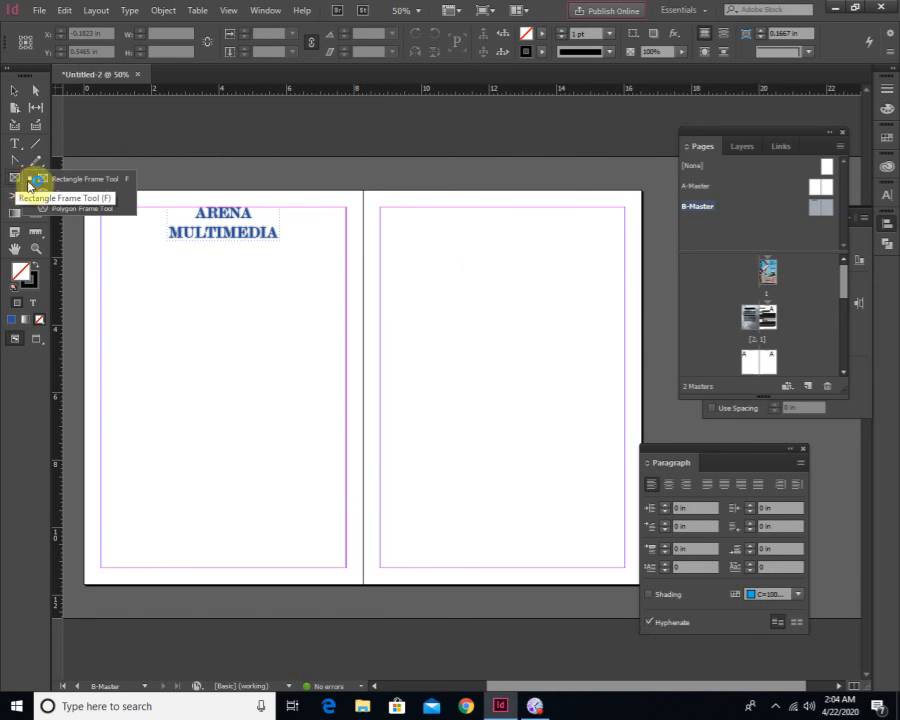
{"action": "left_click_drag", "start_coordinate": [15, 181], "coordinate": [58, 196]}
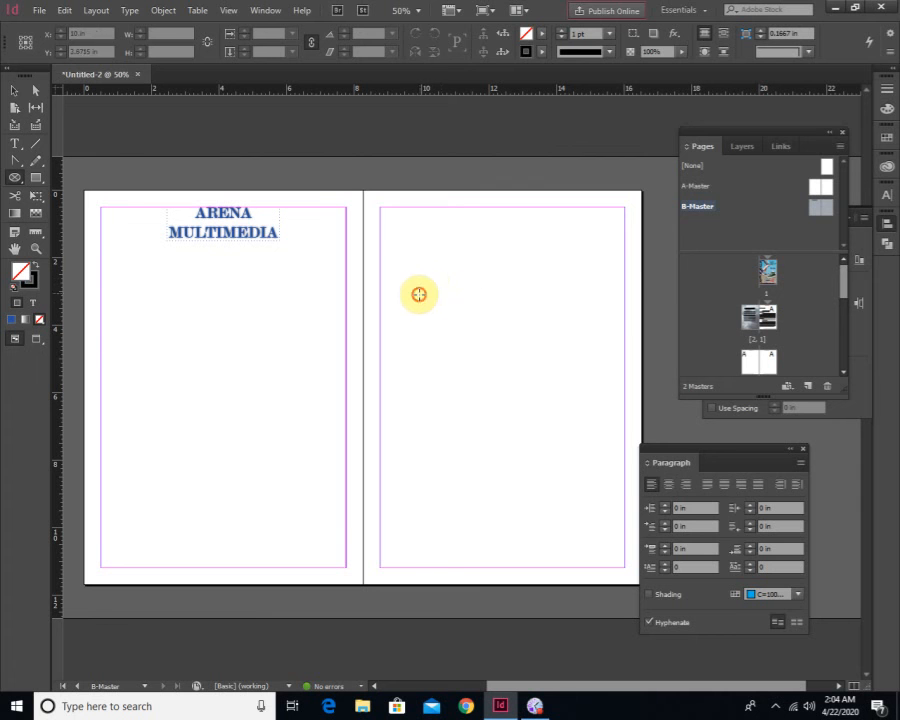
{"action": "mouse_move", "coordinate": [419, 294]}
{"action": "left_mouse_down"}
{"action": "mouse_move", "coordinate": [599, 442]}
{"action": "mouse_move", "coordinate": [610, 467]}
{"action": "mouse_move", "coordinate": [594, 455]}
{"action": "mouse_move", "coordinate": [598, 465]}
{"action": "left_mouse_up"}
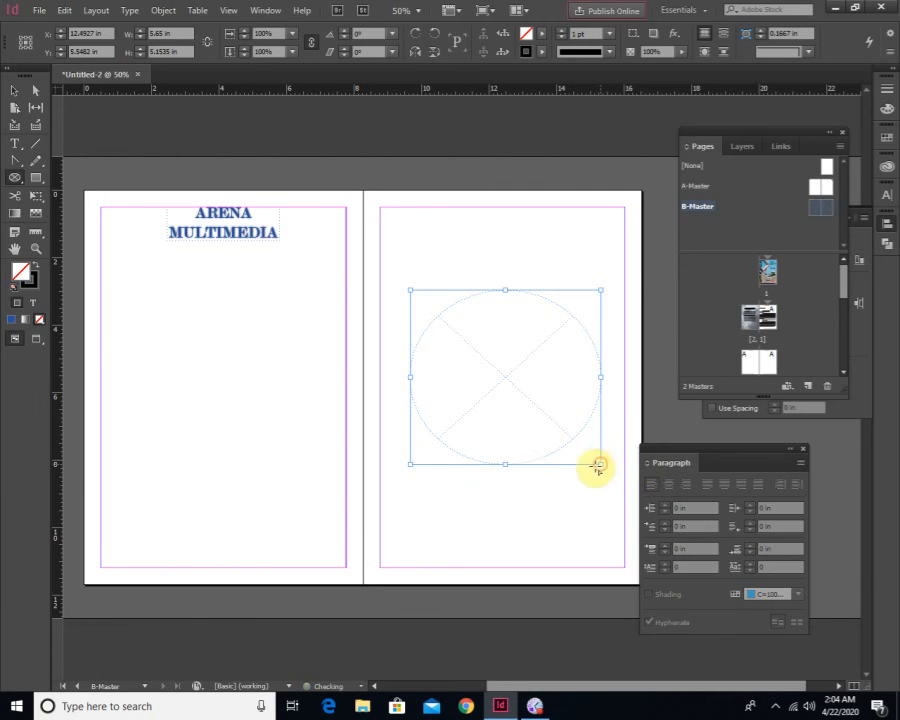
Place the Ansel-Adams-Snake-River-Teton image inside the elliptical frame
{"action": "left_click", "coordinate": [41, 13]}
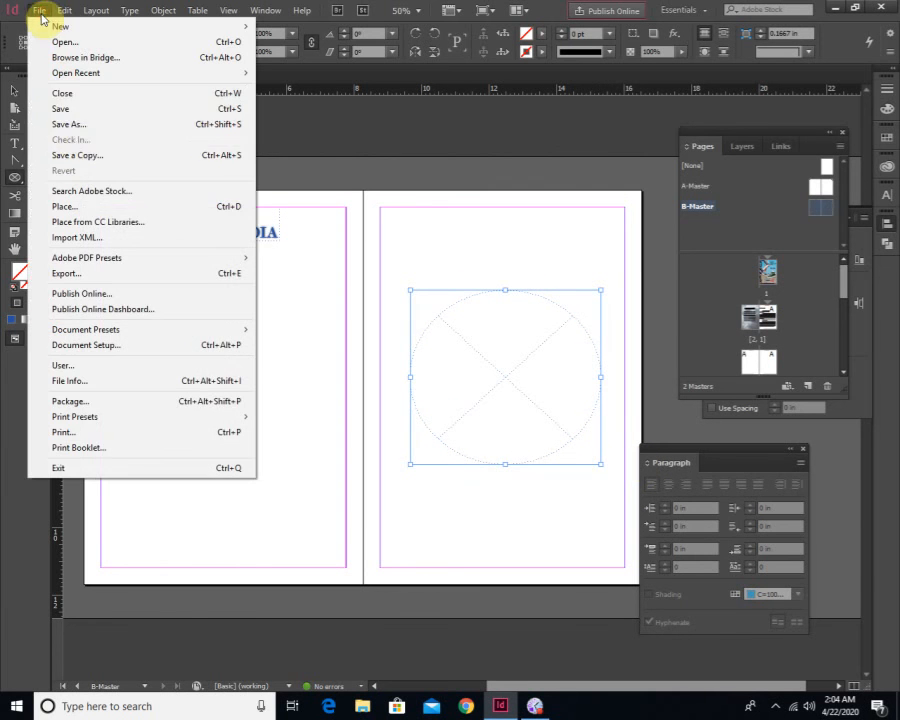
{"action": "left_click", "coordinate": [68, 206]}
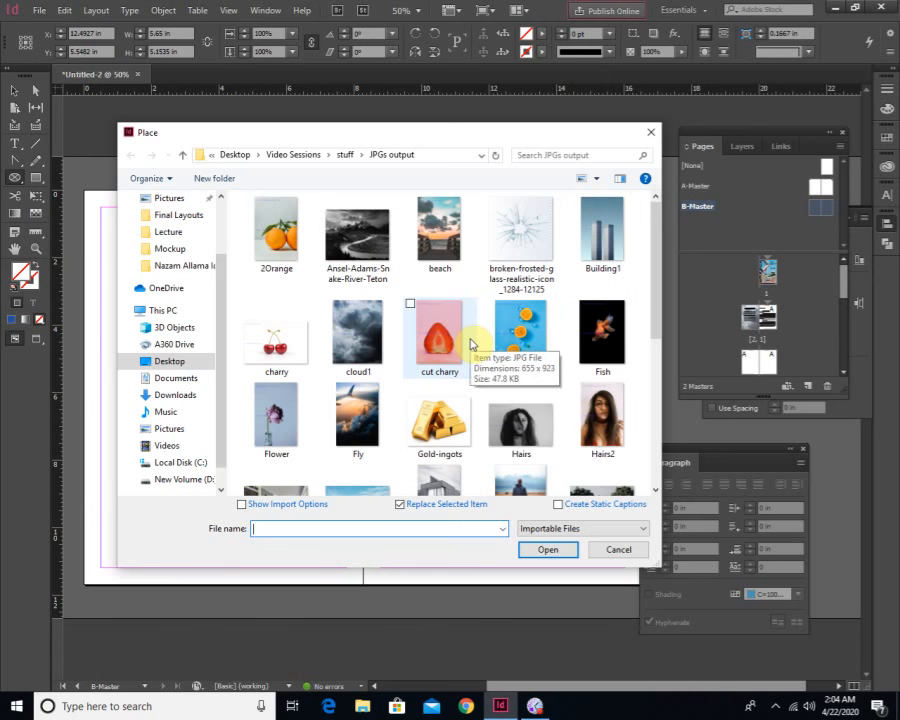
{"action": "double_click", "coordinate": [363, 257]}
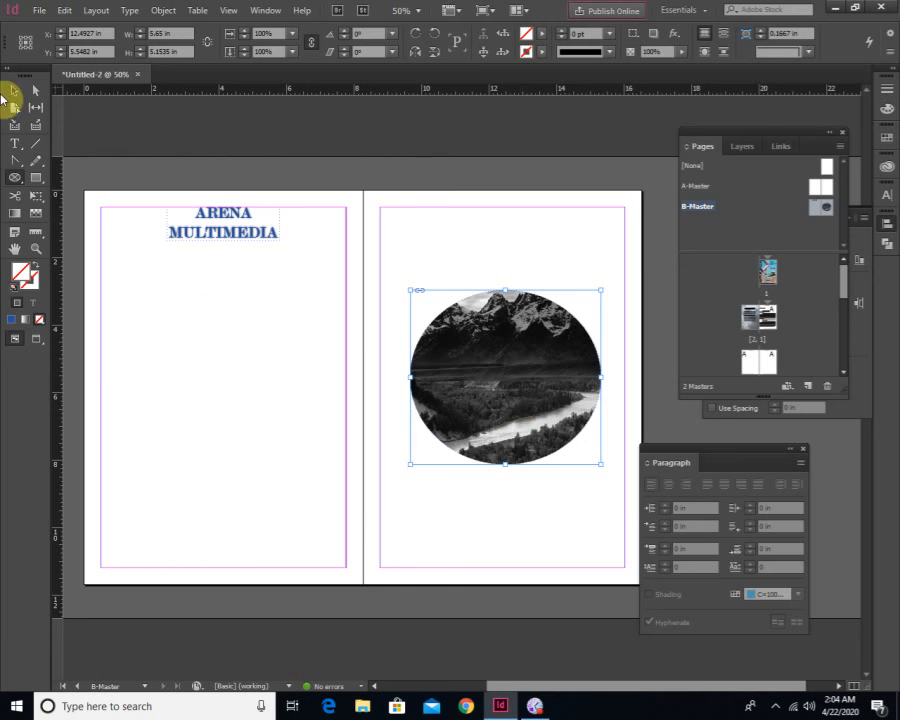
Lower the oval landscape picture's opacity to 38% through its transparency effect
{"action": "left_click", "coordinate": [12, 93]}
{"action": "right_click", "coordinate": [473, 331]}
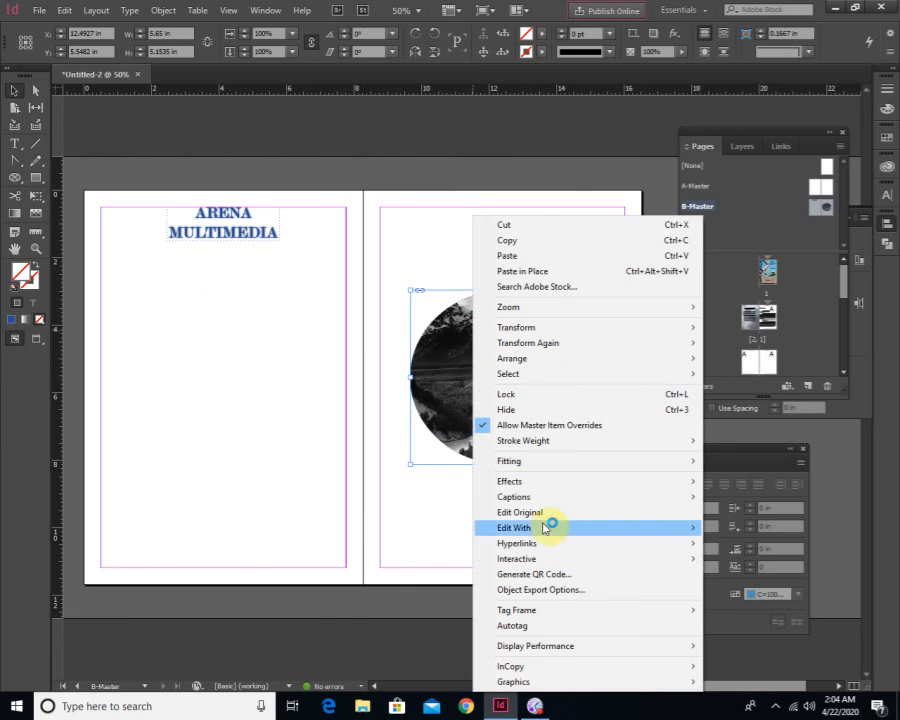
{"action": "mouse_move", "coordinate": [527, 488]}
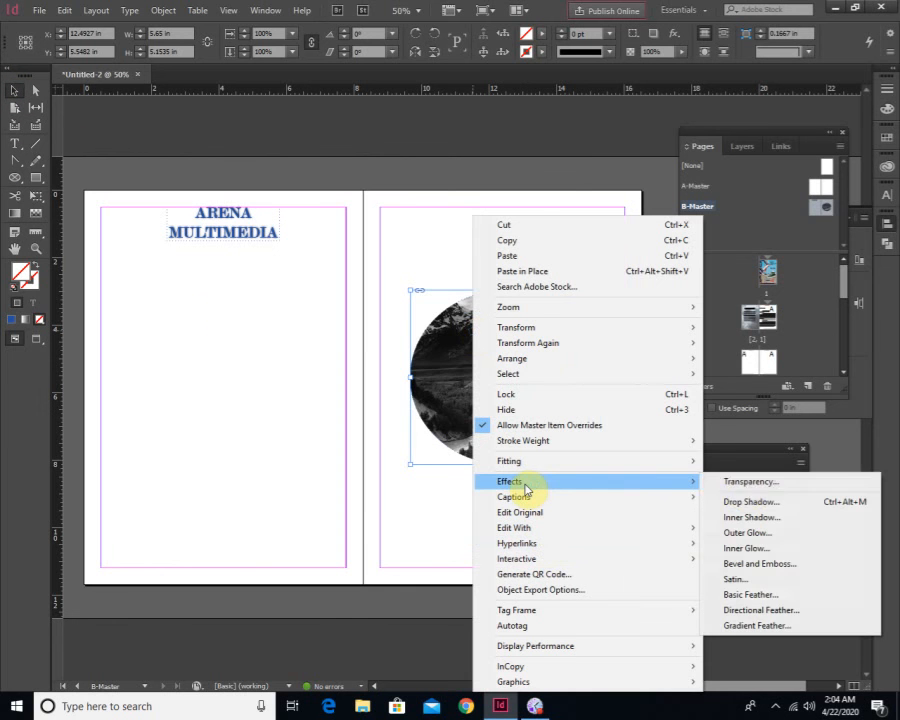
{"action": "left_click", "coordinate": [744, 486]}
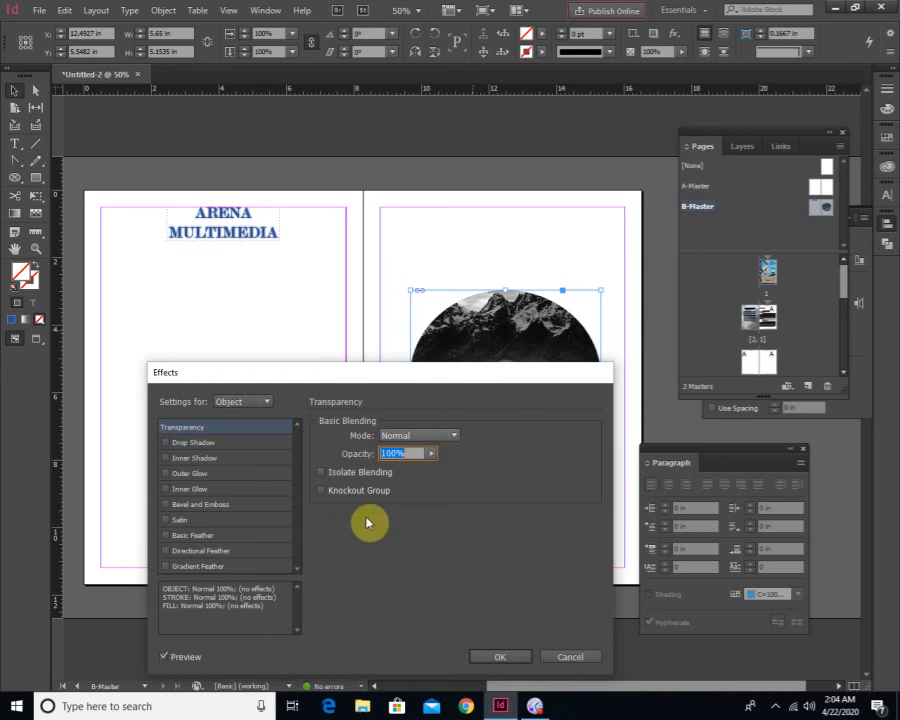
{"action": "left_click_drag", "start_coordinate": [431, 453], "coordinate": [390, 477]}
{"action": "left_click", "coordinate": [500, 657]}
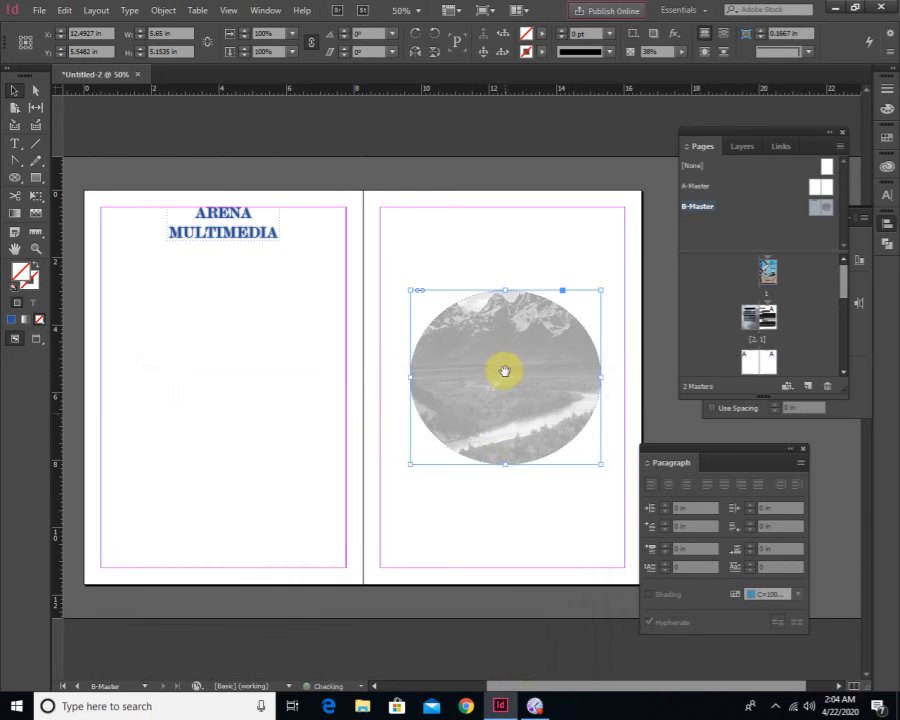
{"action": "left_click", "coordinate": [507, 263]}
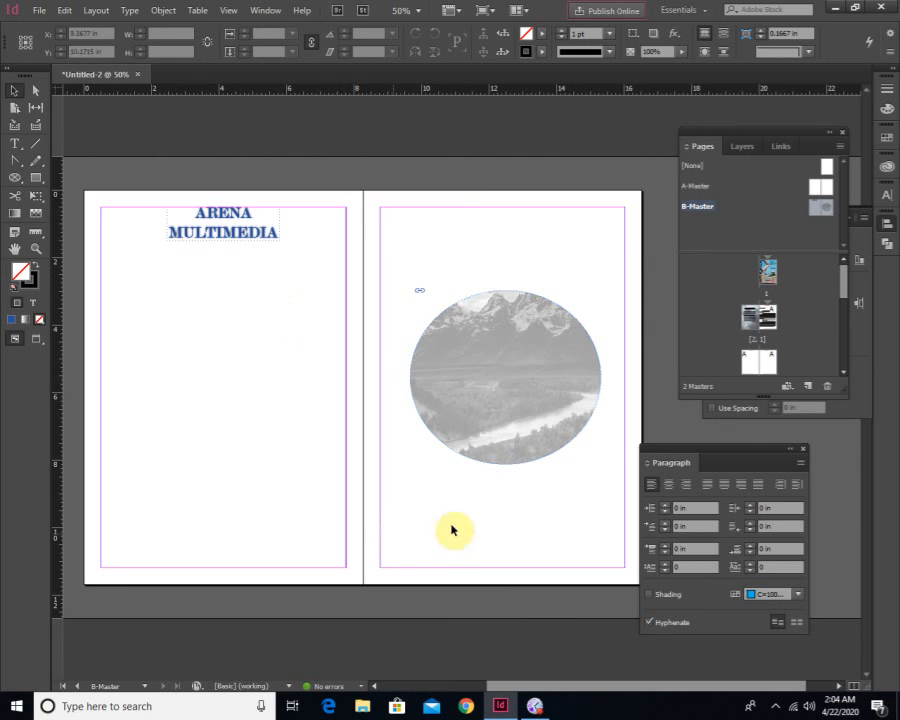
Center the oval picture horizontally and vertically on B-Master's right-hand page
{"action": "left_click", "coordinate": [540, 362]}
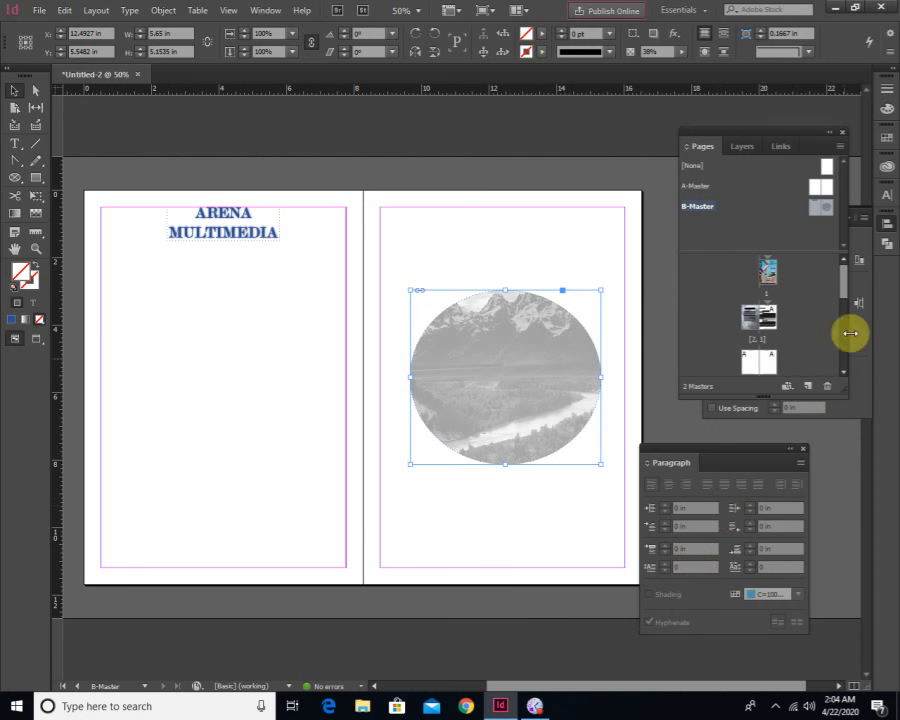
{"action": "left_click", "coordinate": [885, 232]}
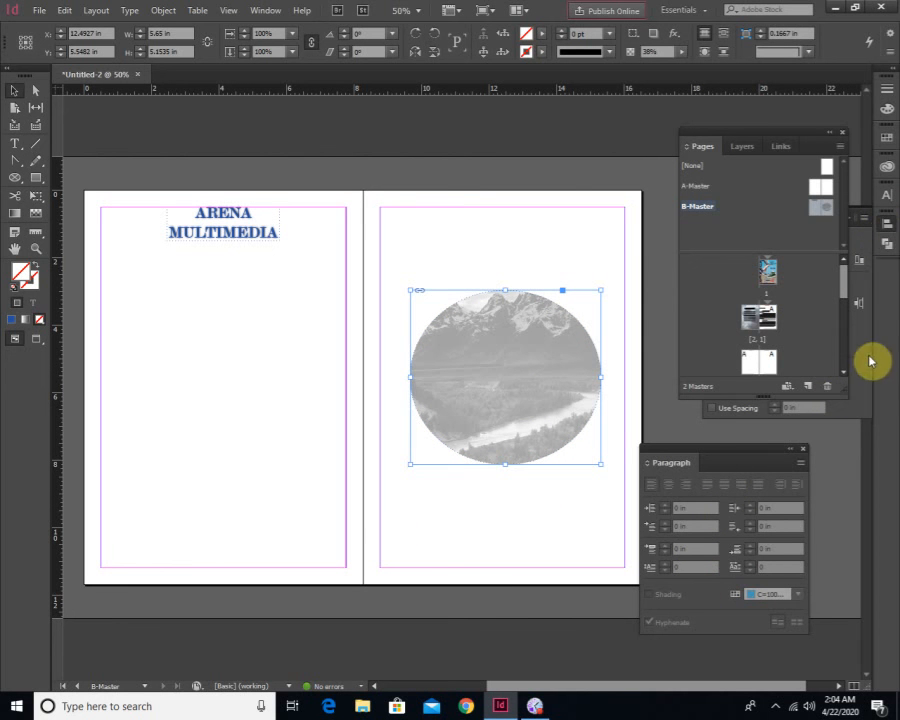
{"action": "left_click", "coordinate": [742, 262]}
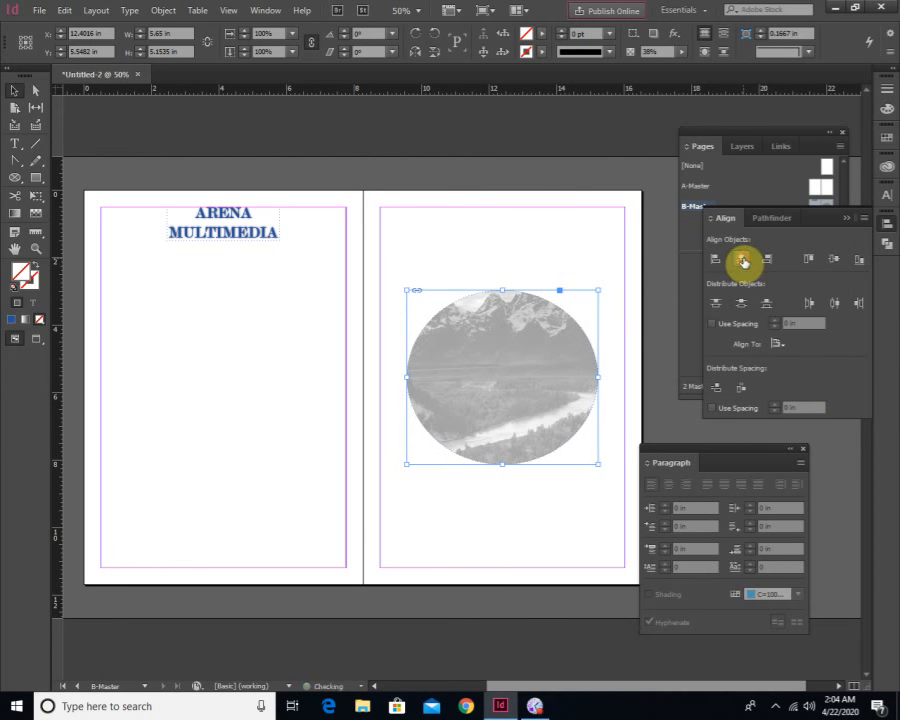
{"action": "left_click", "coordinate": [831, 259]}
{"action": "left_click", "coordinate": [612, 244]}
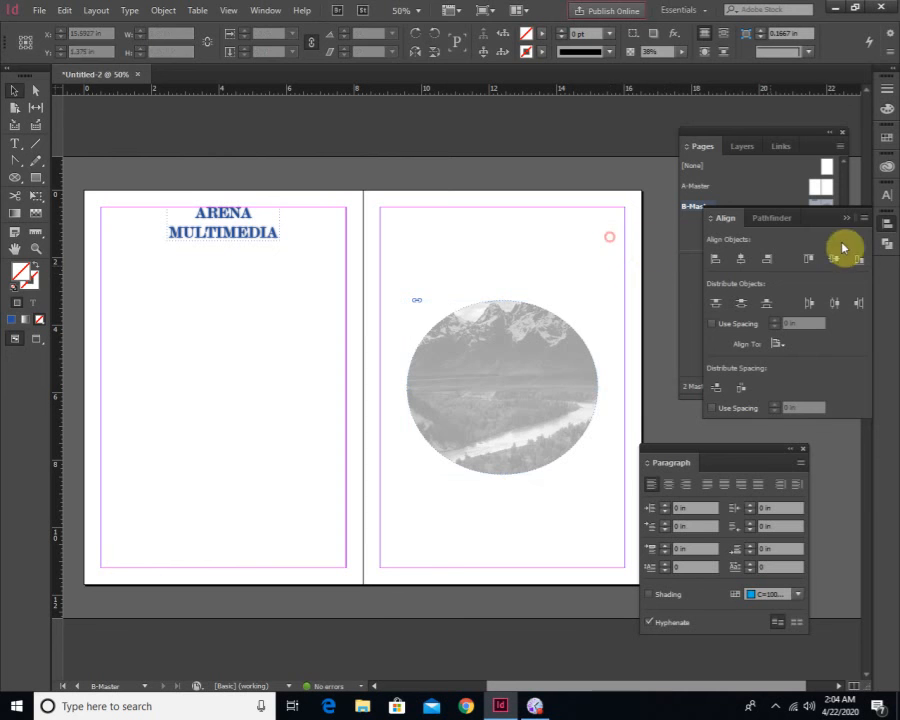
{"action": "left_click", "coordinate": [847, 218]}
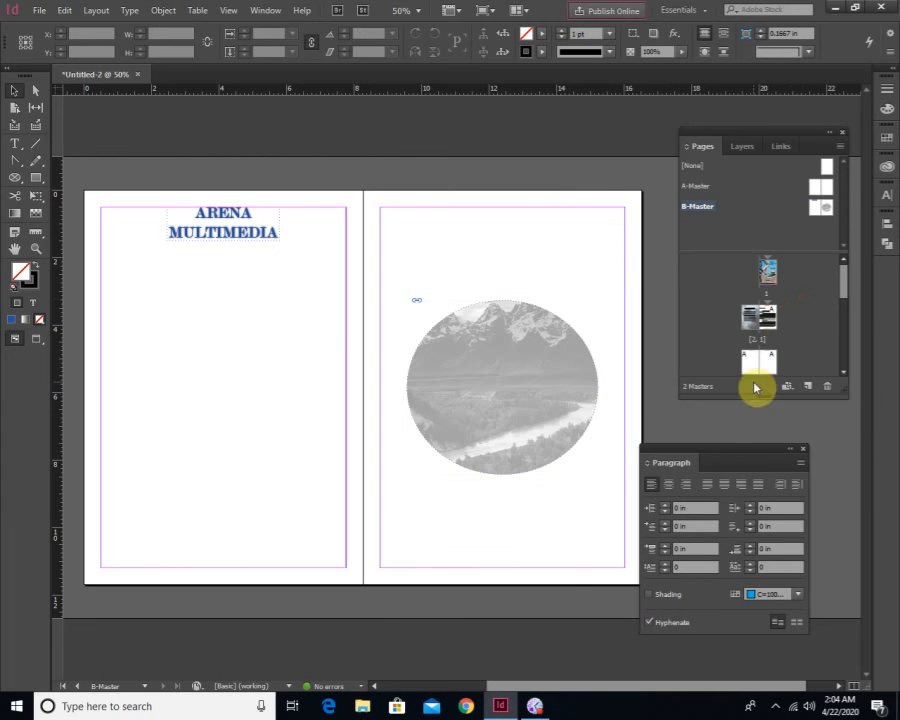
Open spread 2-3 and examine its header and footer bands and page numbers
{"action": "double_click", "coordinate": [757, 368]}
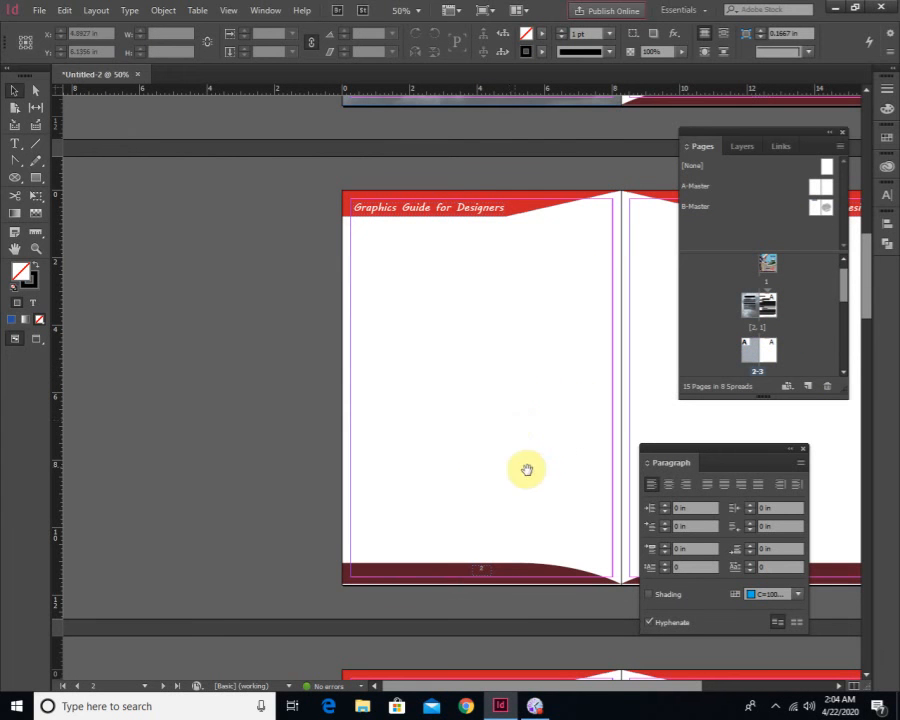
{"action": "left_click_drag", "start_coordinate": [524, 468], "coordinate": [356, 411]}
{"action": "left_click_drag", "start_coordinate": [456, 354], "coordinate": [377, 448]}
{"action": "left_click_drag", "start_coordinate": [446, 378], "coordinate": [462, 392]}
{"action": "left_click_drag", "start_coordinate": [414, 309], "coordinate": [418, 353]}
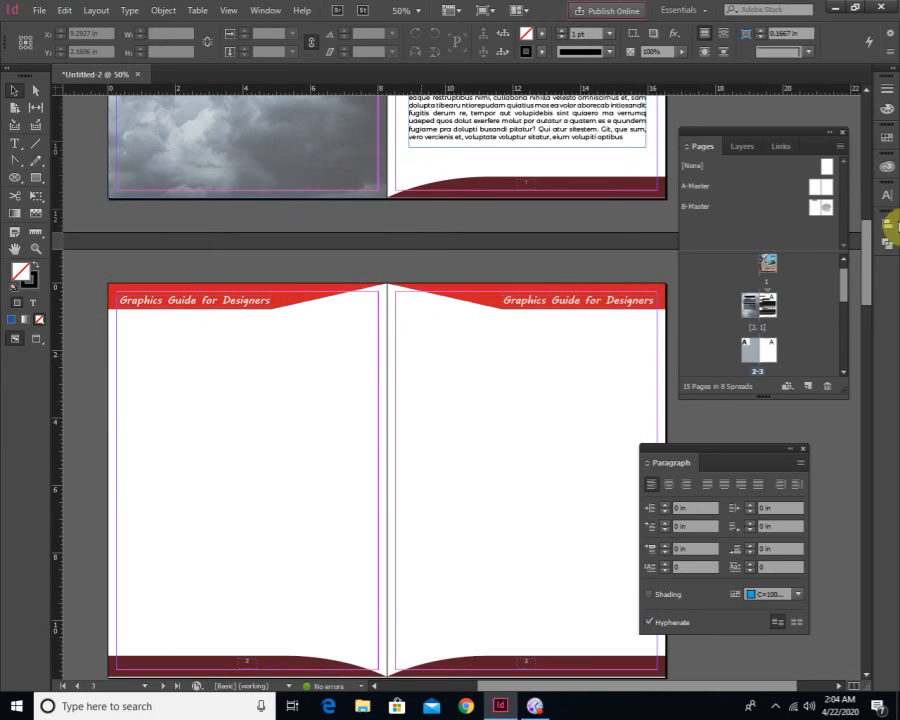
Copy the two page number frames from the footer bands of A-Master's left and right pages
{"action": "double_click", "coordinate": [822, 212]}
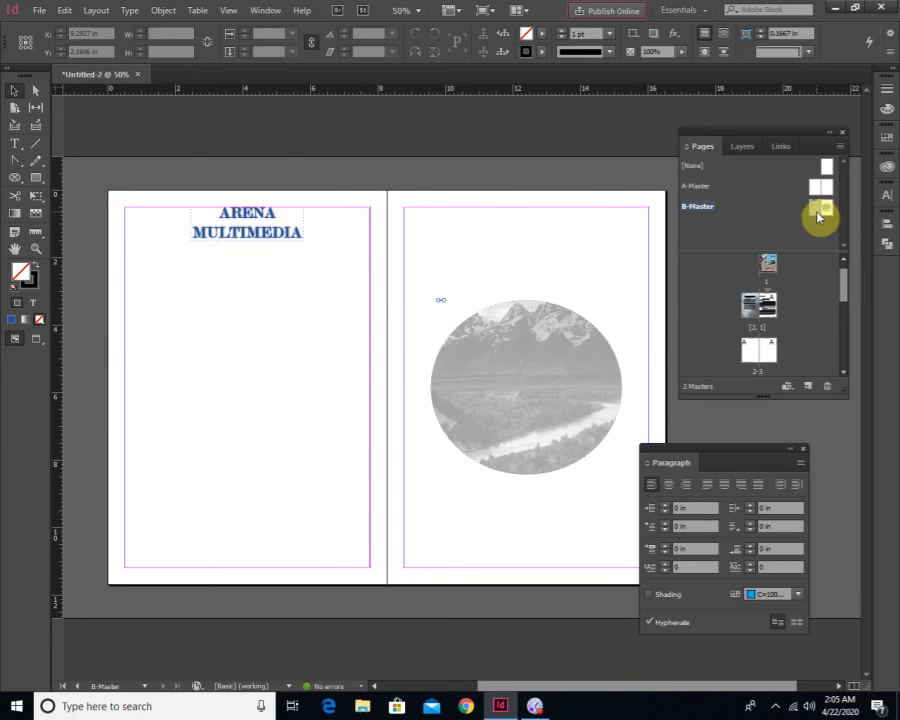
{"action": "left_click", "coordinate": [509, 519], "text": "ctrl"}
{"action": "left_click_drag", "start_coordinate": [508, 518], "coordinate": [413, 482]}
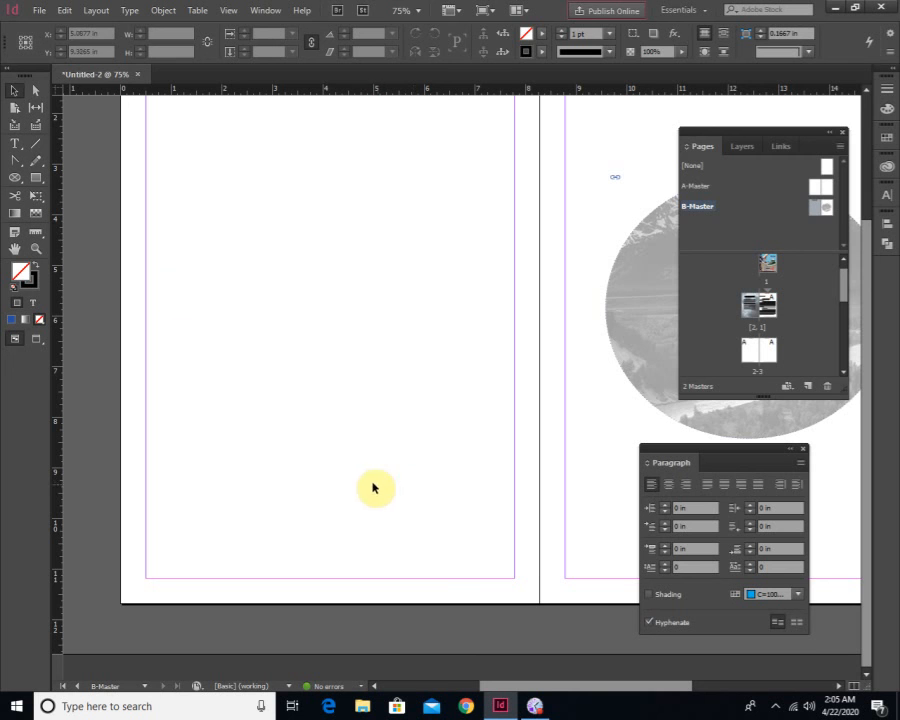
{"action": "double_click", "coordinate": [817, 193]}
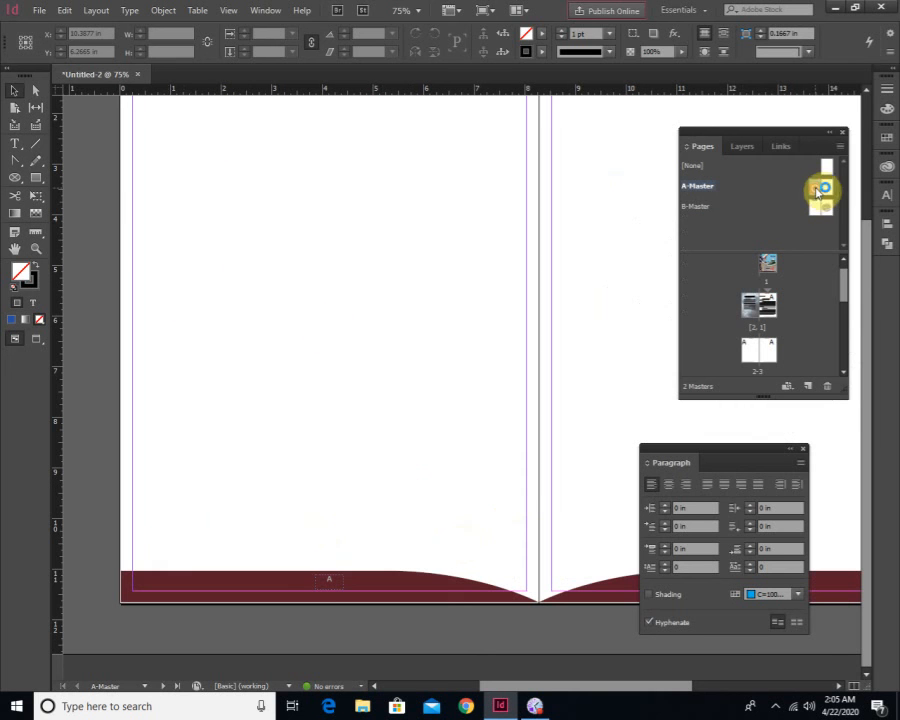
{"action": "left_click_drag", "start_coordinate": [219, 526], "coordinate": [375, 595]}
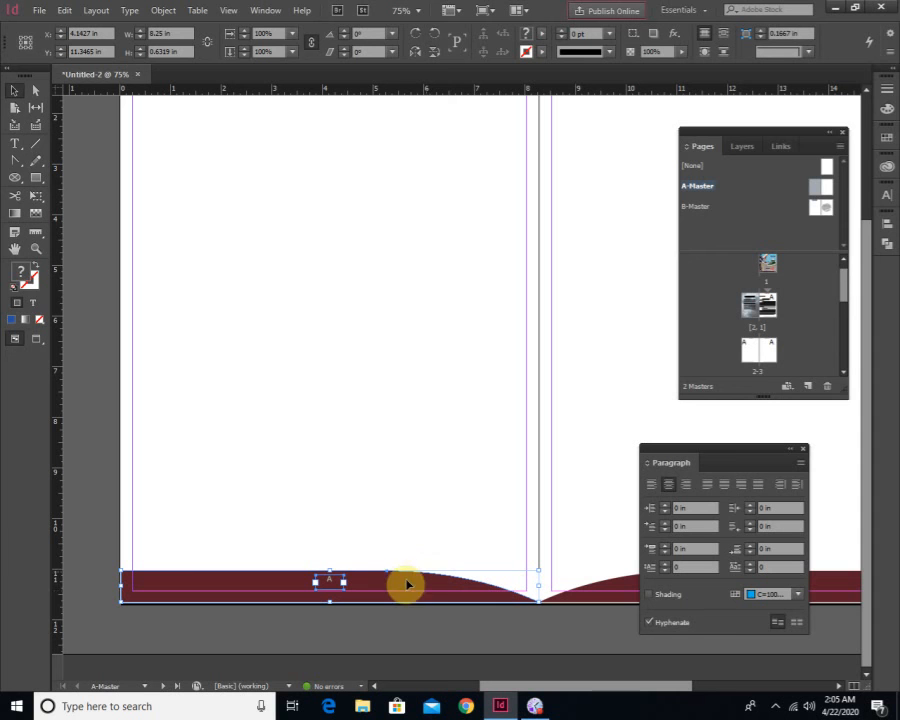
{"action": "left_click", "coordinate": [301, 597], "text": "shift"}
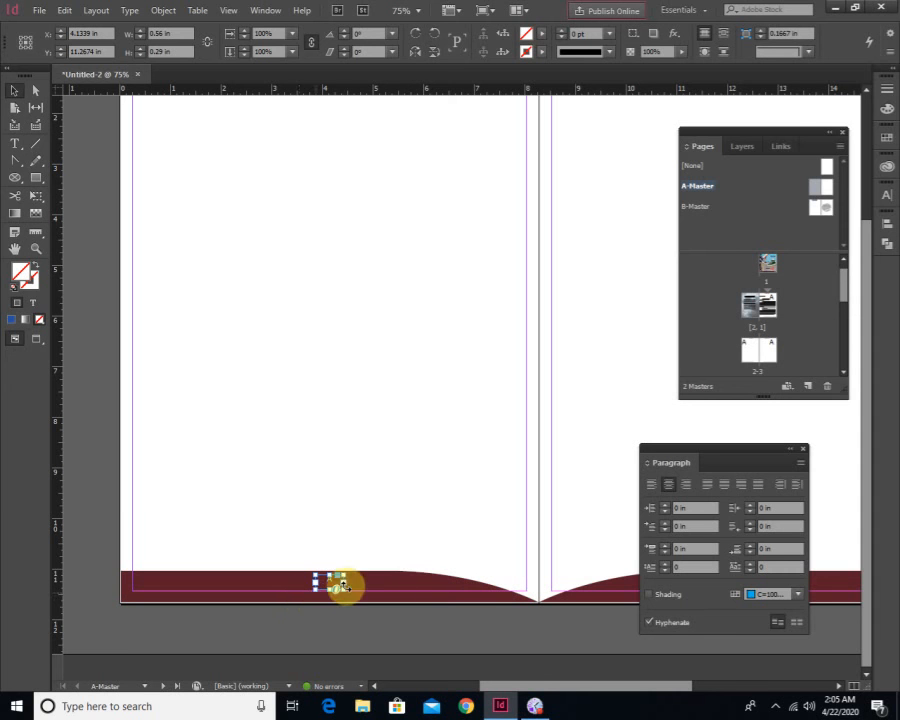
{"action": "left_click_drag", "start_coordinate": [473, 487], "coordinate": [204, 464]}
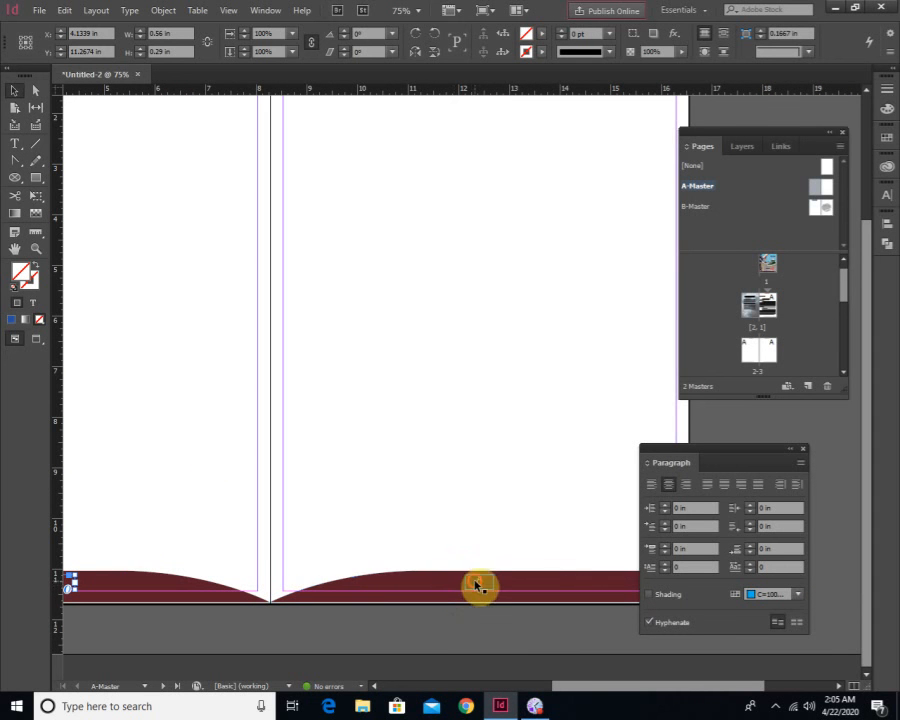
{"action": "left_click", "coordinate": [478, 586], "text": "shift"}
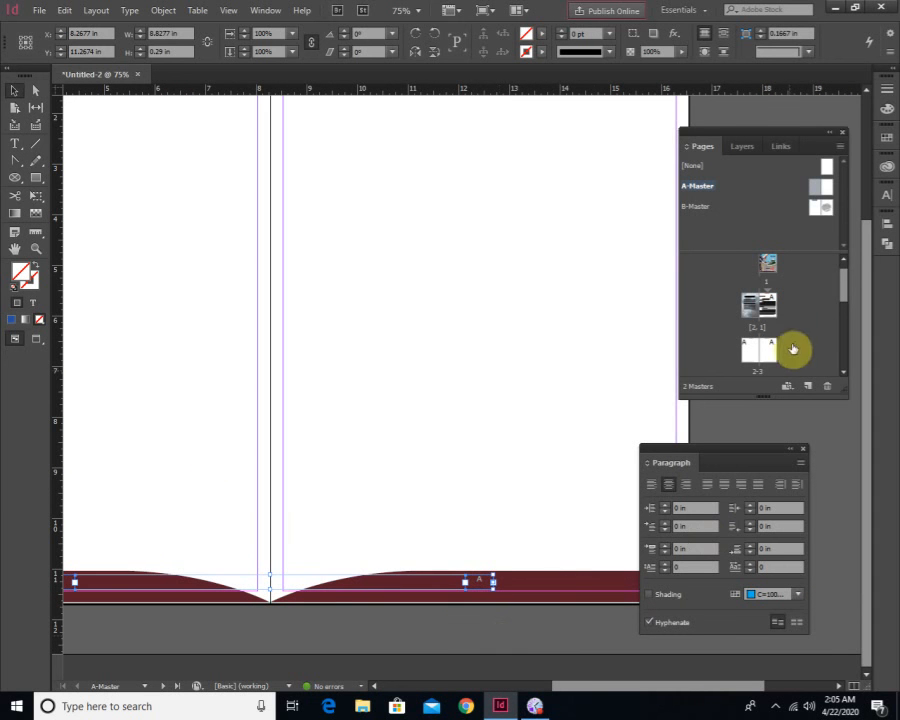
Paste the copied page number frames in place on the B-Master spread
{"action": "double_click", "coordinate": [818, 208]}
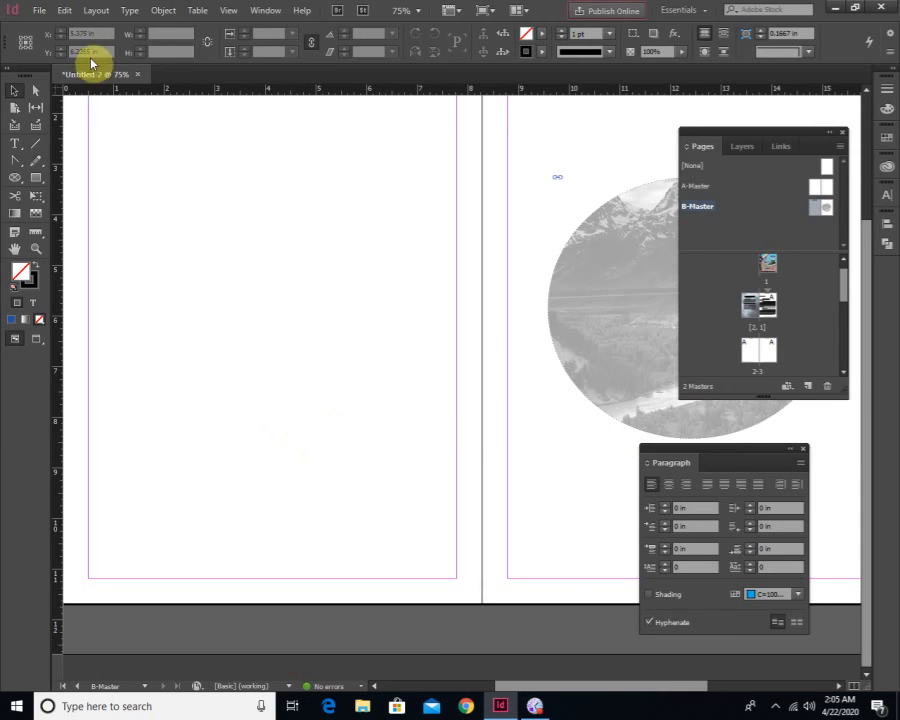
{"action": "left_click", "coordinate": [64, 11]}
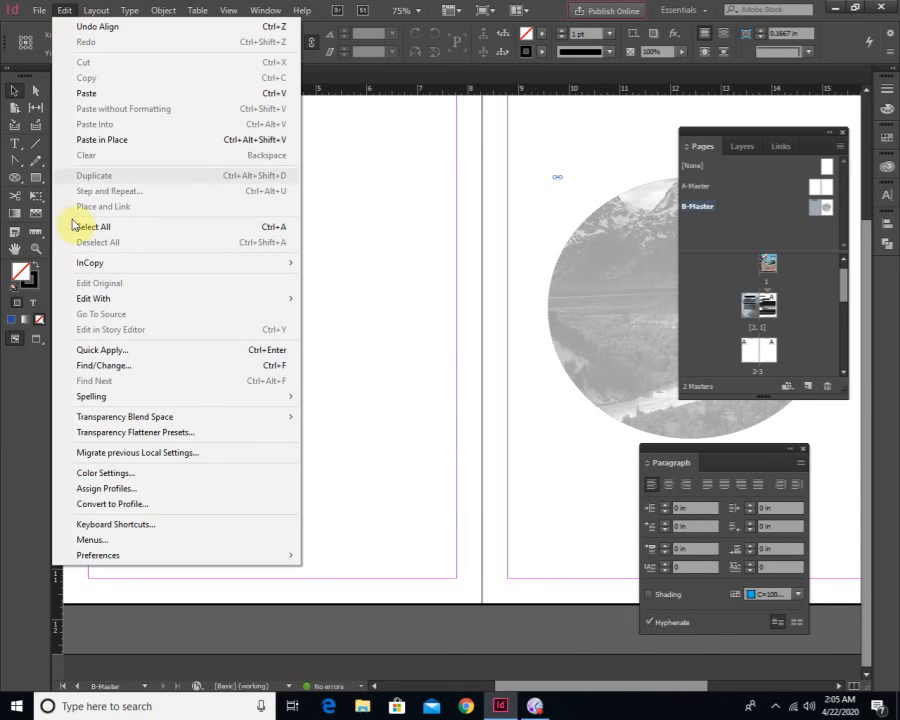
{"action": "left_click", "coordinate": [99, 95]}
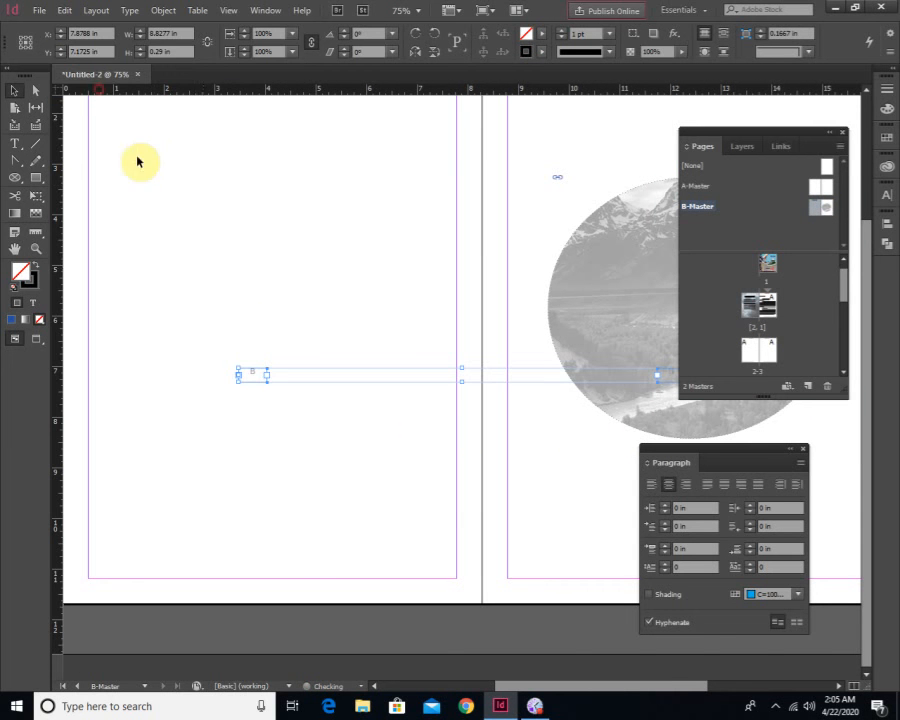
{"action": "left_click", "coordinate": [253, 325]}
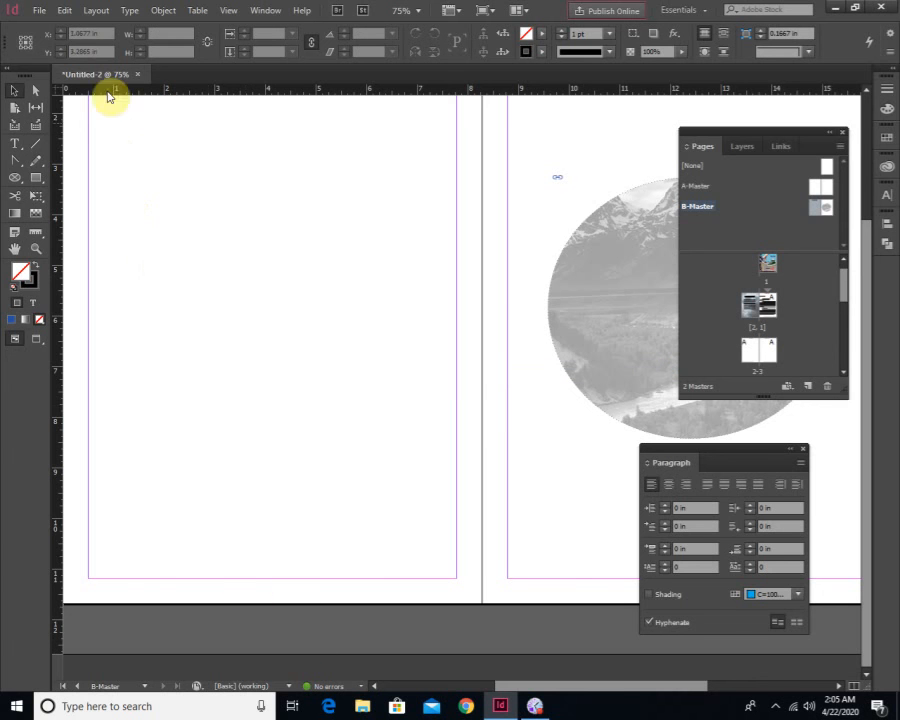
{"action": "left_click", "coordinate": [64, 12]}
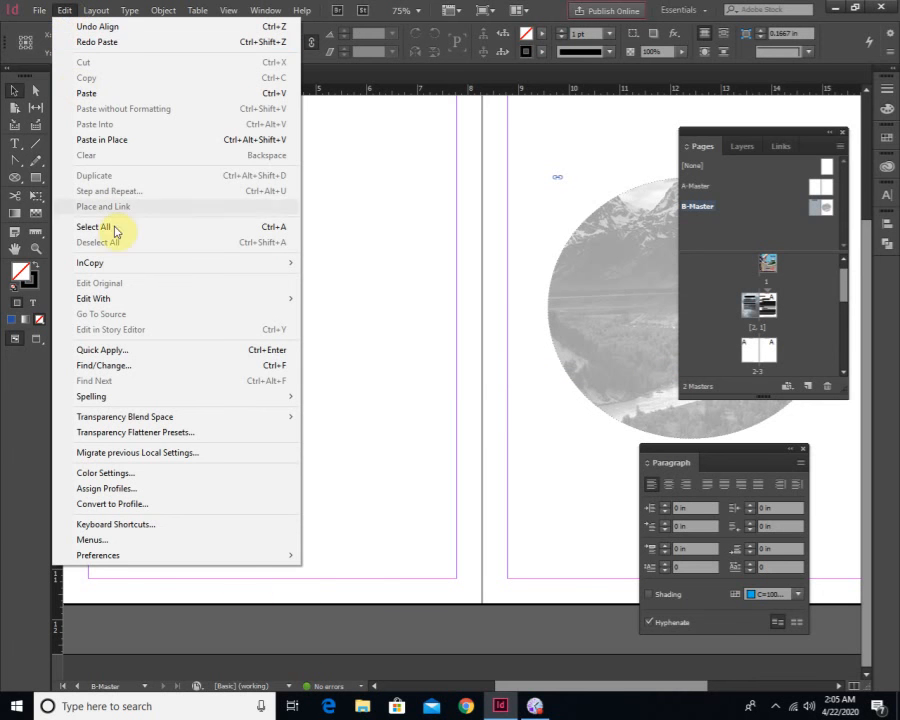
{"action": "left_click", "coordinate": [109, 150]}
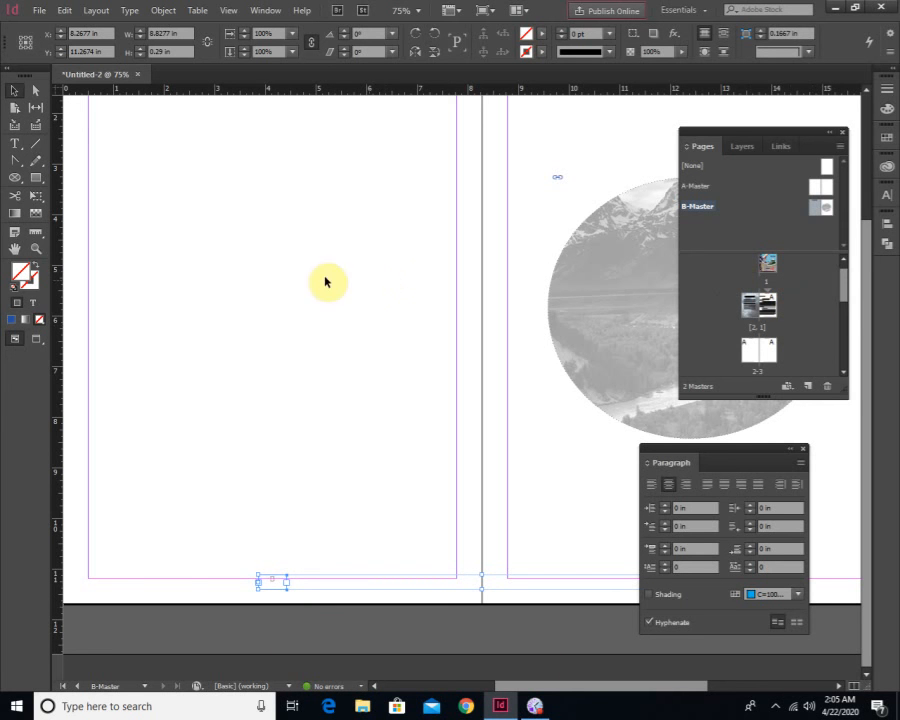
Set all four margins of B-Master's left page to 0.25 in
{"action": "left_click_drag", "start_coordinate": [236, 253], "coordinate": [315, 409]}
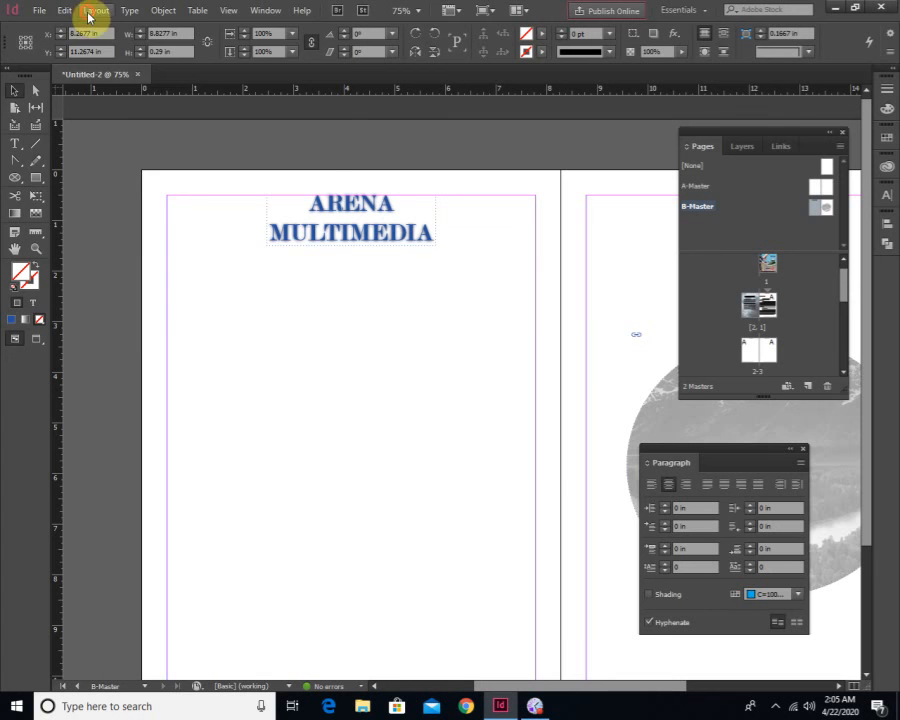
{"action": "left_click", "coordinate": [89, 12]}
{"action": "left_click", "coordinate": [124, 42]}
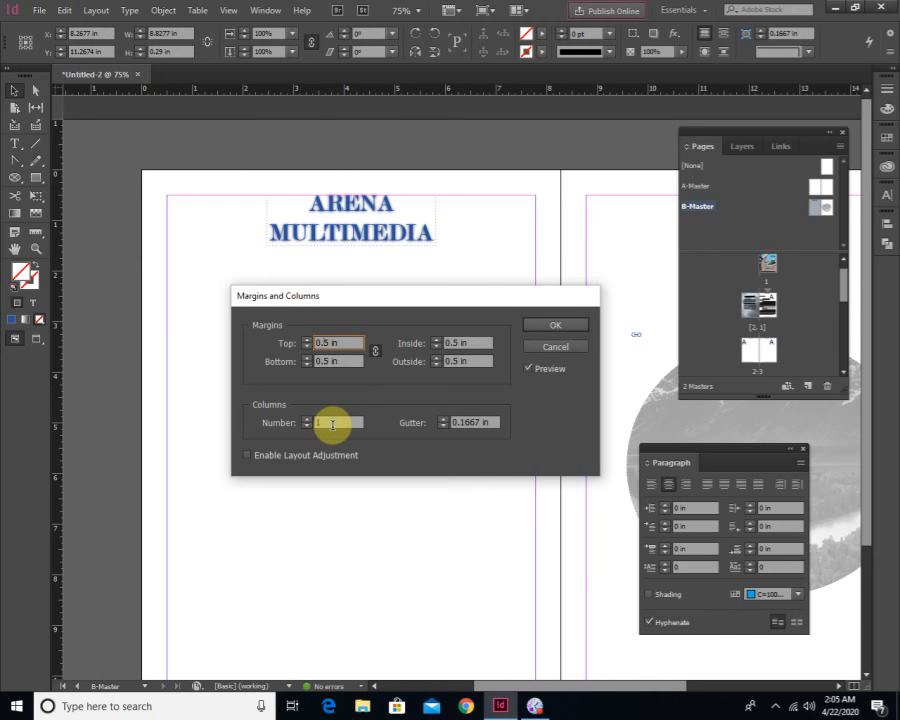
{"action": "key", "text": "Return"}
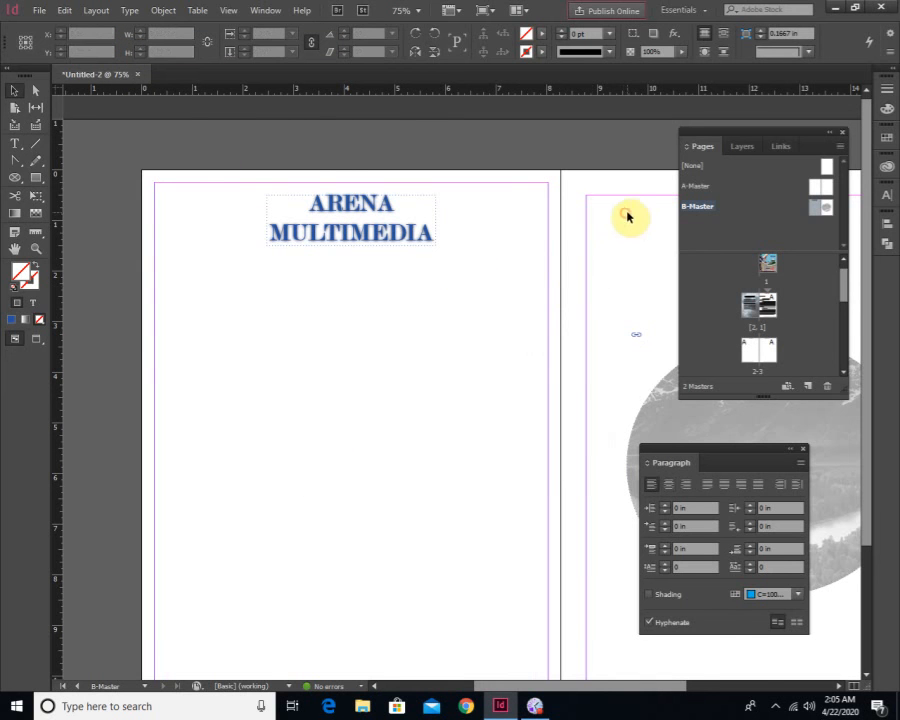
{"action": "left_click", "coordinate": [626, 214]}
{"action": "left_click", "coordinate": [97, 12]}
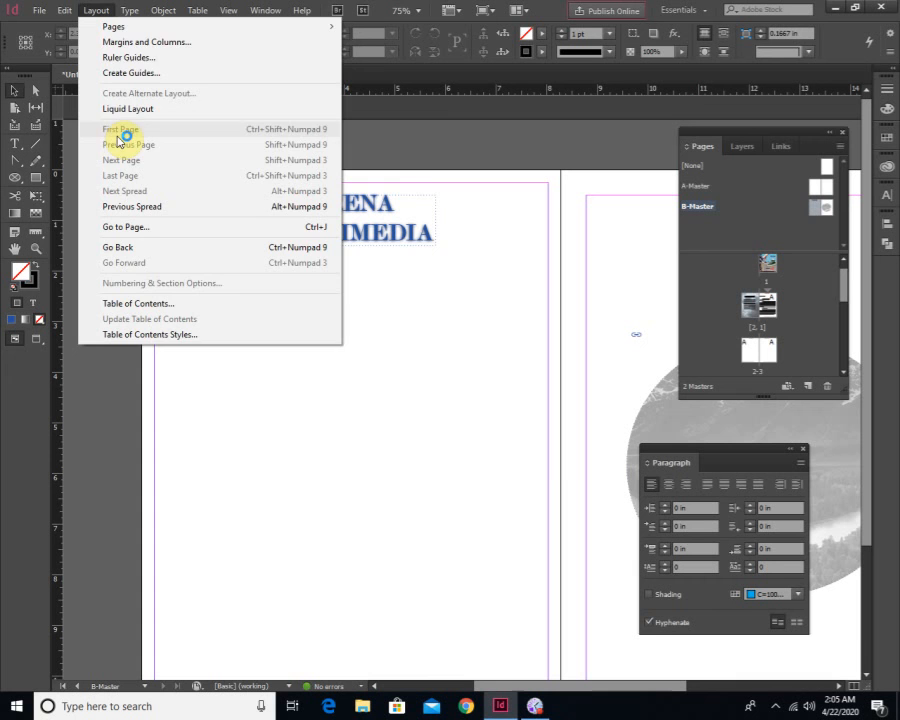
{"action": "left_click", "coordinate": [130, 40]}
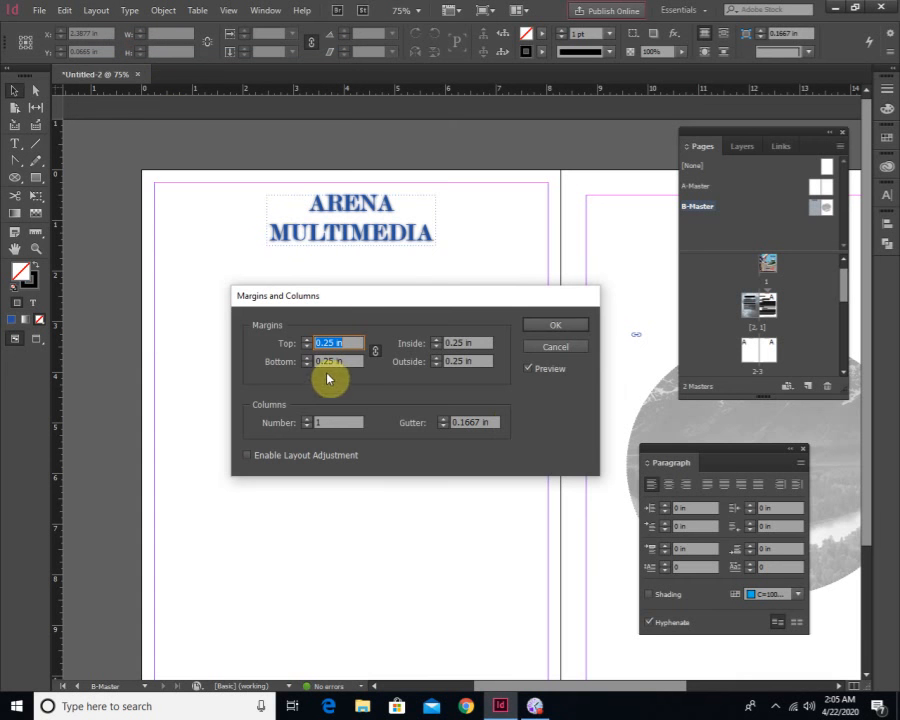
{"action": "left_click", "coordinate": [550, 347]}
Set all four margins of B-Master's right page to 0.25 in, matching the left page
{"action": "left_click_drag", "start_coordinate": [563, 370], "coordinate": [200, 332]}
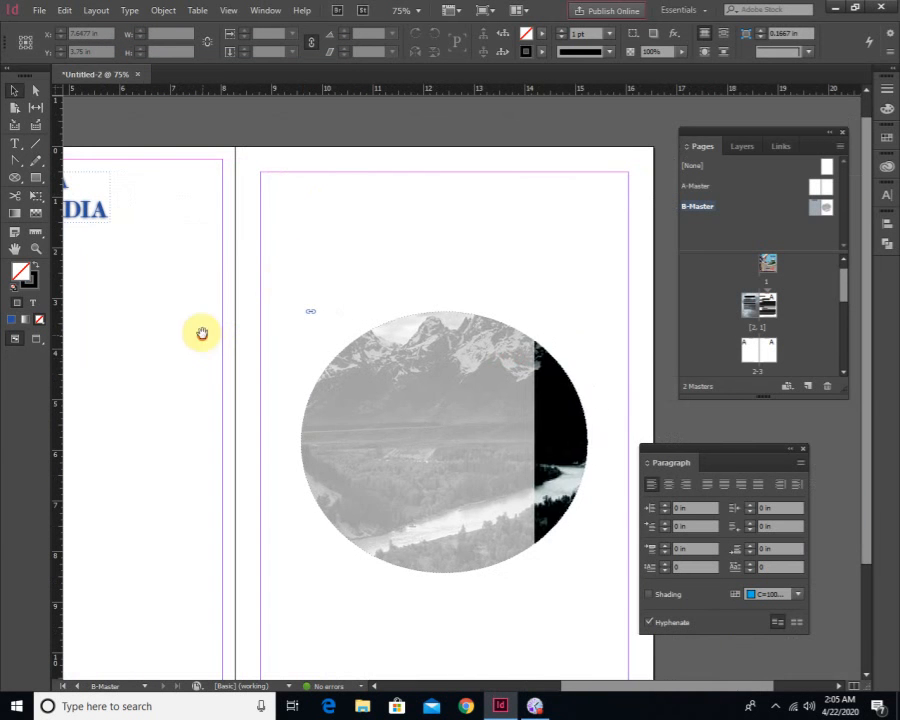
{"action": "left_click", "coordinate": [398, 379]}
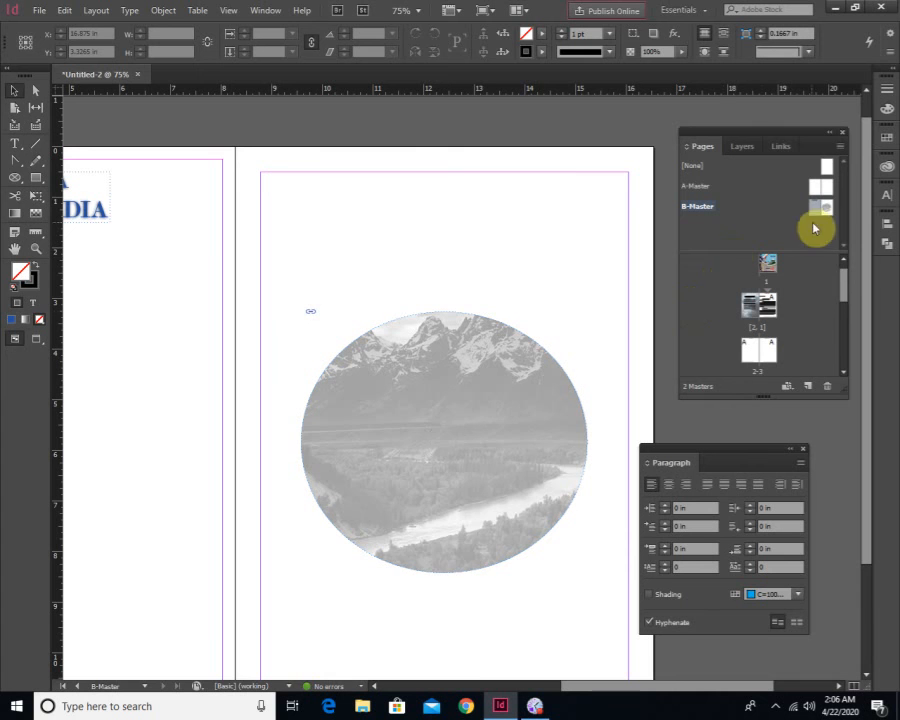
{"action": "double_click", "coordinate": [770, 307]}
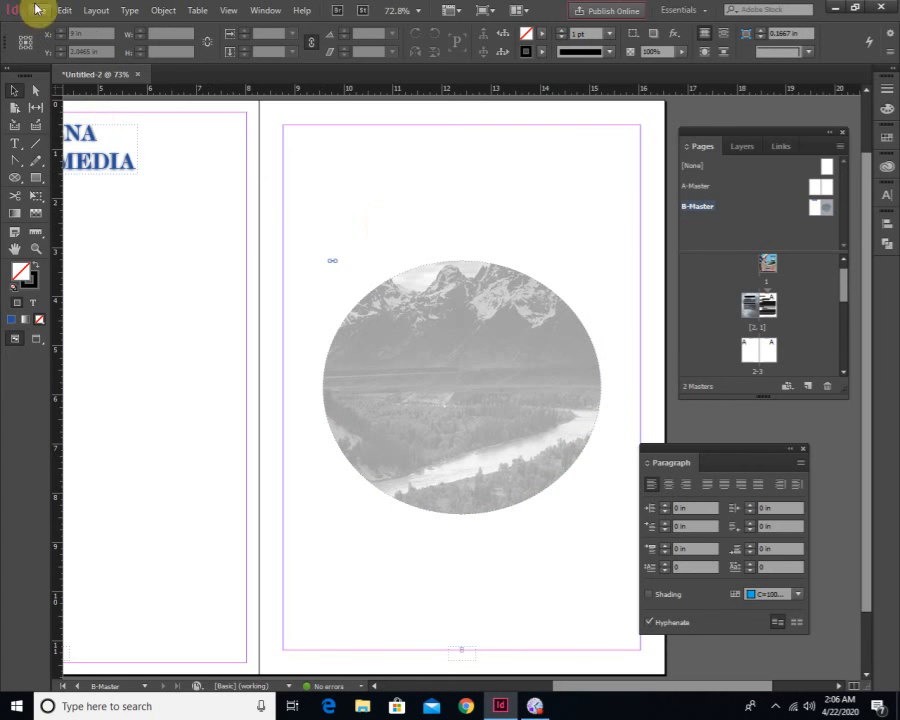
{"action": "left_click", "coordinate": [86, 11]}
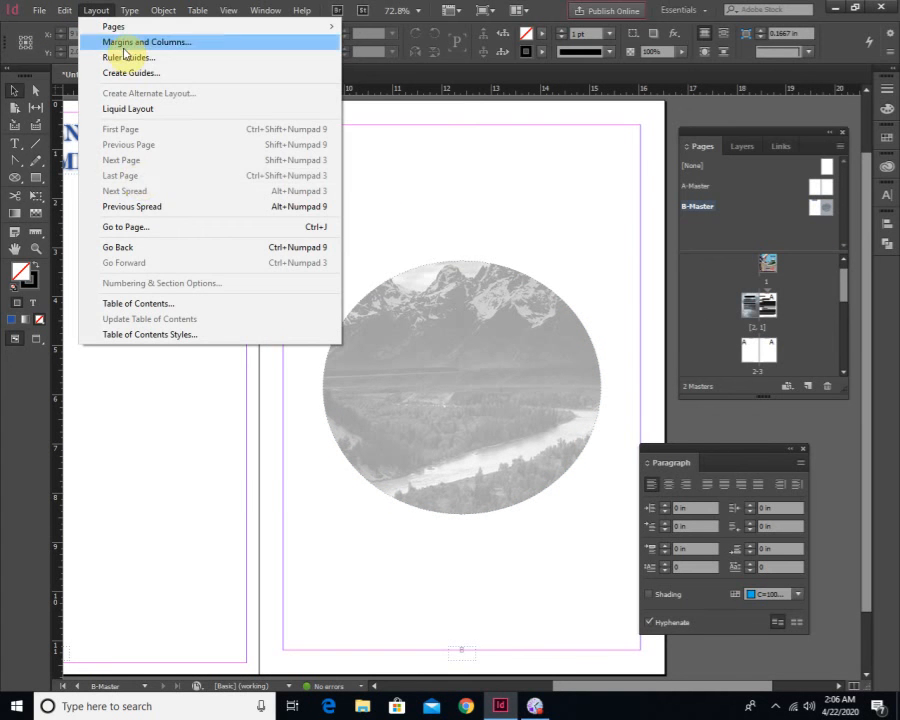
{"action": "left_click", "coordinate": [116, 43]}
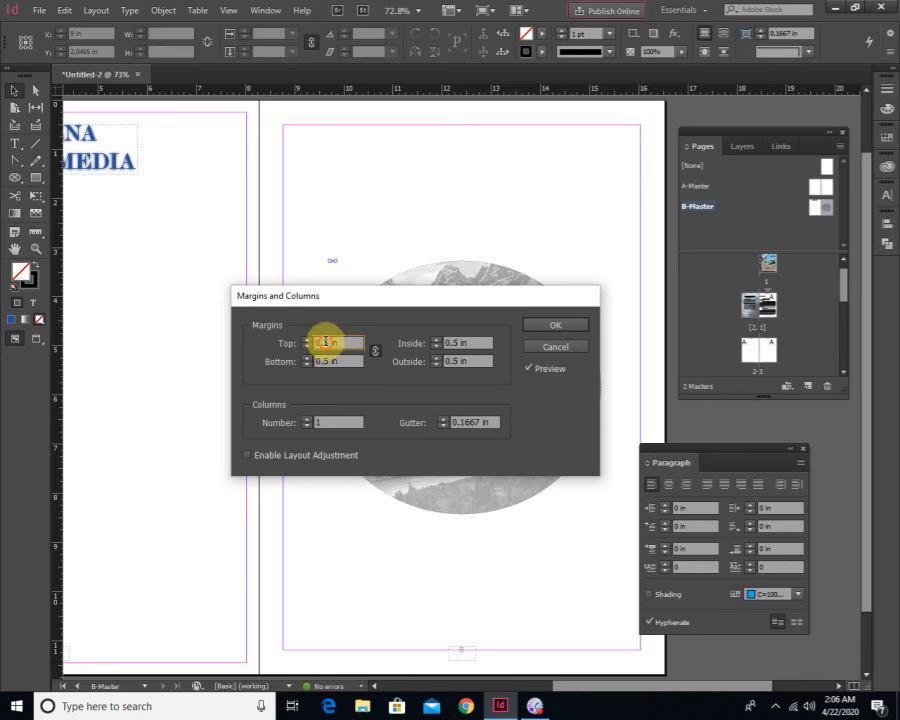
{"action": "key", "text": "Return"}
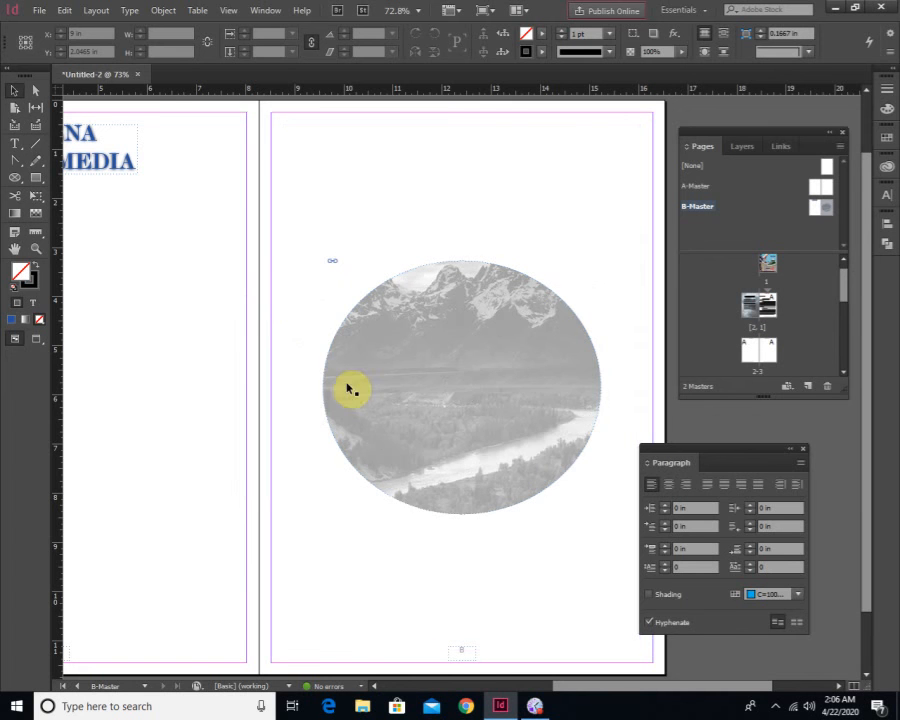
Recolour the text of both B-Master page number frames to near-black, #150000
{"action": "left_click_drag", "start_coordinate": [197, 341], "coordinate": [546, 203]}
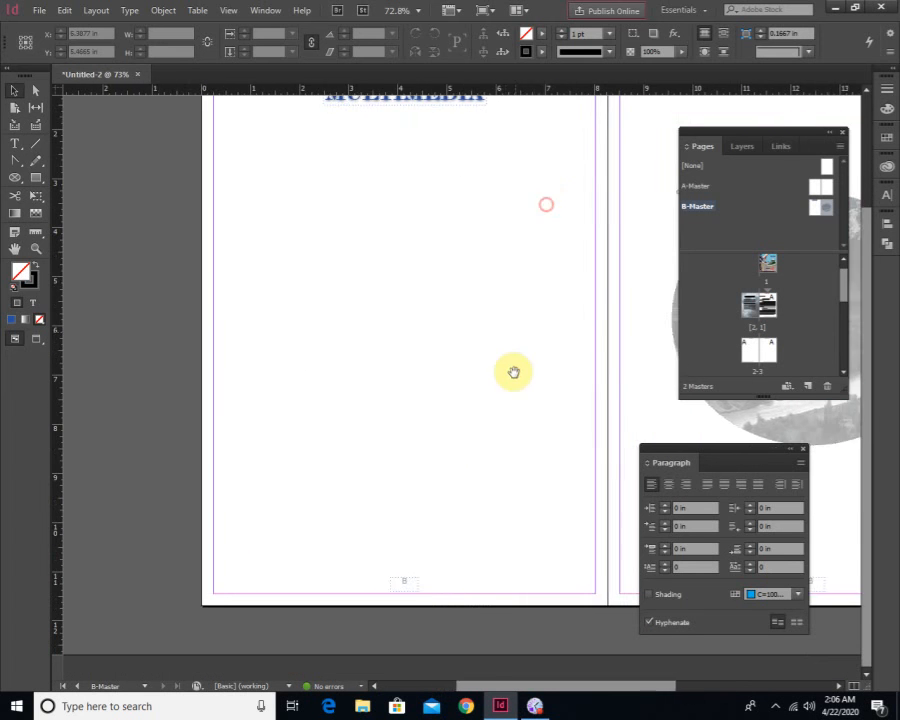
{"action": "left_click_drag", "start_coordinate": [514, 371], "coordinate": [317, 364]}
{"action": "left_click_drag", "start_coordinate": [392, 548], "coordinate": [190, 560]}
{"action": "left_click_drag", "start_coordinate": [393, 601], "coordinate": [570, 560]}
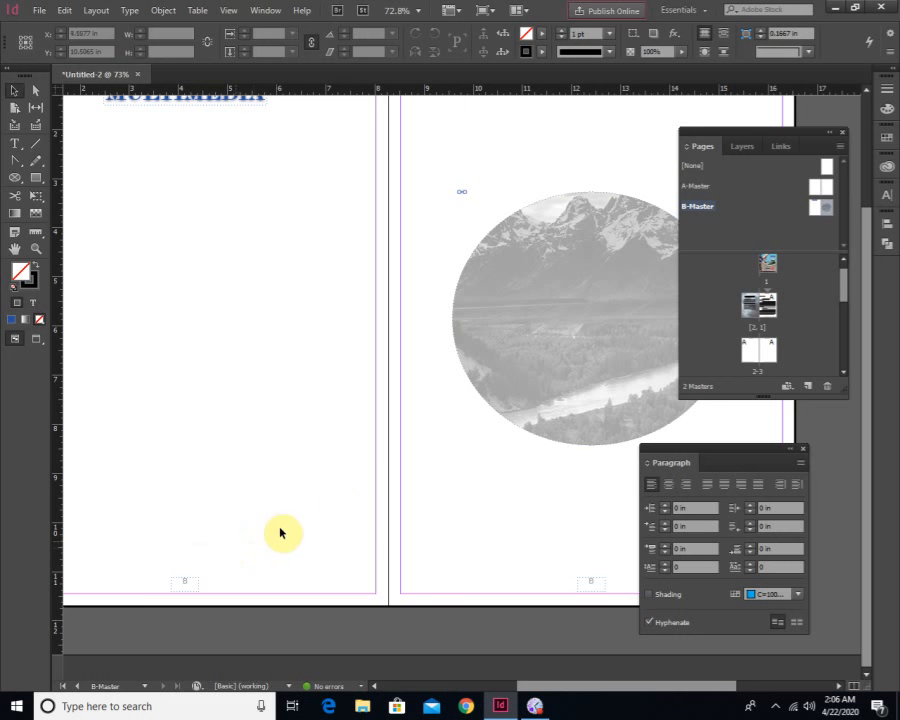
{"action": "left_click_drag", "start_coordinate": [144, 536], "coordinate": [635, 619]}
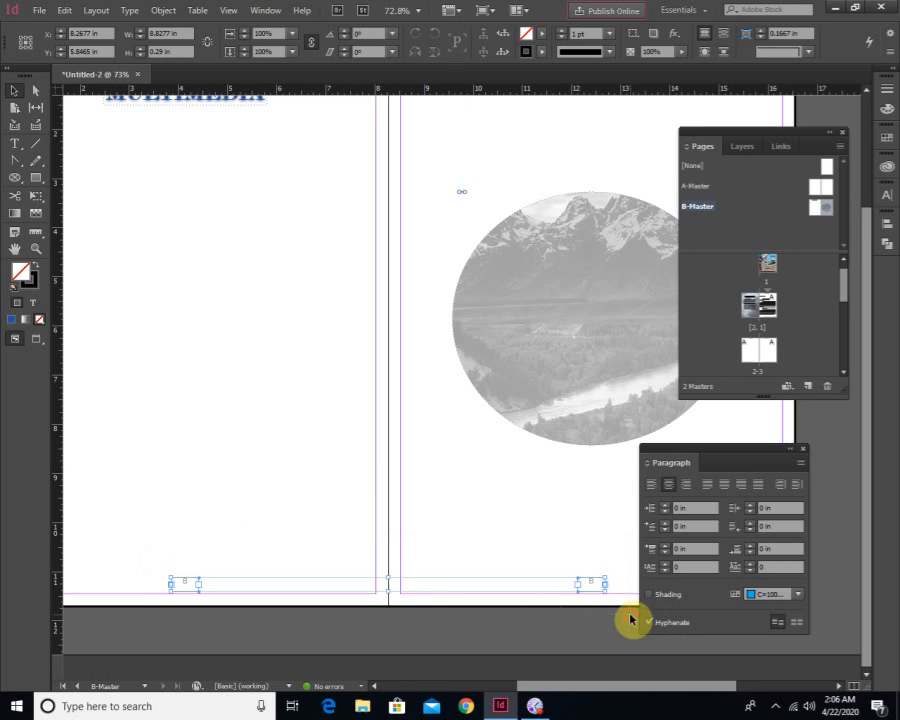
{"action": "double_click", "coordinate": [19, 271]}
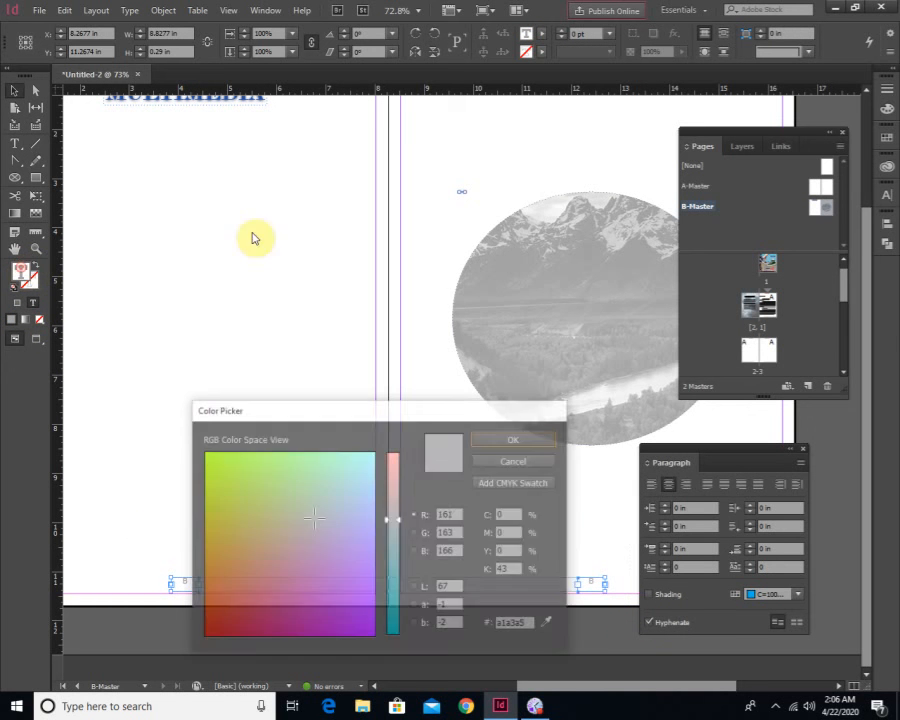
{"action": "left_click_drag", "start_coordinate": [370, 594], "coordinate": [402, 693]}
{"action": "left_click_drag", "start_coordinate": [303, 607], "coordinate": [190, 690]}
{"action": "left_click_drag", "start_coordinate": [397, 620], "coordinate": [378, 690]}
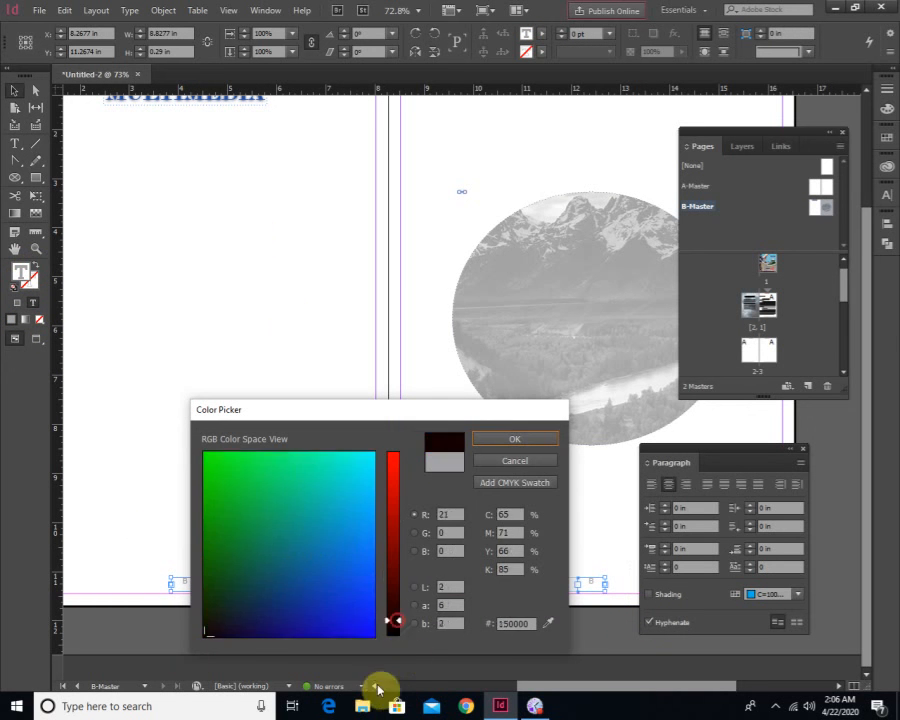
{"action": "left_click", "coordinate": [530, 440]}
{"action": "left_click", "coordinate": [285, 524]}
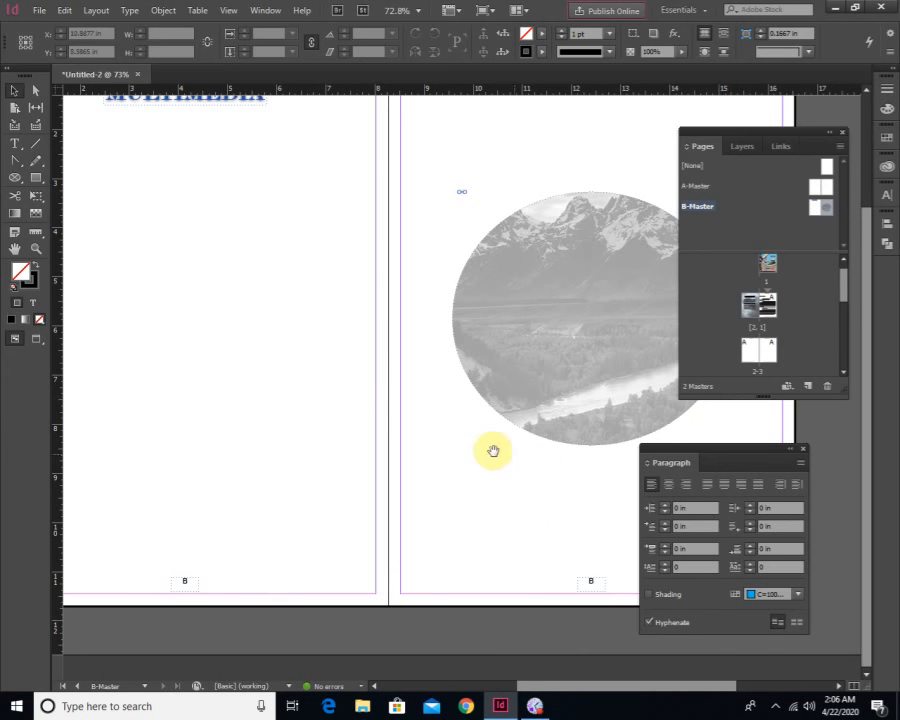
Open the CONTENTS and PREFERENCE spread and review the blank A-Master spreads that follow it
{"action": "key", "text": "ctrl+minus"}
{"action": "key", "text": "ctrl+minus"}
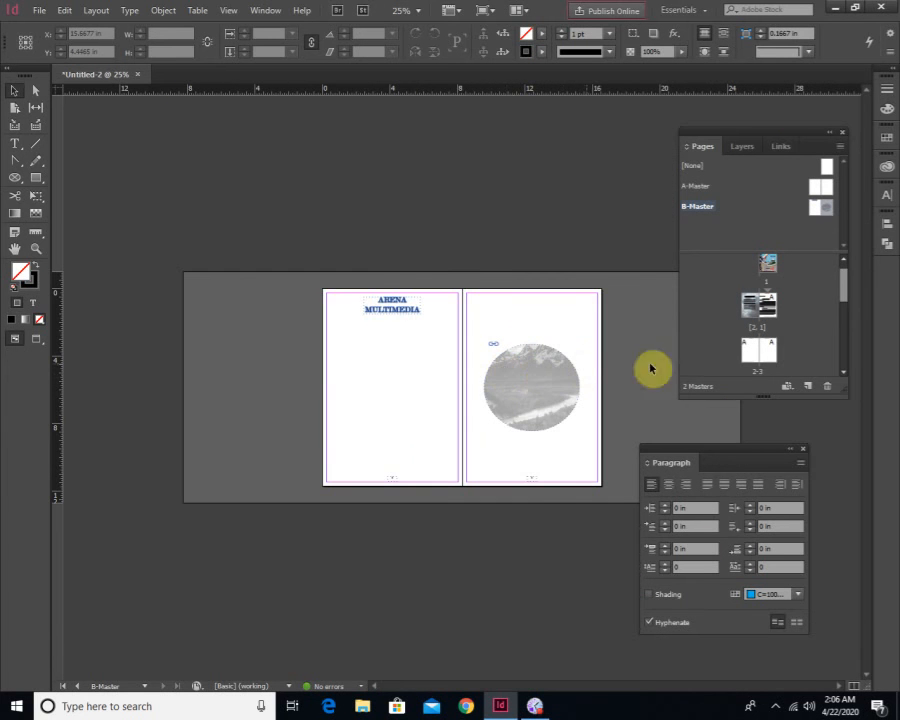
{"action": "mouse_move", "coordinate": [813, 220]}
{"action": "left_mouse_down"}
{"action": "mouse_move", "coordinate": [773, 313]}
{"action": "mouse_move", "coordinate": [743, 311]}
{"action": "left_mouse_up"}
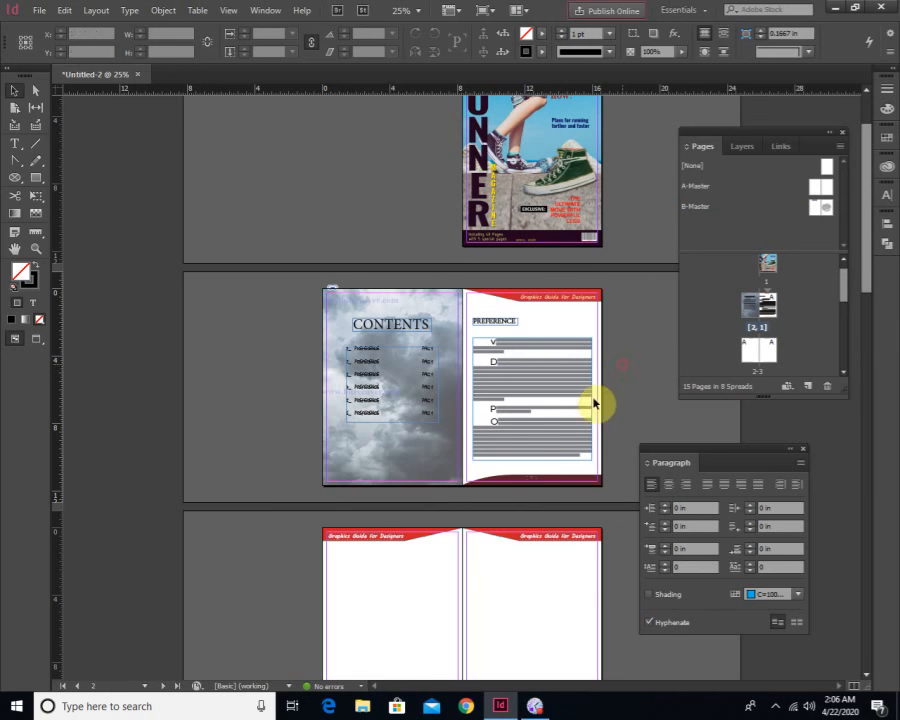
{"action": "scroll", "coordinate": [597, 404], "scroll_direction": "down", "scroll_amount": 10}
{"action": "scroll", "coordinate": [503, 398], "scroll_direction": "down", "scroll_amount": 1}
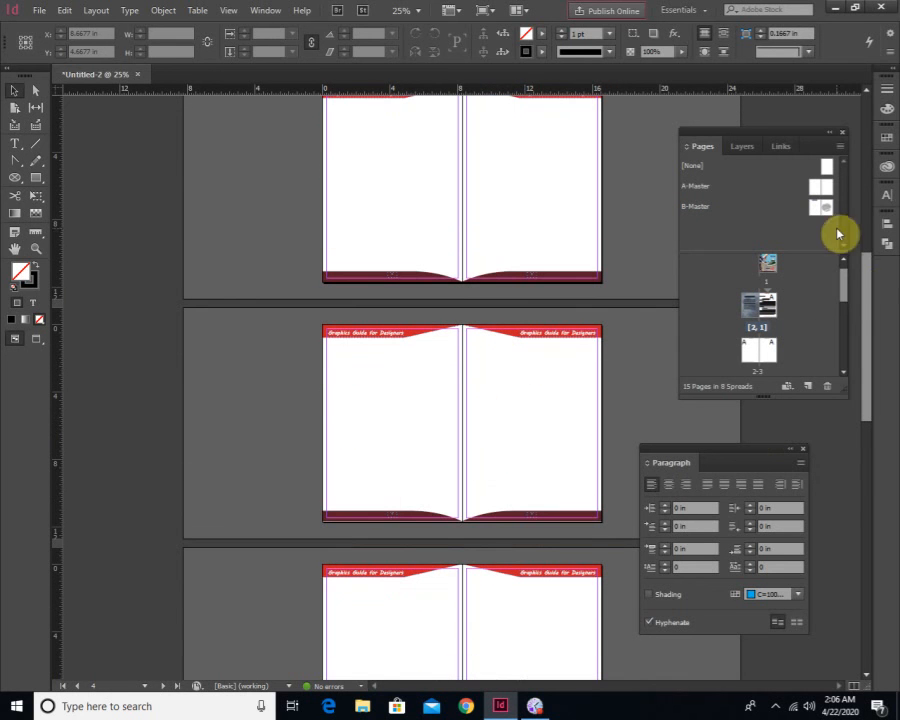
Apply B-Master's left page, with the ARENA MULTIMEDIA heading, to page 4 and inspect its page number
{"action": "left_click_drag", "start_coordinate": [816, 208], "coordinate": [797, 236]}
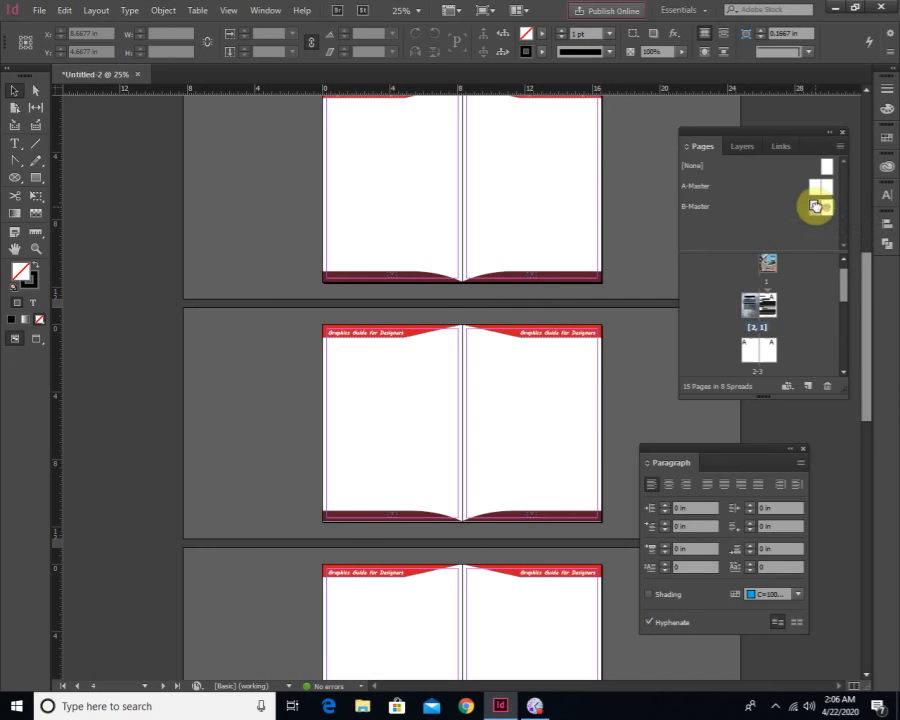
{"action": "left_click", "coordinate": [392, 457]}
{"action": "left_click", "coordinate": [751, 362]}
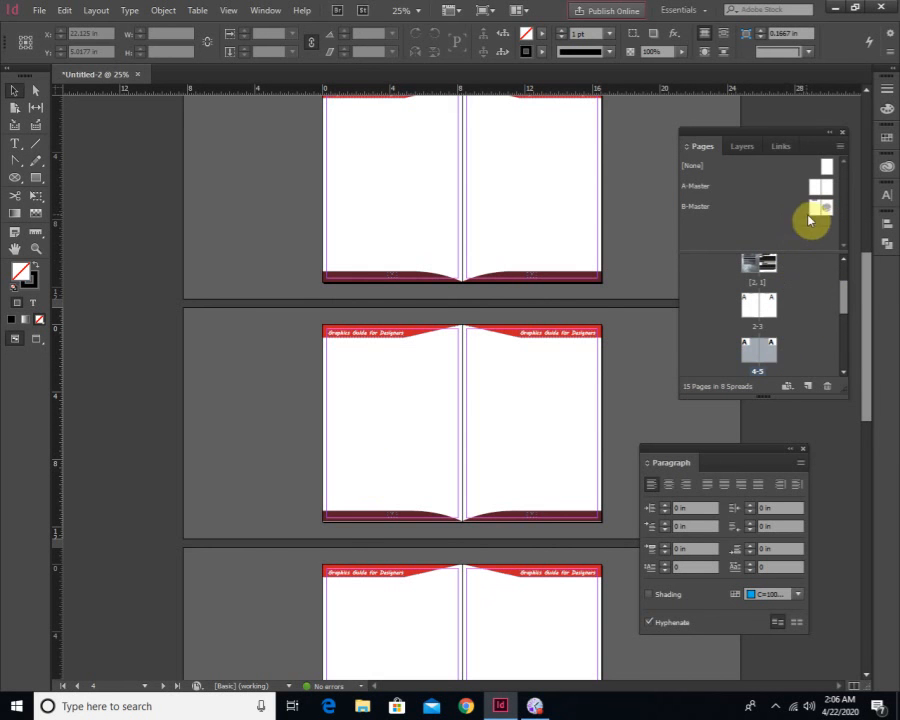
{"action": "left_click_drag", "start_coordinate": [818, 214], "coordinate": [748, 354]}
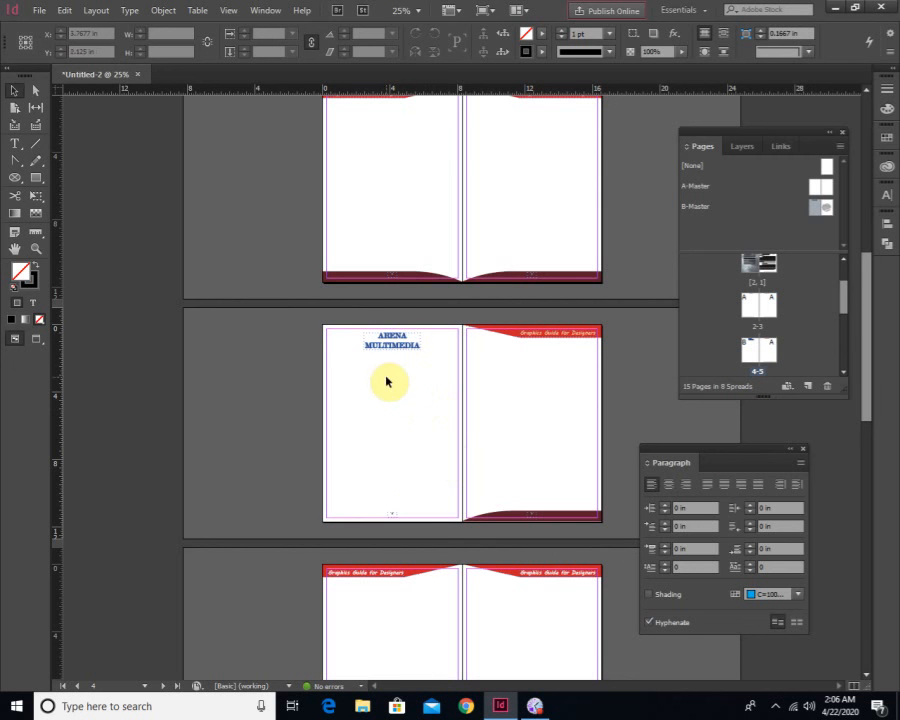
{"action": "left_click", "coordinate": [412, 529], "text": "ctrl"}
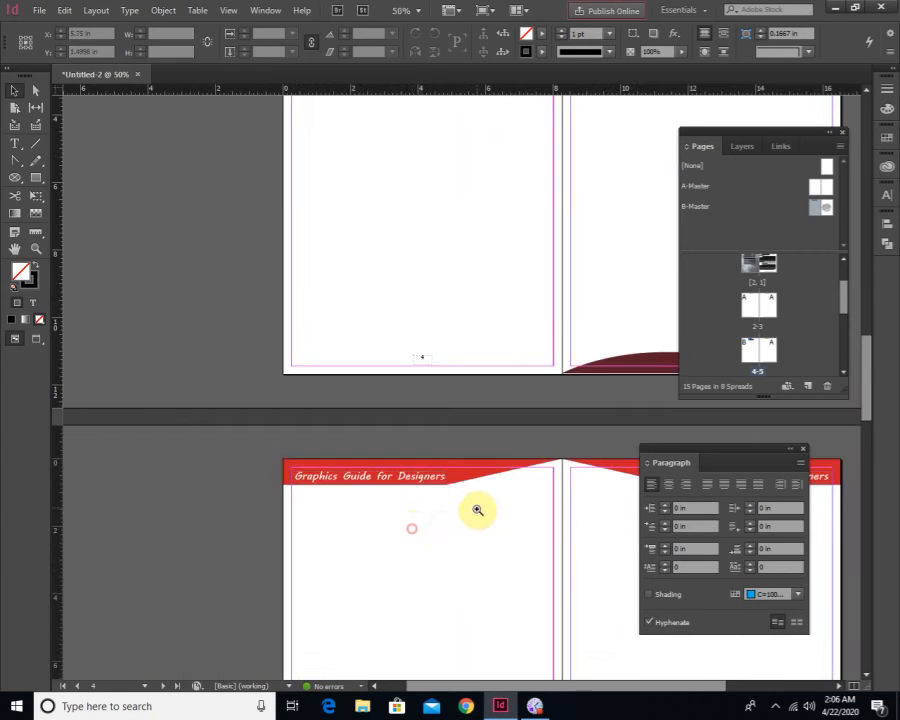
{"action": "left_click", "coordinate": [491, 464], "text": "ctrl"}
{"action": "left_click_drag", "start_coordinate": [525, 332], "coordinate": [401, 424]}
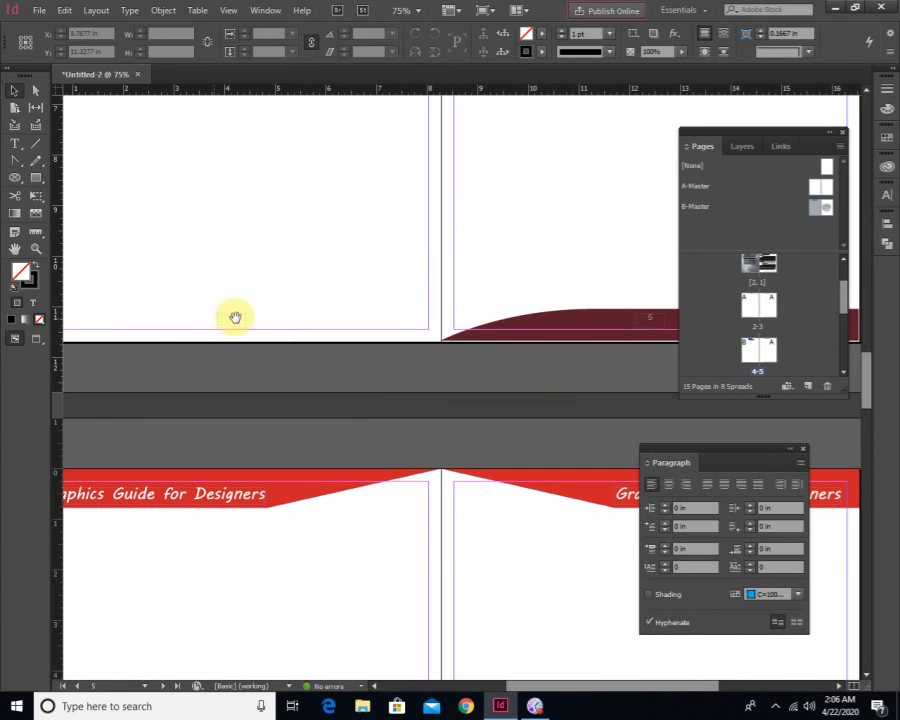
Apply B-Master's right page, with the oval landscape picture, to page 9 of the 8-9 spread
{"action": "scroll", "coordinate": [397, 505], "scroll_direction": "down", "scroll_amount": 5}
{"action": "scroll", "coordinate": [397, 505], "scroll_direction": "down", "scroll_amount": 10}
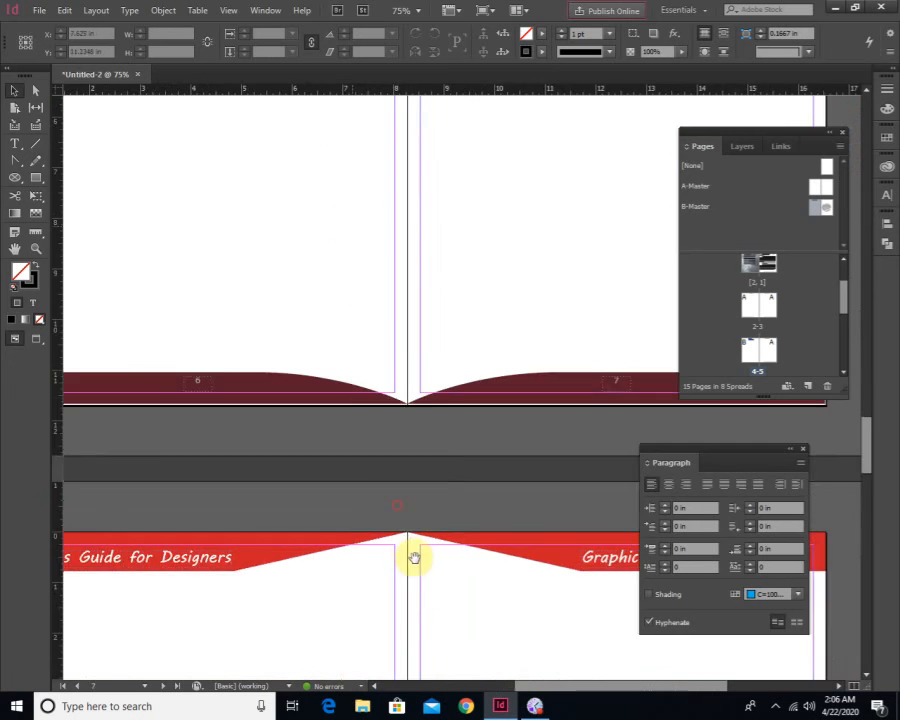
{"action": "left_click_drag", "start_coordinate": [350, 438], "coordinate": [298, 422]}
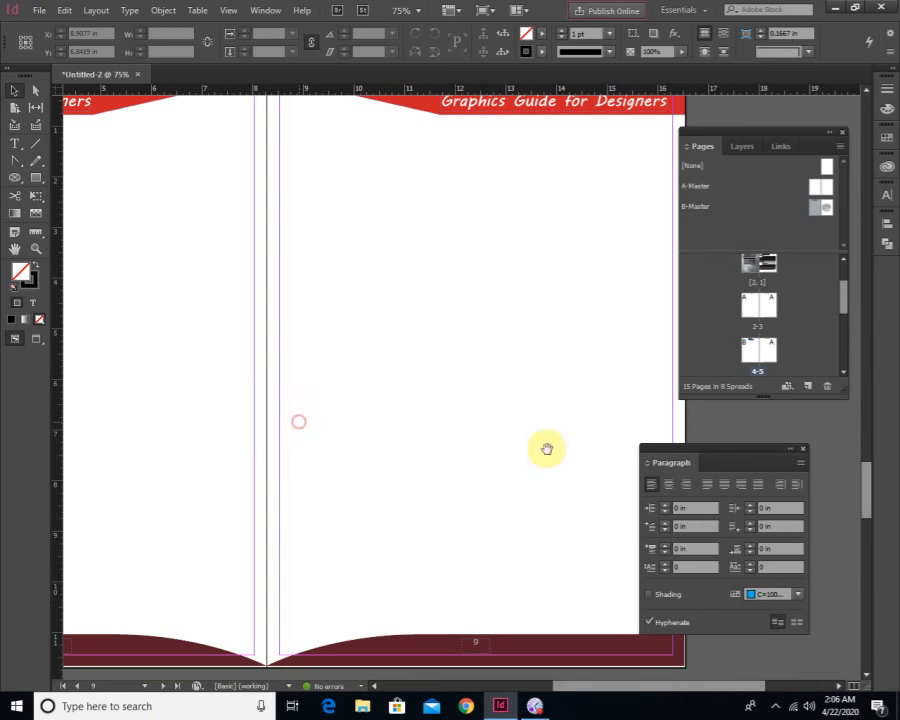
{"action": "left_click_drag", "start_coordinate": [846, 301], "coordinate": [810, 338]}
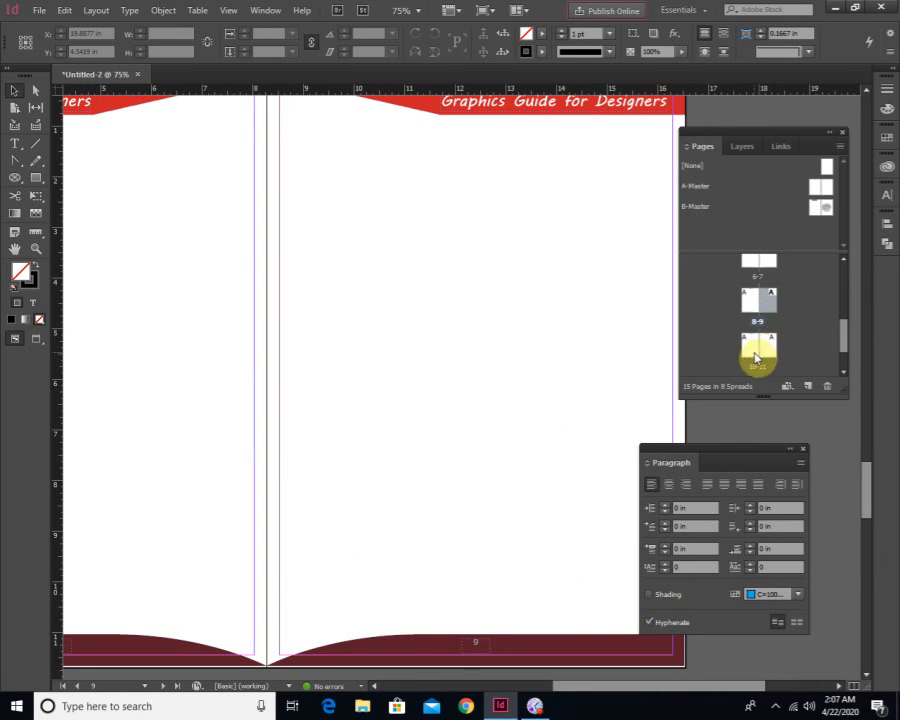
{"action": "left_click", "coordinate": [755, 316]}
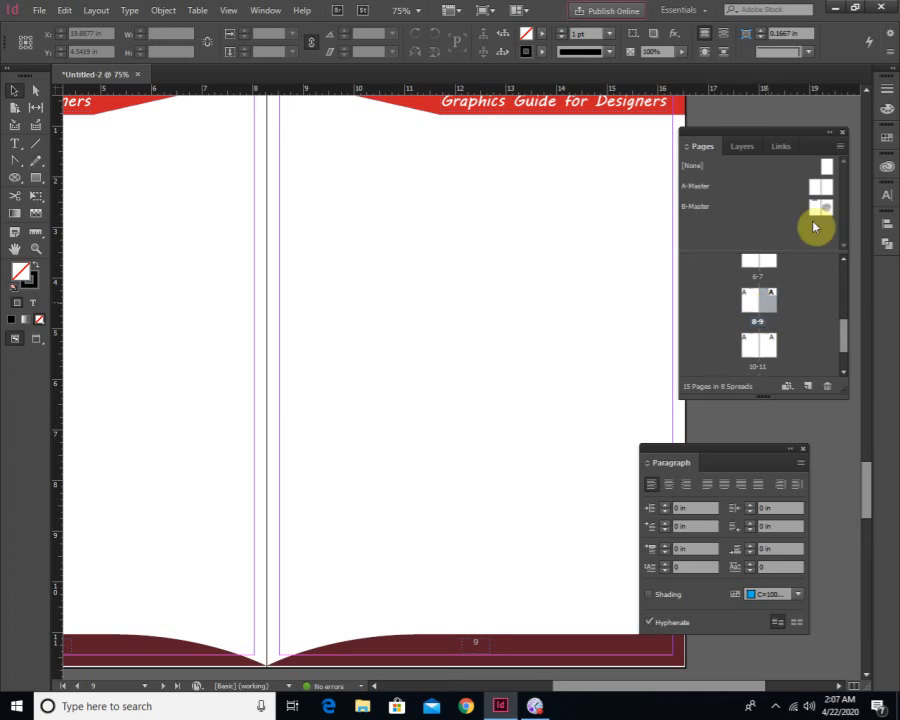
{"action": "left_click_drag", "start_coordinate": [820, 210], "coordinate": [772, 307]}
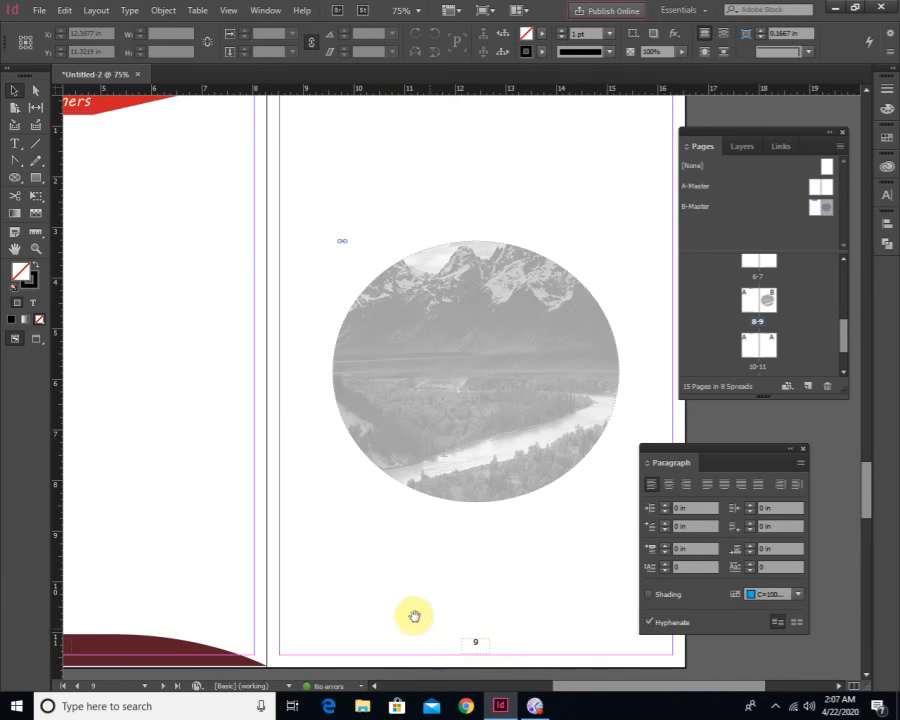
{"action": "left_click_drag", "start_coordinate": [381, 590], "coordinate": [530, 556]}
{"action": "left_click_drag", "start_coordinate": [444, 575], "coordinate": [309, 556]}
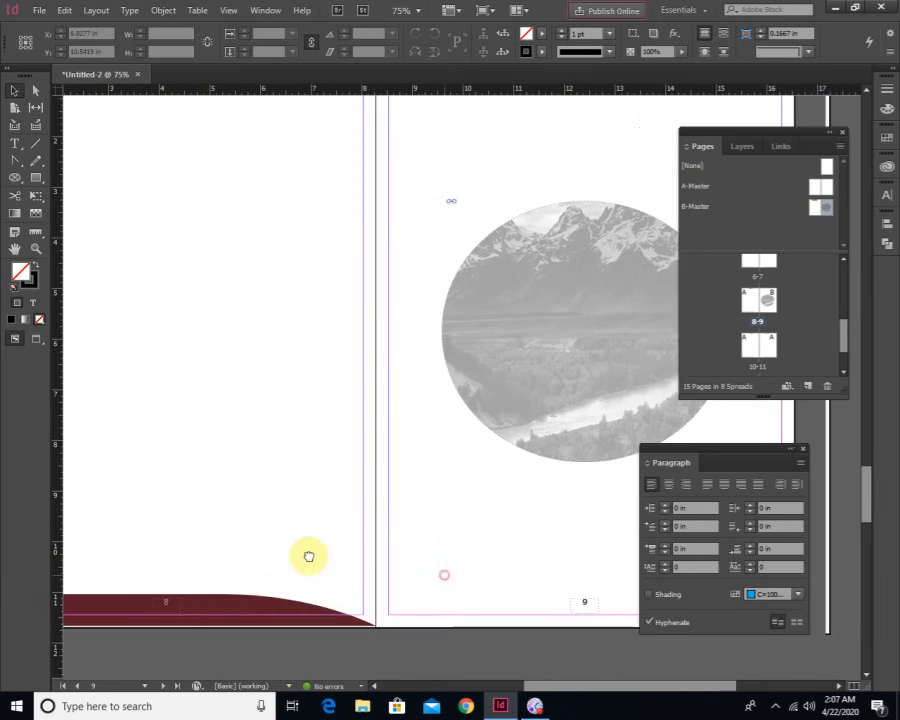
Review the spreads from page 9 back to the RUNNER cover, examining the applied masters and the CONTENTS spread
{"action": "left_click", "coordinate": [463, 306], "text": "ctrl+alt"}
{"action": "left_click", "coordinate": [466, 458], "text": "alt"}
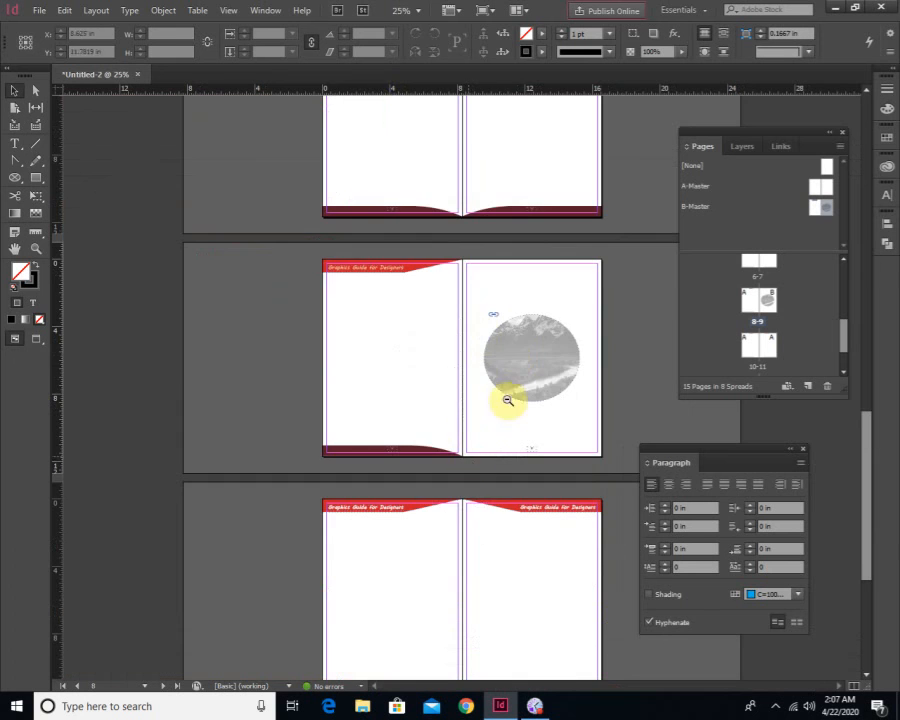
{"action": "scroll", "coordinate": [470, 380], "scroll_direction": "up", "scroll_amount": 2}
{"action": "scroll", "coordinate": [483, 327], "scroll_direction": "up", "scroll_amount": 13}
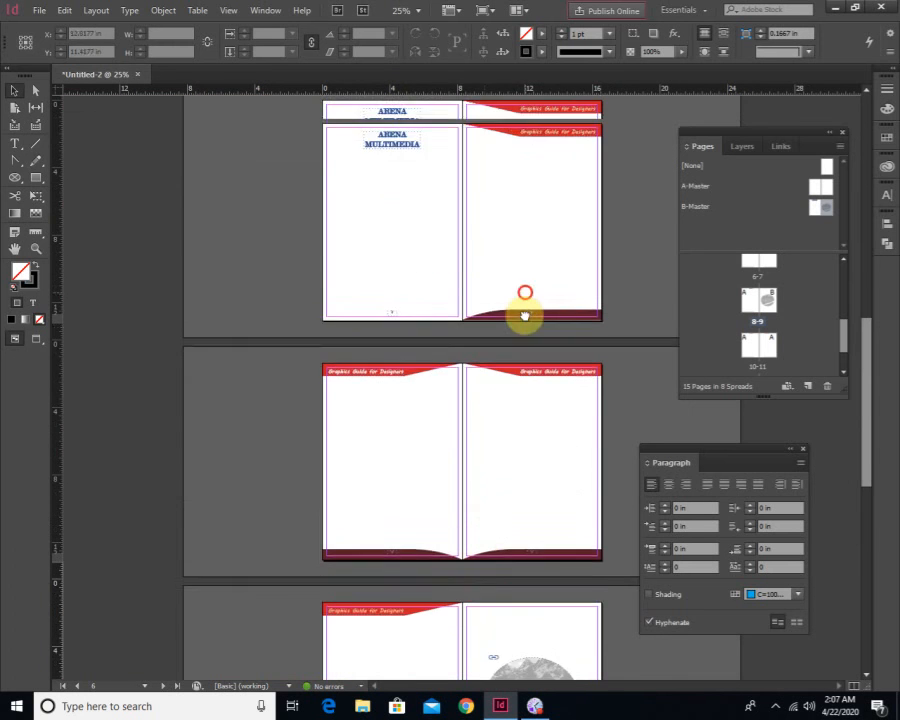
{"action": "left_click_drag", "start_coordinate": [455, 330], "coordinate": [440, 474]}
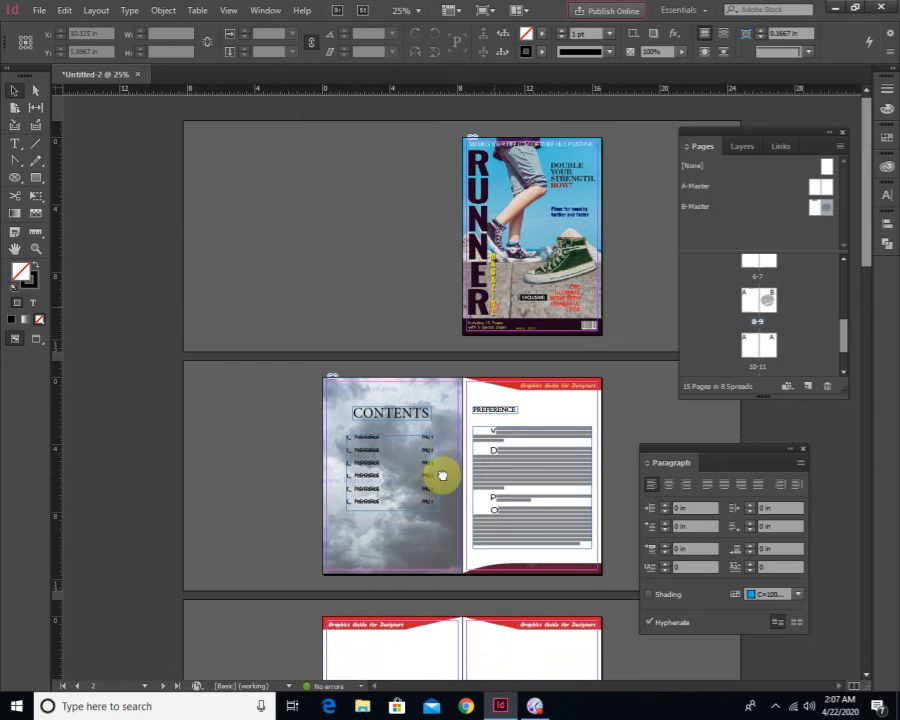
{"action": "left_click", "coordinate": [412, 322]}
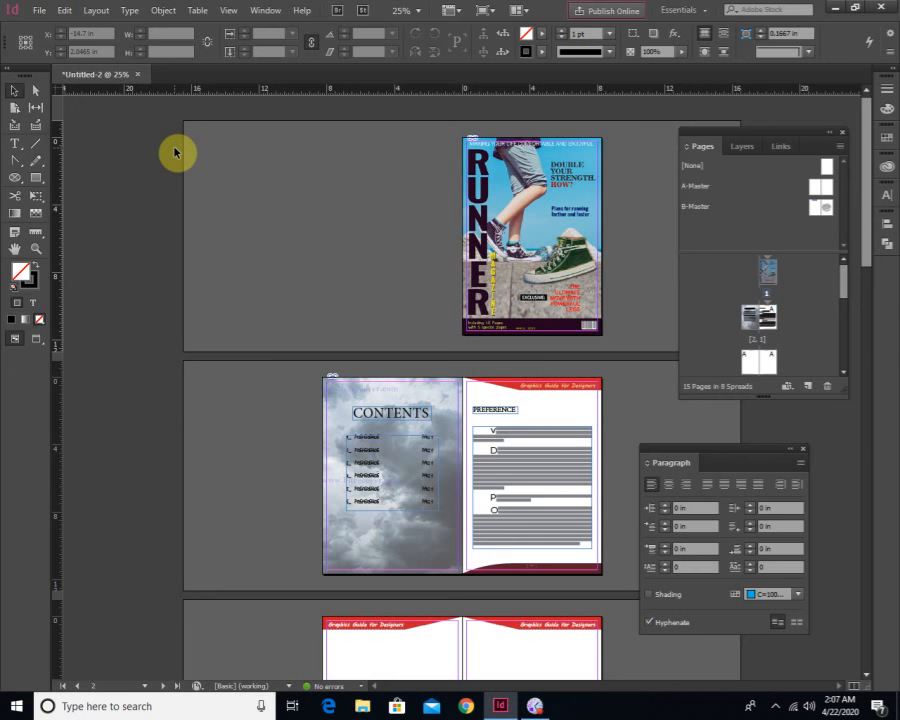
{"action": "scroll", "coordinate": [422, 381], "scroll_direction": "down", "scroll_amount": 4}
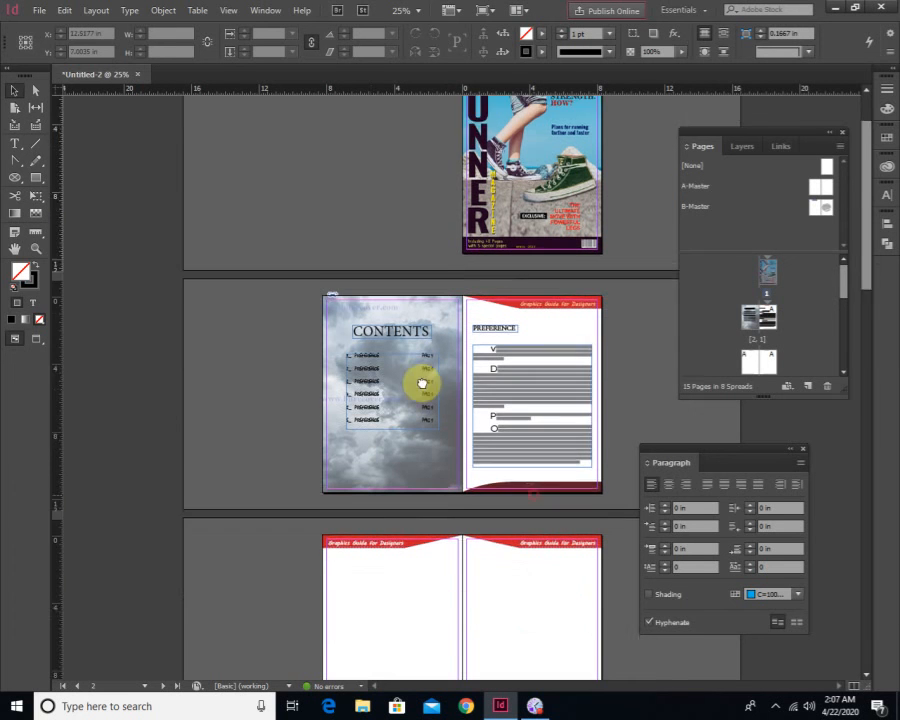
{"action": "left_click", "coordinate": [537, 707]}
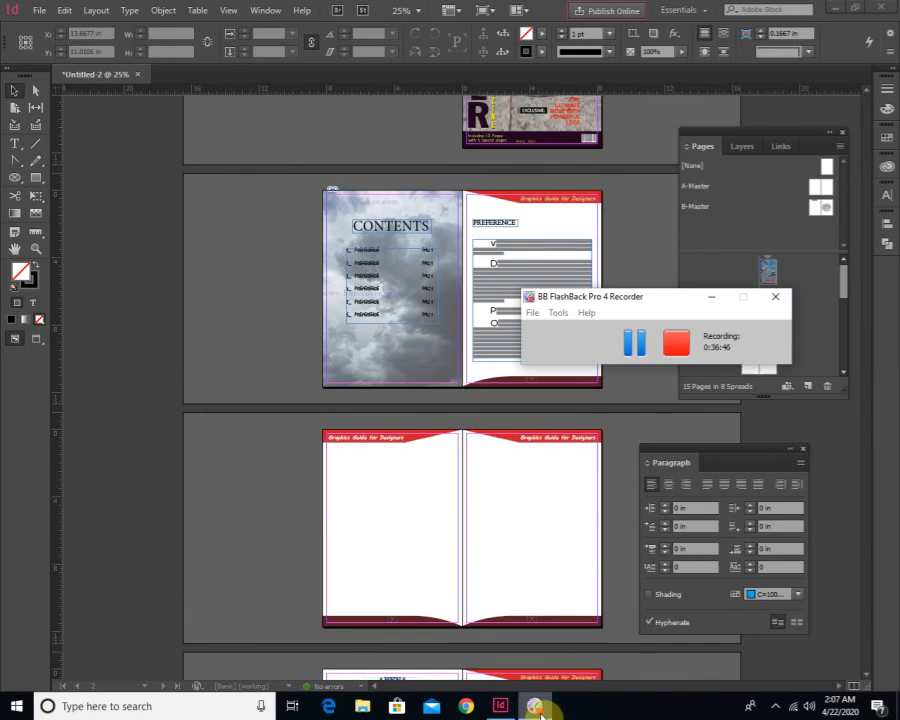